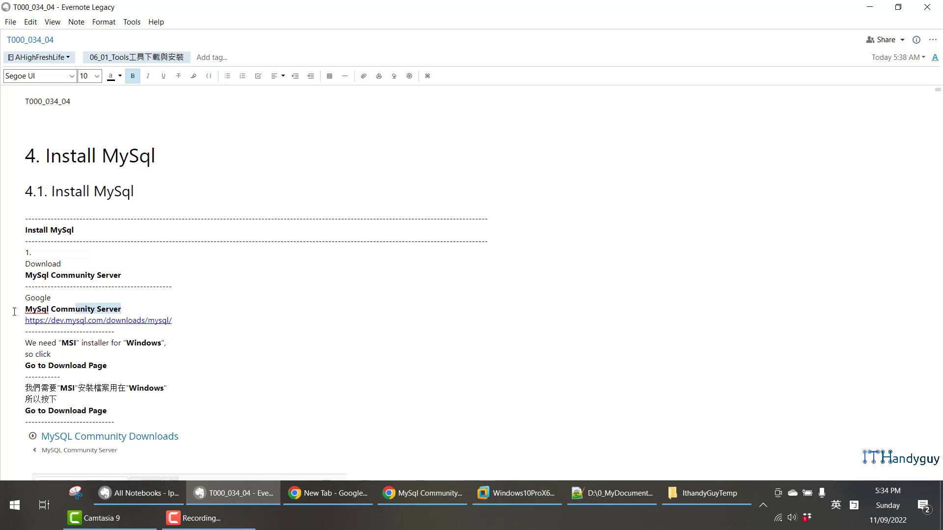
- Search Google in Chrome for MySql Community Server and open the Download MySQL Community Server result, dismissing the translation offer
{"action": "right_click", "coordinate": [111, 311]}
{"action": "left_click", "coordinate": [171, 84]}
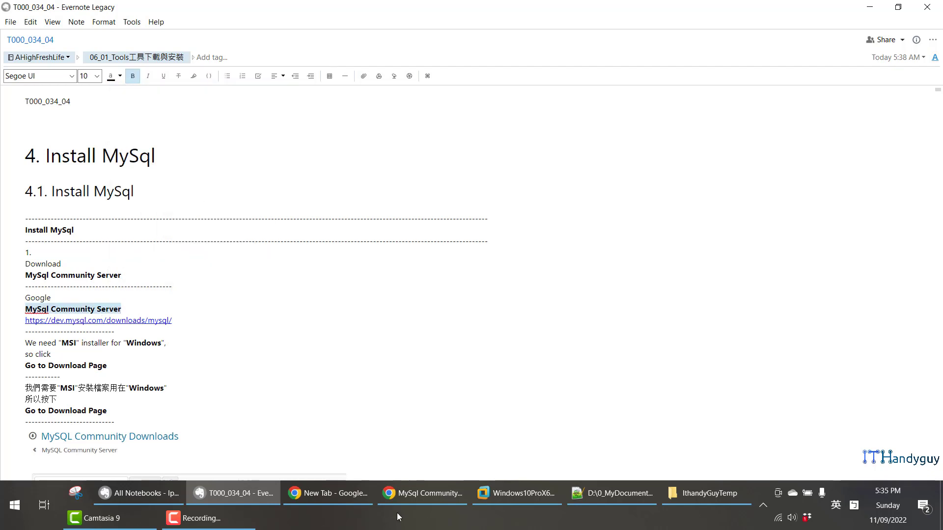
{"action": "left_click", "coordinate": [393, 494]}
{"action": "left_click", "coordinate": [560, 101]}
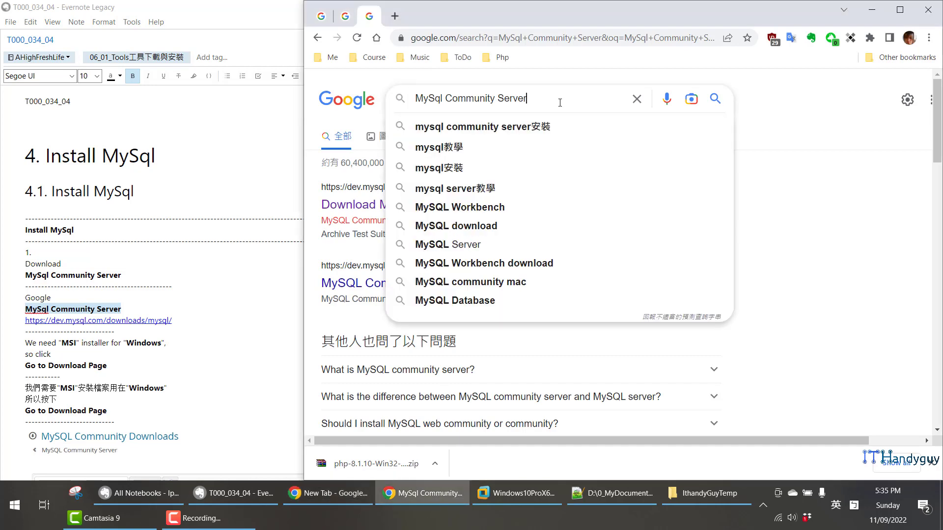
{"action": "key", "text": "Return"}
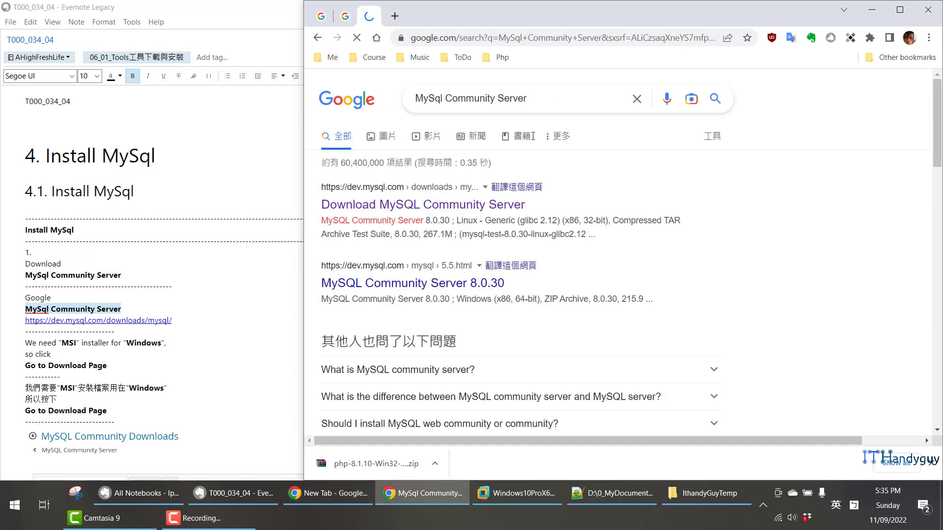
{"action": "left_click", "coordinate": [478, 203]}
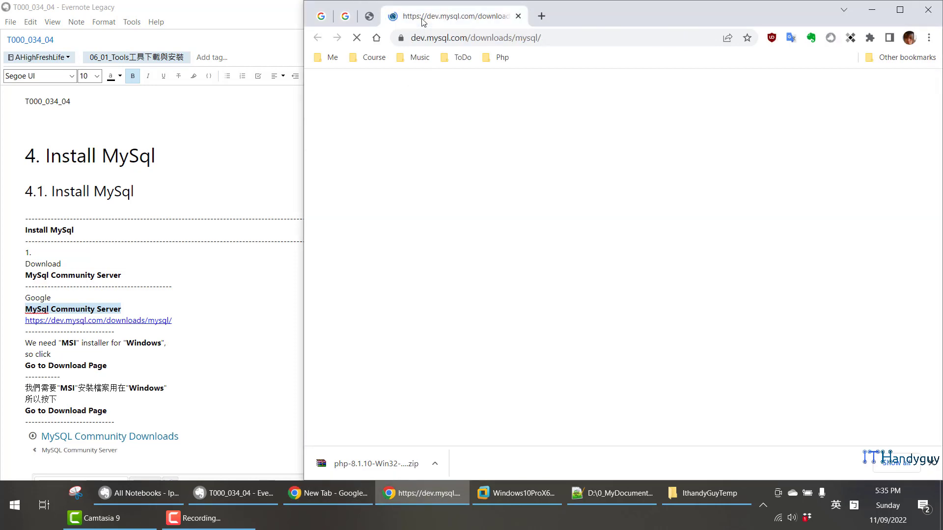
{"action": "left_click", "coordinate": [742, 60]}
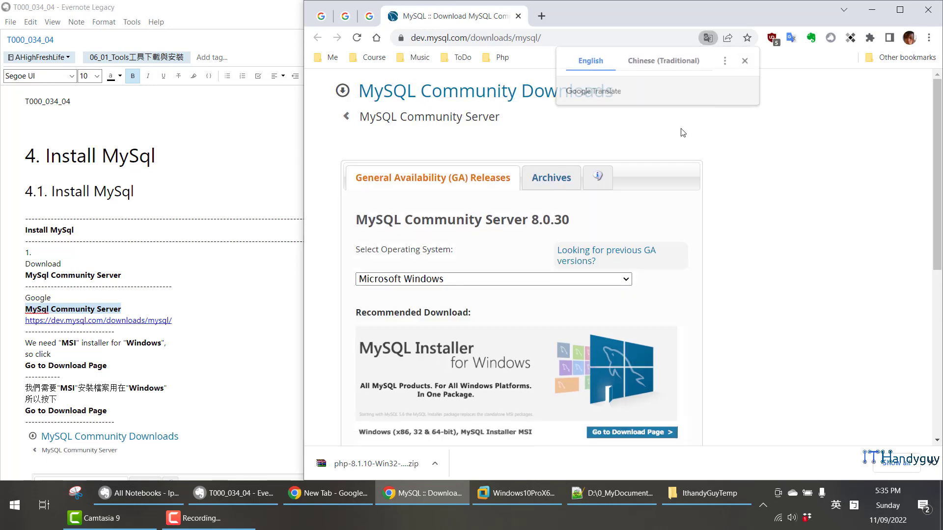
- Go to the download page of the recommended MySQL Installer for Windows and bring its MSI packages into view
{"action": "scroll", "coordinate": [647, 168], "scroll_direction": "down", "scroll_amount": 3}
{"action": "scroll", "coordinate": [647, 170], "scroll_direction": "down", "scroll_amount": 1}
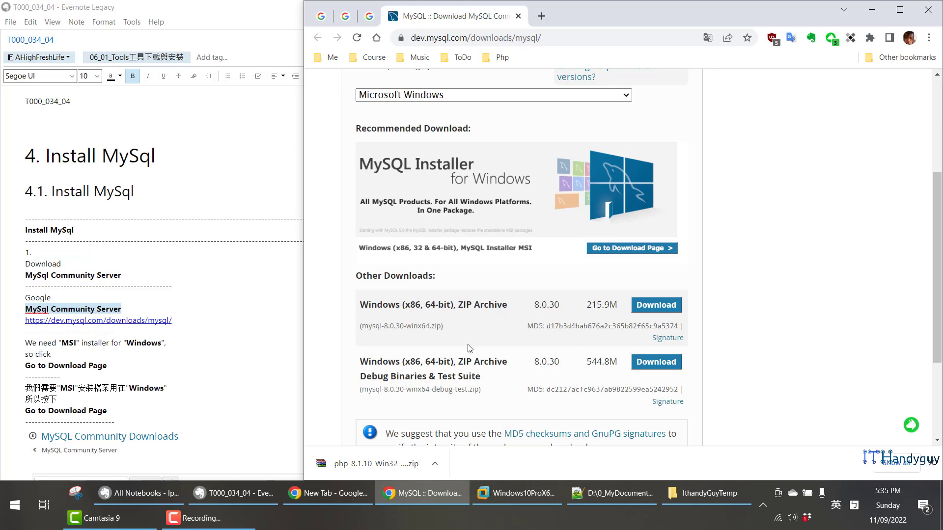
{"action": "left_click", "coordinate": [608, 249]}
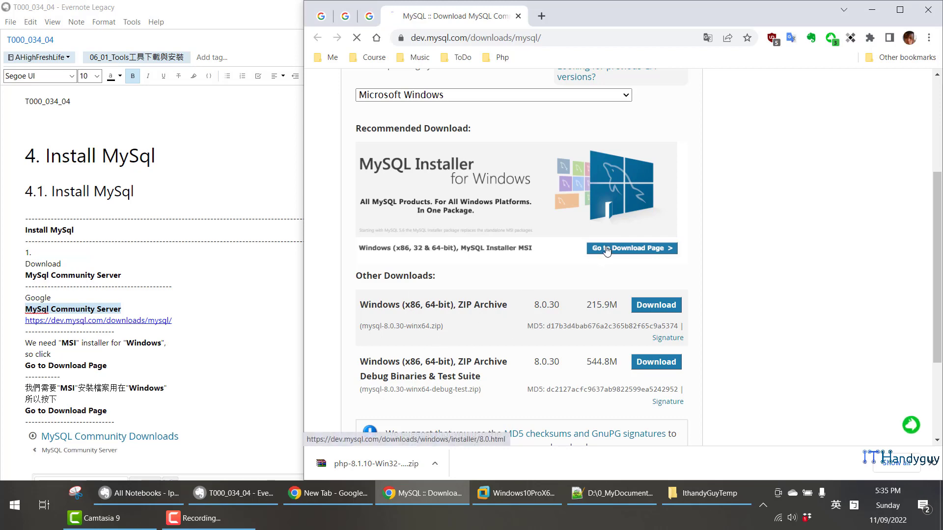
{"action": "scroll", "coordinate": [415, 265], "scroll_direction": "down", "scroll_amount": 1}
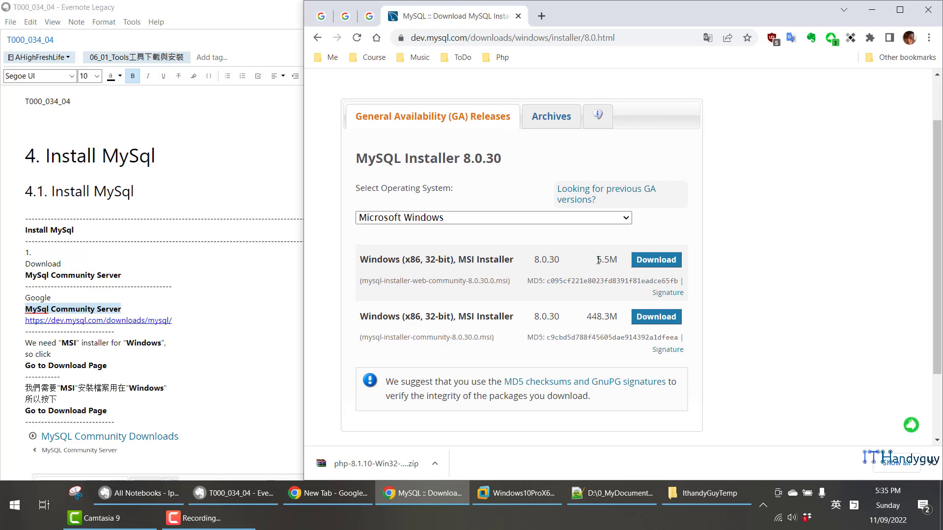
- Compare the file sizes of the two Windows MSI Installer packages and highlight the larger one's row
{"action": "left_click_drag", "start_coordinate": [598, 261], "coordinate": [617, 260]}
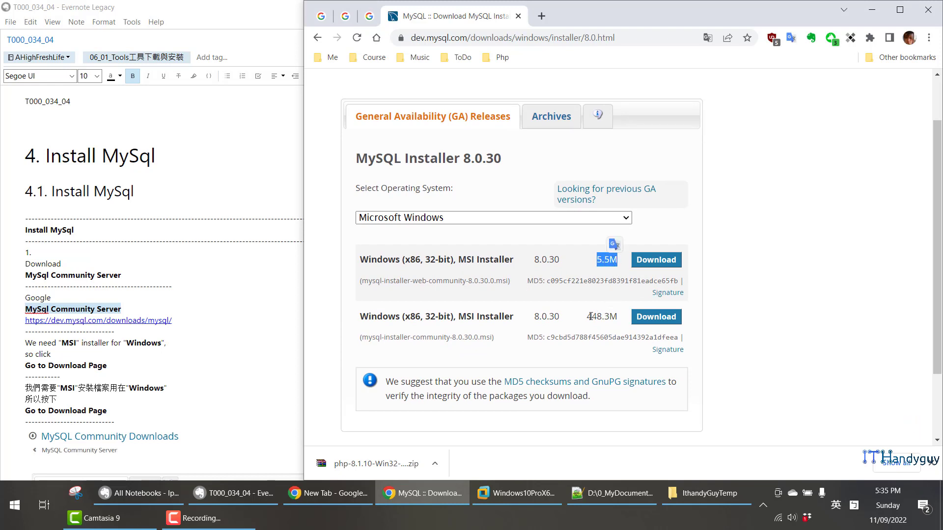
{"action": "left_click_drag", "start_coordinate": [586, 317], "coordinate": [615, 316]}
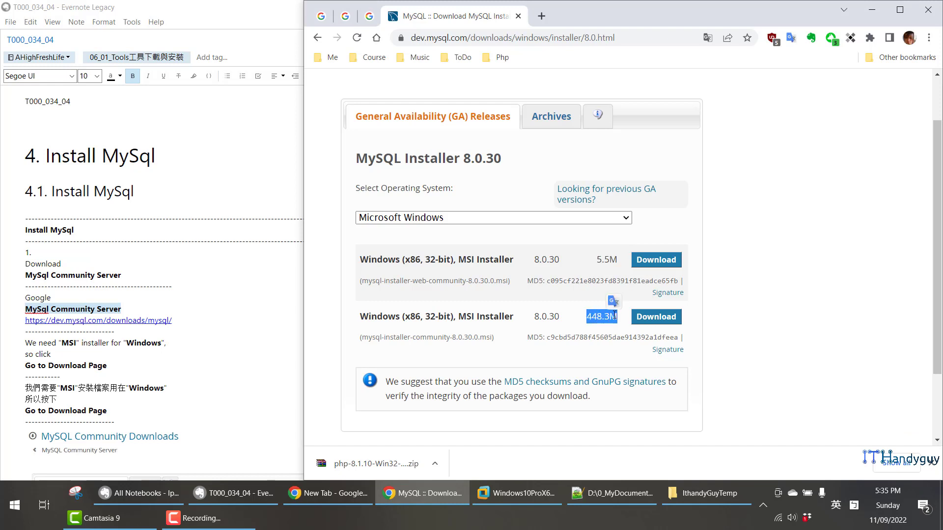
{"action": "left_click", "coordinate": [745, 275]}
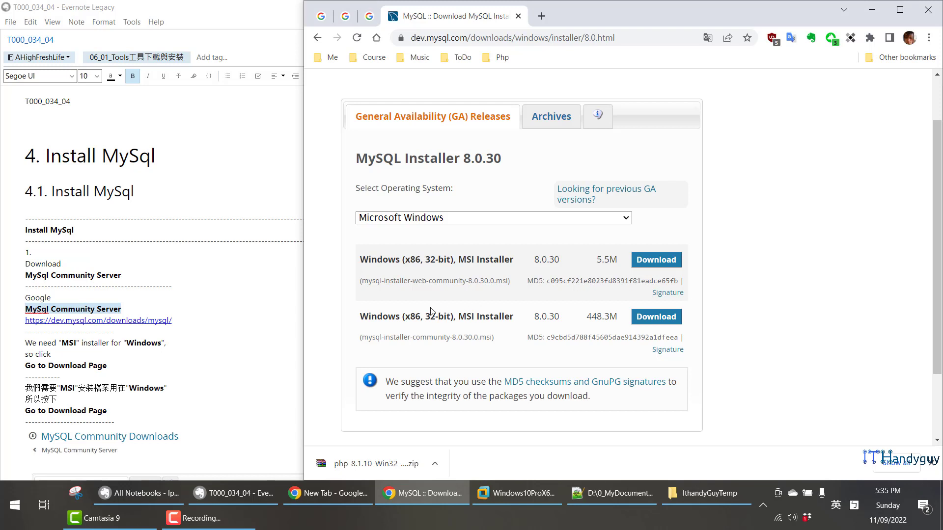
{"action": "left_click_drag", "start_coordinate": [370, 315], "coordinate": [622, 322]}
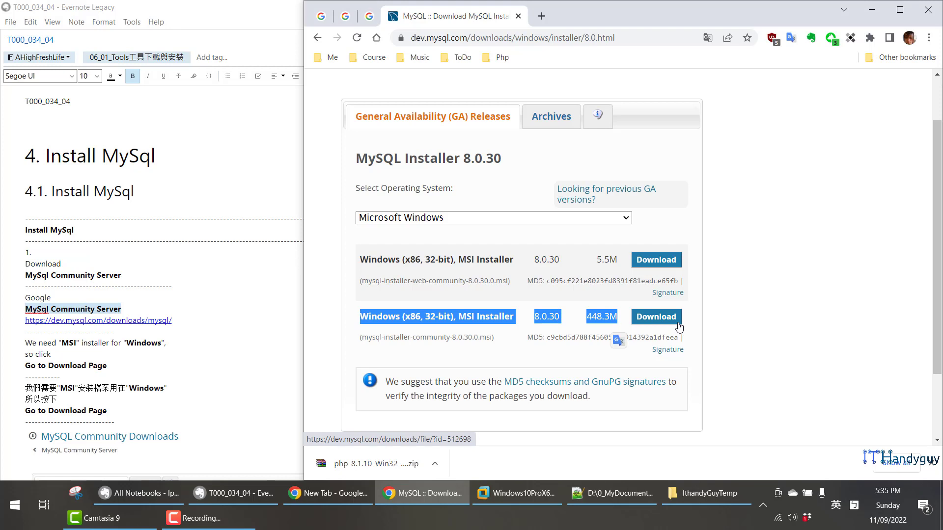
{"action": "scroll", "coordinate": [92, 353], "scroll_direction": "down", "scroll_amount": 2}
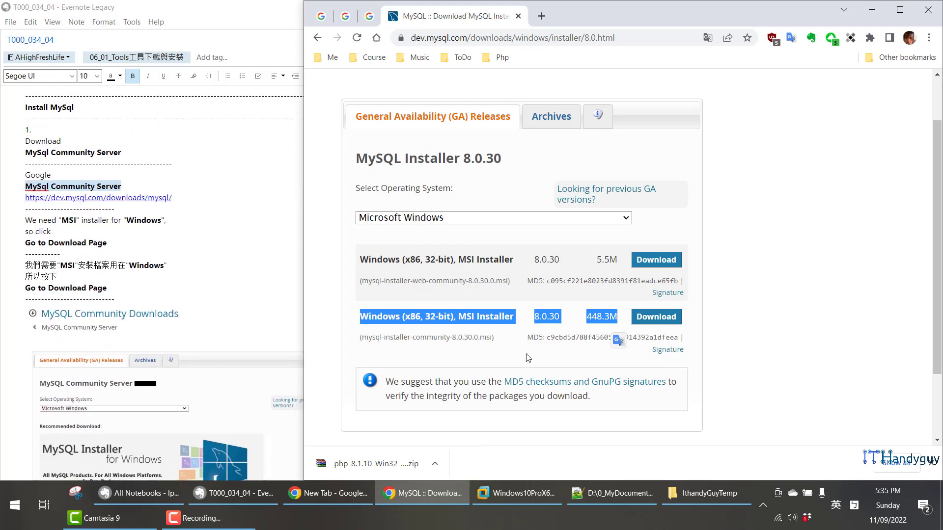
{"action": "left_click", "coordinate": [737, 361]}
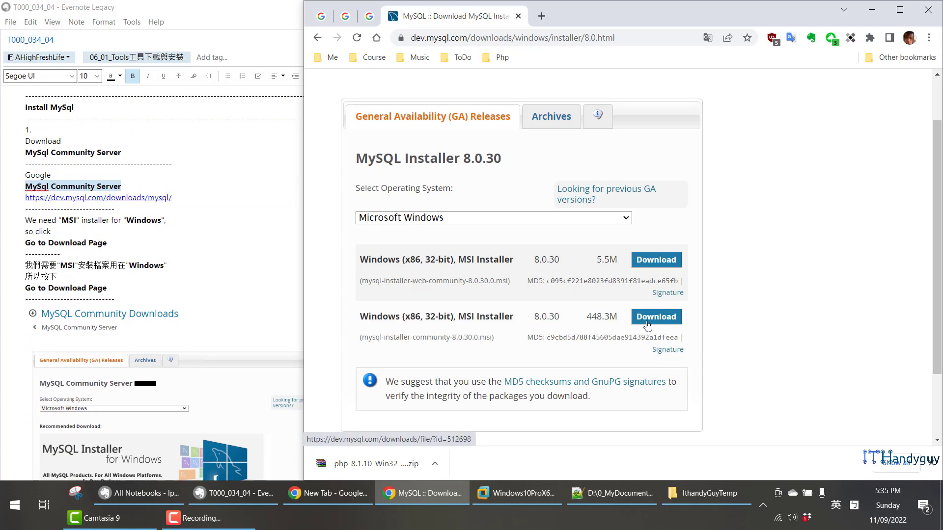
- Try downloading the 448.3M MSI installer without an Oracle account, cancel saving the file and return to the installer page
{"action": "left_click", "coordinate": [647, 322]}
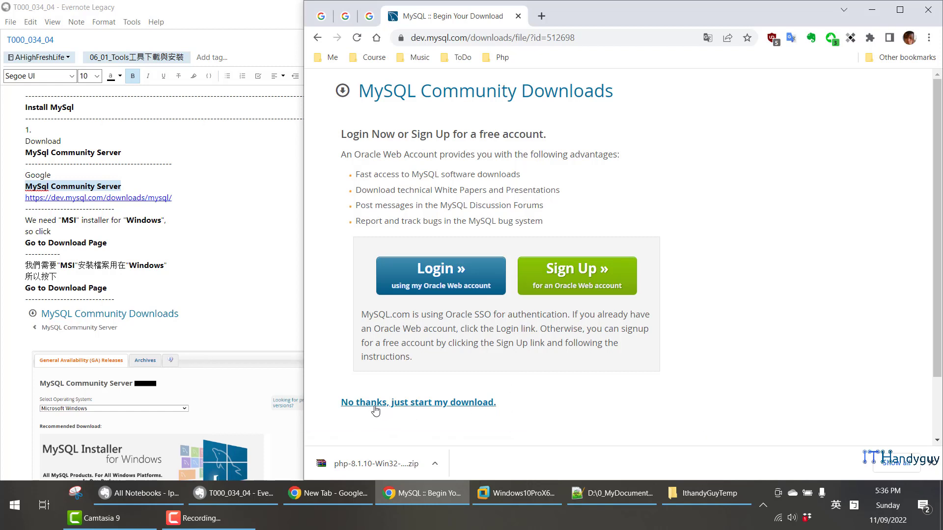
{"action": "left_click", "coordinate": [416, 406]}
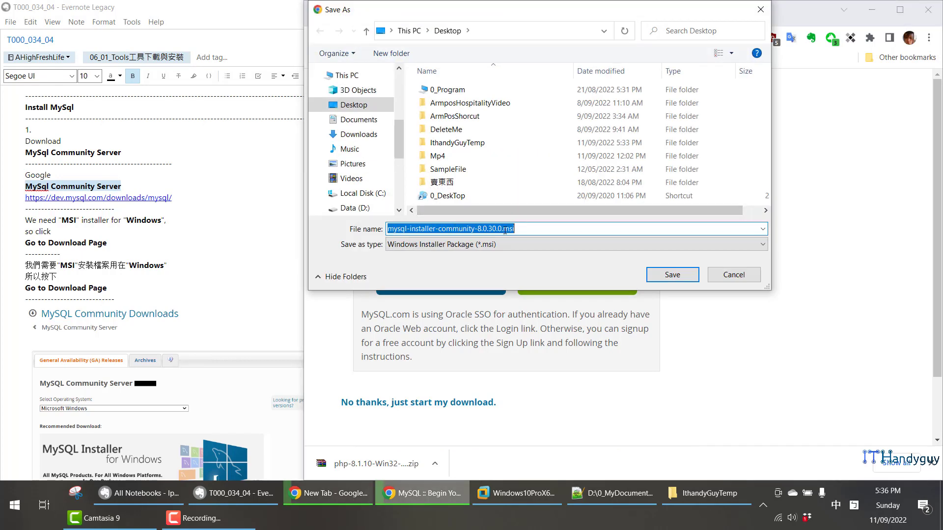
{"action": "left_click", "coordinate": [734, 274]}
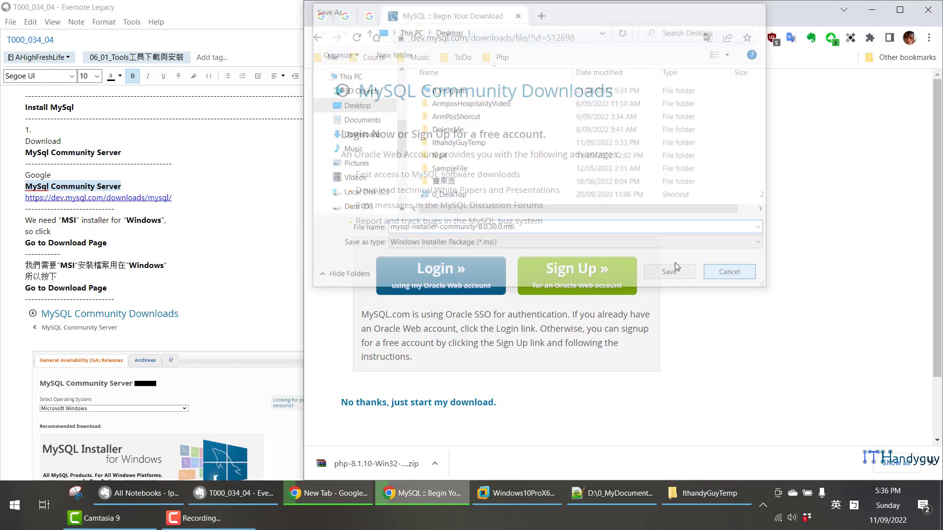
{"action": "left_click", "coordinate": [318, 38]}
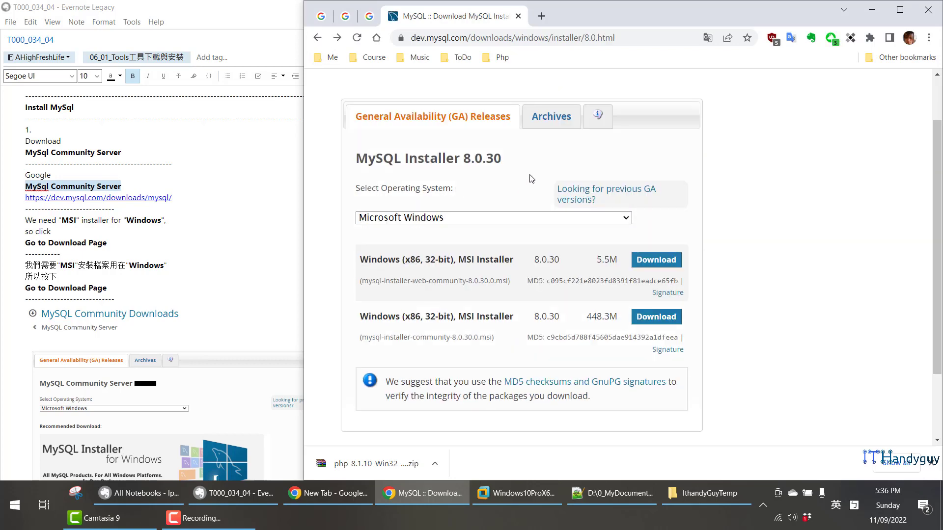
- Check the product versions and operating systems offered in the MySQL Installer archives and return to the current release page
{"action": "left_click", "coordinate": [548, 127]}
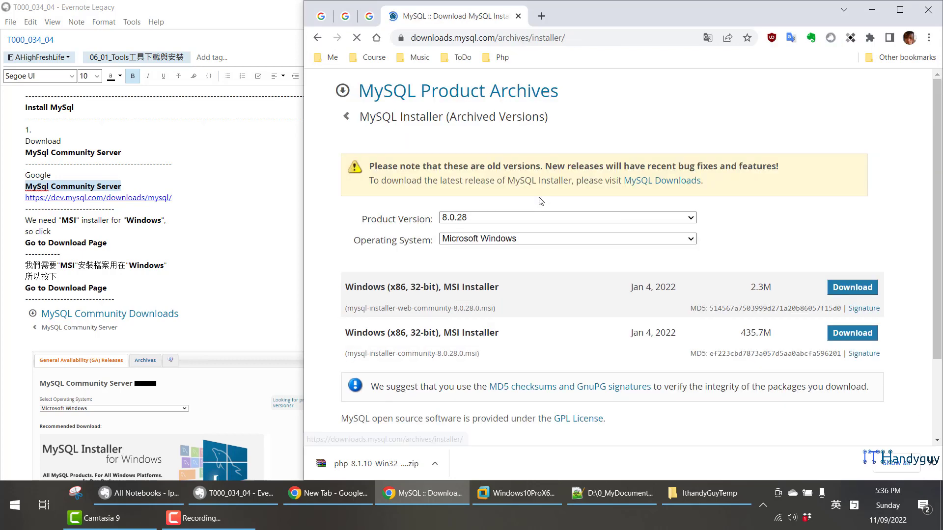
{"action": "left_click", "coordinate": [583, 221]}
{"action": "scroll", "coordinate": [573, 295], "scroll_direction": "down", "scroll_amount": 5}
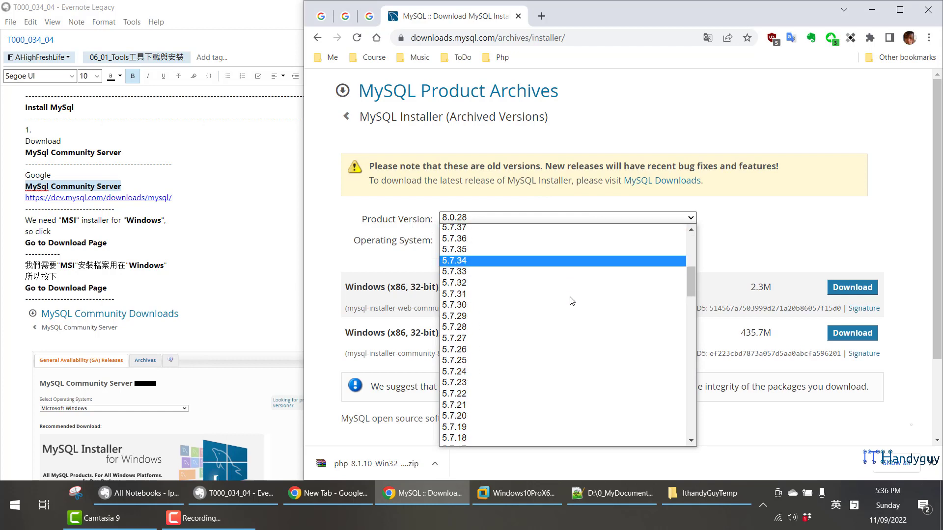
{"action": "scroll", "coordinate": [573, 295], "scroll_direction": "up", "scroll_amount": 5}
{"action": "left_click", "coordinate": [725, 246]}
{"action": "left_click", "coordinate": [671, 240]}
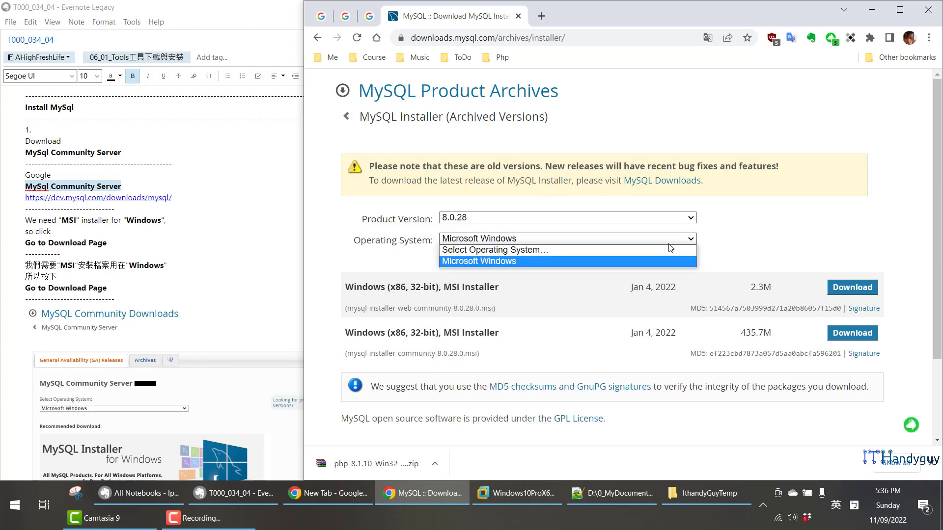
{"action": "left_click", "coordinate": [749, 251]}
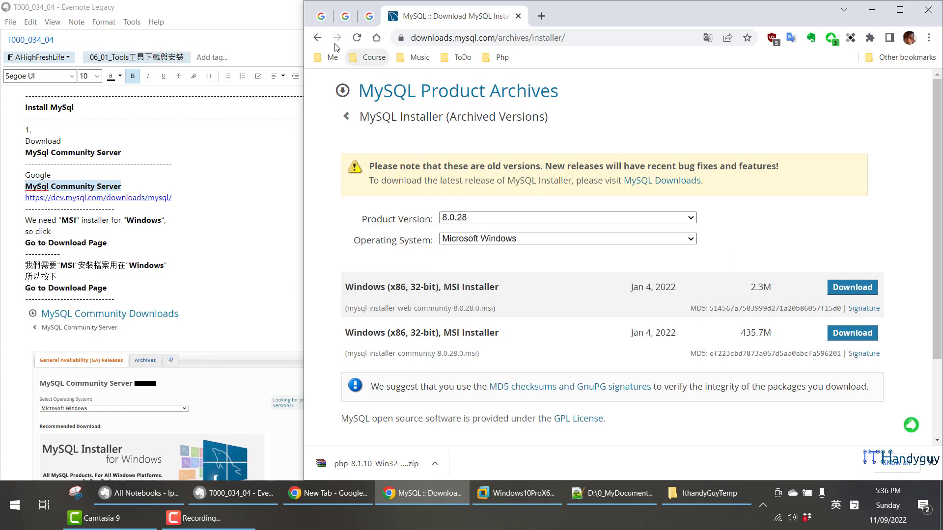
{"action": "left_click", "coordinate": [317, 37]}
- Read the tutorial notes on starting the download and choosing a setup type for MySql Community Server
{"action": "scroll", "coordinate": [258, 282], "scroll_direction": "down", "scroll_amount": 15}
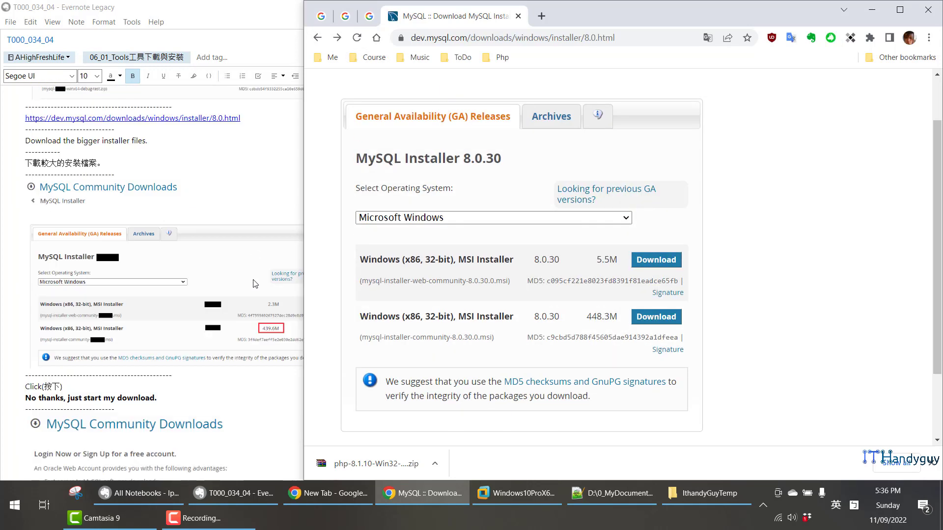
{"action": "scroll", "coordinate": [250, 278], "scroll_direction": "down", "scroll_amount": 2}
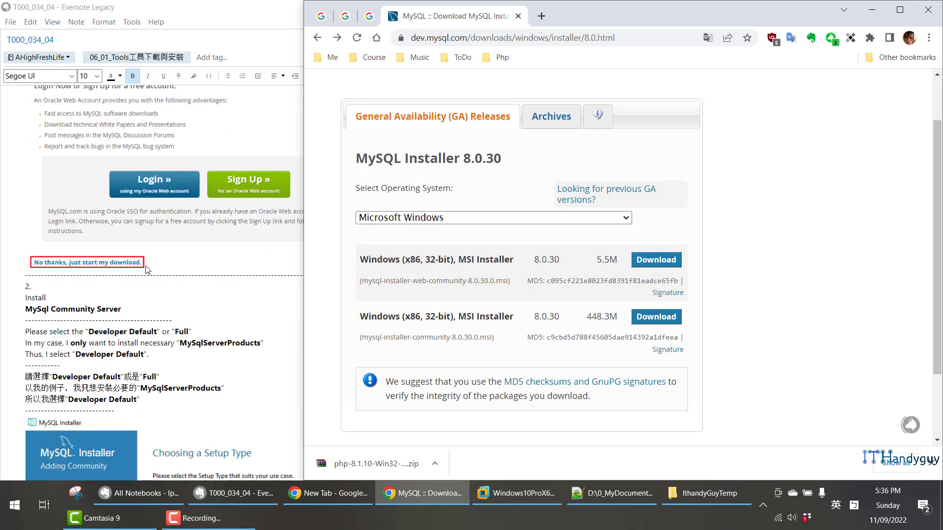
{"action": "left_click", "coordinate": [151, 307]}
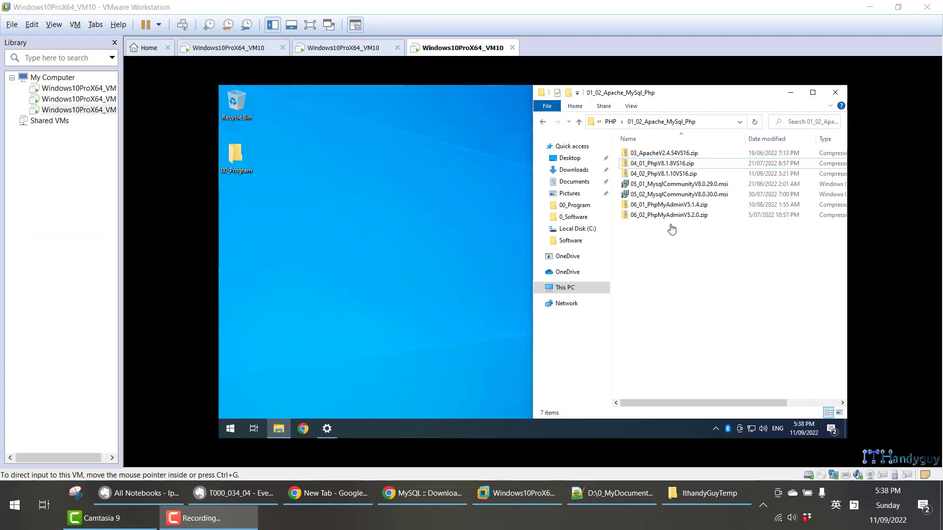
- In the VMware virtual machine, compare the MySQL Community 8.0.29.0 and 8.0.30.0 installer files in the 01_02_Apache_MySql_Php folder
{"action": "left_click", "coordinate": [675, 185]}
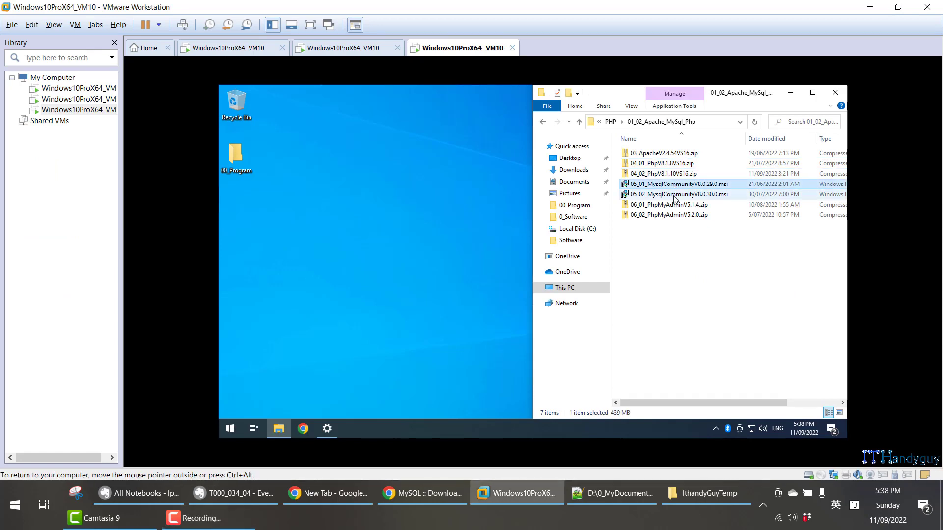
{"action": "left_click", "coordinate": [676, 196]}
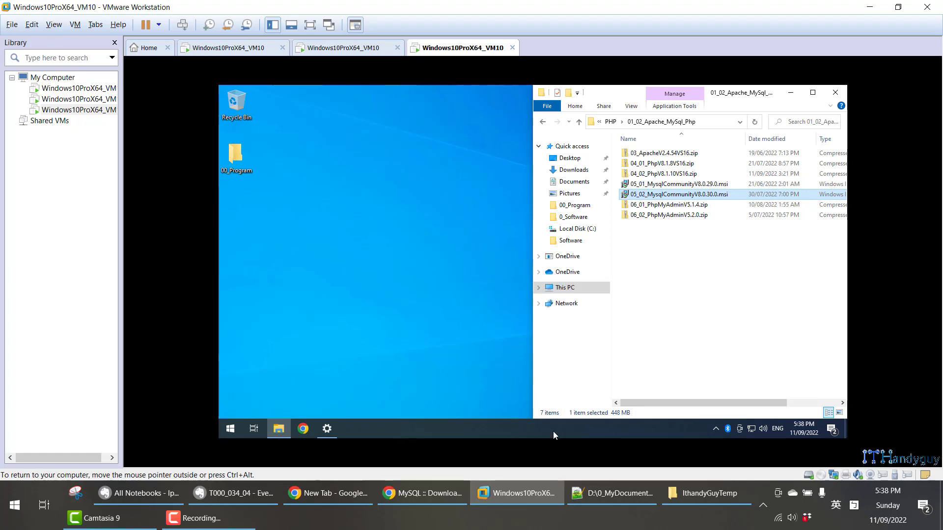
{"action": "left_click", "coordinate": [696, 187]}
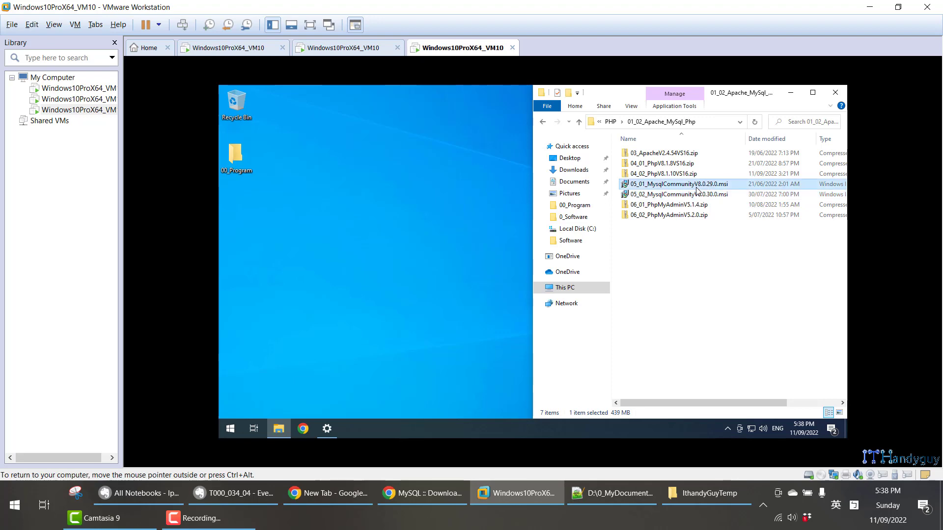
- Switch to Notepad++ and highlight the T000_034_04_Install_MySql and T000_034_10_UpdateVersion_MySql entries in the tutorial list
{"action": "left_click", "coordinate": [624, 493]}
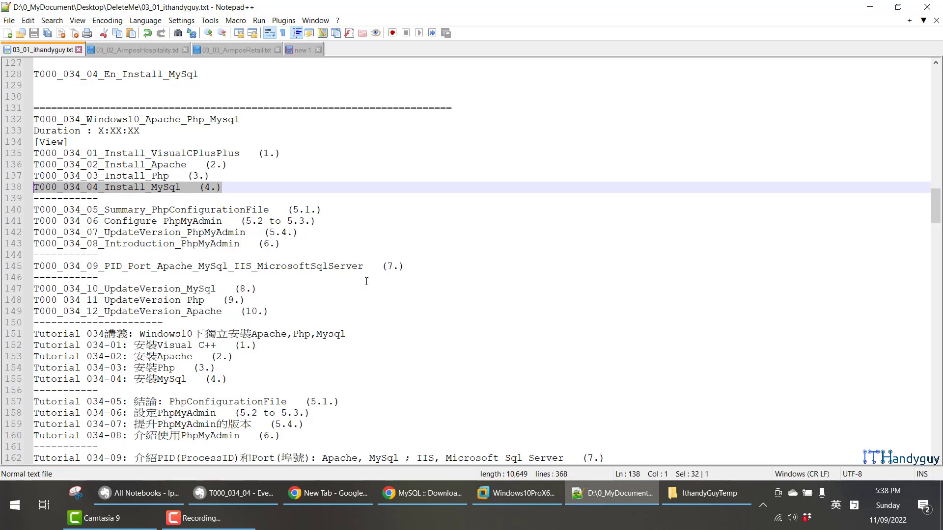
{"action": "left_click_drag", "start_coordinate": [222, 187], "coordinate": [27, 186]}
{"action": "left_click_drag", "start_coordinate": [258, 290], "coordinate": [30, 290]}
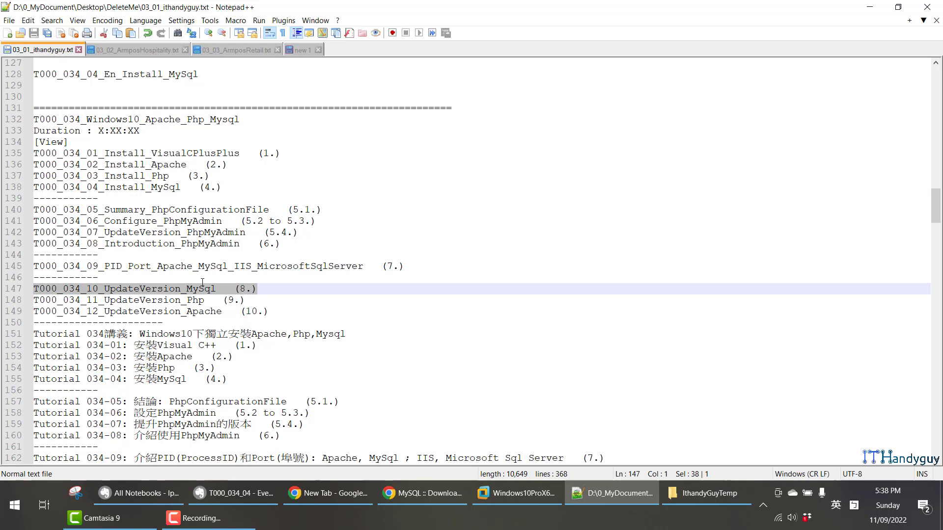
{"action": "left_click_drag", "start_coordinate": [213, 181], "coordinate": [26, 180]}
{"action": "left_click_drag", "start_coordinate": [259, 186], "coordinate": [31, 189]}
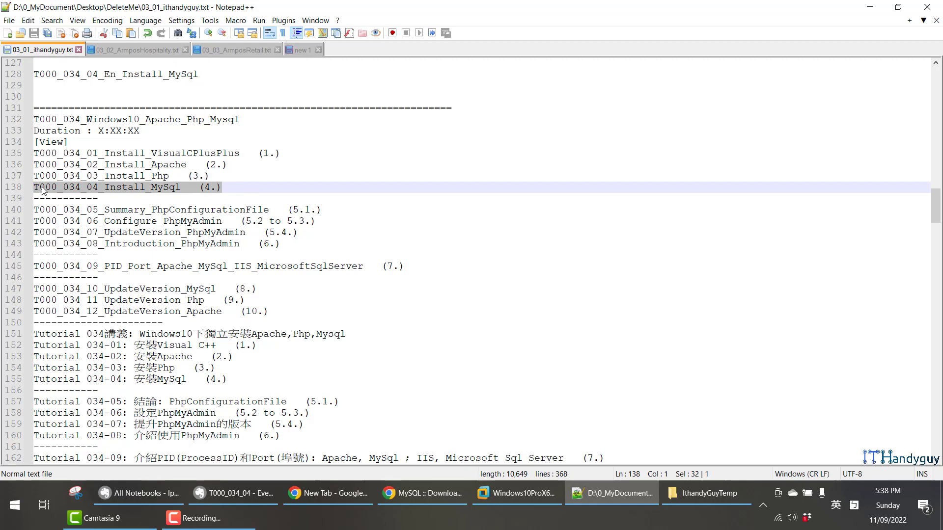
- Return to the VMware virtual machine, run 05_01_MysqlCommunityV8.0.29.0.msi and keep the installer window in front of the file window
{"action": "key", "text": "alt+Tab"}
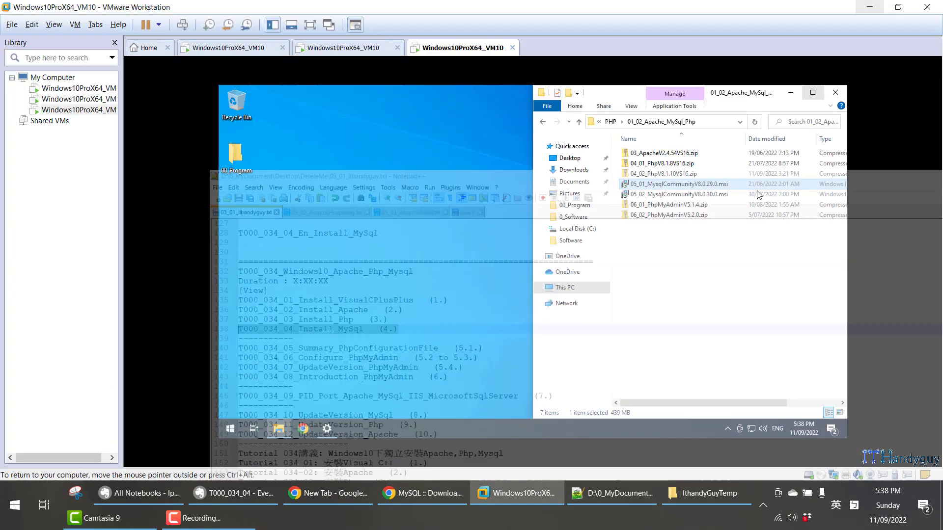
{"action": "double_click", "coordinate": [670, 187]}
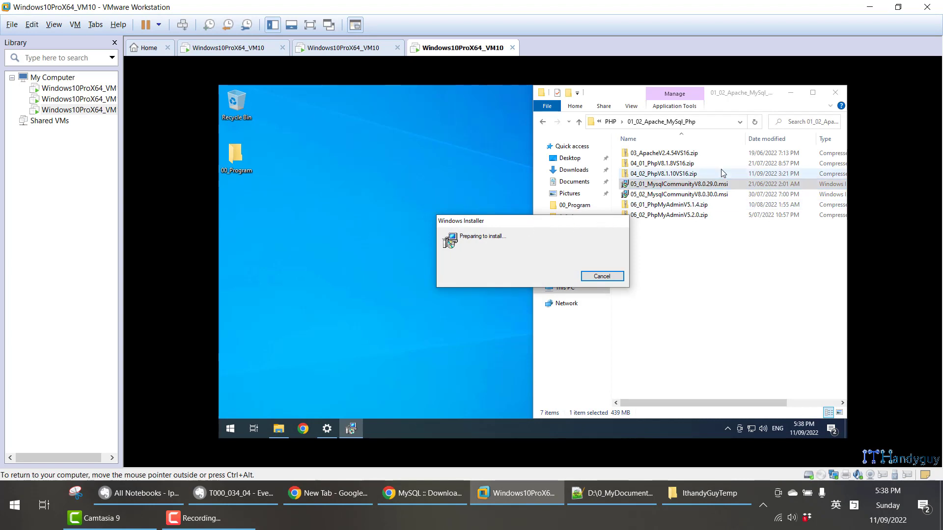
{"action": "left_click", "coordinate": [813, 93]}
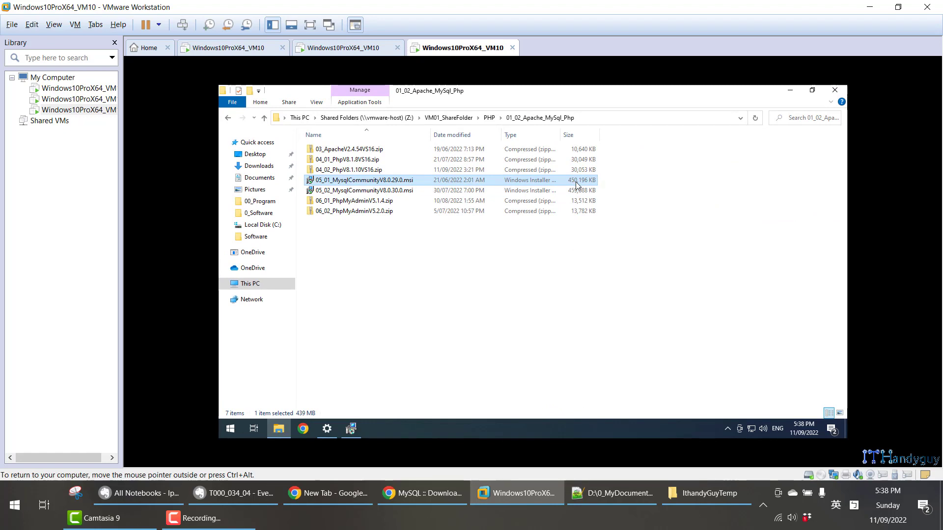
{"action": "key", "text": "super+Right"}
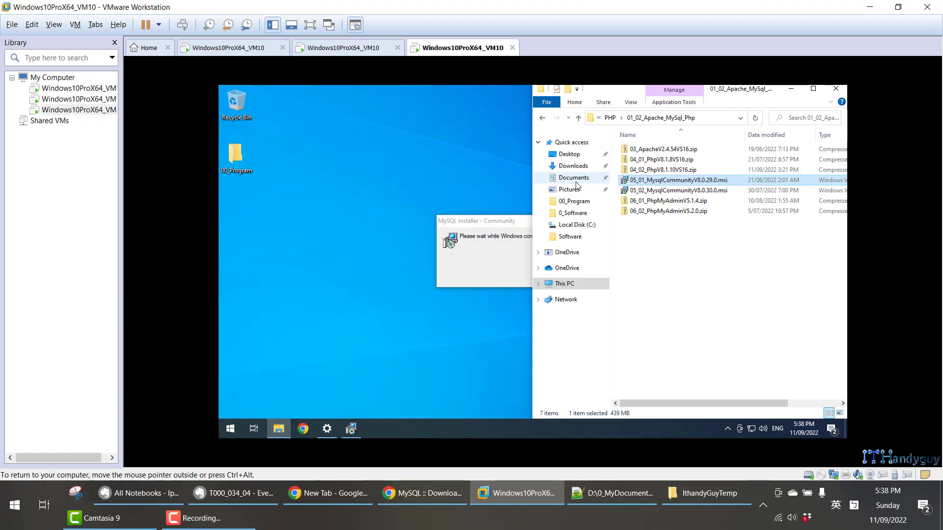
{"action": "left_click", "coordinate": [505, 260]}
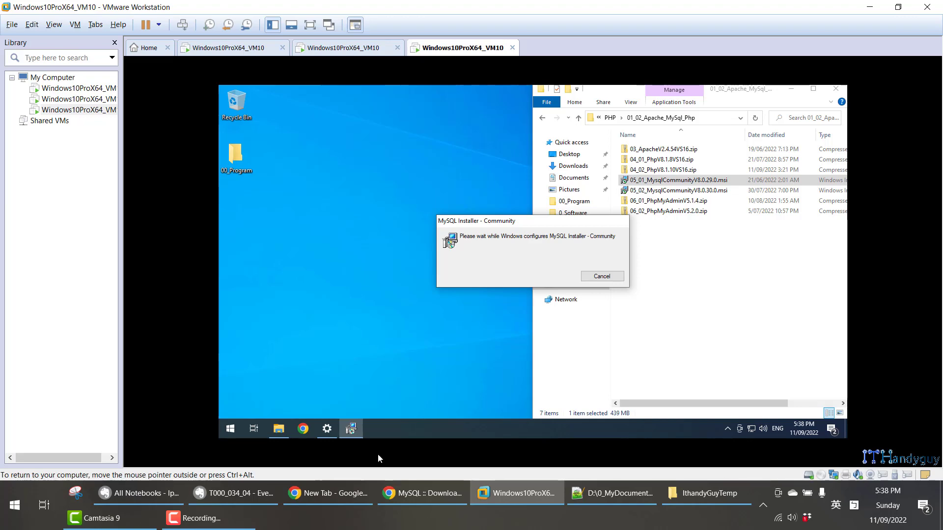
- Review the setup type section of the Evernote note, return to the VMware virtual machine and allow mysql-installer-community-8.0.29.0.msi to make changes
{"action": "left_click", "coordinate": [254, 493]}
{"action": "scroll", "coordinate": [313, 301], "scroll_direction": "up", "scroll_amount": 3}
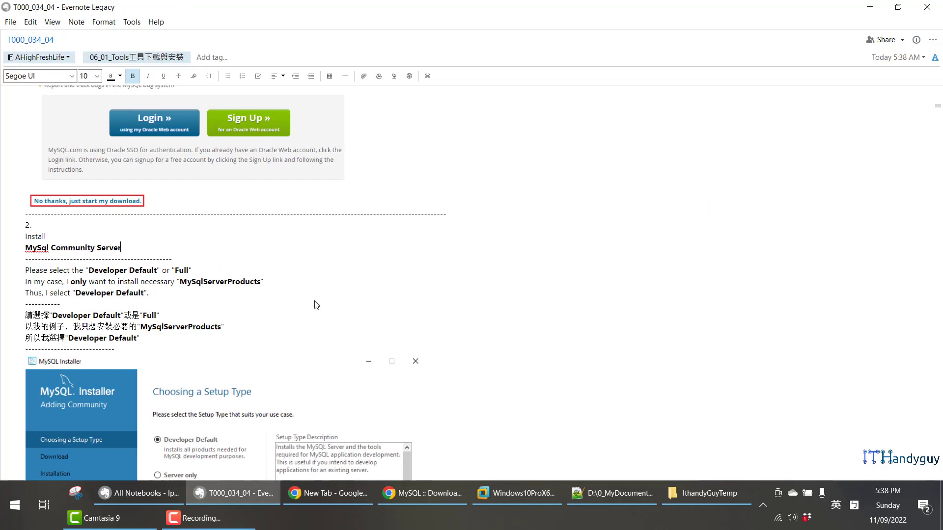
{"action": "scroll", "coordinate": [313, 301], "scroll_direction": "down", "scroll_amount": 5}
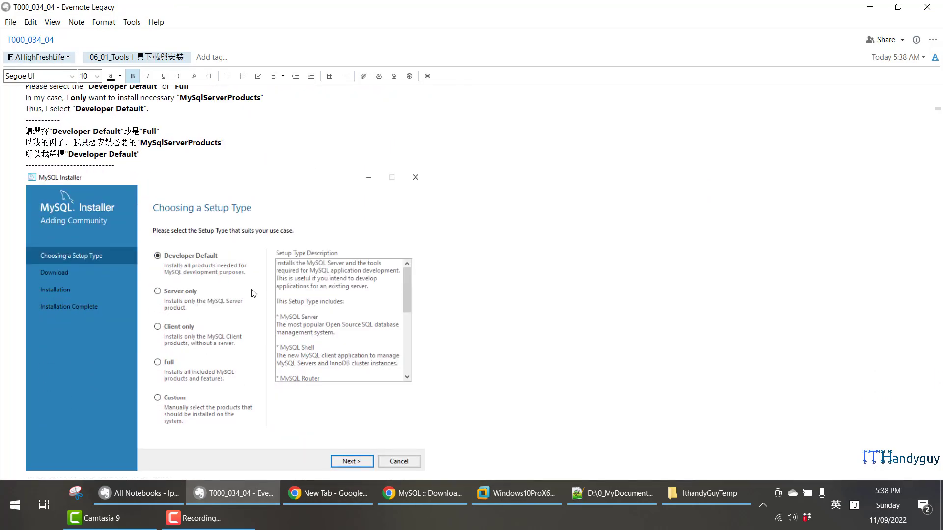
{"action": "left_click", "coordinate": [534, 493]}
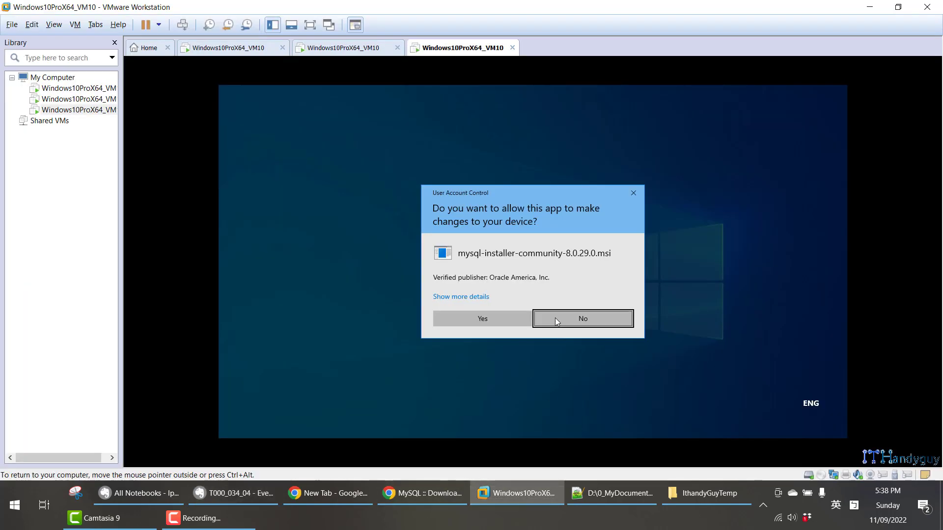
{"action": "left_click", "coordinate": [508, 319]}
- Check the setup type against the Evernote note and continue the MySQL Installer in the virtual machine with Developer Default
{"action": "left_click", "coordinate": [252, 495]}
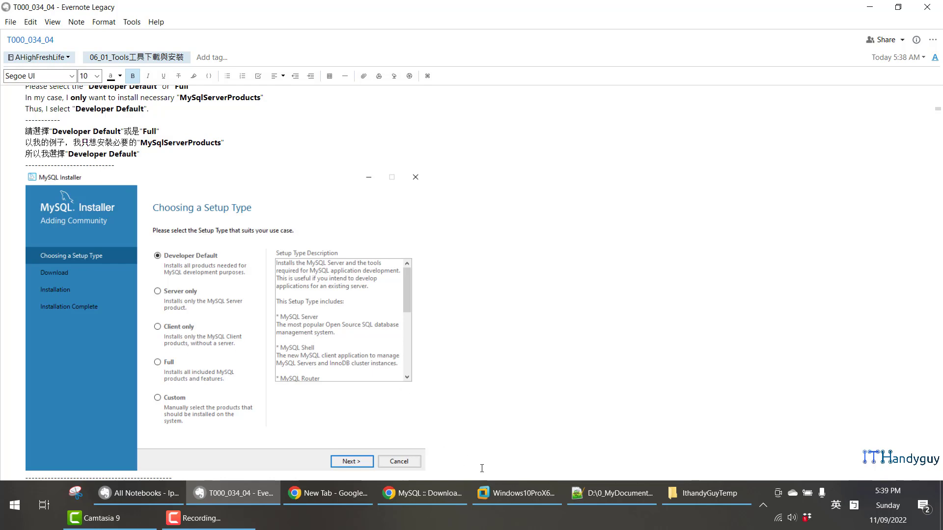
{"action": "left_click", "coordinate": [517, 493]}
{"action": "left_click", "coordinate": [498, 326]}
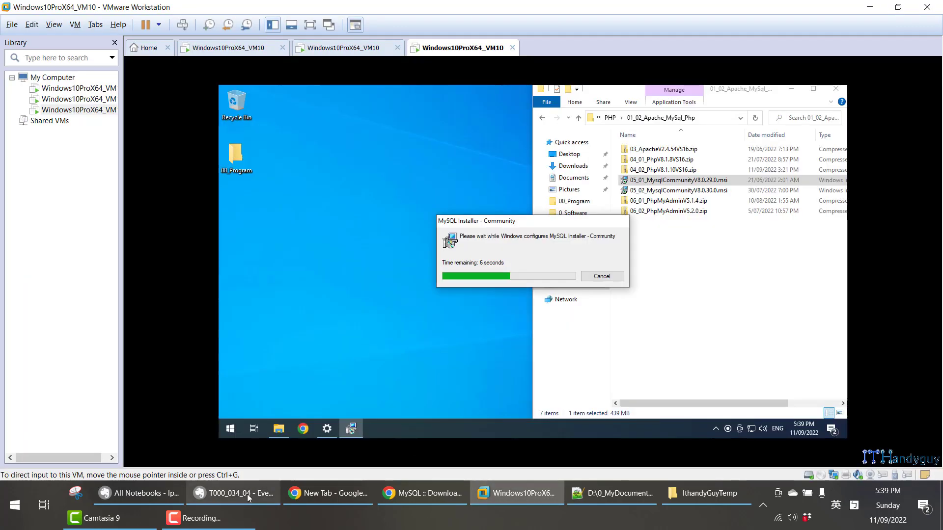
{"action": "left_click", "coordinate": [234, 493]}
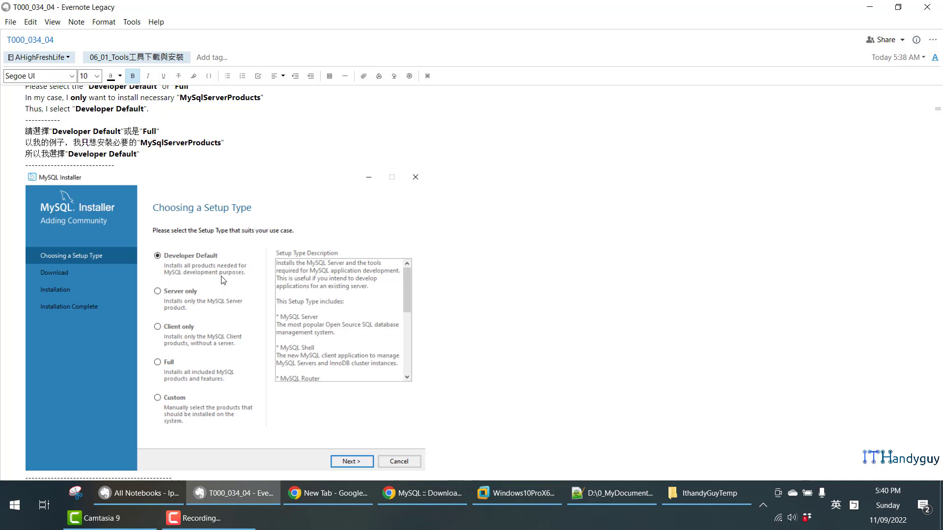
{"action": "left_click", "coordinate": [516, 493]}
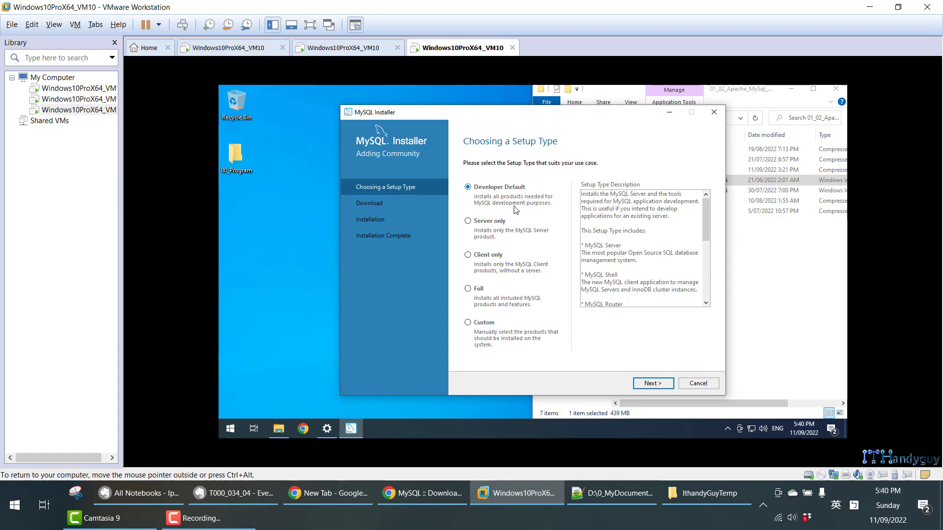
{"action": "left_click", "coordinate": [644, 385]}
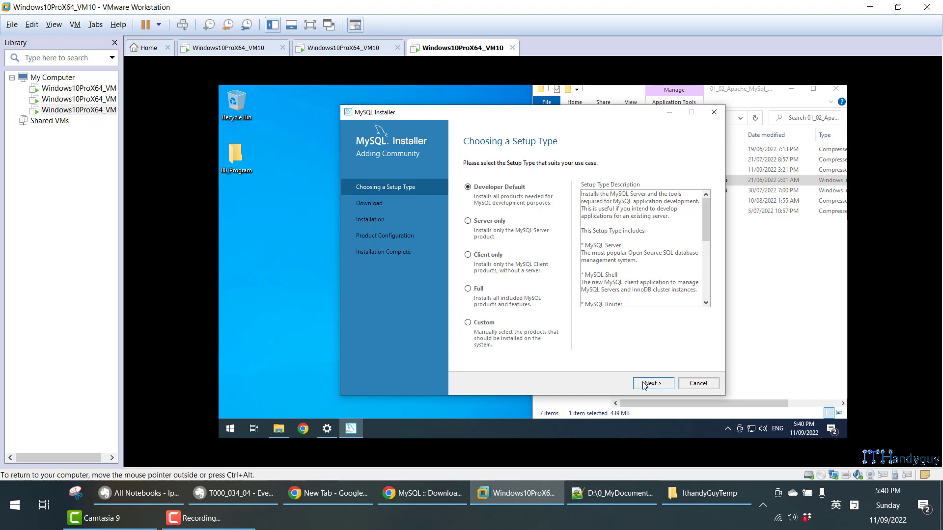
- Check the Evernote note, inspect the requirements of MySQL for Visual Studio 1.2.10 and Connector/Python 8.0.29, and continue without resolving them
{"action": "left_click", "coordinate": [259, 496]}
{"action": "scroll", "coordinate": [168, 211], "scroll_direction": "down", "scroll_amount": 10}
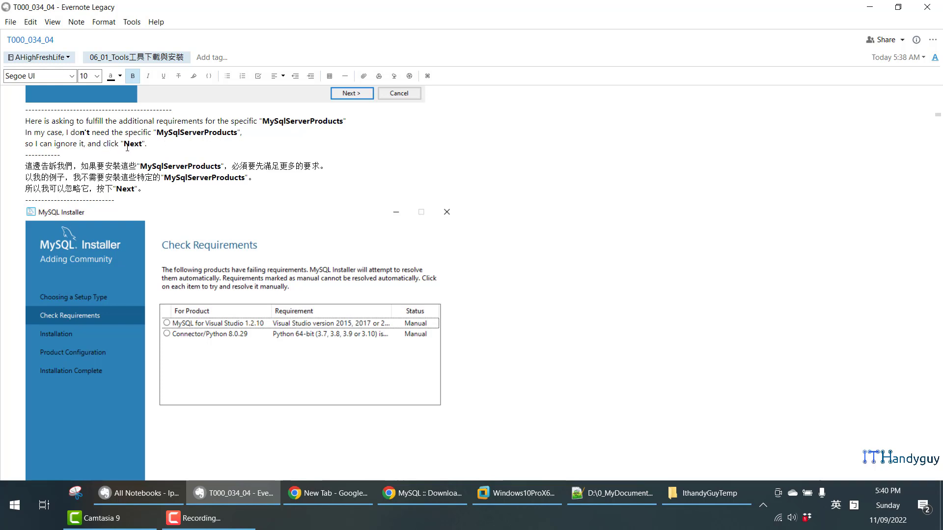
{"action": "left_click", "coordinate": [520, 495]}
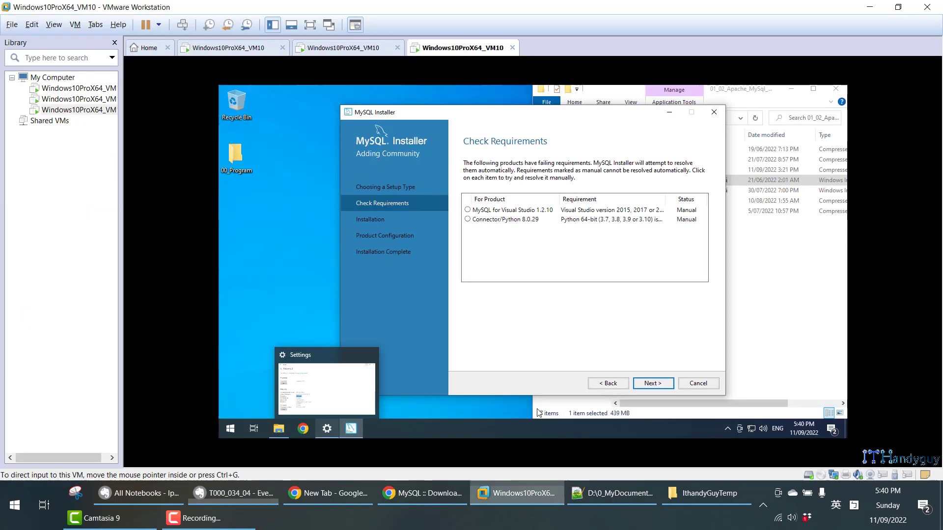
{"action": "left_click", "coordinate": [520, 210]}
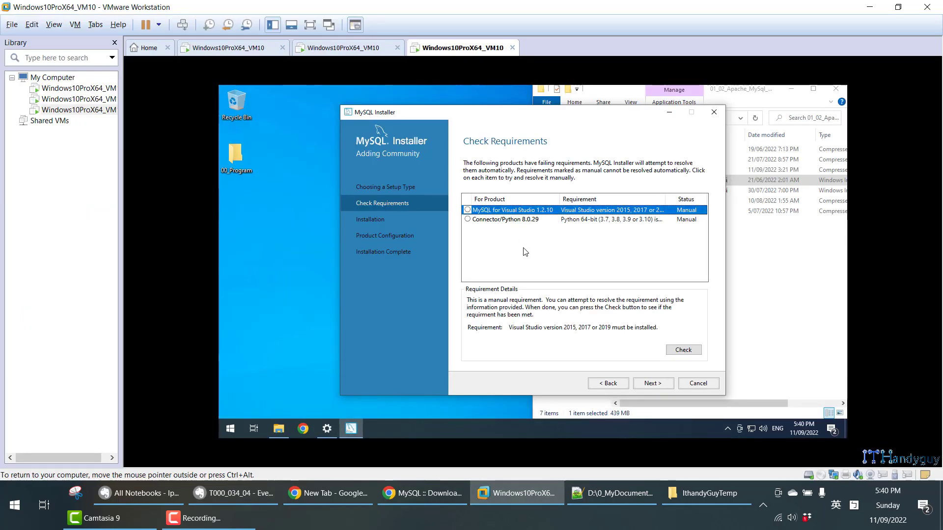
{"action": "left_click", "coordinate": [510, 222]}
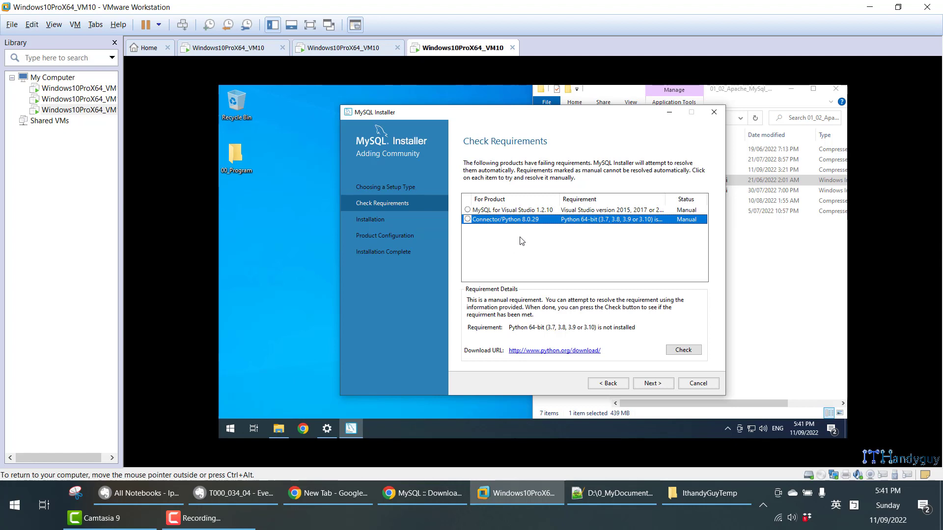
{"action": "left_click", "coordinate": [653, 383]}
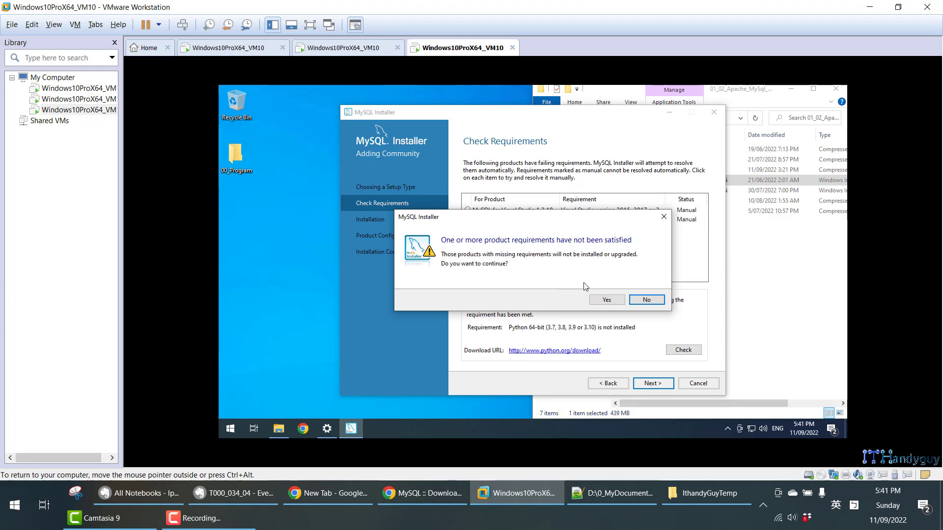
{"action": "left_click", "coordinate": [607, 300]}
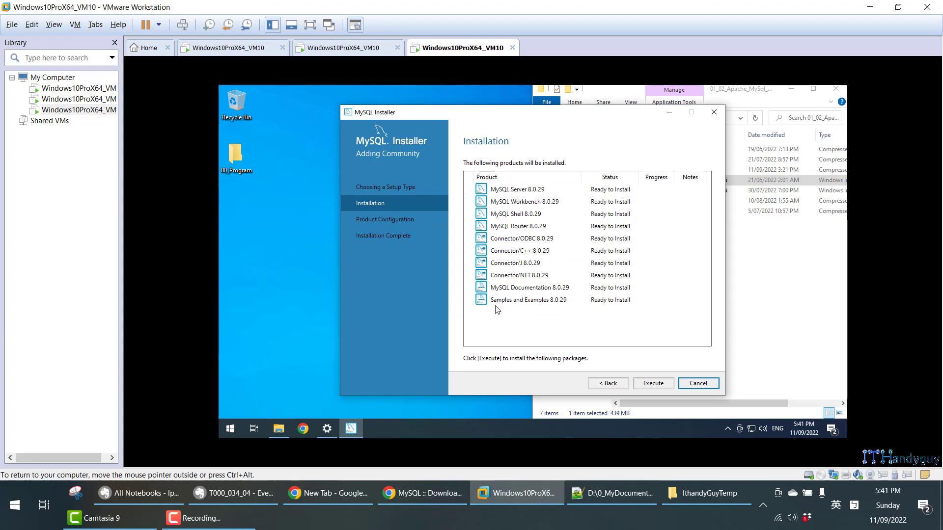
- Execute the installation of the listed MySQL 8.0.29 products and proceed to Product Configuration
{"action": "left_click", "coordinate": [651, 383]}
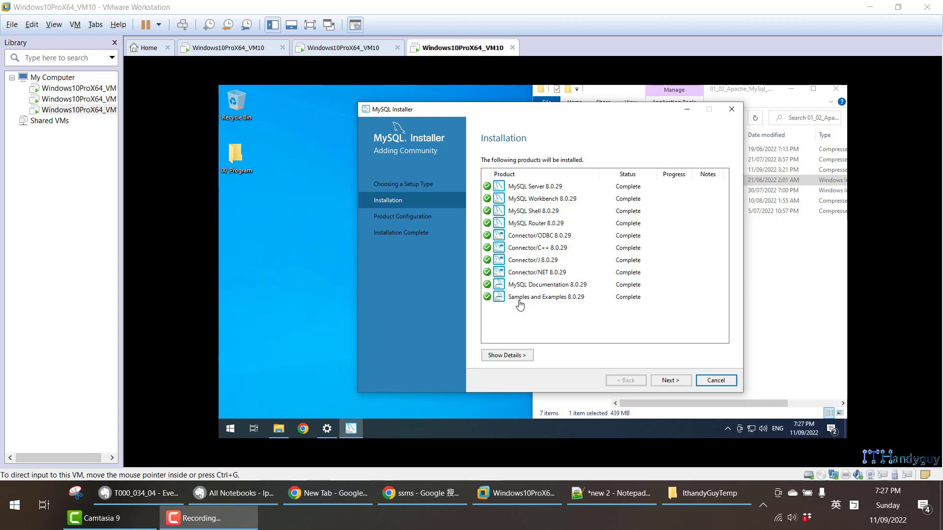
{"action": "left_click", "coordinate": [674, 382]}
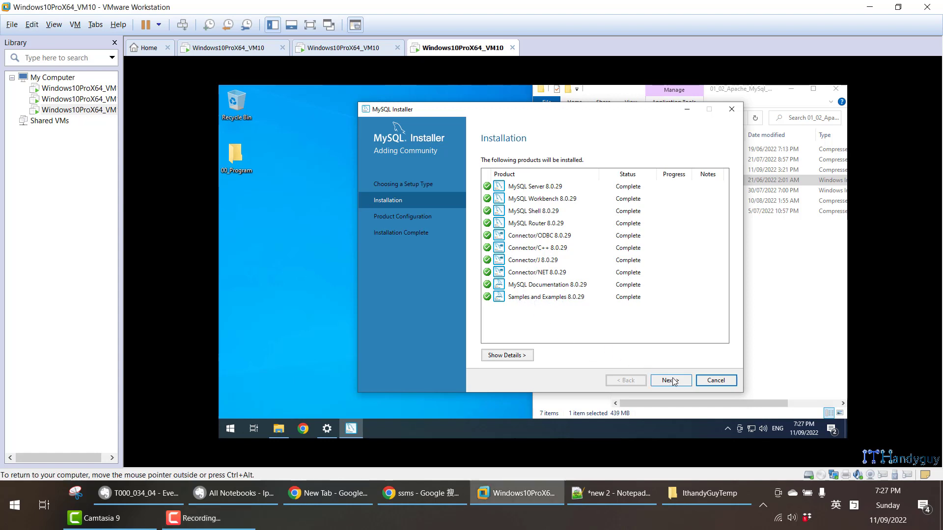
{"action": "left_click", "coordinate": [673, 381]}
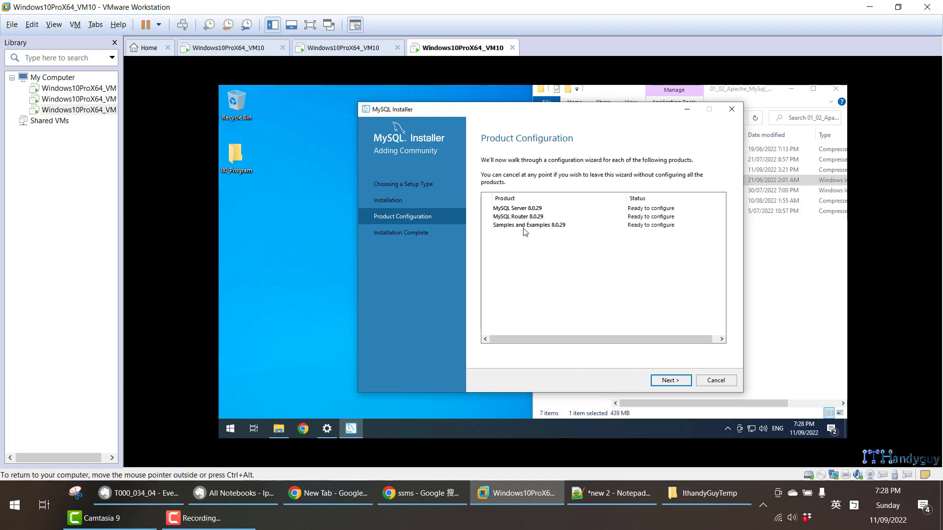
- Switch to the T000_034_04 note in Evernote and read its MySQL Server product configuration section
{"action": "left_click", "coordinate": [237, 494]}
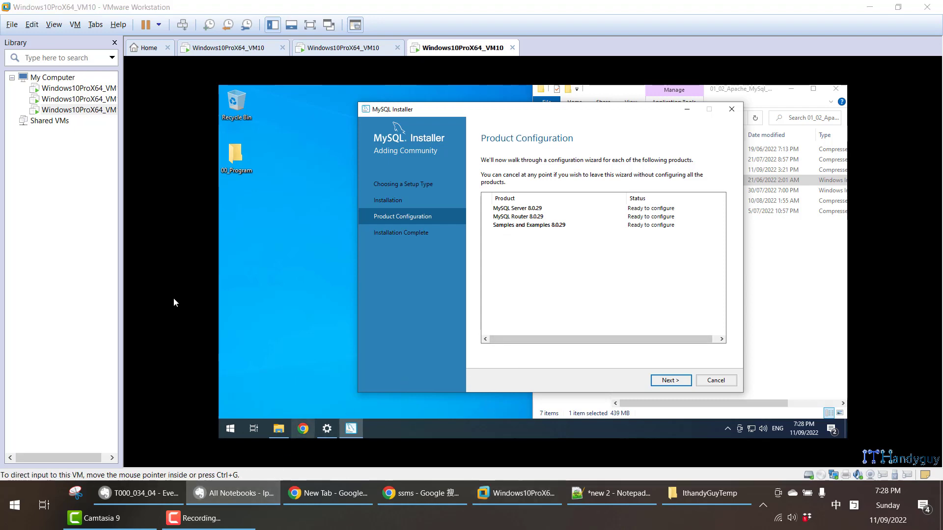
{"action": "left_click", "coordinate": [140, 494]}
{"action": "scroll", "coordinate": [156, 231], "scroll_direction": "down", "scroll_amount": 2}
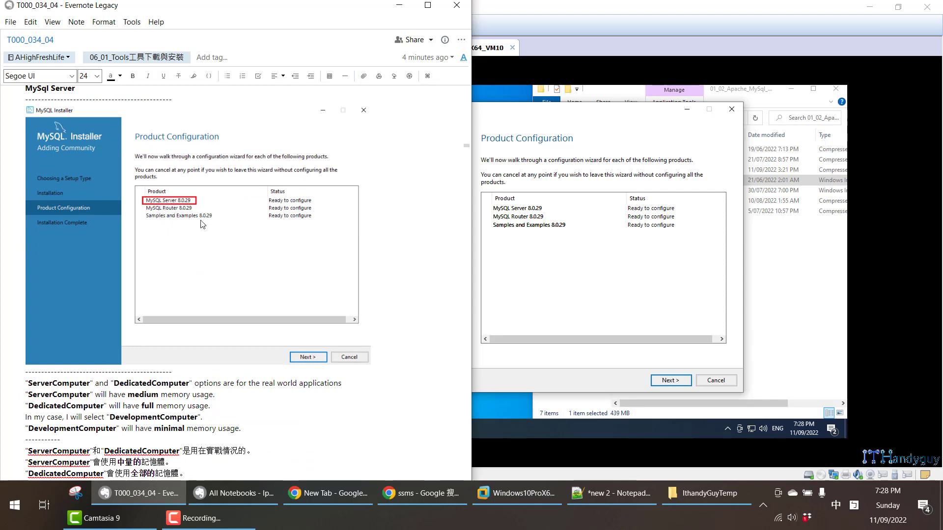
- Show Notepad++ beside the note, highlight the MS Sql Server sa and MySql root entries for comparison, and put the window away
{"action": "left_click", "coordinate": [642, 498]}
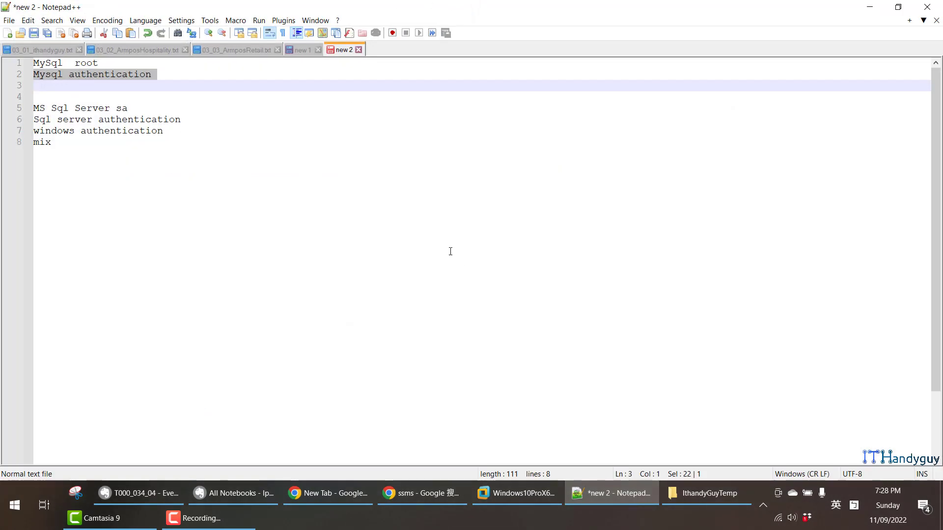
{"action": "key", "text": "super+Right"}
{"action": "left_click_drag", "start_coordinate": [506, 113], "coordinate": [600, 112]}
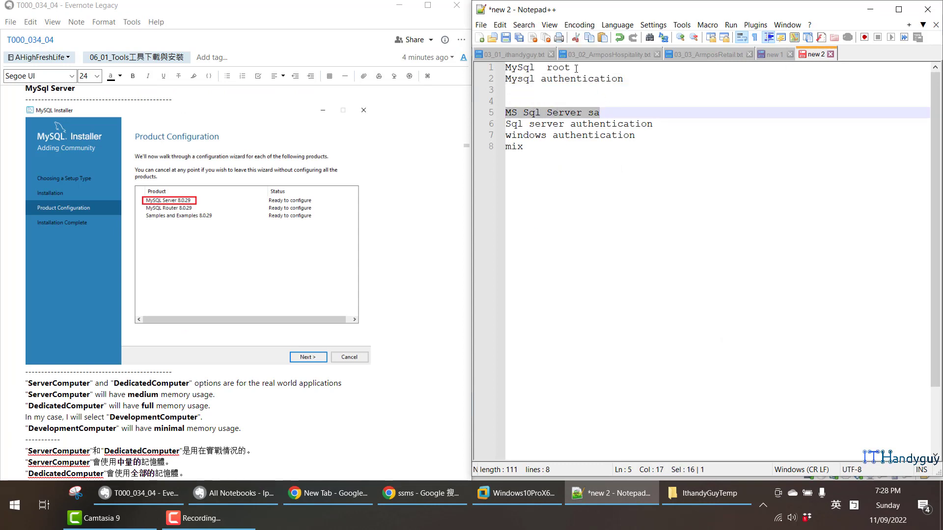
{"action": "left_click", "coordinate": [556, 112]}
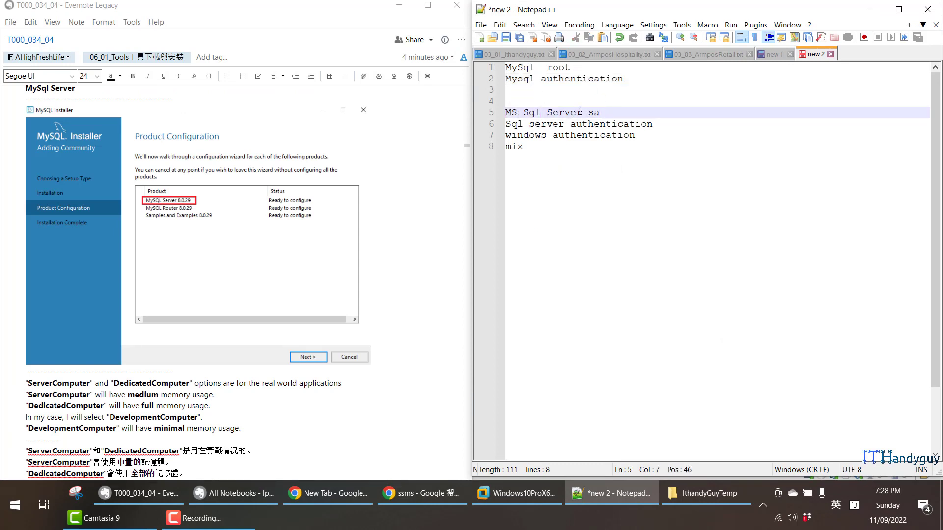
{"action": "left_click_drag", "start_coordinate": [576, 111], "coordinate": [511, 111]}
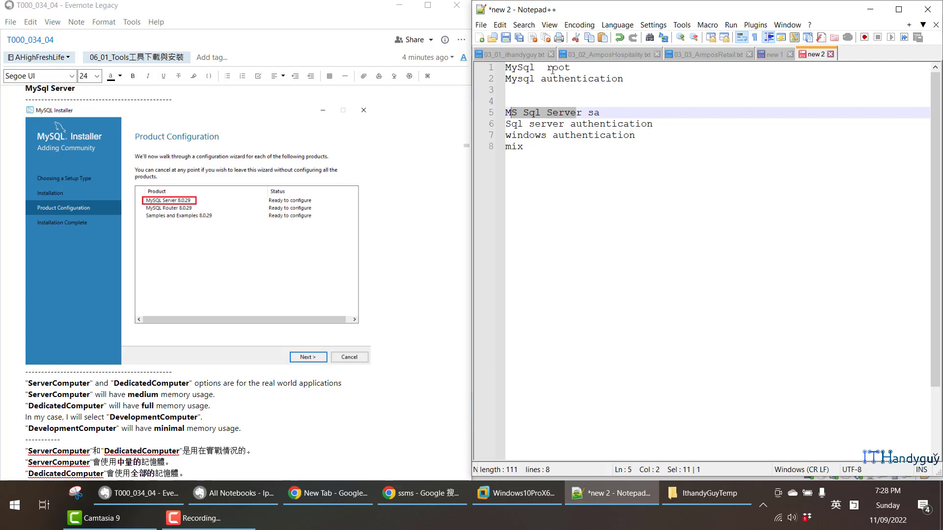
{"action": "left_click_drag", "start_coordinate": [535, 68], "coordinate": [505, 67]}
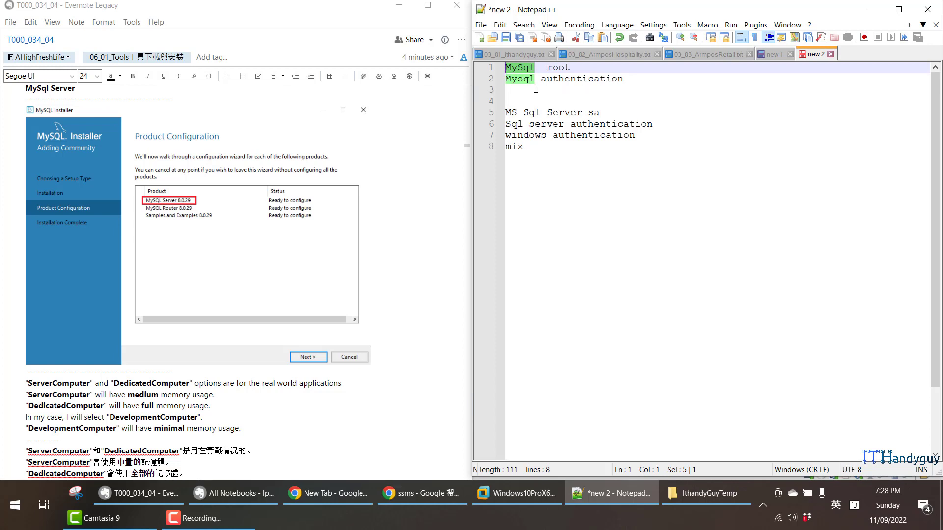
{"action": "left_click", "coordinate": [870, 9]}
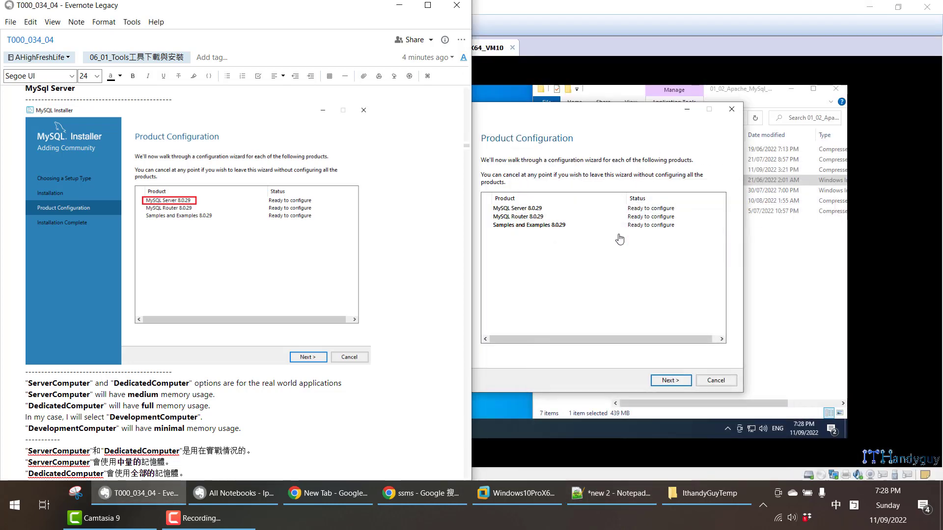
- Start the MySQL Server 8.0.29 configuration, check the Evernote note on computer types and select Development Computer as the config type
{"action": "left_click", "coordinate": [675, 385]}
{"action": "left_click", "coordinate": [674, 382]}
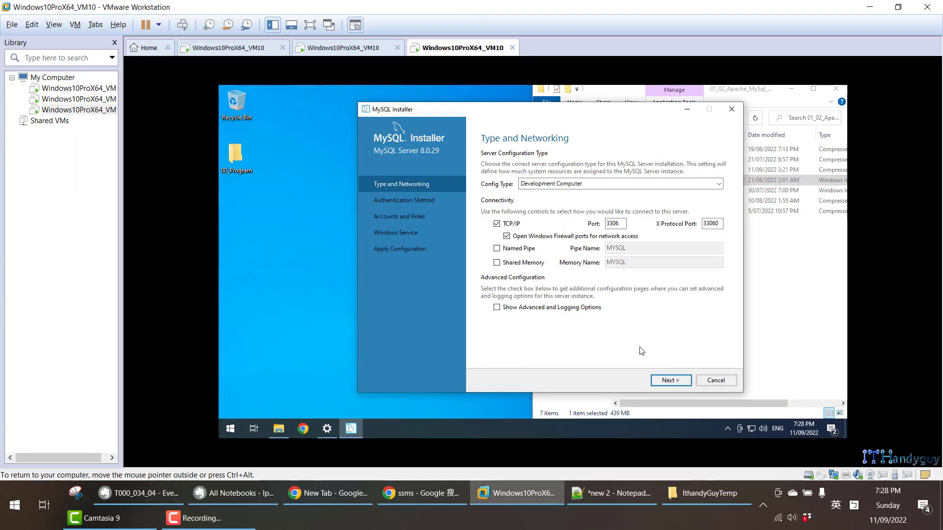
{"action": "left_click", "coordinate": [139, 497]}
{"action": "scroll", "coordinate": [196, 283], "scroll_direction": "down", "scroll_amount": 3}
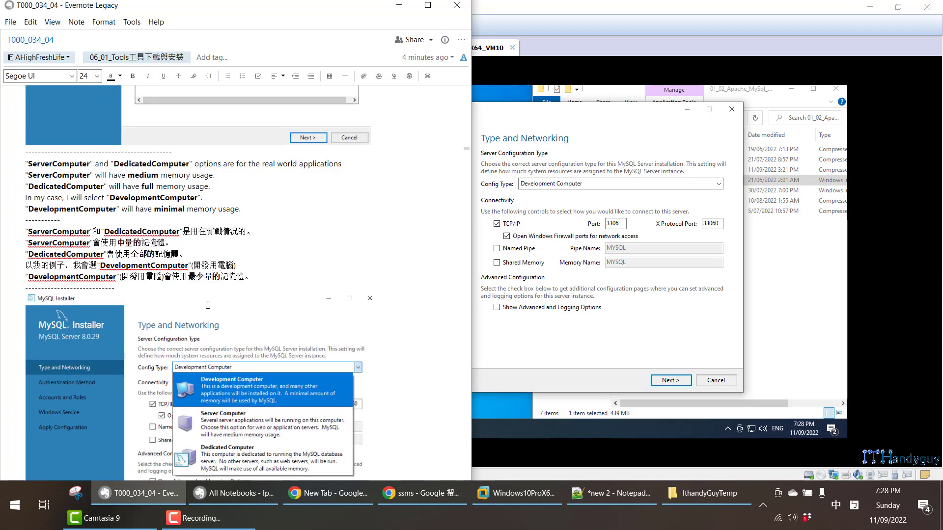
{"action": "left_click", "coordinate": [620, 185]}
{"action": "left_click", "coordinate": [620, 185]}
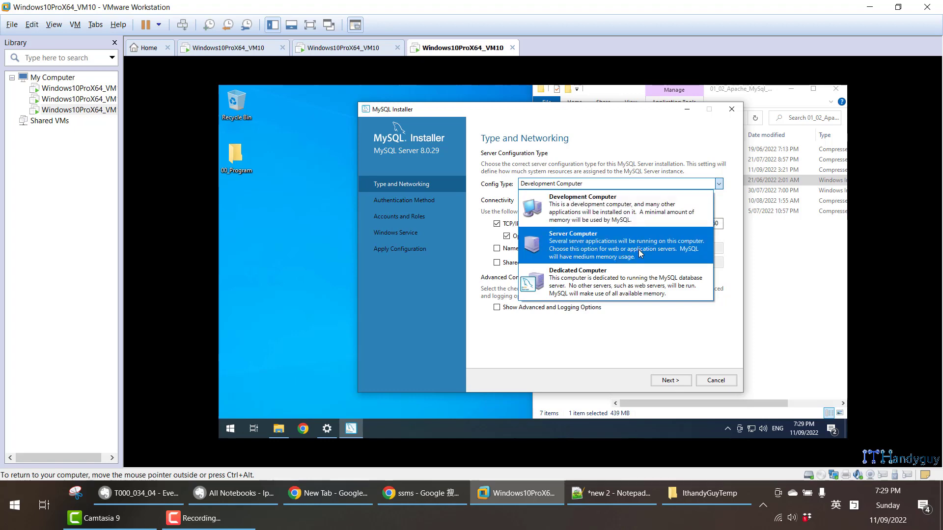
{"action": "left_click", "coordinate": [641, 215]}
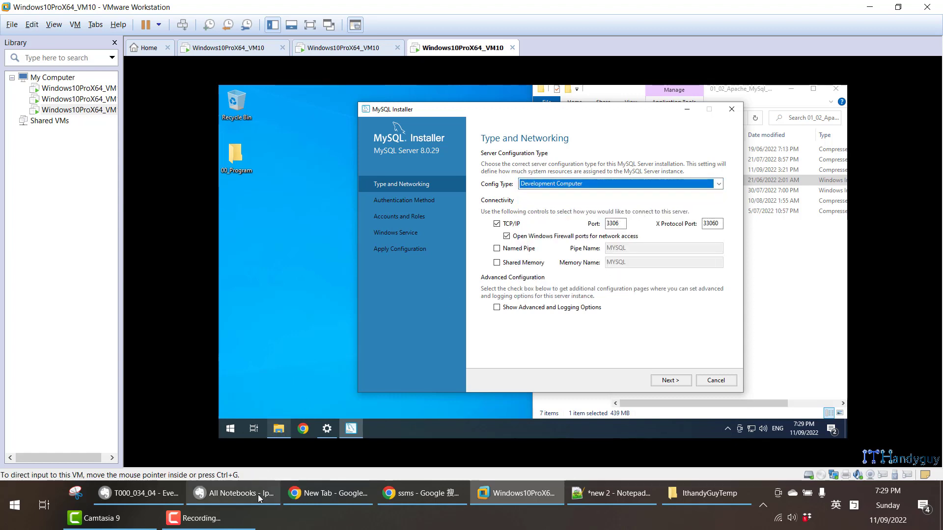
- In the Evernote note, highlight the memory usage lines for the three computer types and read on to the default ports and firewall explanation
{"action": "left_click", "coordinate": [139, 495]}
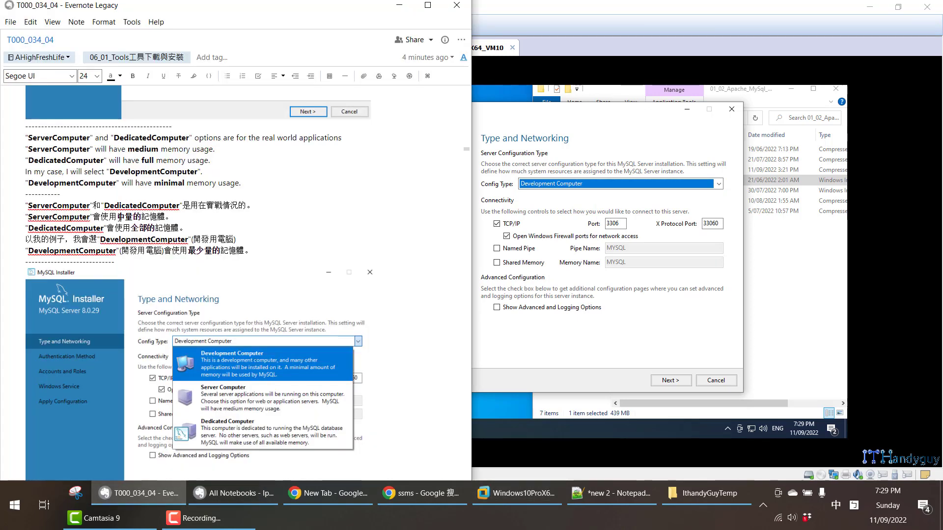
{"action": "left_click_drag", "start_coordinate": [26, 136], "coordinate": [341, 141]}
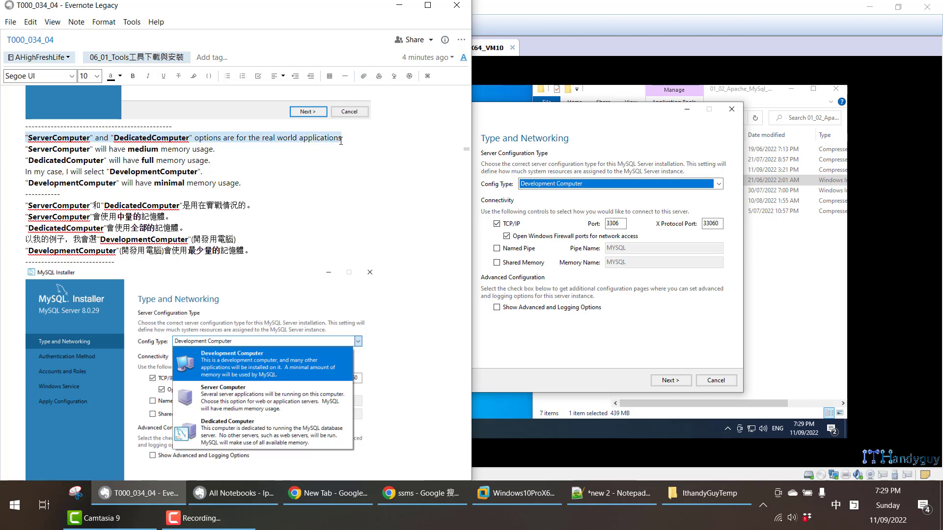
{"action": "left_click_drag", "start_coordinate": [26, 149], "coordinate": [214, 149]}
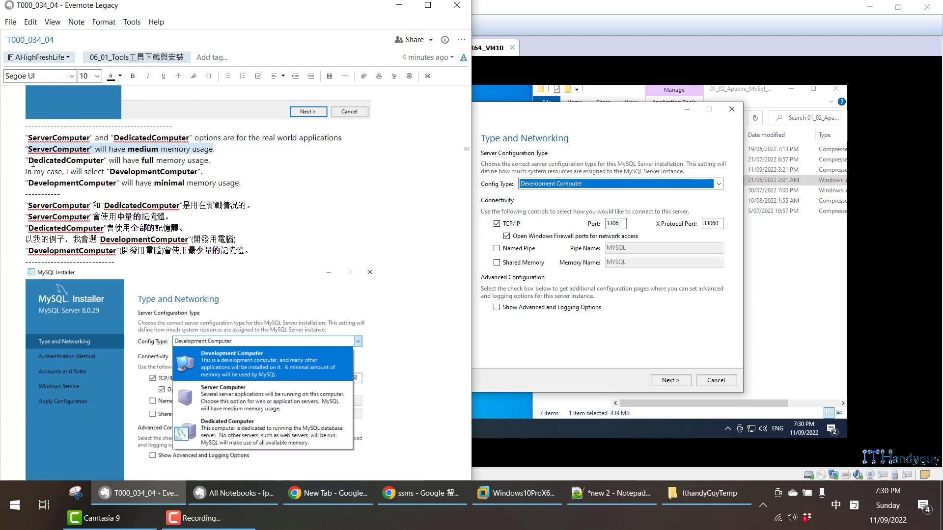
{"action": "left_click_drag", "start_coordinate": [28, 161], "coordinate": [211, 160]}
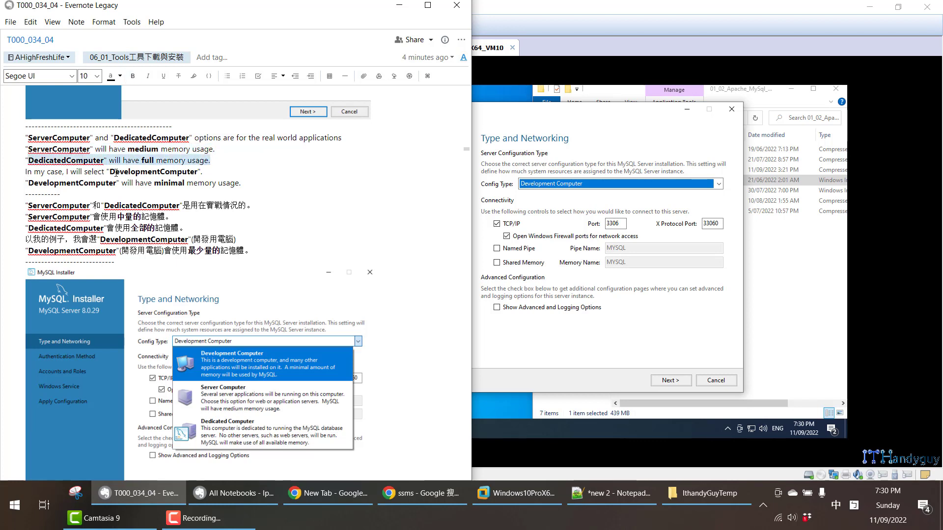
{"action": "left_click_drag", "start_coordinate": [111, 172], "coordinate": [256, 179]}
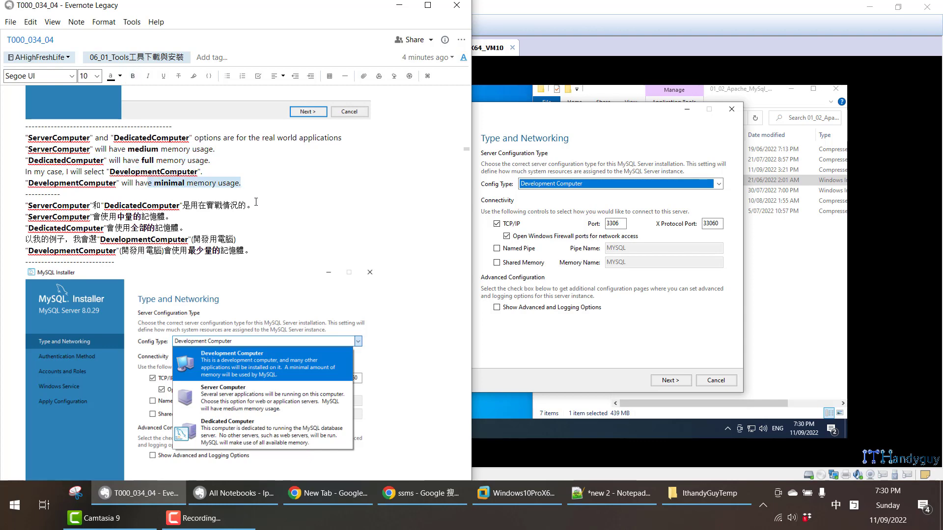
{"action": "scroll", "coordinate": [256, 202], "scroll_direction": "down", "scroll_amount": 8}
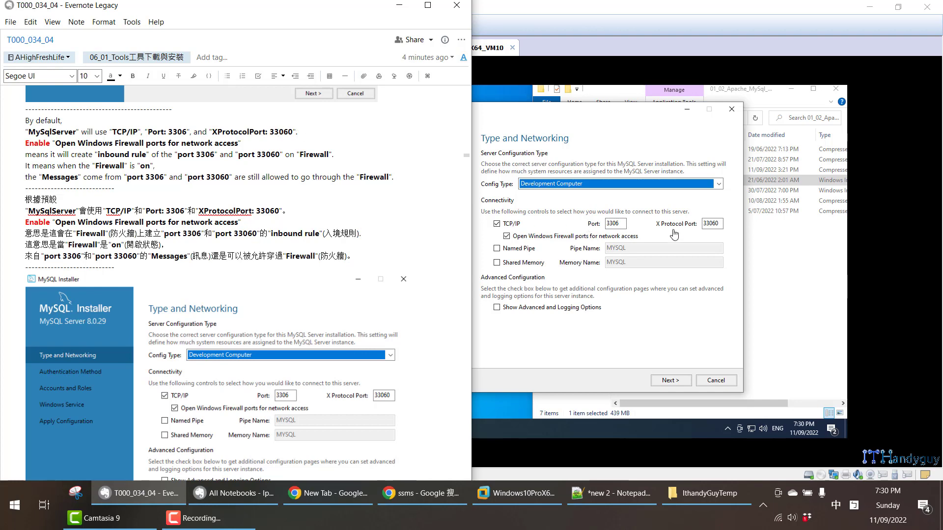
- Check the installer's Port and X Protocol Port fields, and highlight the Evernote note's explanation of the firewall inbound rules for ports 3306 and 33060
{"action": "left_click", "coordinate": [627, 124]}
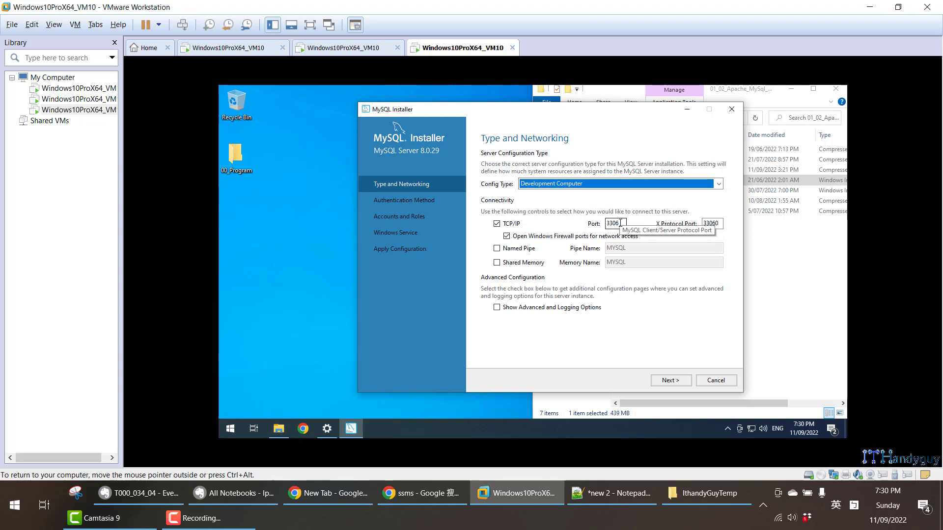
{"action": "left_click", "coordinate": [720, 223]}
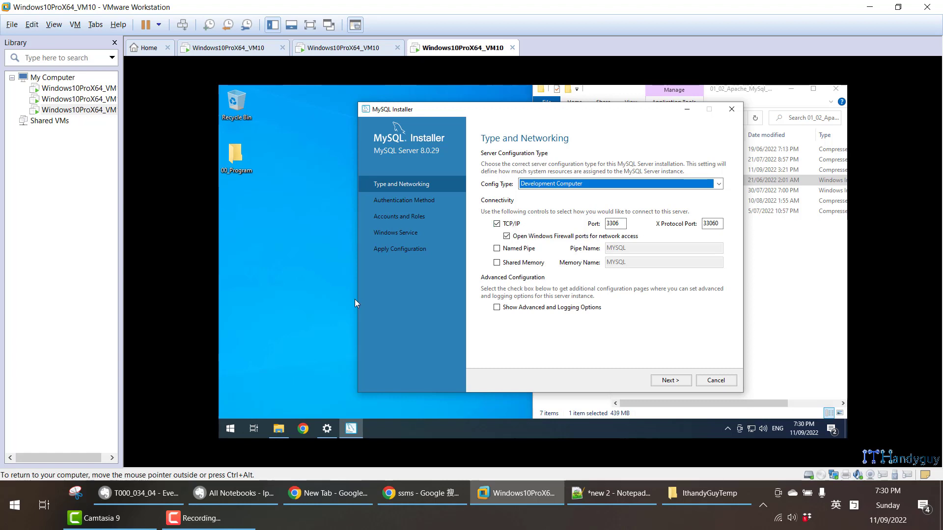
{"action": "left_click", "coordinate": [138, 493]}
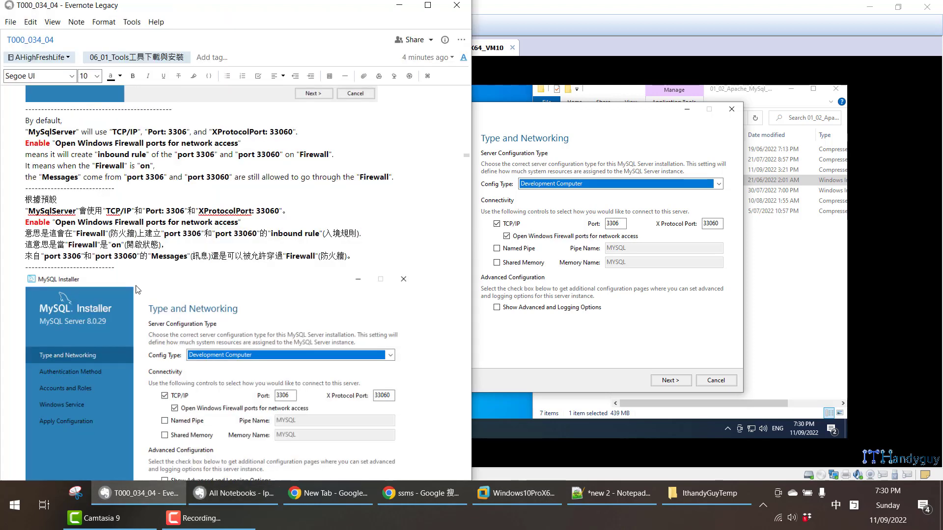
{"action": "left_click_drag", "start_coordinate": [34, 148], "coordinate": [79, 144]}
{"action": "left_click", "coordinate": [73, 143]}
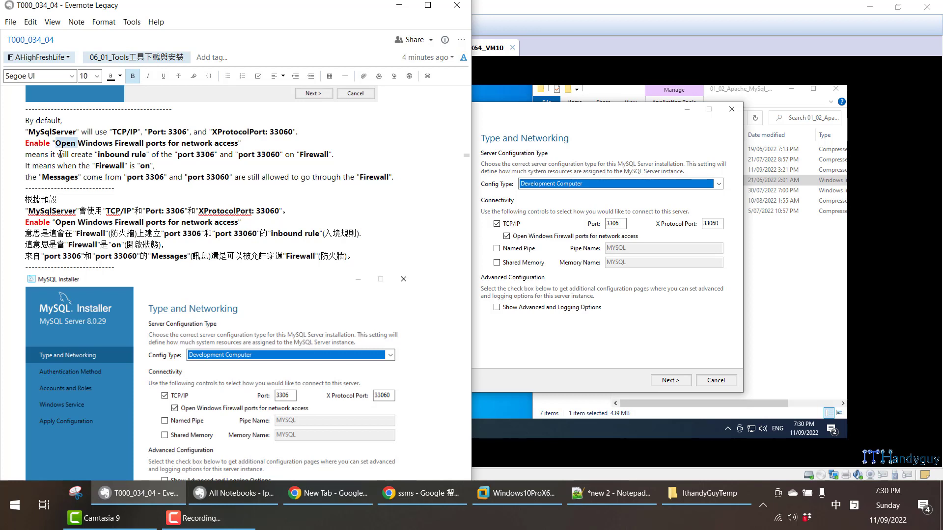
{"action": "left_click_drag", "start_coordinate": [98, 155], "coordinate": [334, 151]}
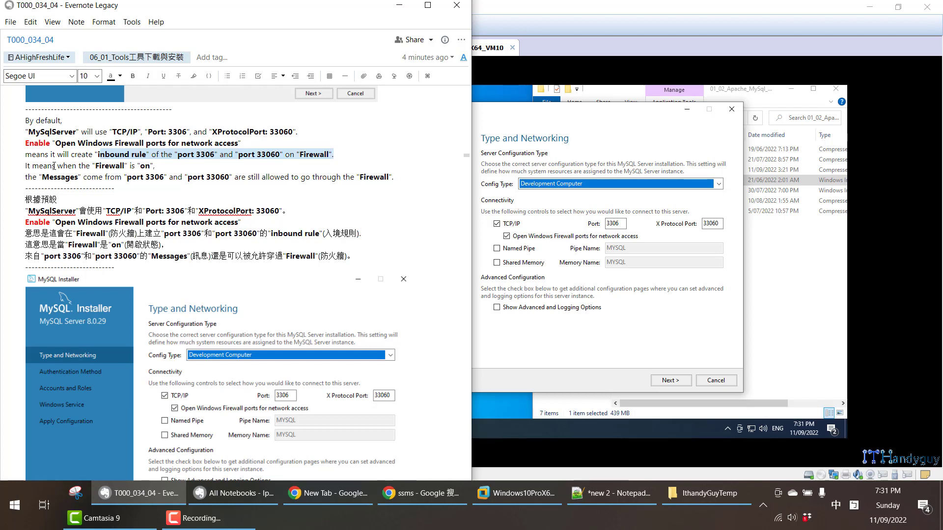
{"action": "left_click_drag", "start_coordinate": [54, 166], "coordinate": [155, 166]}
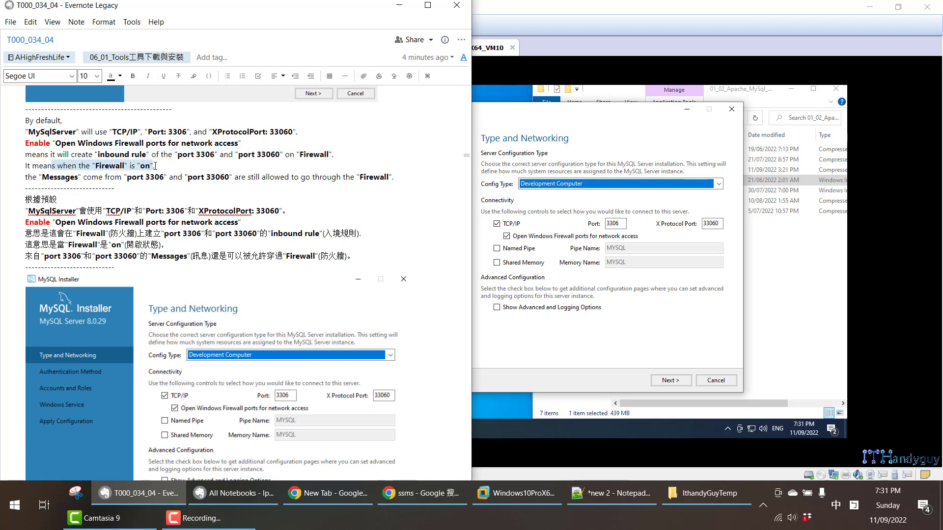
{"action": "left_click_drag", "start_coordinate": [40, 176], "coordinate": [162, 177]}
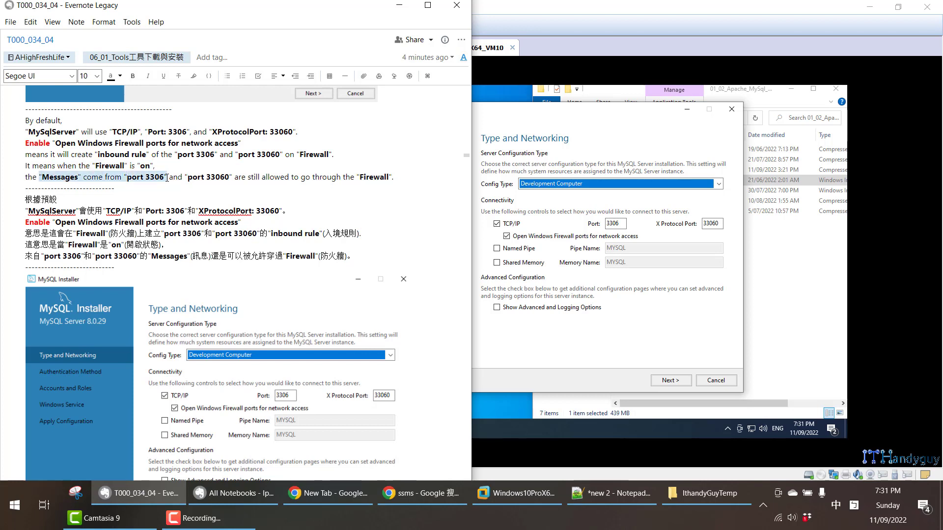
{"action": "left_click_drag", "start_coordinate": [167, 178], "coordinate": [376, 183]}
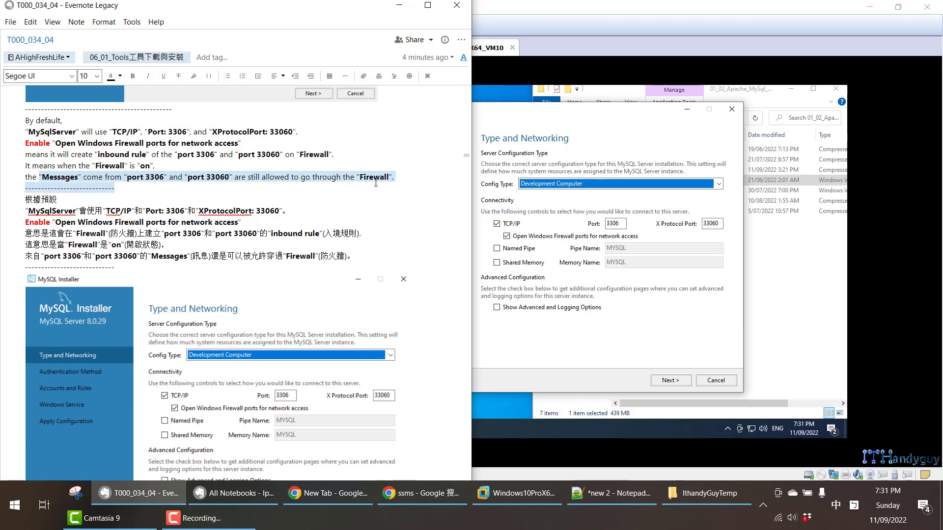
{"action": "scroll", "coordinate": [381, 192], "scroll_direction": "down", "scroll_amount": 2}
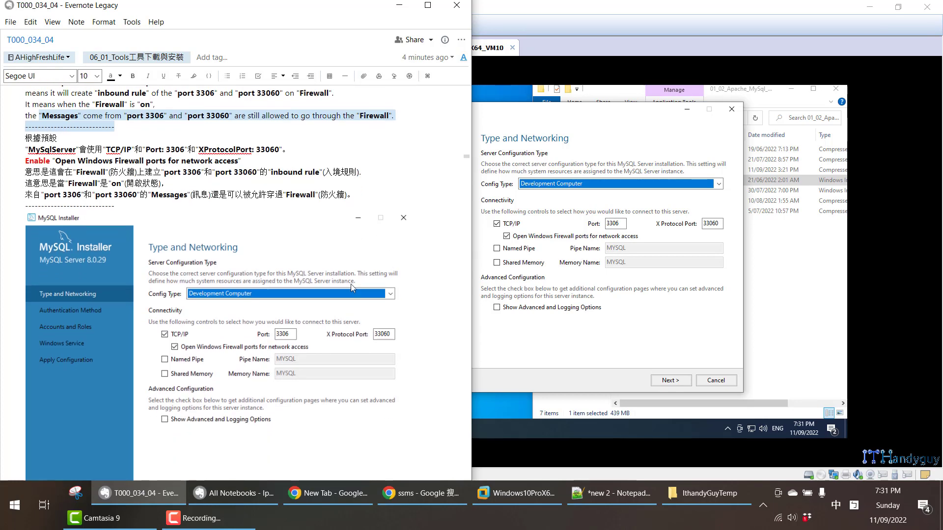
{"action": "scroll", "coordinate": [351, 284], "scroll_direction": "down", "scroll_amount": 5}
- In the virtual machine, search for "fire", open Windows Defender Firewall and show its settings for turning the firewall on or off
{"action": "left_click", "coordinate": [631, 363]}
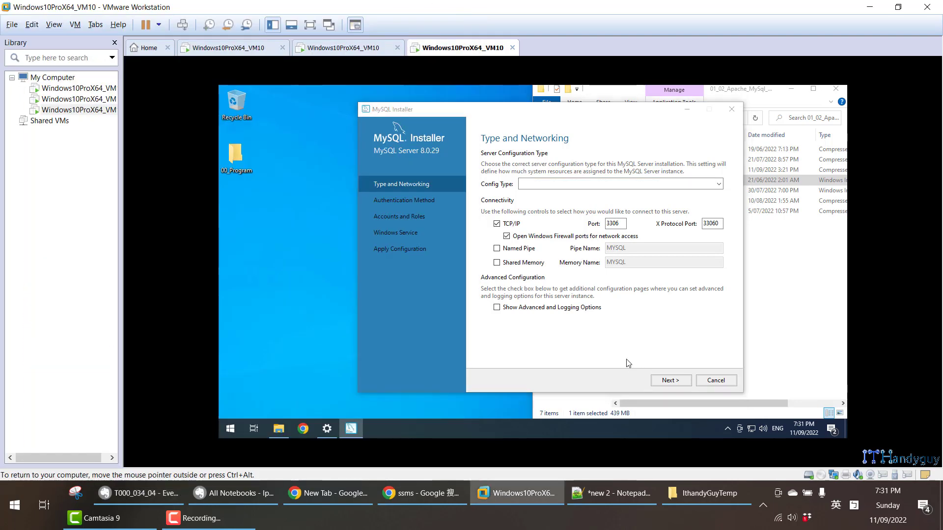
{"action": "key", "text": "super"}
{"action": "type", "text": "fire"}
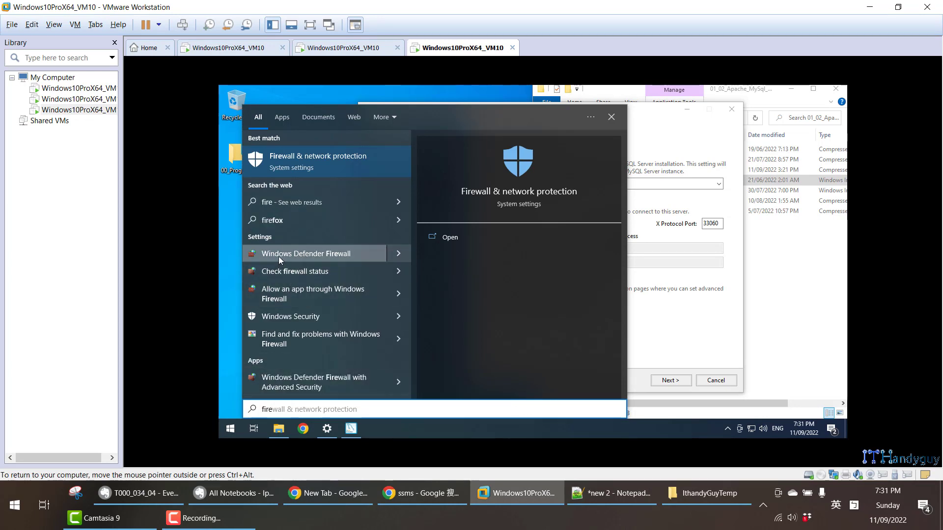
{"action": "left_click", "coordinate": [278, 257]}
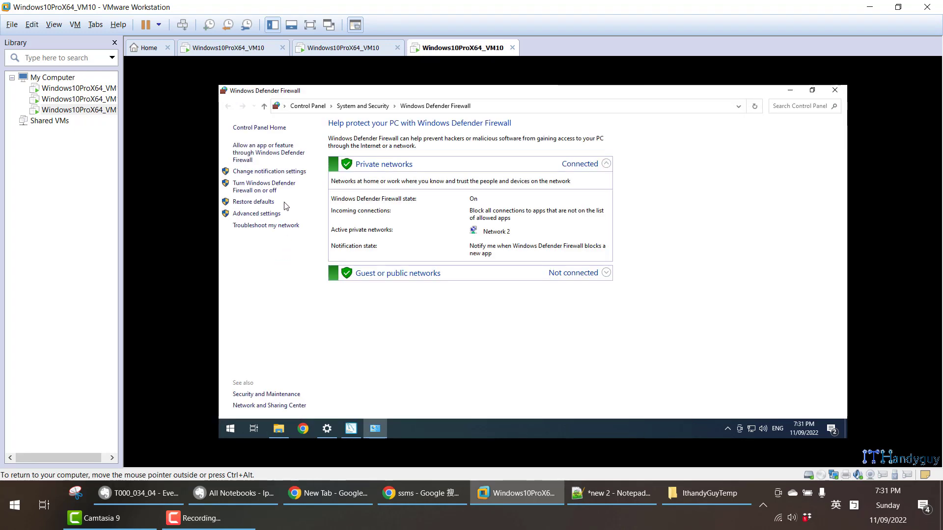
{"action": "left_click", "coordinate": [247, 189]}
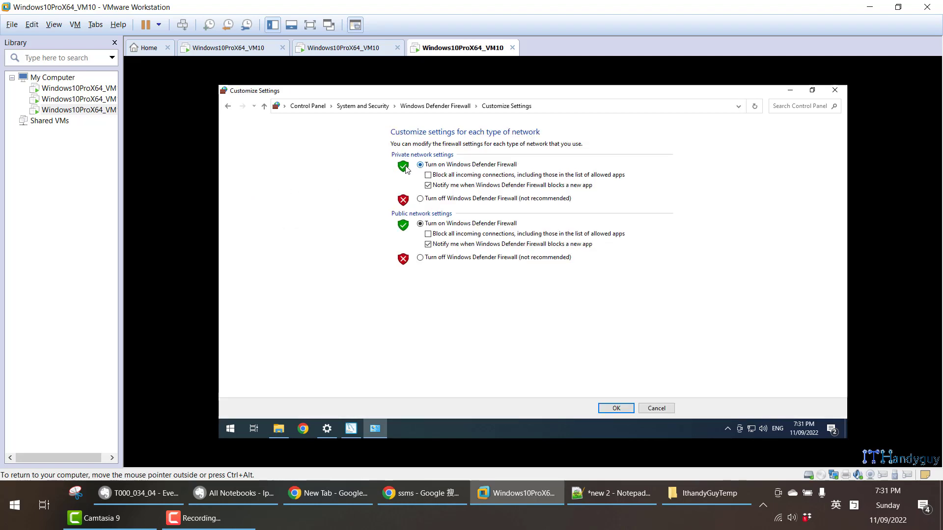
- Demonstrate selecting off and on for the private and public network firewalls, leave without saving, and reopen the on/off settings
{"action": "left_click", "coordinate": [421, 199]}
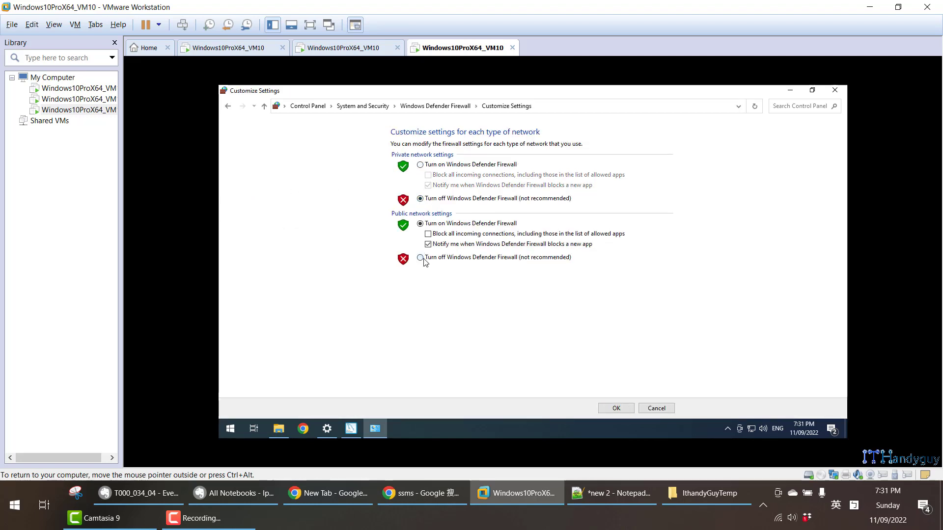
{"action": "left_click", "coordinate": [421, 258]}
{"action": "left_click", "coordinate": [420, 223]}
{"action": "left_click", "coordinate": [421, 165]}
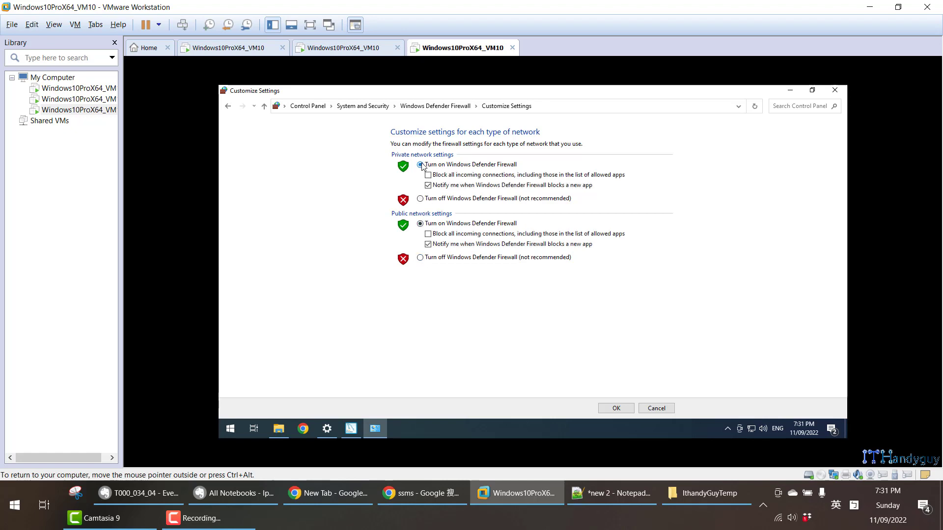
{"action": "left_click", "coordinate": [228, 106]}
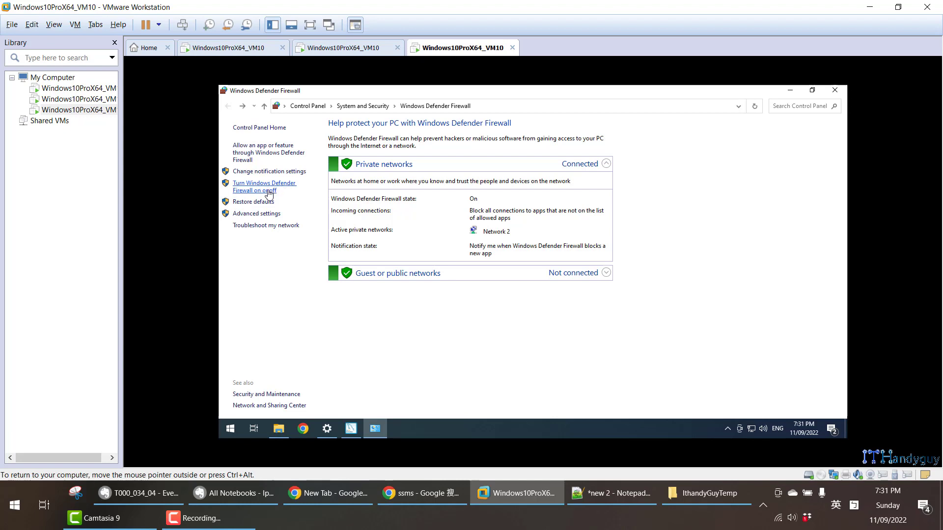
{"action": "left_click", "coordinate": [269, 192]}
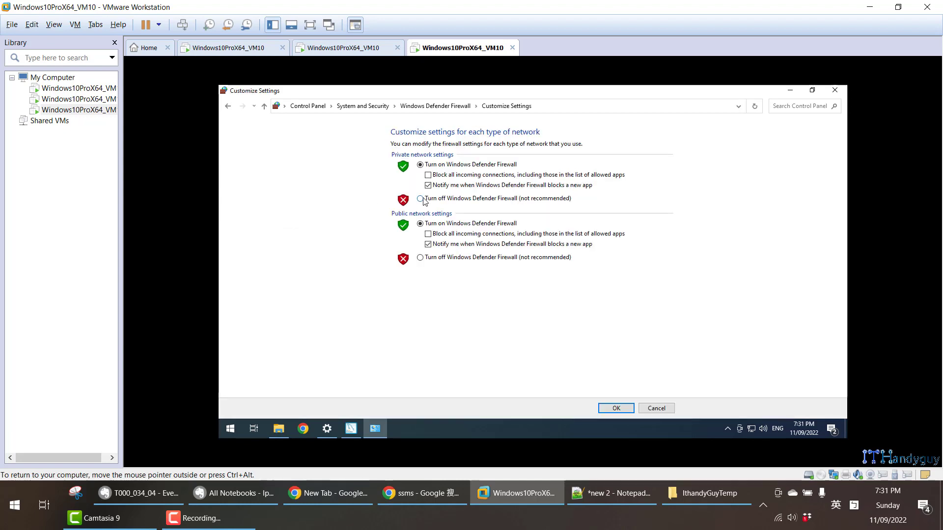
- Dock the firewall settings beside the installer, search for "firewall" and open Windows Defender Firewall with Advanced Security
{"action": "key", "text": "super+Left"}
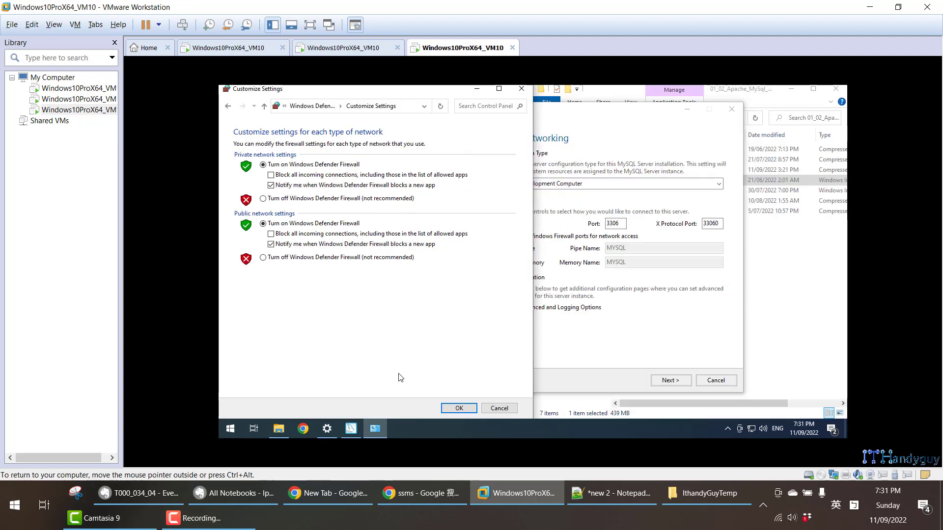
{"action": "left_click", "coordinate": [230, 429]}
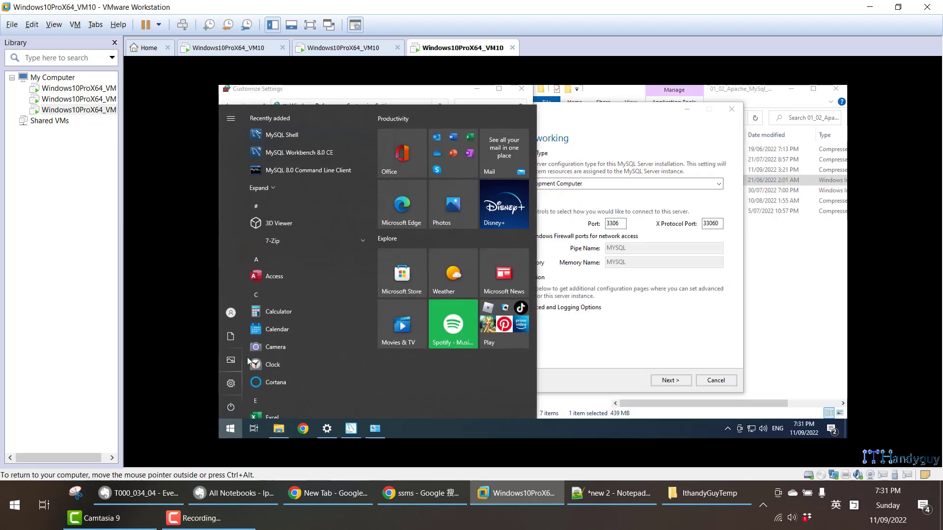
{"action": "left_click", "coordinate": [247, 358]}
{"action": "type", "text": "fire"}
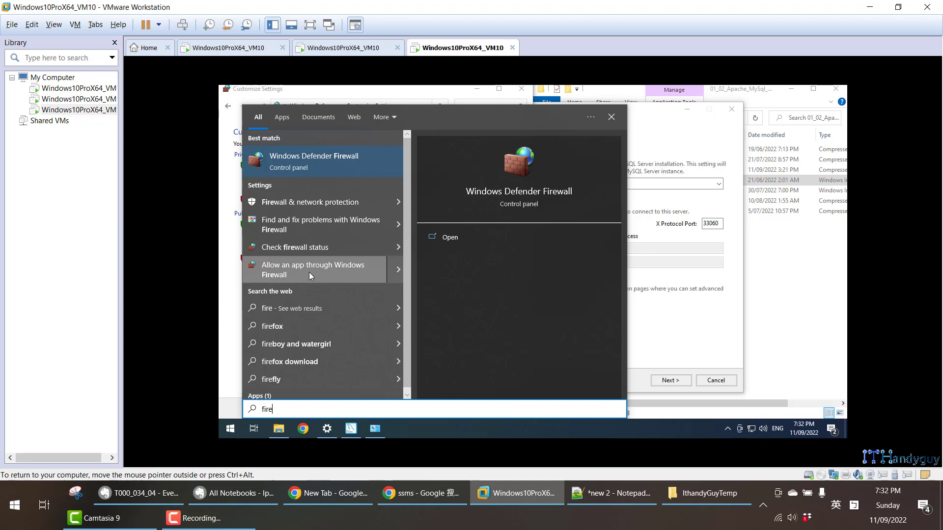
{"action": "type", "text": "wall"}
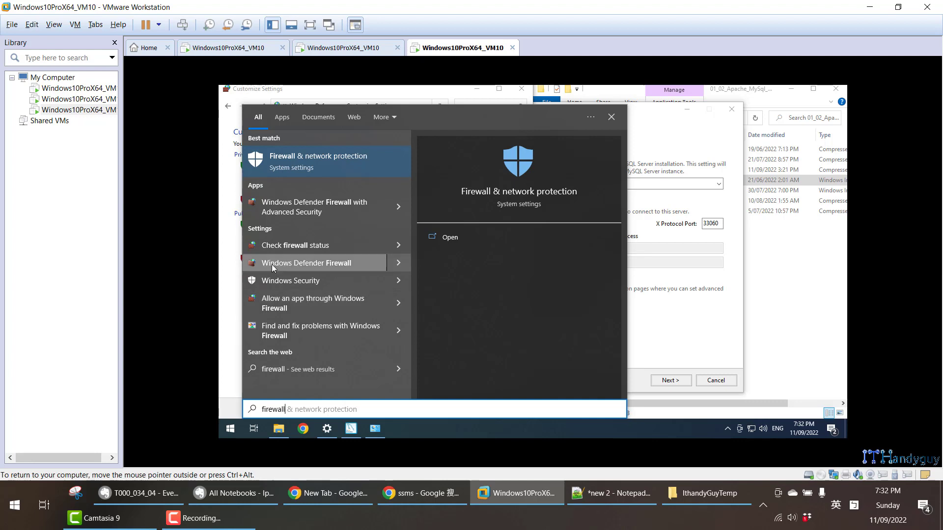
{"action": "left_click", "coordinate": [297, 211]}
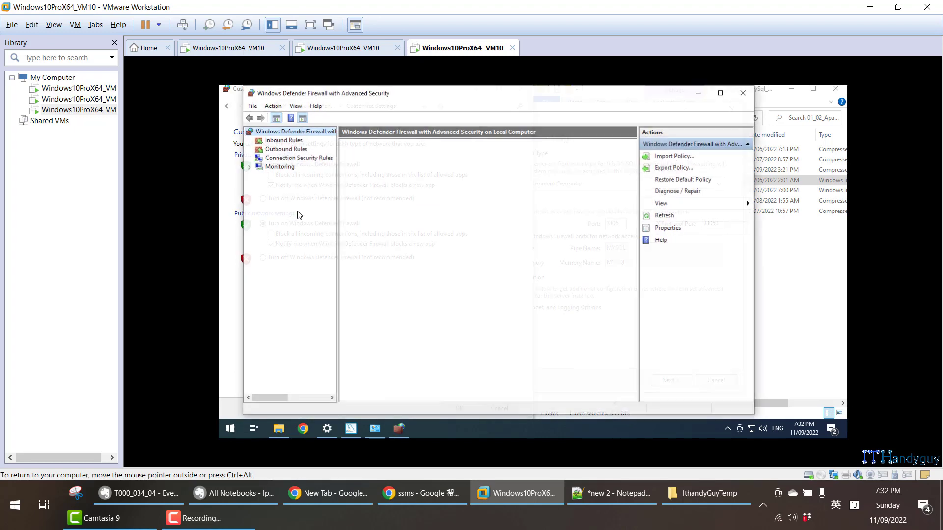
- Compare the Inbound Rules and Outbound Rules lists in Windows Defender Firewall with Advanced Security
{"action": "left_click", "coordinate": [297, 141]}
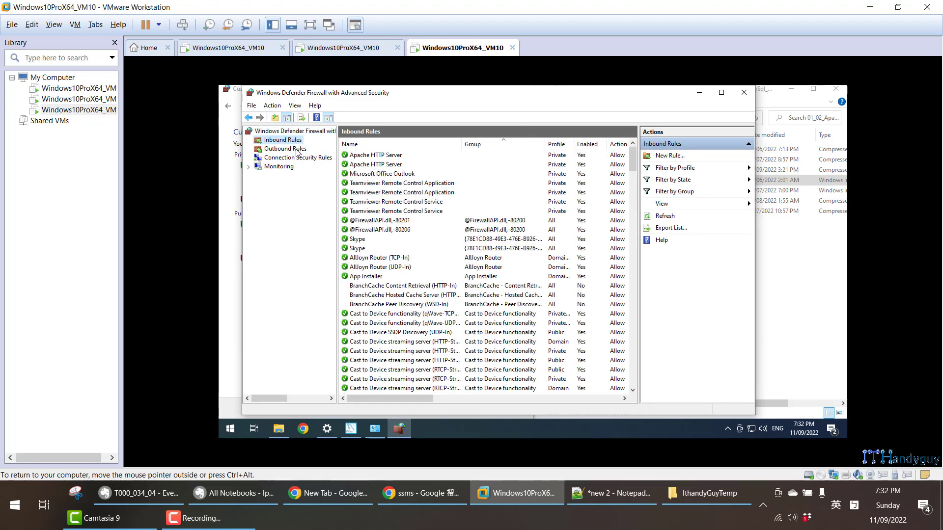
{"action": "left_click", "coordinate": [297, 150]}
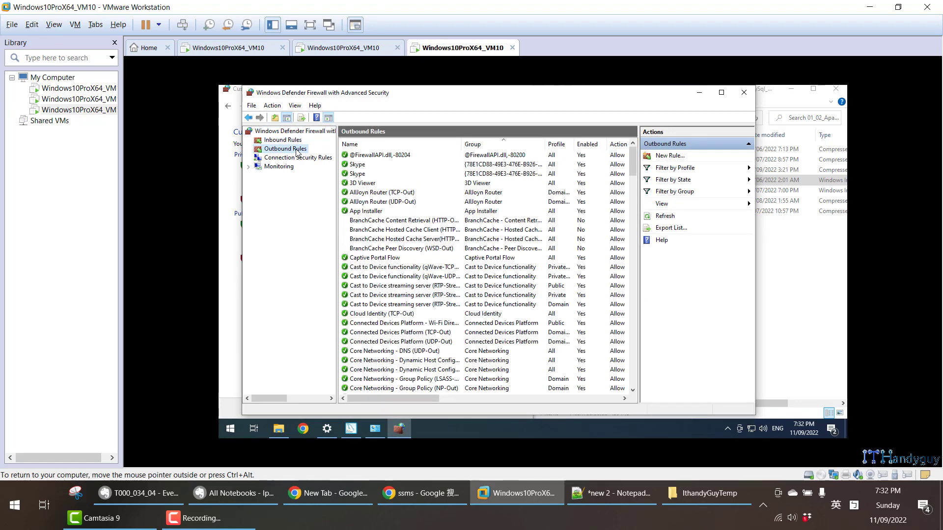
{"action": "left_click", "coordinate": [296, 142]}
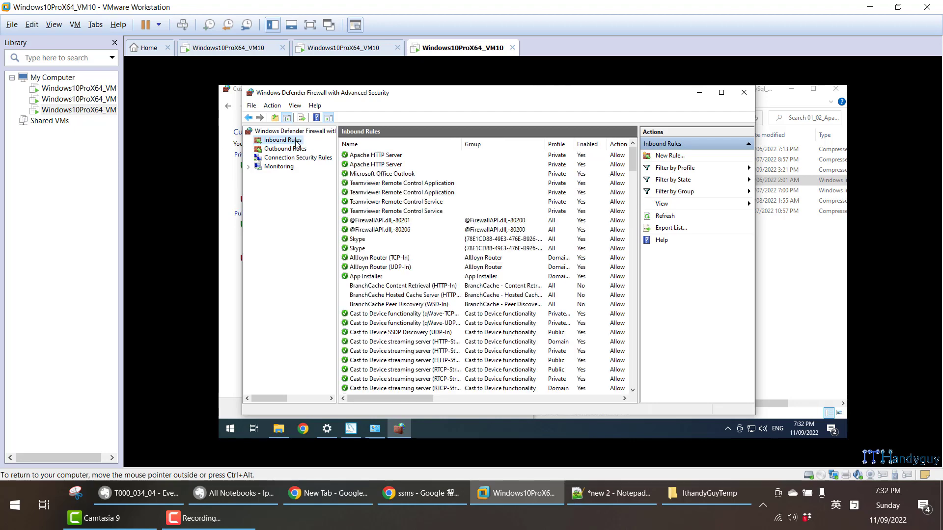
{"action": "left_click", "coordinate": [300, 151]}
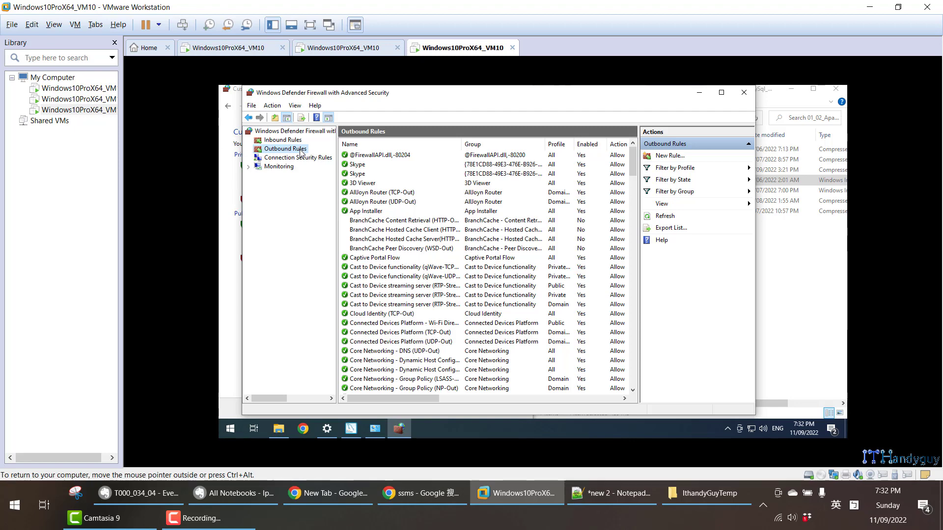
{"action": "left_click", "coordinate": [291, 143]}
{"action": "left_click", "coordinate": [293, 149]}
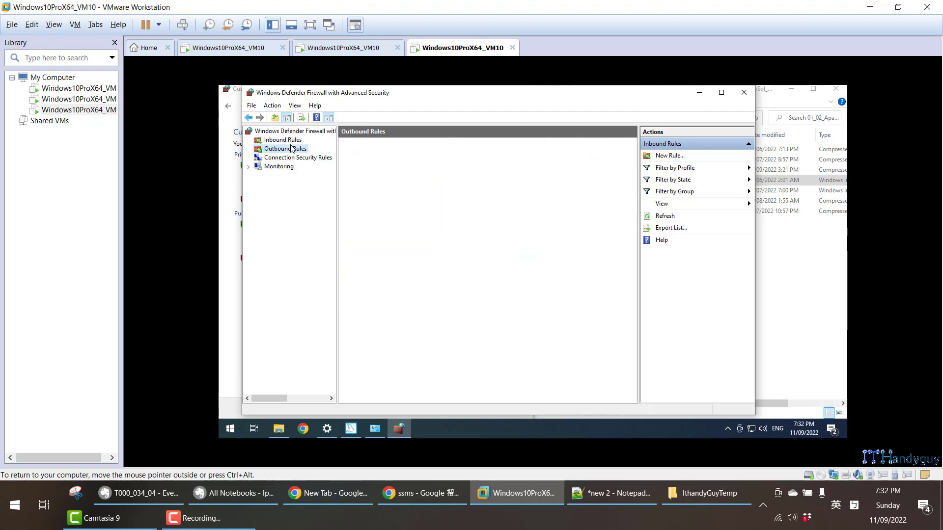
- Check the installer's Type and Networking page, return to the firewall's Inbound Rules list, and minimize the firewall console
{"action": "left_click", "coordinate": [697, 94]}
{"action": "left_click", "coordinate": [594, 206]}
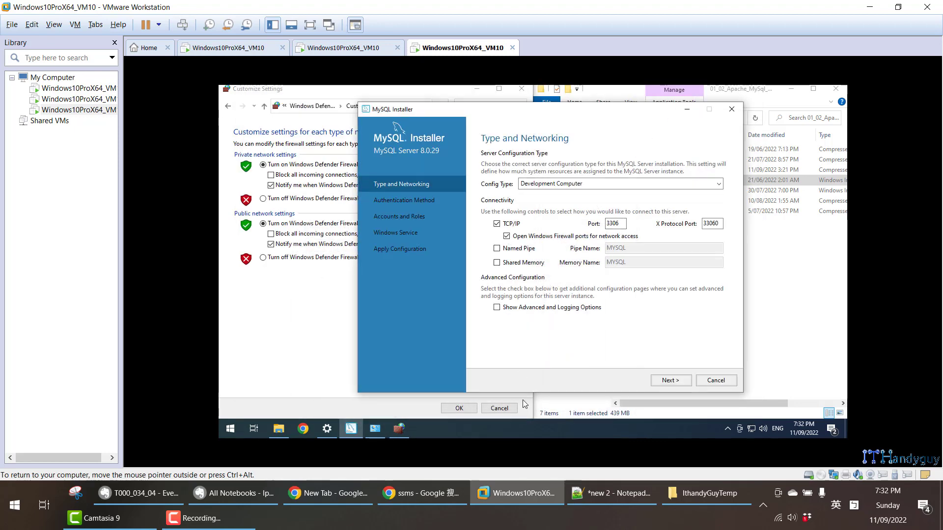
{"action": "left_click", "coordinate": [398, 428]}
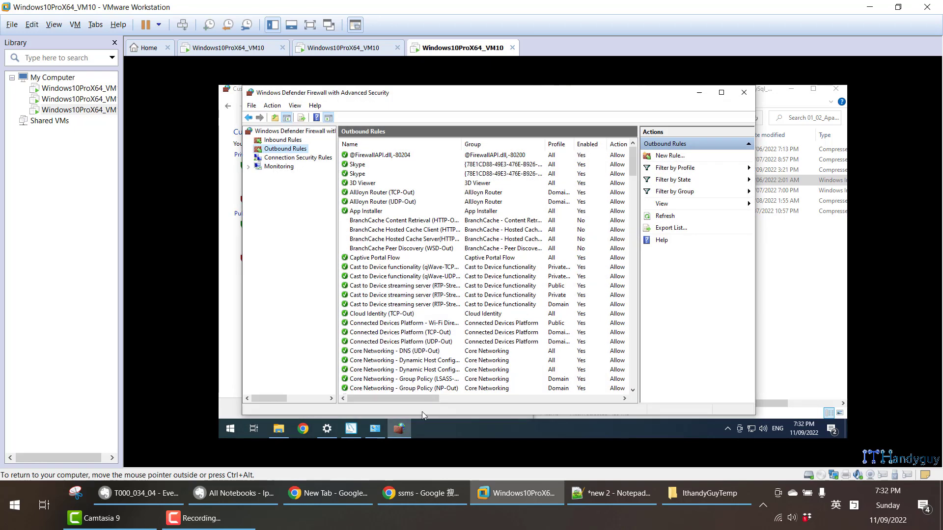
{"action": "left_click", "coordinate": [289, 142]}
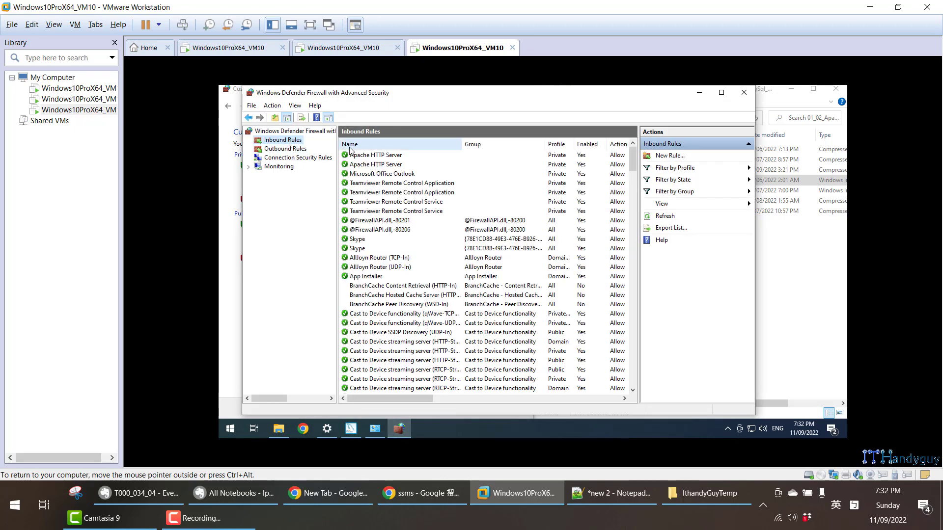
{"action": "left_click", "coordinate": [699, 92]}
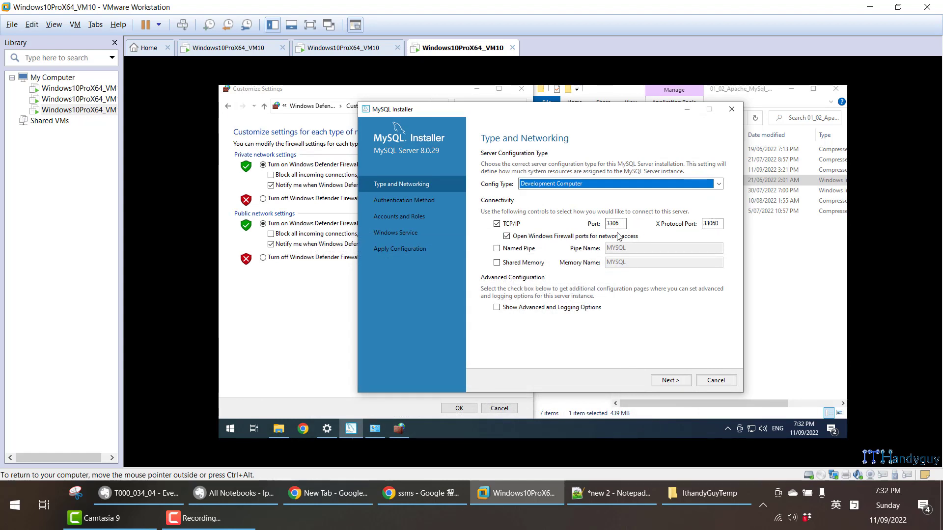
- Highlight the installer's Port and X Protocol Port values and compare them with the docked firewall on/off settings
{"action": "left_click_drag", "start_coordinate": [621, 224], "coordinate": [606, 224]}
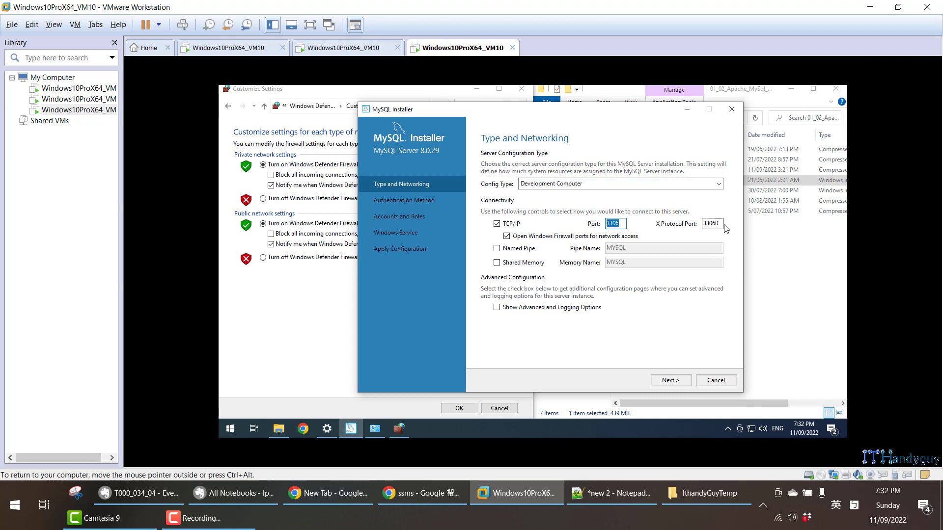
{"action": "left_click_drag", "start_coordinate": [720, 224], "coordinate": [706, 223]}
{"action": "left_click", "coordinate": [323, 316]}
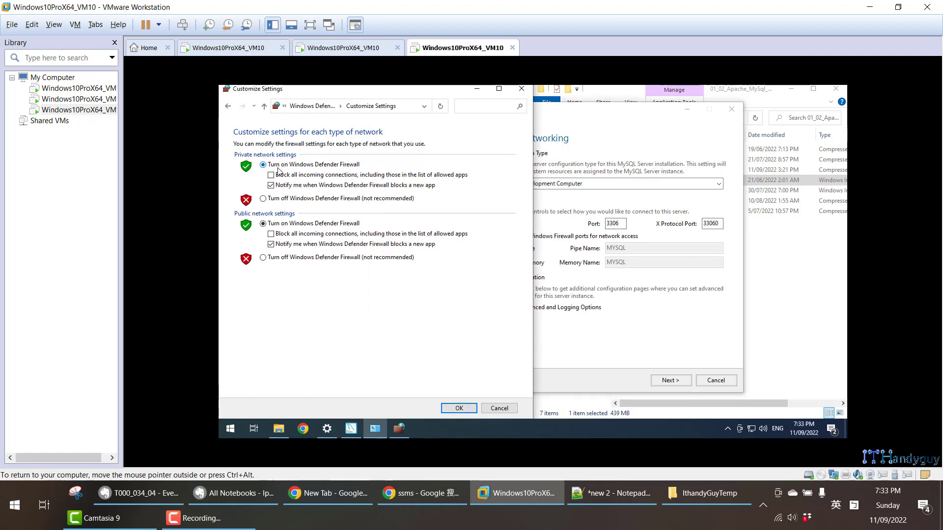
{"action": "left_click", "coordinate": [621, 224]}
{"action": "double_click", "coordinate": [711, 223]}
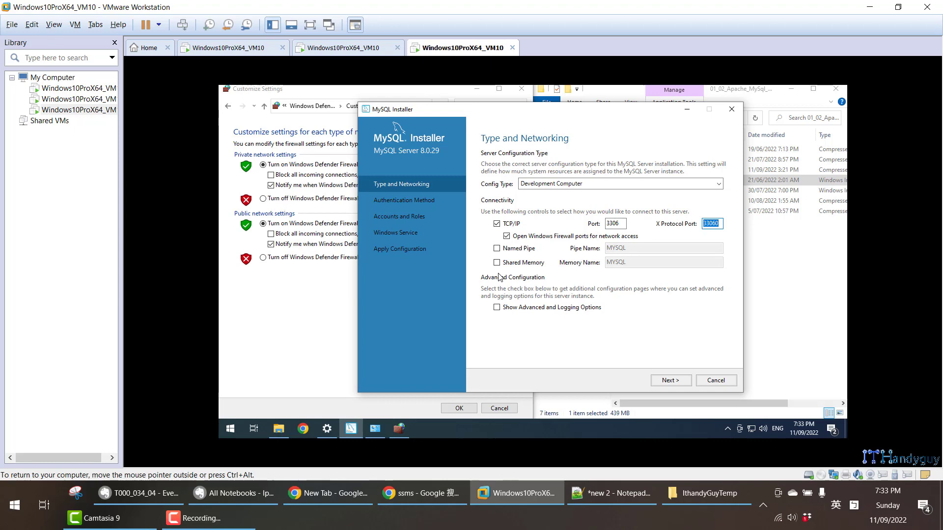
{"action": "left_click", "coordinate": [320, 298]}
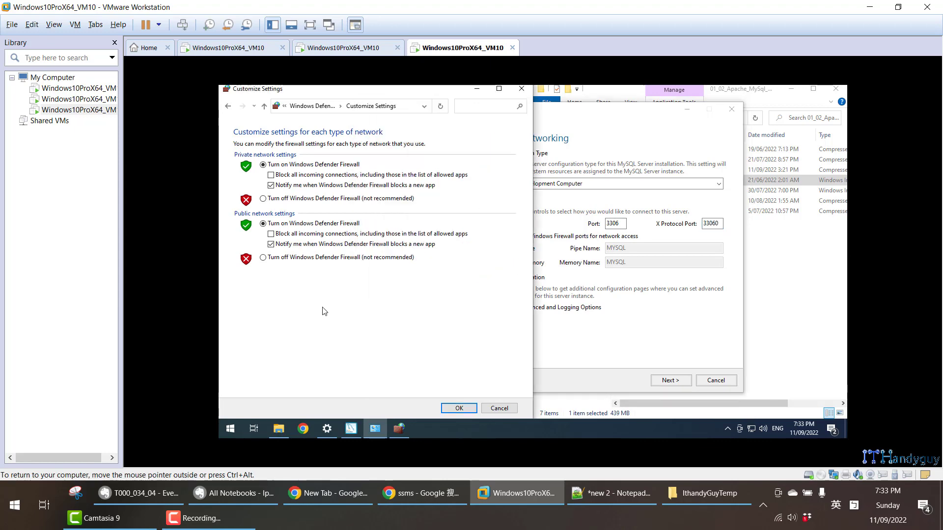
- Close the Windows Defender Firewall with Advanced Security console and the firewall's Customize Settings window
{"action": "left_click", "coordinate": [399, 428]}
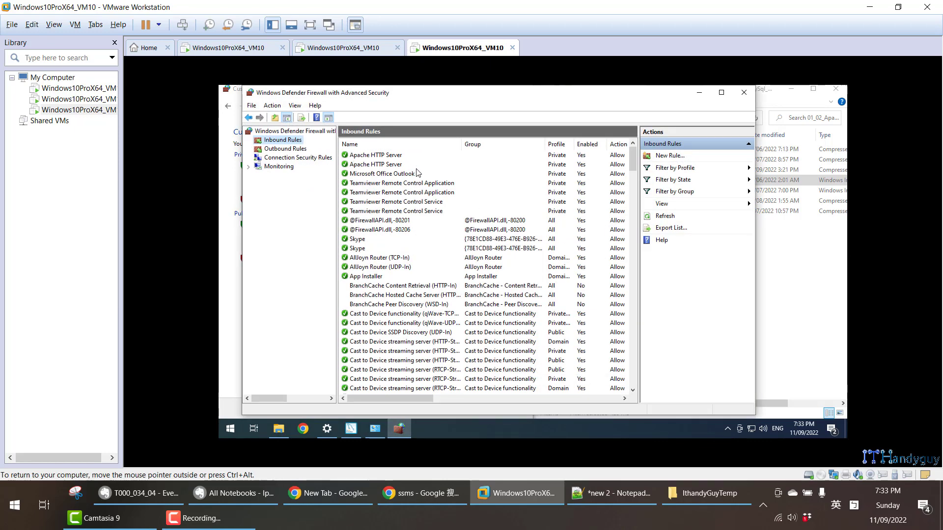
{"action": "left_click", "coordinate": [744, 92]}
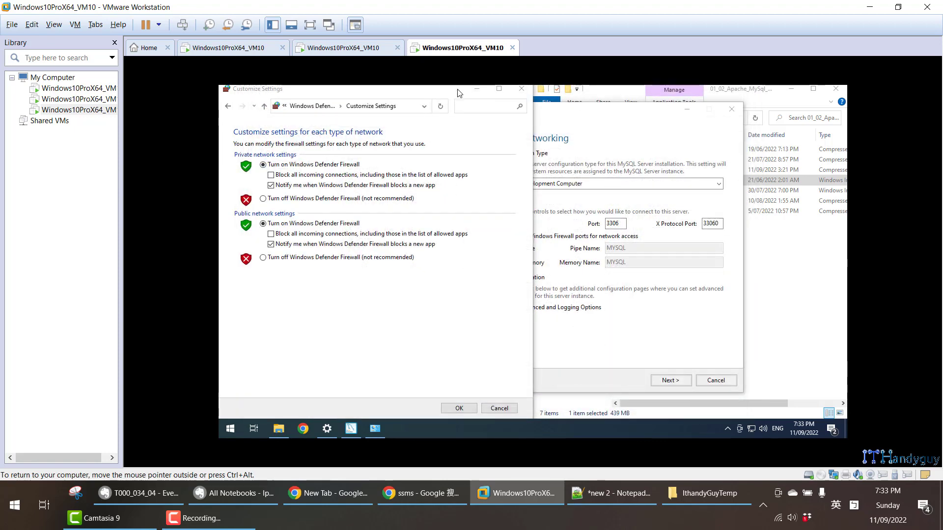
{"action": "left_click", "coordinate": [519, 88]}
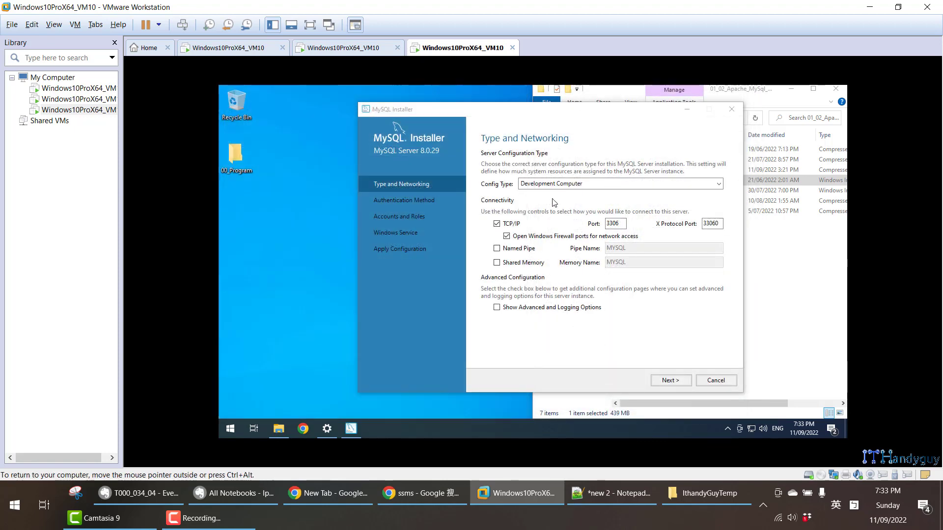
- Leave "Open Windows Firewall ports for network access" enabled, check the tutorial note, and advance the installer to Authentication Method
{"action": "left_click", "coordinate": [506, 236]}
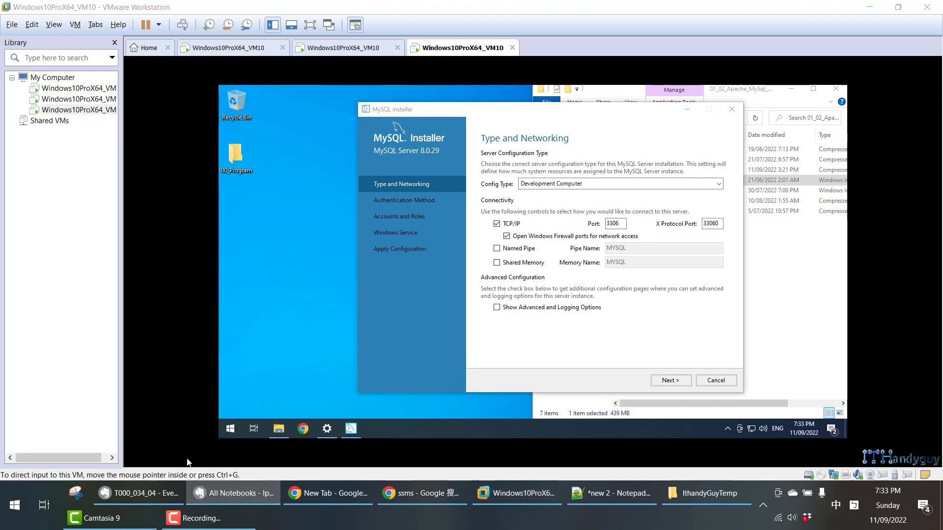
{"action": "left_click", "coordinate": [139, 494]}
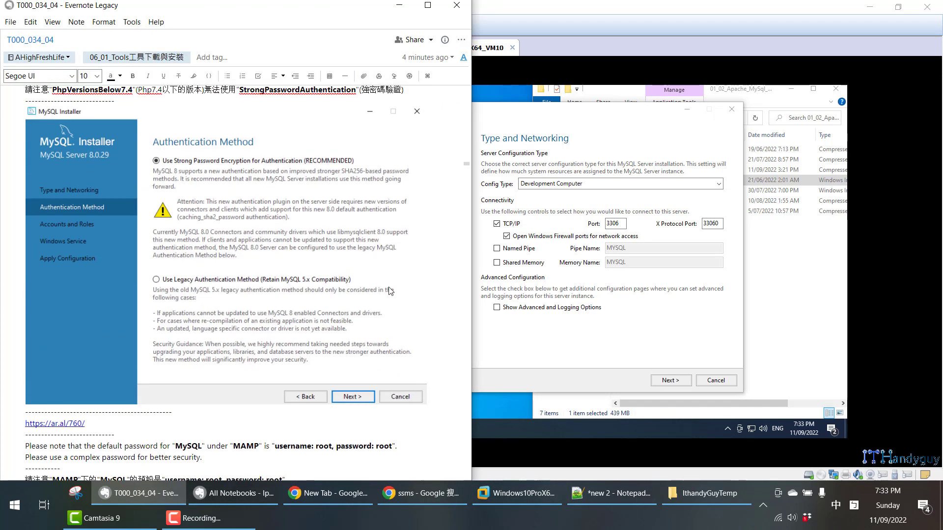
{"action": "scroll", "coordinate": [187, 268], "scroll_direction": "up", "scroll_amount": 2}
{"action": "left_click", "coordinate": [675, 384]}
{"action": "left_click", "coordinate": [671, 381]}
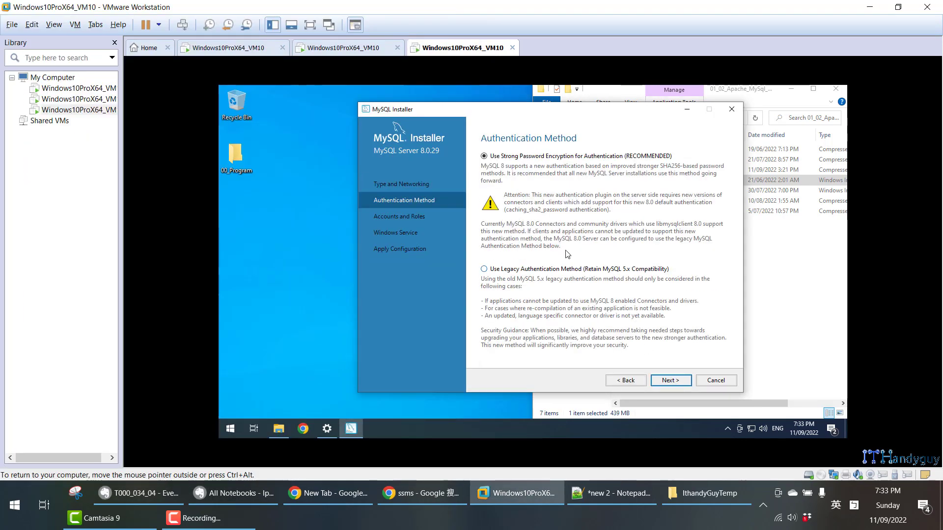
- Read the Evernote section on MySqlVersion8.0, highlighting PhpVersionsBelow7.4 and its StrongPasswordAuthentication limitation
{"action": "left_click", "coordinate": [142, 493]}
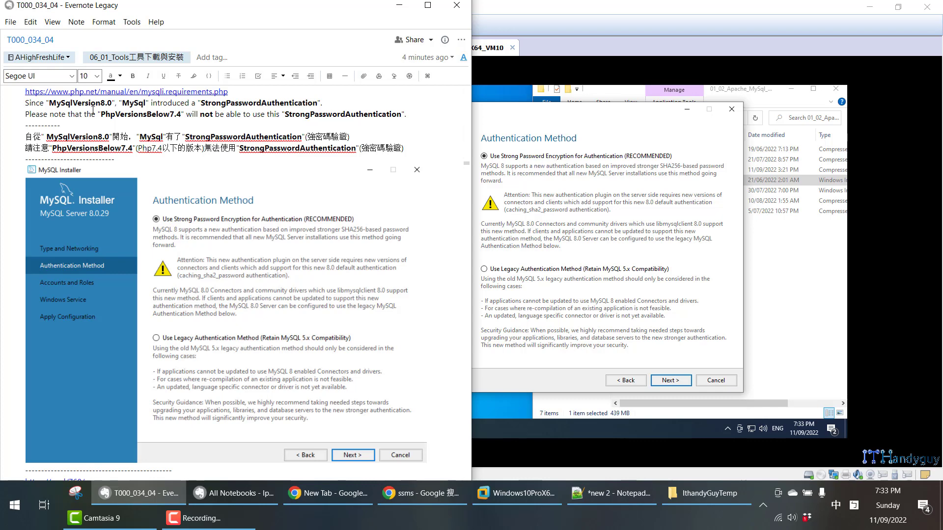
{"action": "left_click_drag", "start_coordinate": [51, 103], "coordinate": [103, 103]}
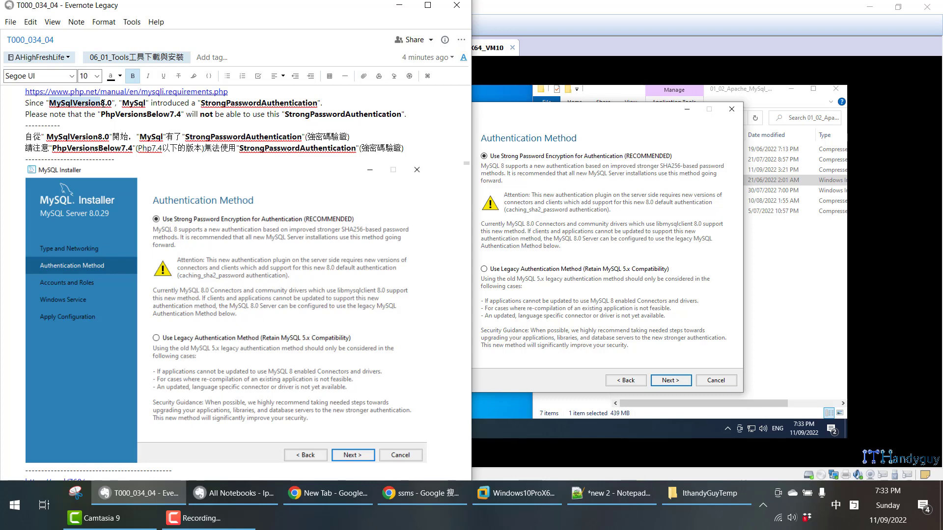
{"action": "left_click_drag", "start_coordinate": [103, 103], "coordinate": [114, 102]}
{"action": "left_click", "coordinate": [116, 102]}
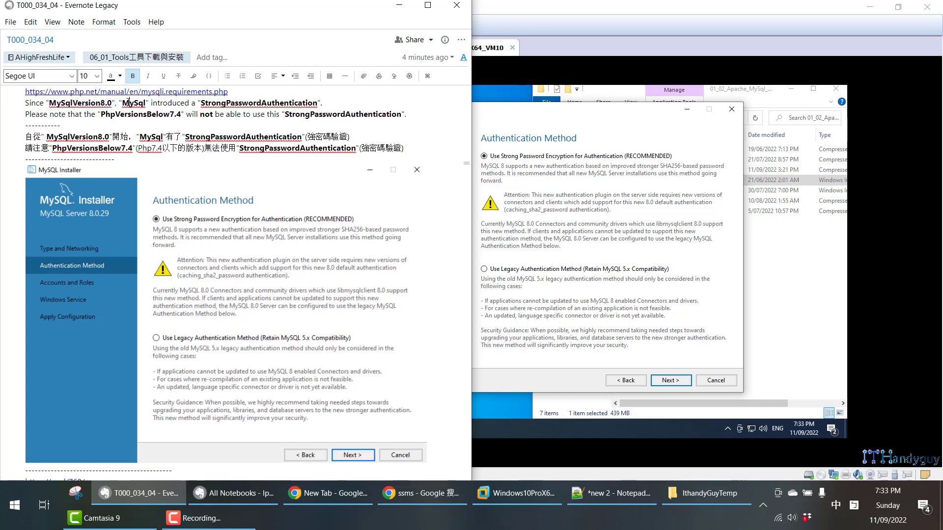
{"action": "type", "text": ","}
{"action": "double_click", "coordinate": [218, 105]}
{"action": "left_click_drag", "start_coordinate": [51, 115], "coordinate": [131, 114]}
{"action": "double_click", "coordinate": [131, 114]}
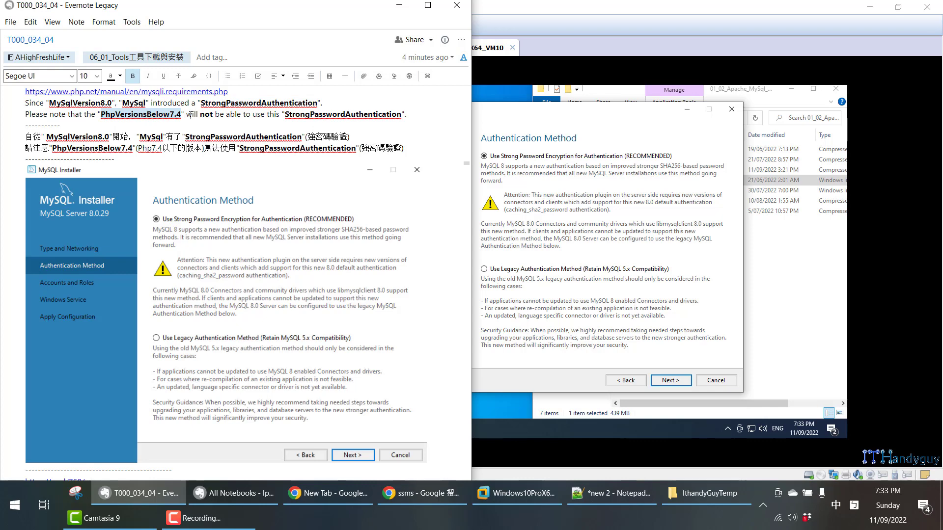
{"action": "left_click_drag", "start_coordinate": [190, 116], "coordinate": [288, 114]}
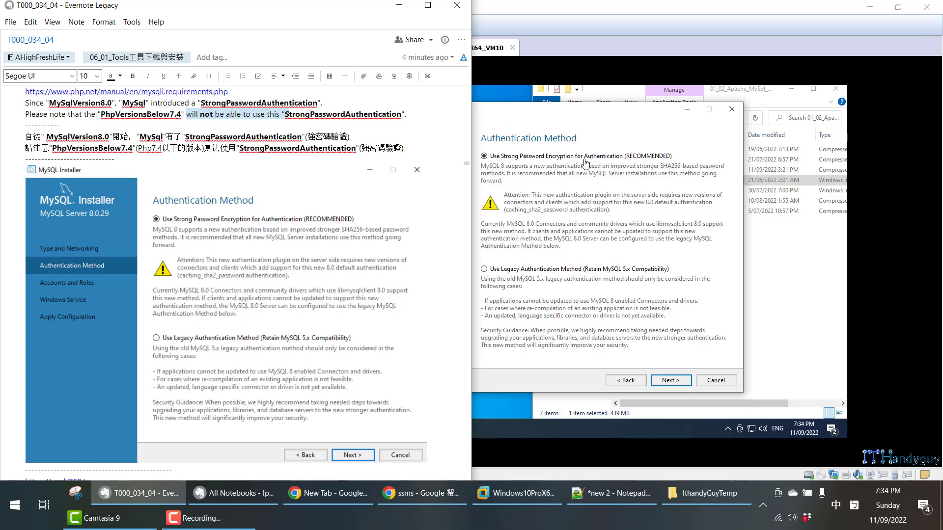
{"action": "left_click", "coordinate": [90, 102]}
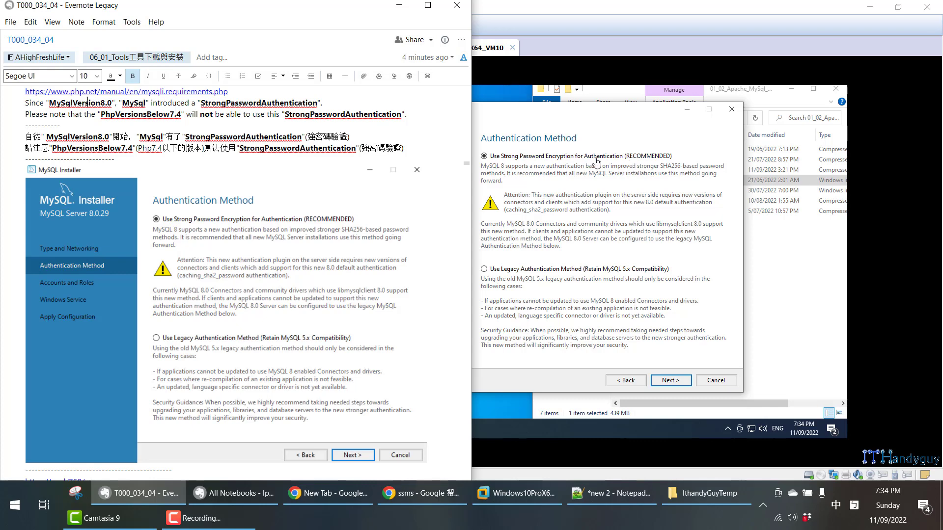
- Open the PHP for Windows downloads page in Chrome, highlight the PHP 8.1 (8.1.10) heading, and minimize the browser
{"action": "left_click", "coordinate": [602, 141]}
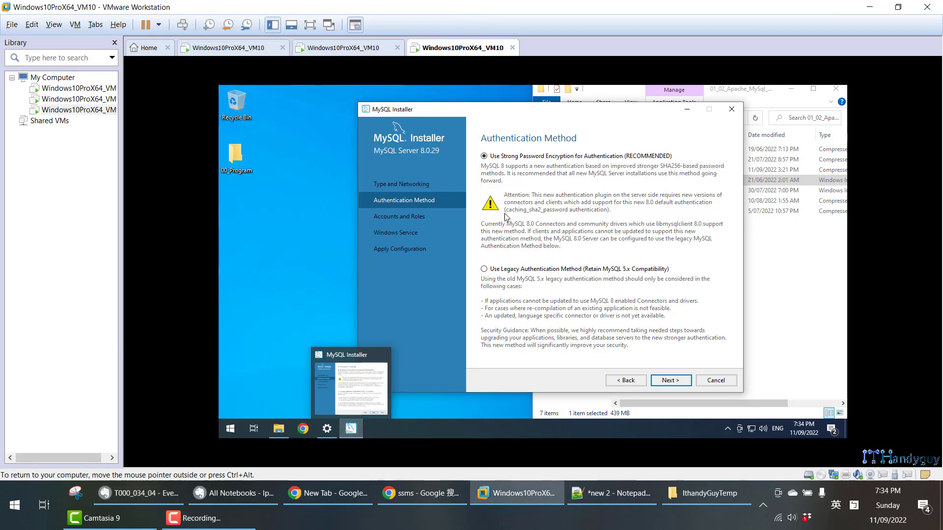
{"action": "left_click", "coordinate": [408, 497]}
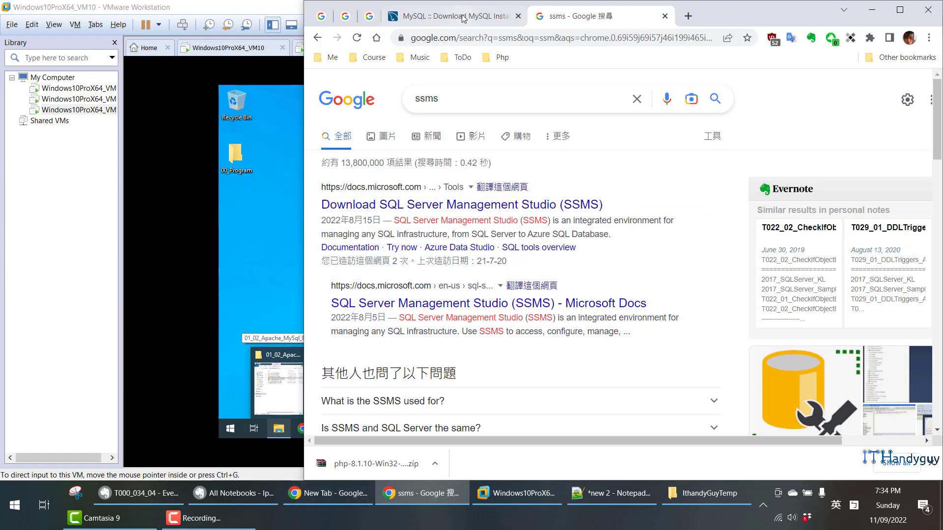
{"action": "left_click", "coordinate": [392, 12]}
{"action": "key", "text": "ctrl+w"}
{"action": "left_click", "coordinate": [378, 15]}
{"action": "left_click", "coordinate": [349, 16]}
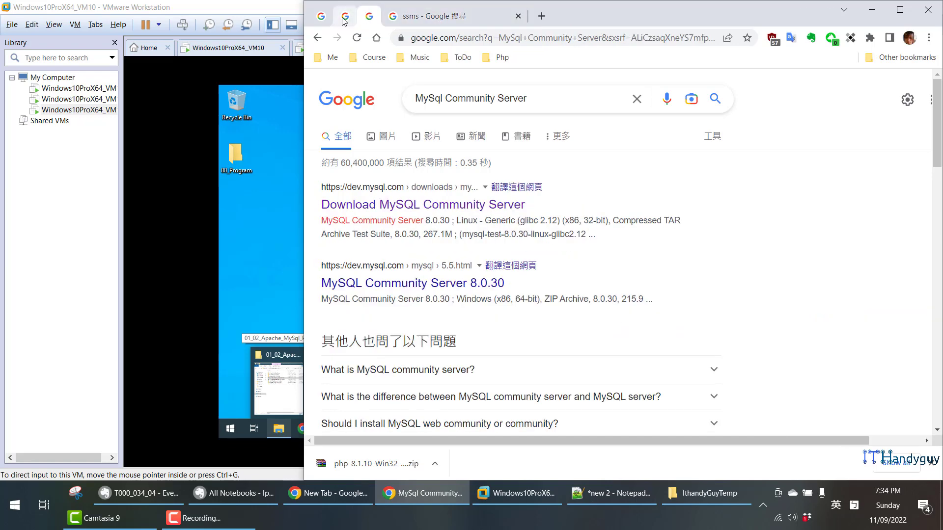
{"action": "left_click", "coordinate": [442, 205]}
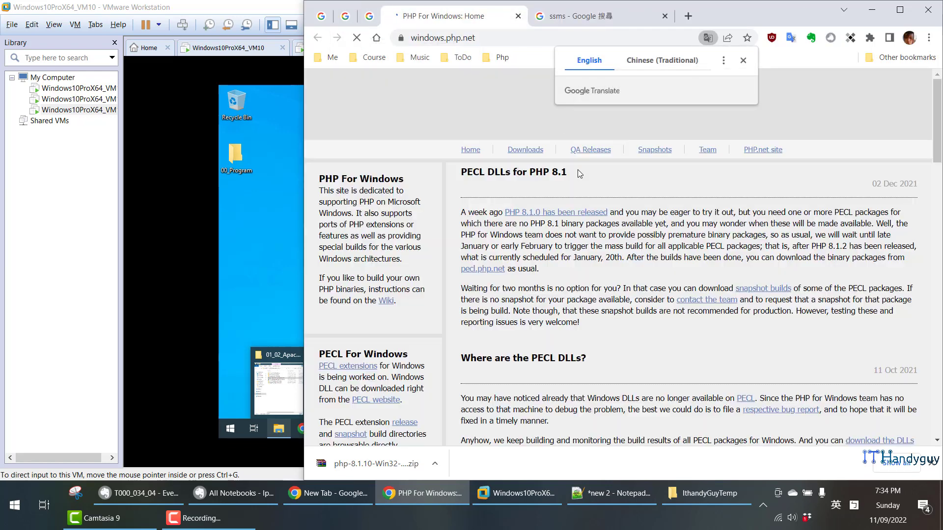
{"action": "left_click", "coordinate": [740, 61]}
{"action": "left_click", "coordinate": [525, 150]}
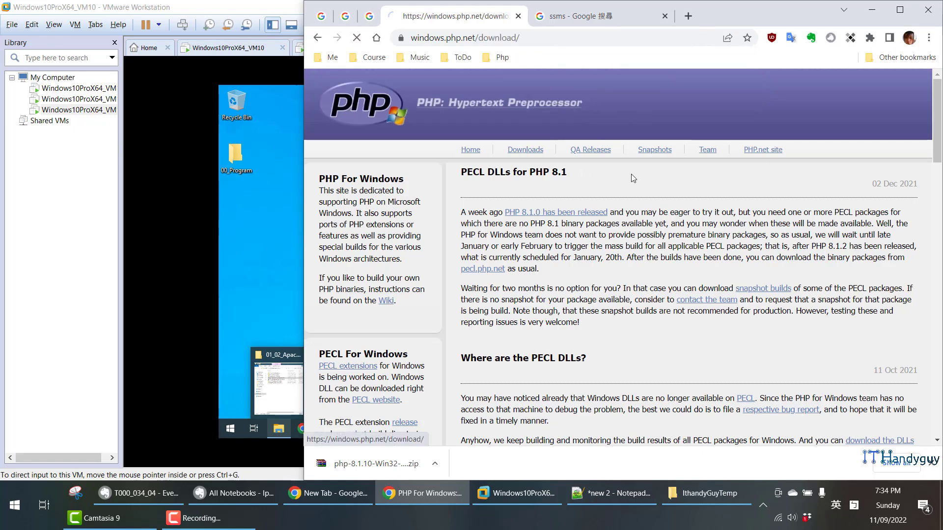
{"action": "scroll", "coordinate": [626, 178], "scroll_direction": "down", "scroll_amount": 1}
{"action": "left_click_drag", "start_coordinate": [549, 191], "coordinate": [450, 189]}
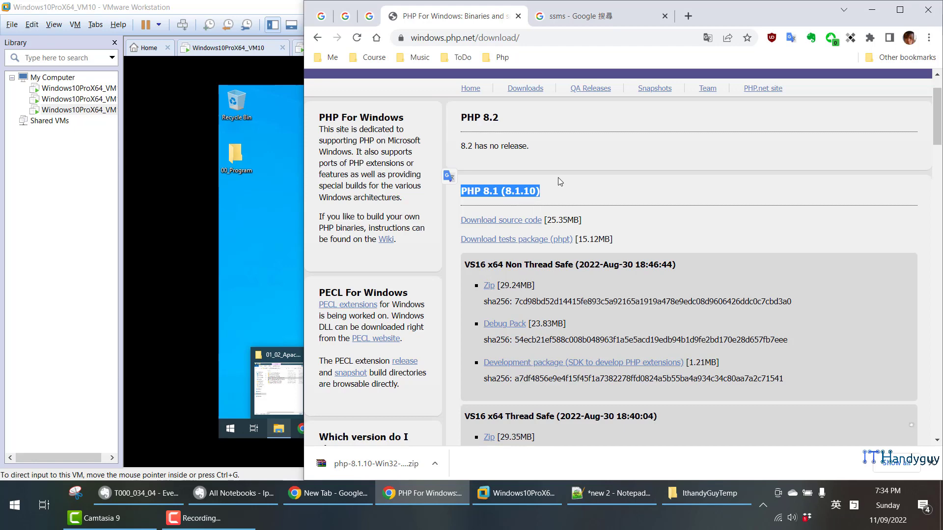
{"action": "left_click", "coordinate": [882, 7]}
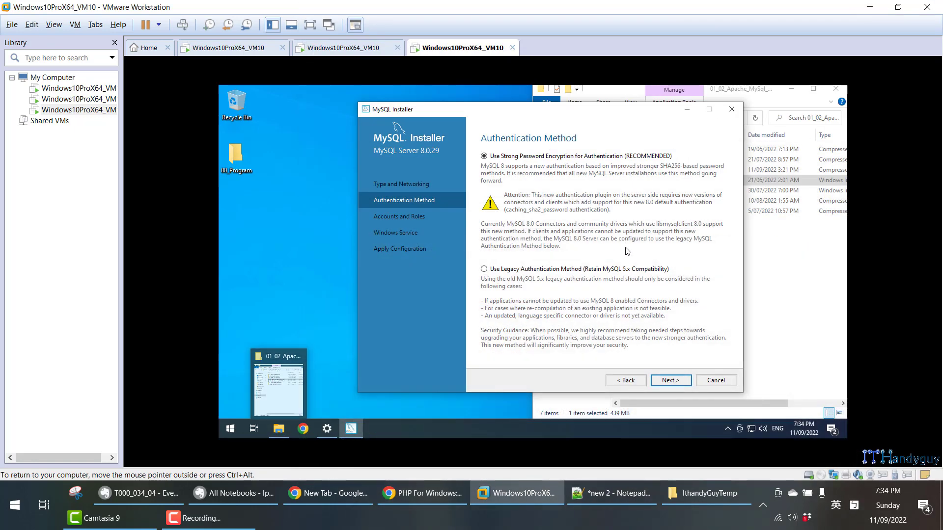
- Keep strong password encryption, advance the installer to Accounts and Roles, and check the matching section in the tutorial note
{"action": "left_click", "coordinate": [671, 381]}
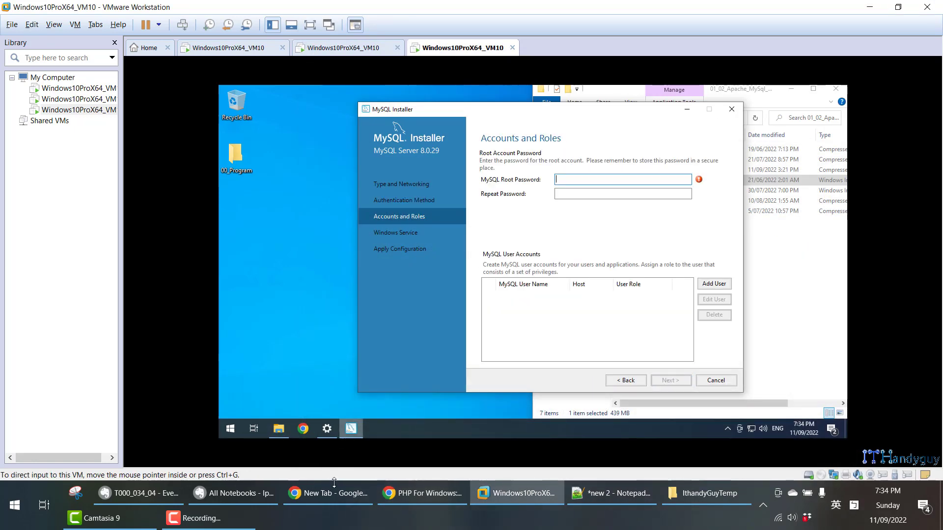
{"action": "left_click", "coordinate": [140, 495]}
{"action": "scroll", "coordinate": [188, 312], "scroll_direction": "down", "scroll_amount": 10}
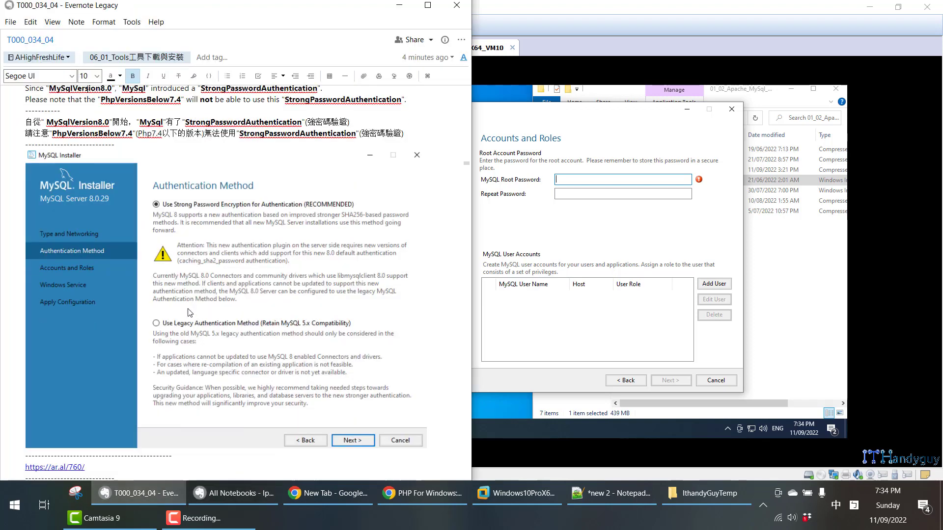
{"action": "scroll", "coordinate": [190, 312], "scroll_direction": "up", "scroll_amount": 3}
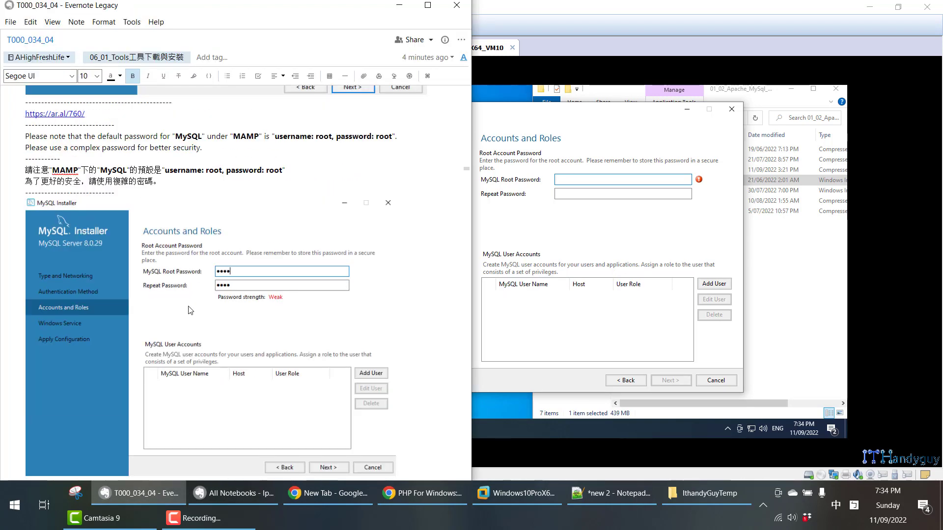
{"action": "left_click", "coordinate": [582, 177]}
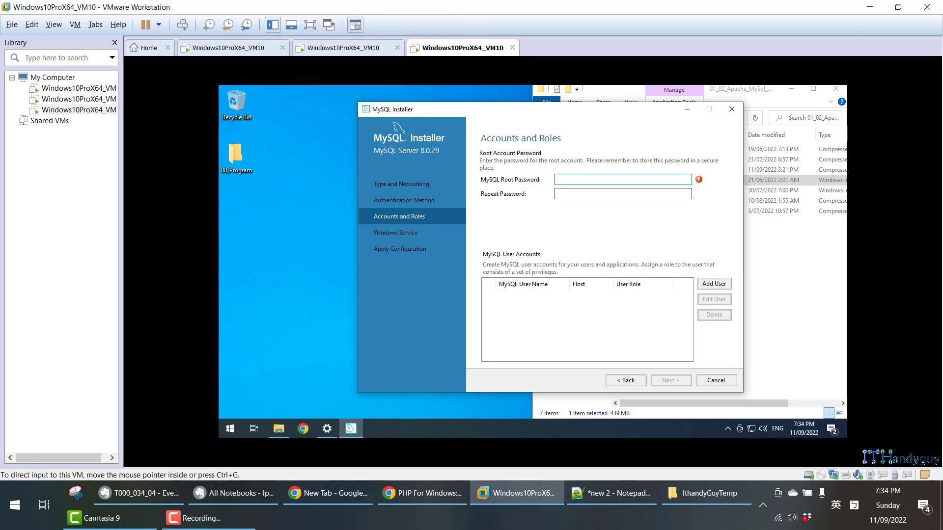
- Compare the MySql root and MS Sql Server sa accounts in the Notepad++ notes by highlighting them, and return to the installer
{"action": "left_click", "coordinate": [615, 495]}
{"action": "left_click", "coordinate": [546, 125]}
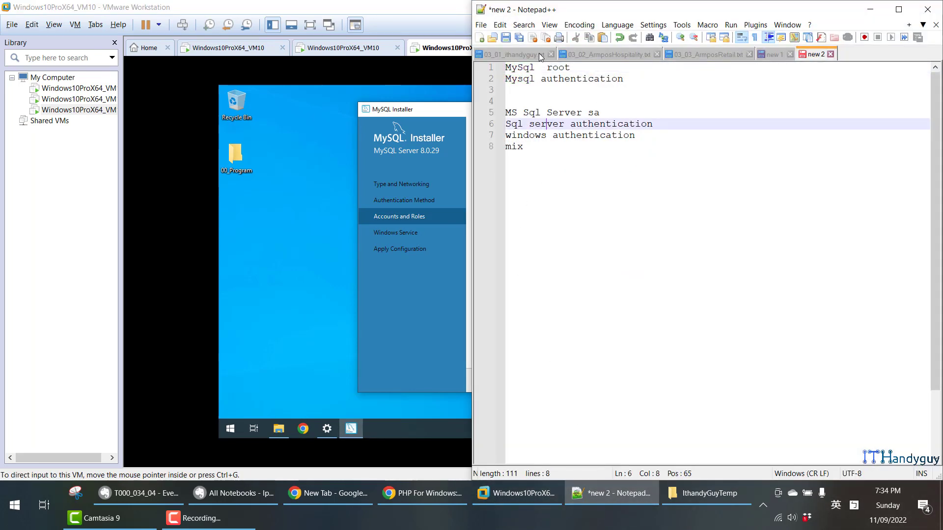
{"action": "left_click_drag", "start_coordinate": [536, 67], "coordinate": [506, 68]}
{"action": "double_click", "coordinate": [558, 68]}
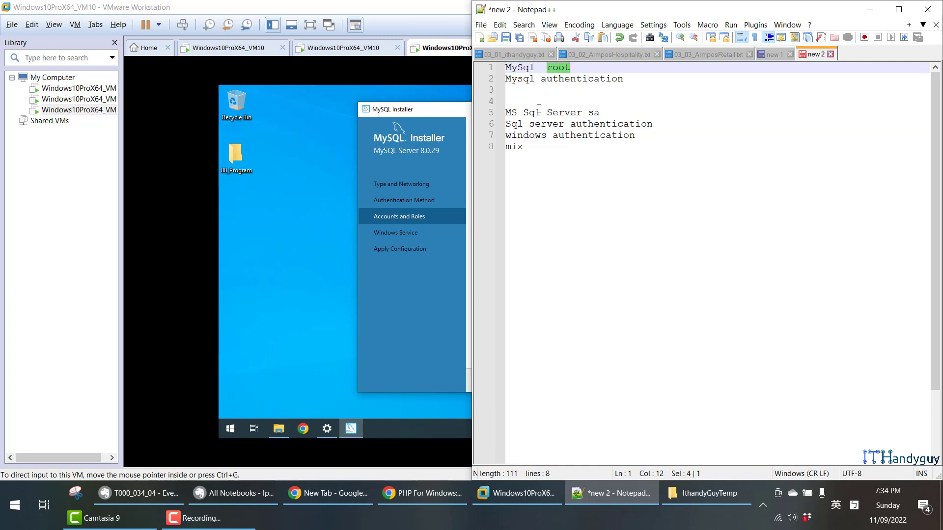
{"action": "left_click_drag", "start_coordinate": [506, 113], "coordinate": [603, 113]}
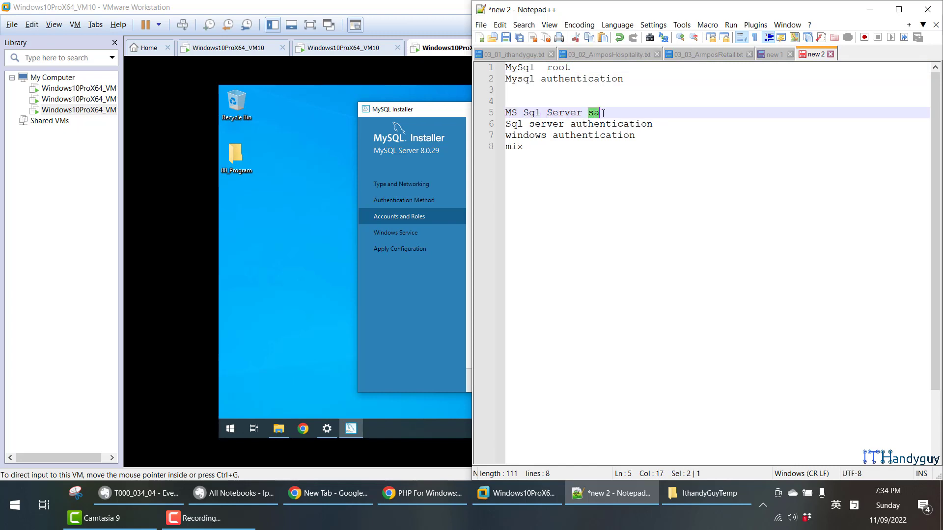
{"action": "double_click", "coordinate": [560, 68]}
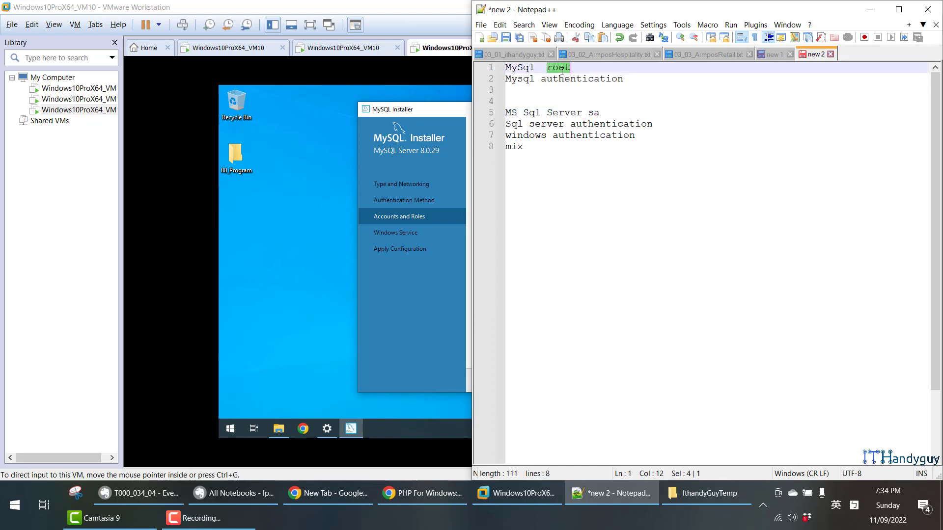
{"action": "double_click", "coordinate": [596, 114]}
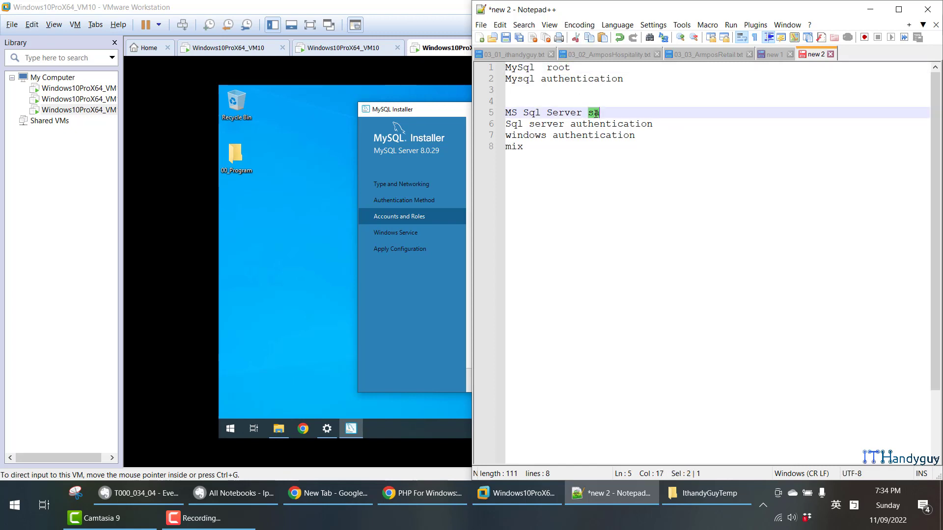
{"action": "left_click", "coordinate": [446, 111]}
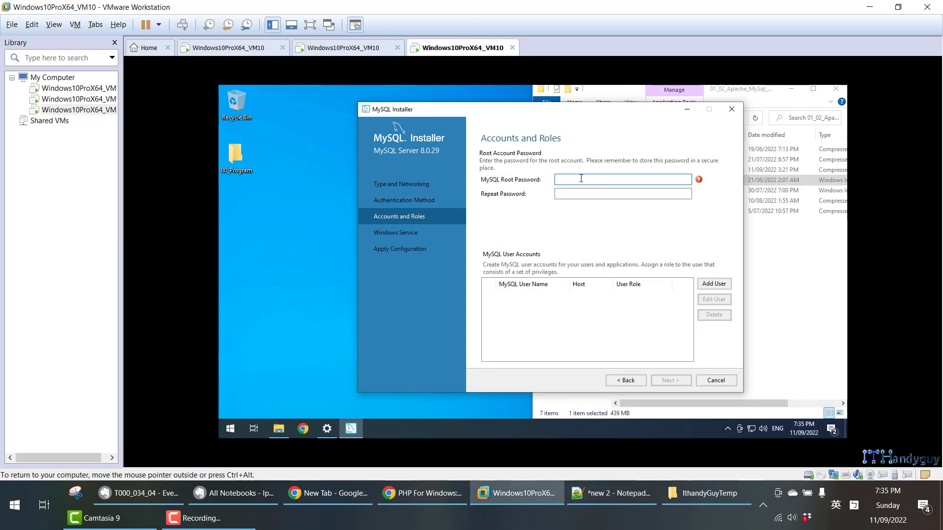
- Review the Evernote section on MySQL's default credentials under MAMP, highlighting MAMP and the username
{"action": "left_click", "coordinate": [233, 486]}
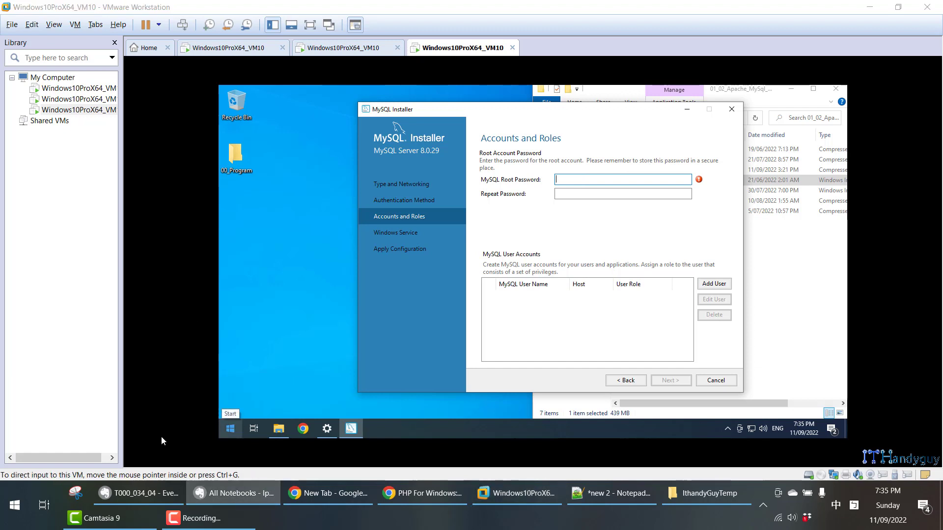
{"action": "left_click", "coordinate": [170, 492]}
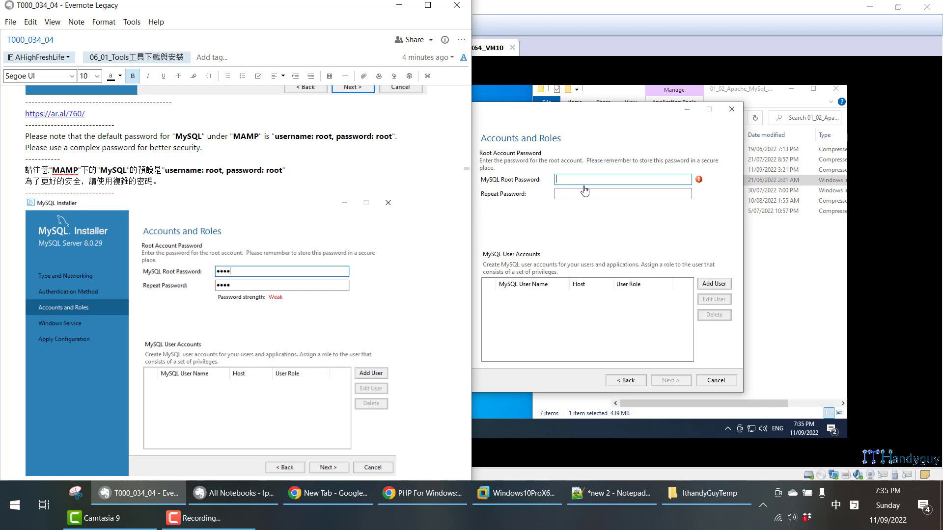
{"action": "double_click", "coordinate": [65, 170]}
{"action": "double_click", "coordinate": [245, 137]}
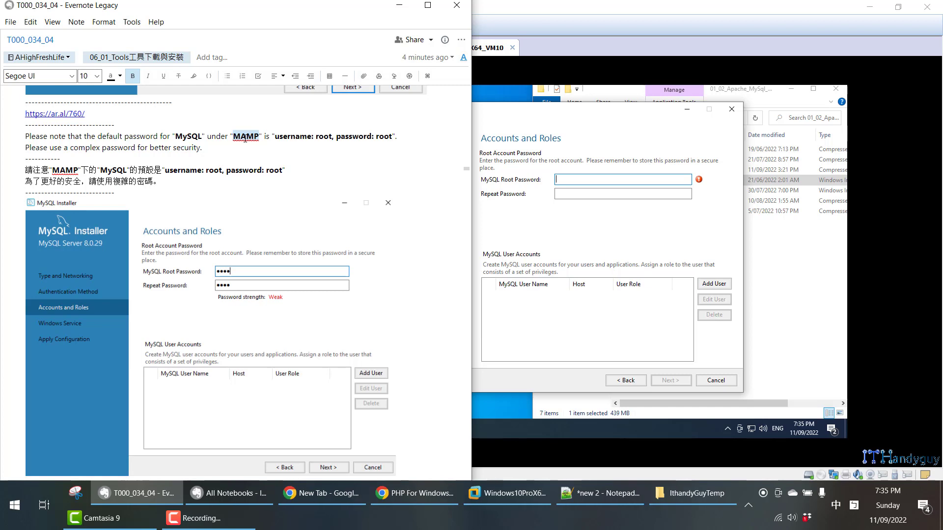
{"action": "double_click", "coordinate": [323, 136]}
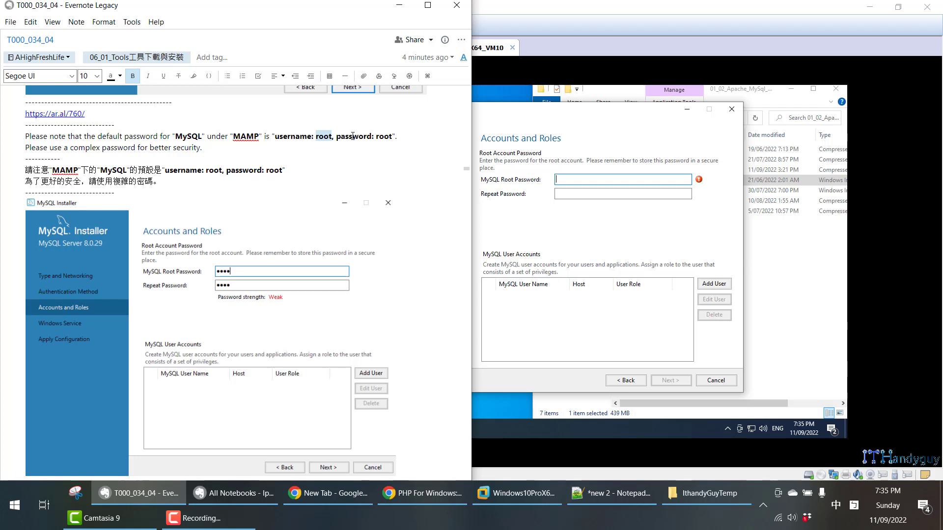
{"action": "double_click", "coordinate": [249, 136]}
{"action": "double_click", "coordinate": [323, 136]}
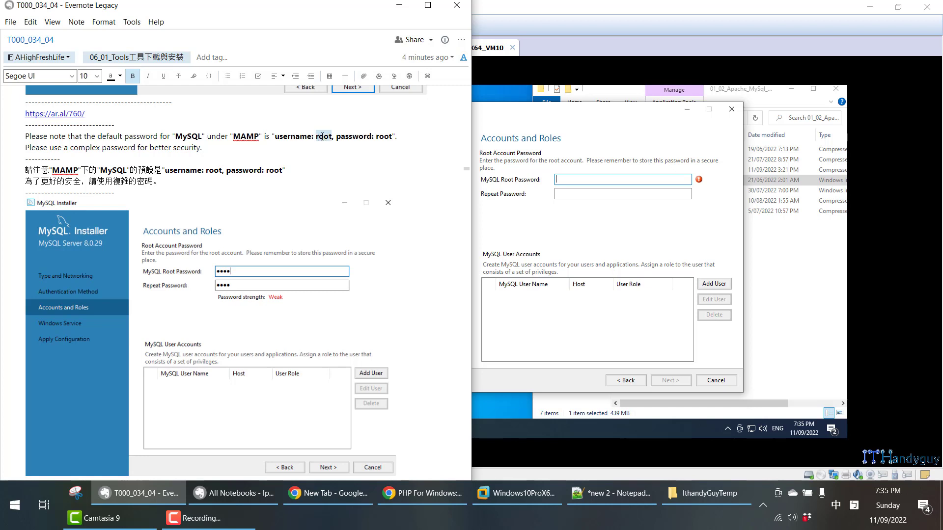
- Check the credentials in the Evernote note, then enter and repeat the MySQL root password in the installer
{"action": "double_click", "coordinate": [386, 138]}
{"action": "double_click", "coordinate": [362, 139]}
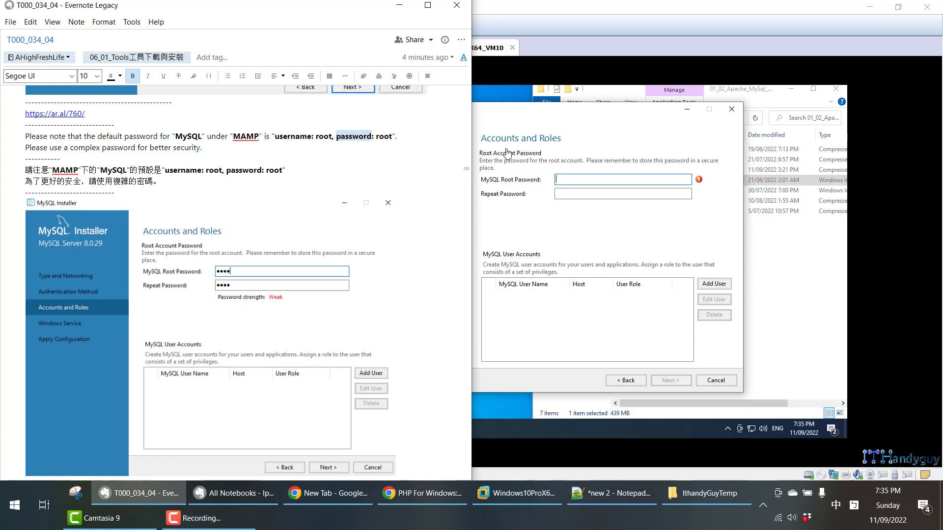
{"action": "left_click", "coordinate": [589, 182]}
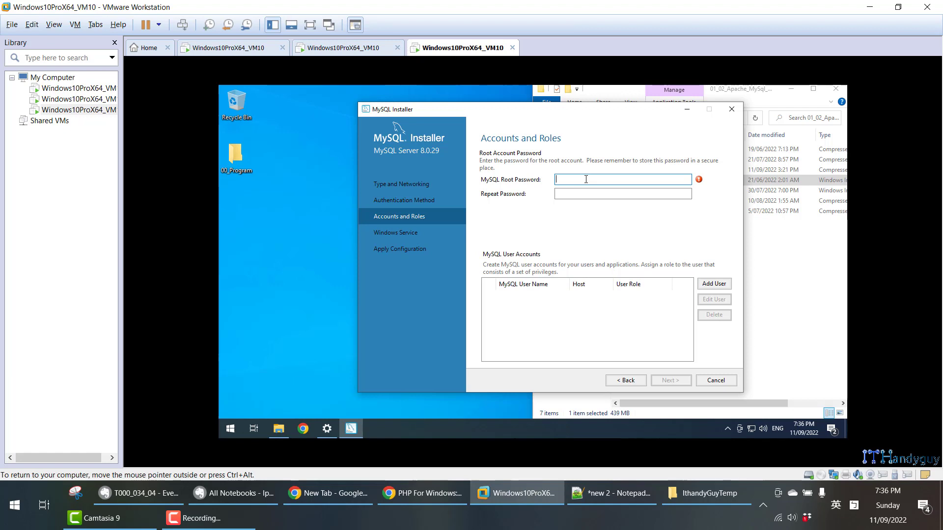
{"action": "type", "text": "root"}
{"action": "key", "text": "Tab"}
{"action": "type", "text": "root"}
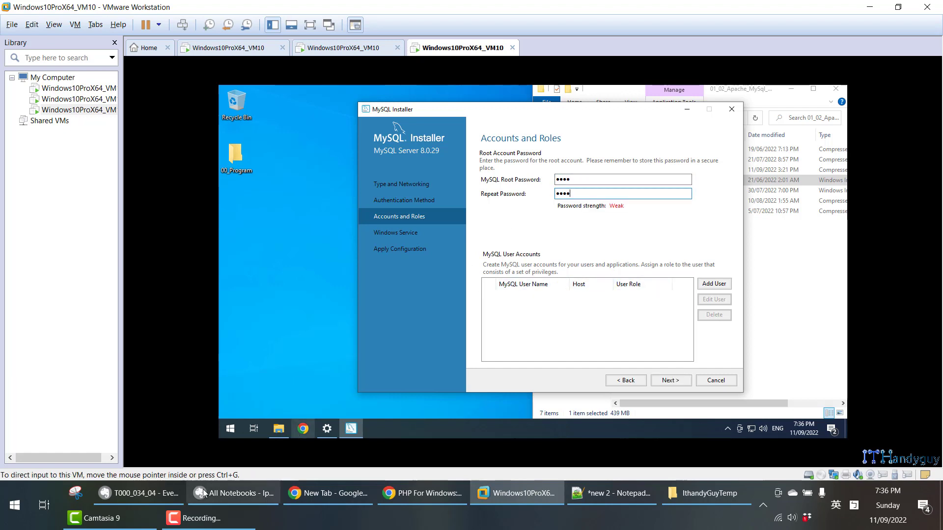
- Start adding a MySQL user account with the user name TestUser, as given in the Evernote note
{"action": "left_click", "coordinate": [716, 287]}
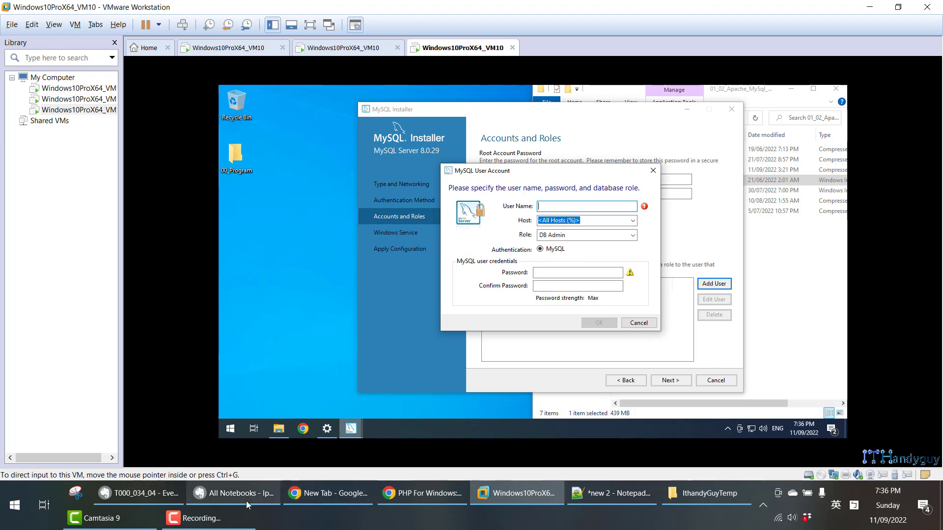
{"action": "left_click", "coordinate": [142, 498]}
{"action": "scroll", "coordinate": [95, 287], "scroll_direction": "down", "scroll_amount": 6}
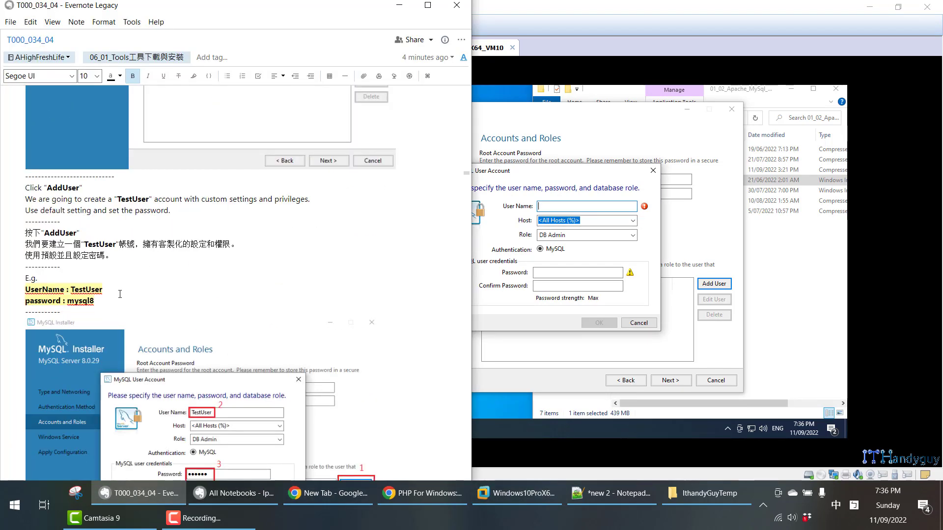
{"action": "left_click", "coordinate": [575, 205]}
{"action": "type", "text": "TestUser"}
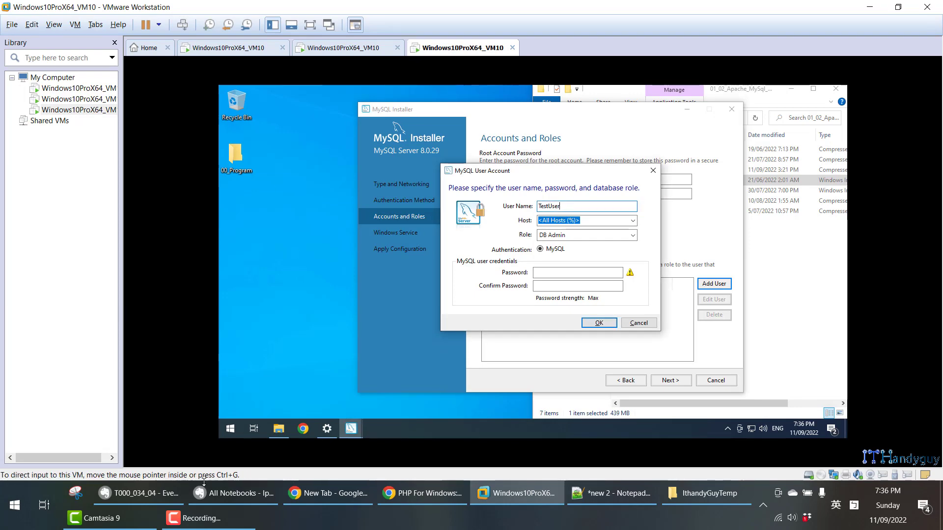
- Copy the example password from the Evernote note into the TestUser account's password and confirmation fields
{"action": "left_click", "coordinate": [141, 494]}
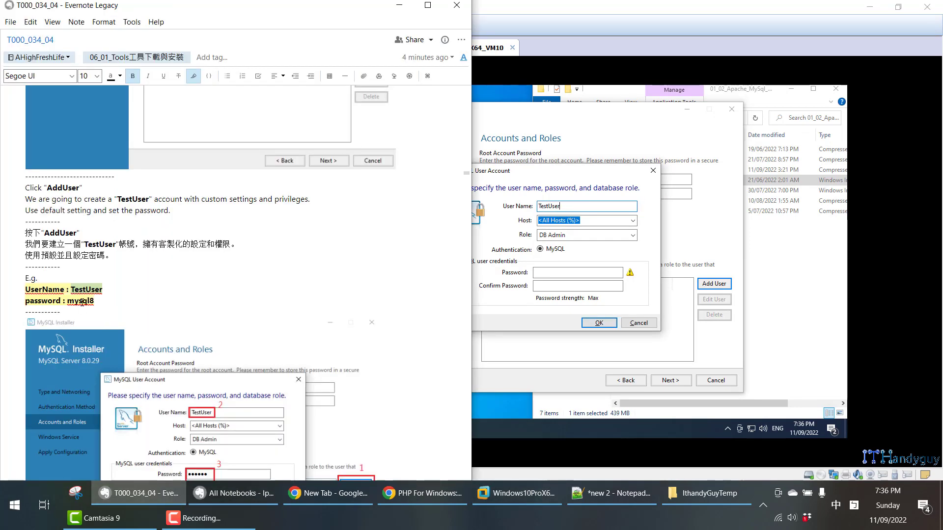
{"action": "left_click", "coordinate": [557, 275]}
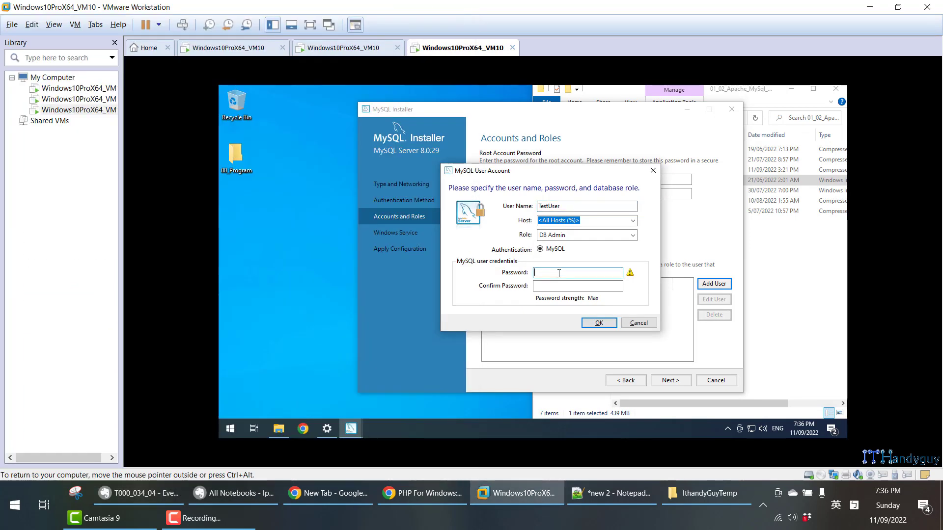
{"action": "key", "text": "ctrl+v"}
{"action": "left_click", "coordinate": [556, 285]}
{"action": "key", "text": "ctrl+v"}
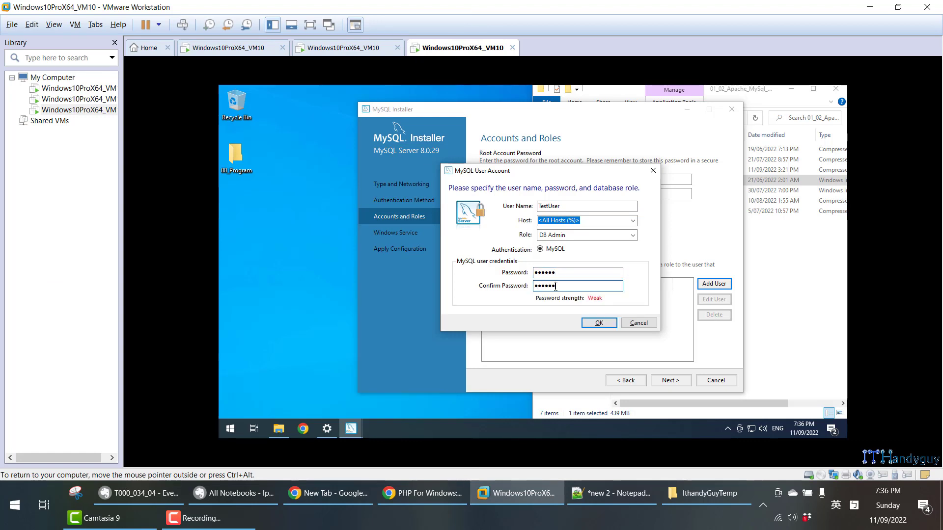
- Examine the available host and role options for the TestUser account
{"action": "left_click", "coordinate": [633, 221]}
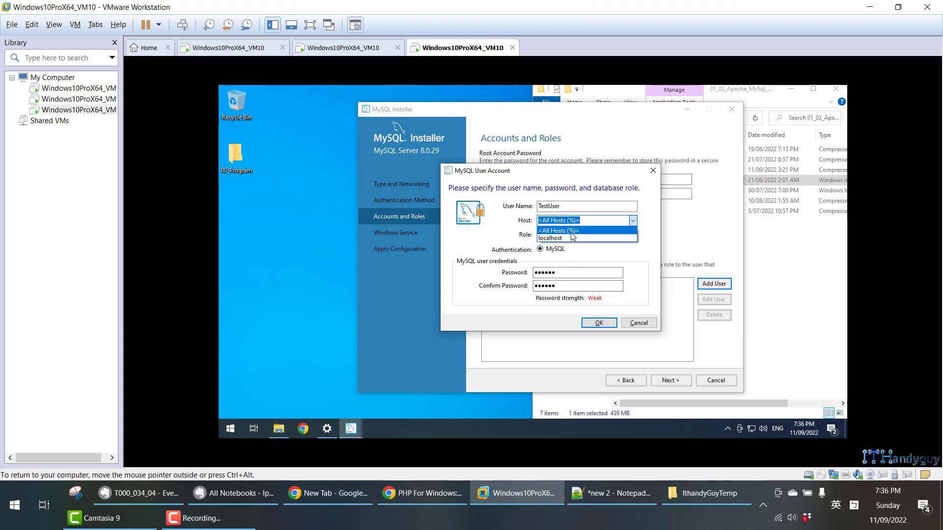
{"action": "left_click", "coordinate": [559, 231]}
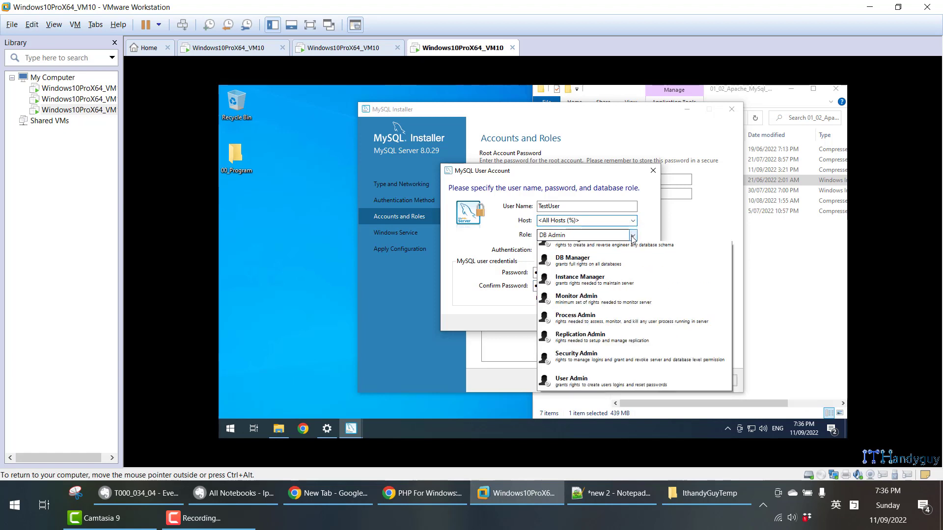
{"action": "left_click", "coordinate": [633, 235]}
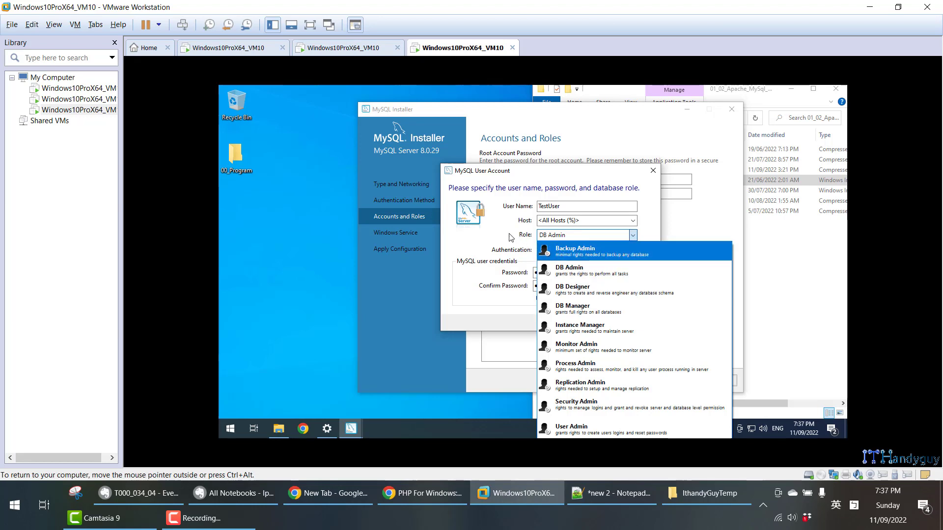
{"action": "left_click", "coordinate": [493, 235]}
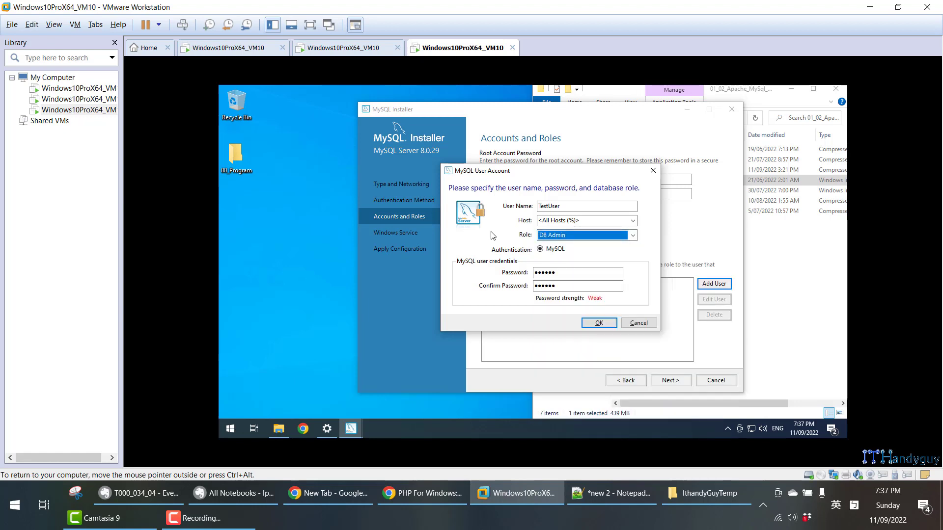
{"action": "left_click", "coordinate": [588, 222]}
{"action": "left_click", "coordinate": [633, 221]}
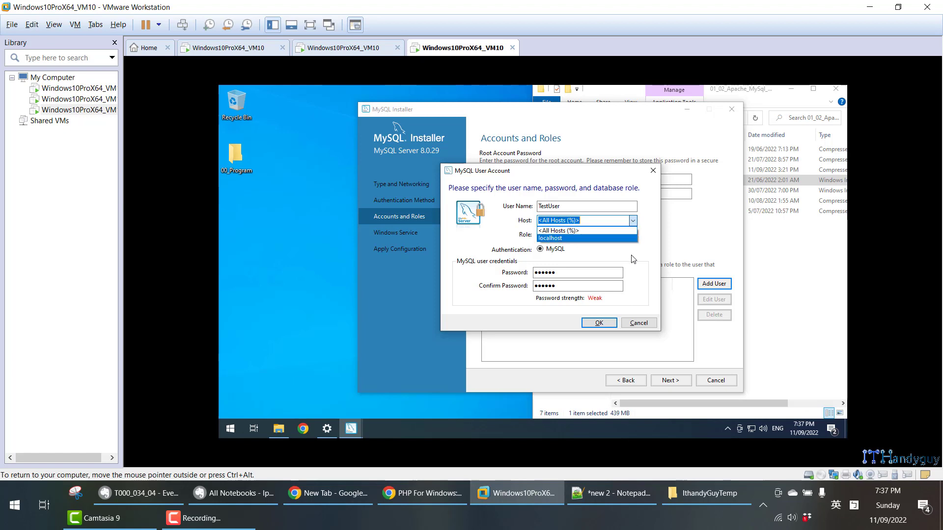
{"action": "left_click", "coordinate": [633, 231]}
{"action": "left_click", "coordinate": [633, 235]}
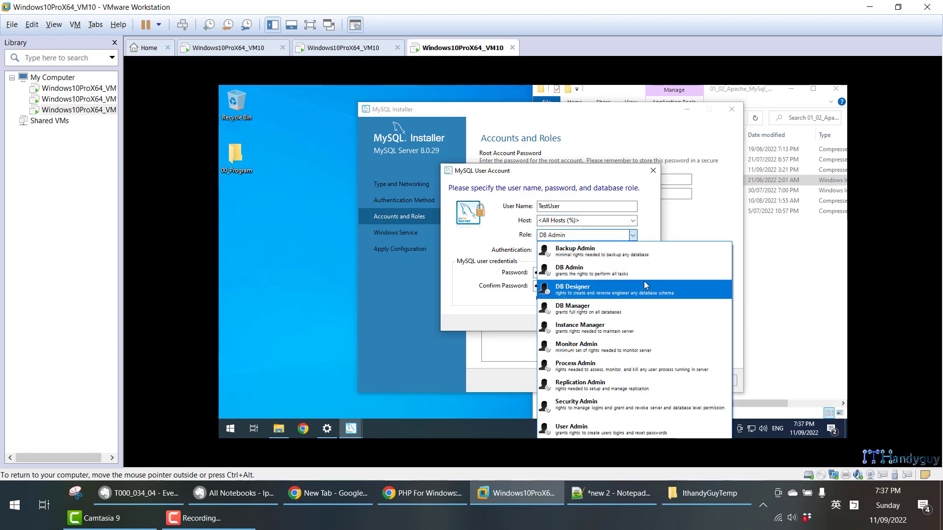
{"action": "left_click", "coordinate": [656, 238]}
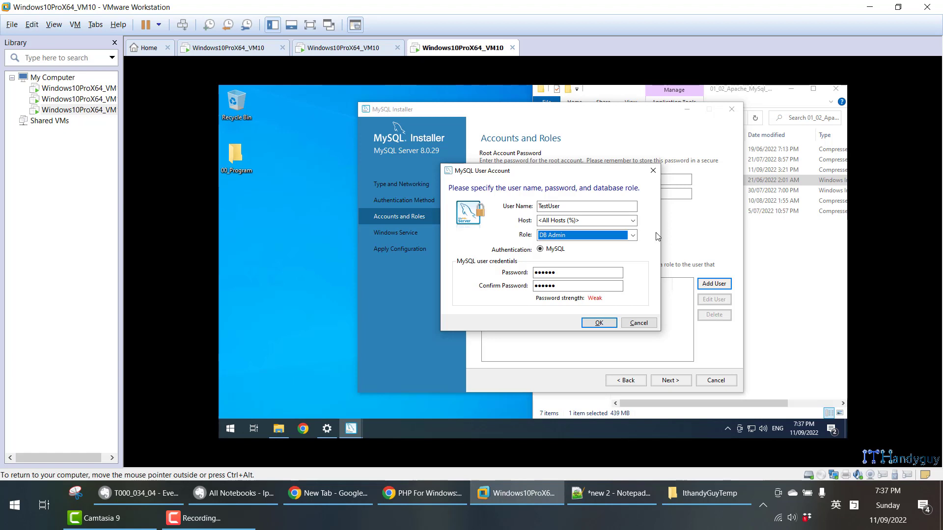
{"action": "left_click", "coordinate": [611, 222]}
{"action": "left_click", "coordinate": [612, 236]}
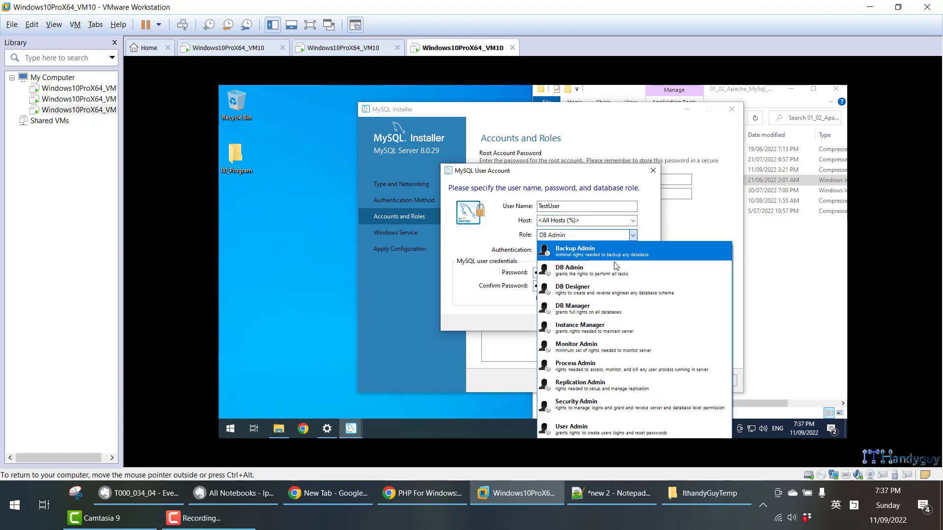
{"action": "left_click", "coordinate": [633, 236]}
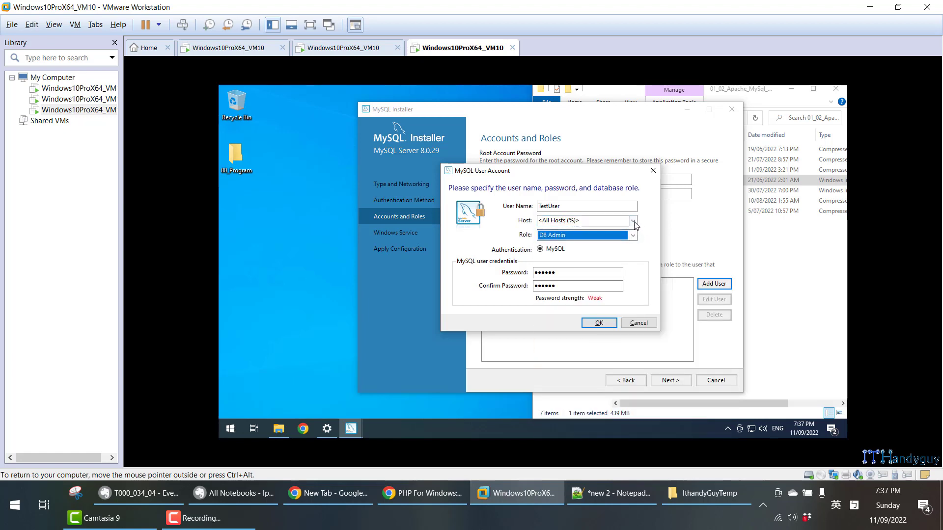
- Try the TestUser account with the localhost host and the DB Manager role
{"action": "left_click", "coordinate": [633, 221]}
{"action": "left_click", "coordinate": [632, 231]}
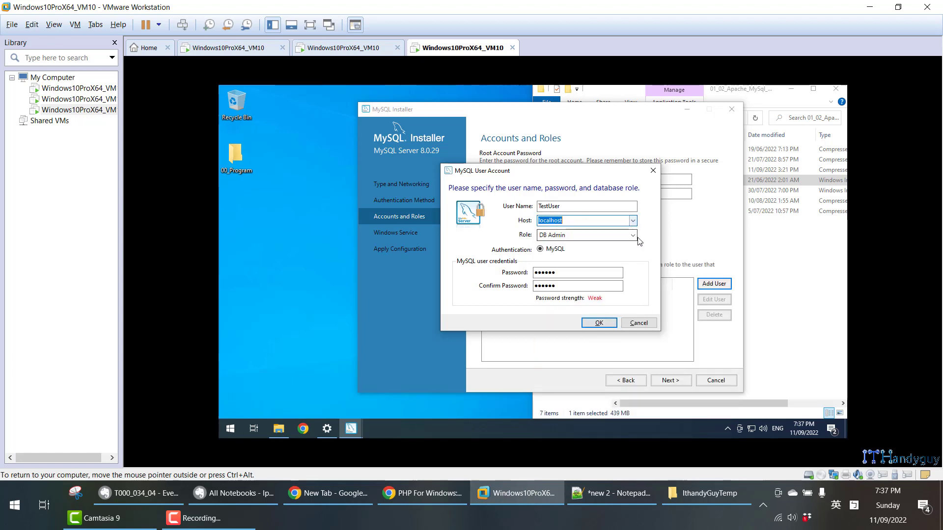
{"action": "left_click", "coordinate": [634, 237]}
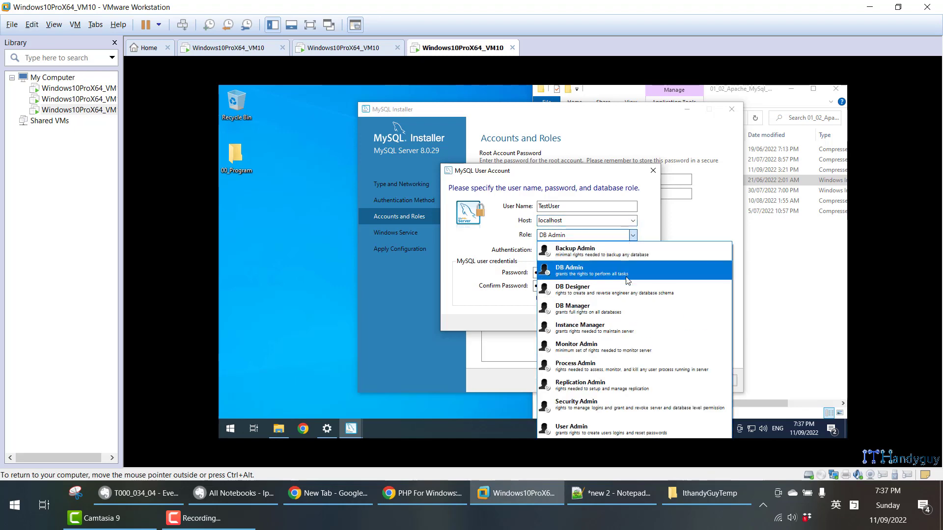
{"action": "left_click", "coordinate": [631, 308]}
- Set the TestUser account back to the DB Admin role and the <All Hosts (%)> host
{"action": "left_click", "coordinate": [633, 235]}
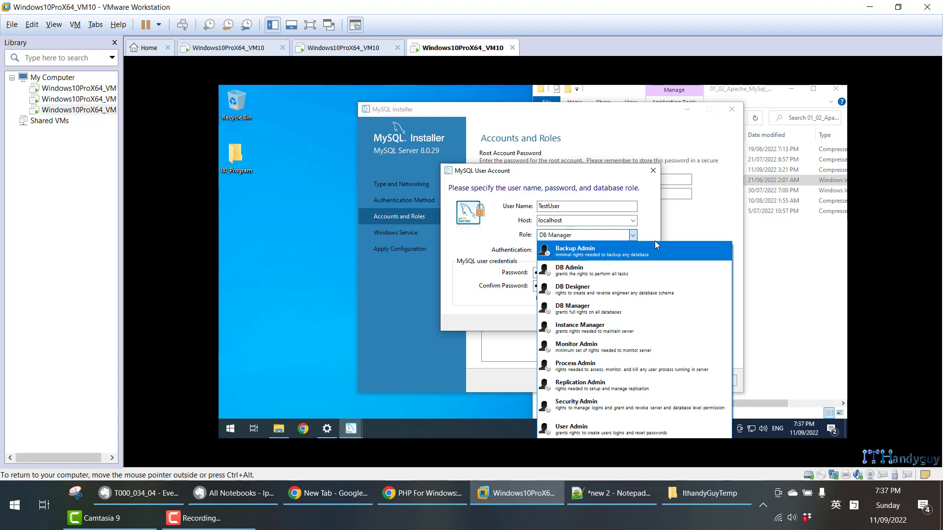
{"action": "left_click", "coordinate": [661, 267]}
{"action": "left_click", "coordinate": [633, 221]}
{"action": "left_click", "coordinate": [630, 233]}
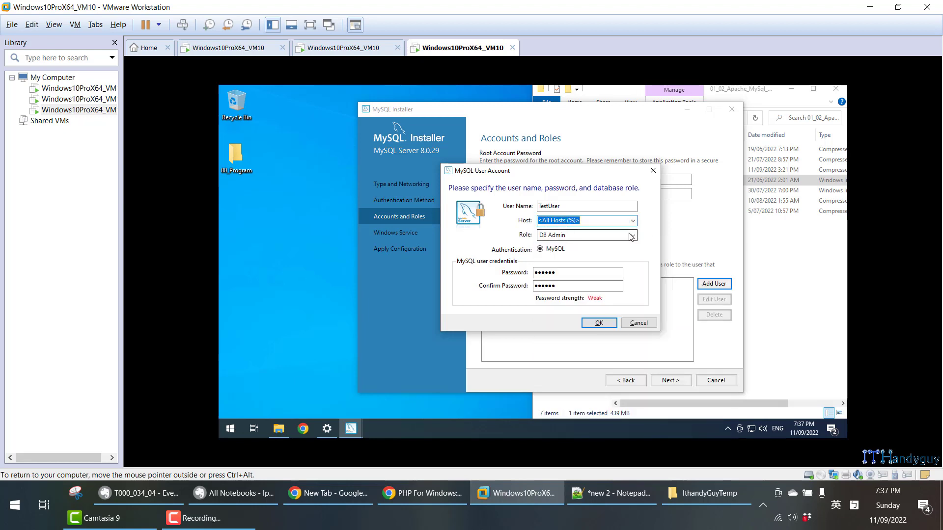
- Review the Evernote explanations of role privileges and <All Hosts (%)> versus localhost, highlighting Hosts, and return to the installer
{"action": "left_click", "coordinate": [139, 493]}
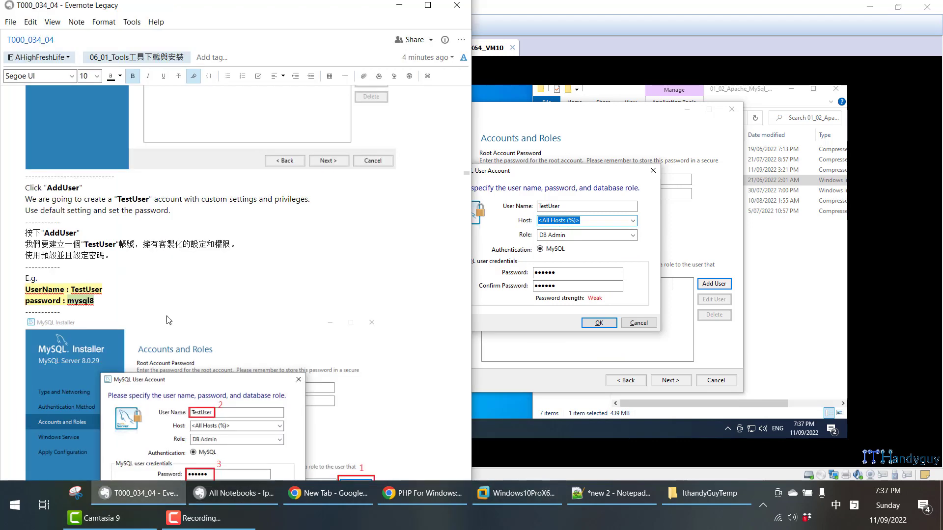
{"action": "scroll", "coordinate": [167, 311], "scroll_direction": "down", "scroll_amount": 2}
{"action": "scroll", "coordinate": [167, 310], "scroll_direction": "down", "scroll_amount": 6}
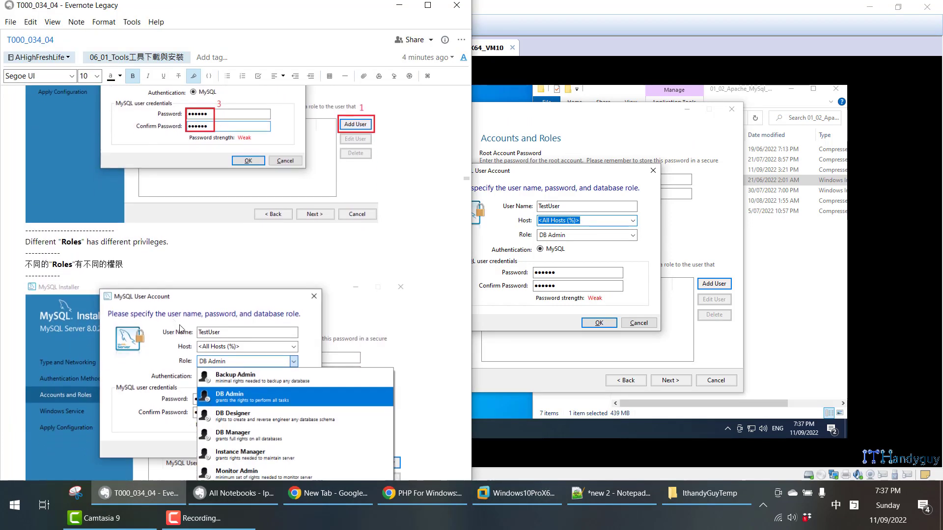
{"action": "scroll", "coordinate": [274, 360], "scroll_direction": "down", "scroll_amount": 8}
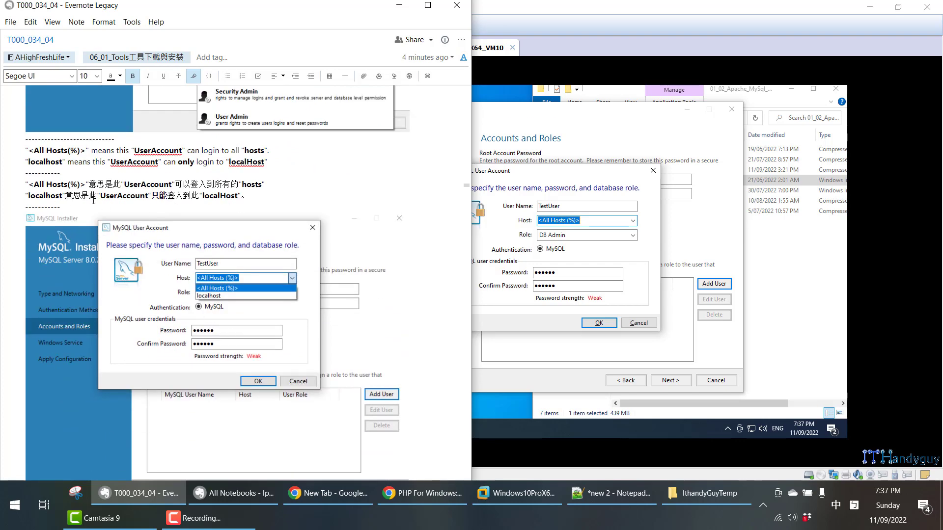
{"action": "double_click", "coordinate": [55, 184]}
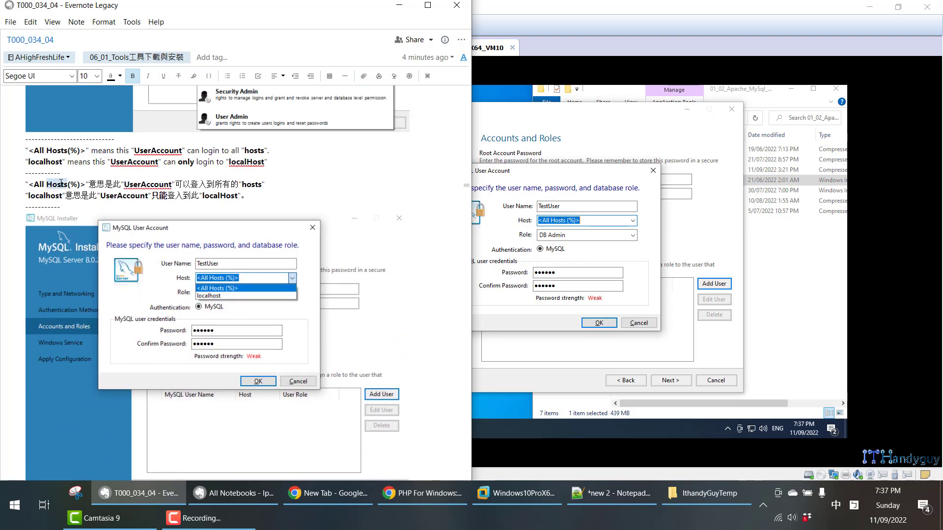
{"action": "left_click", "coordinate": [566, 174]}
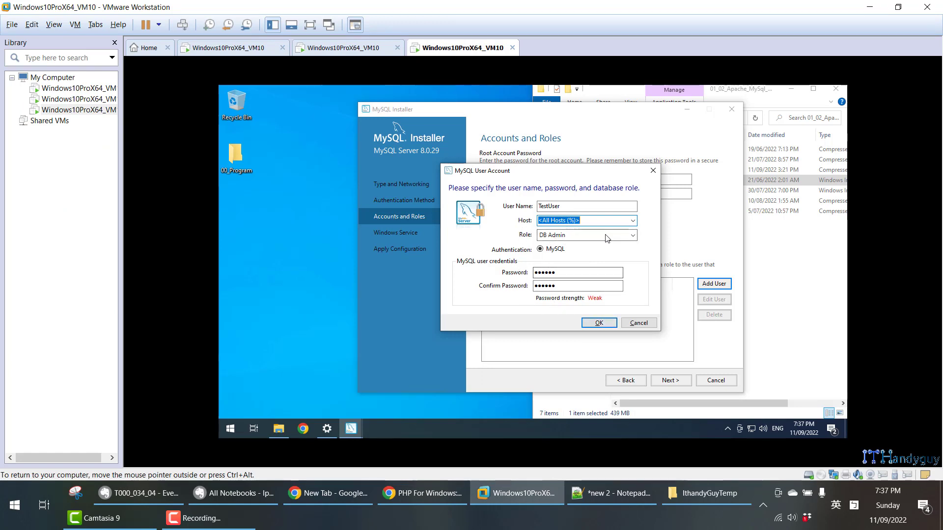
- Select the DB Admin role and the <All Hosts (%)> host for the TestUser account
{"action": "left_click", "coordinate": [589, 235]}
{"action": "left_click", "coordinate": [579, 268]}
{"action": "left_click", "coordinate": [598, 219]}
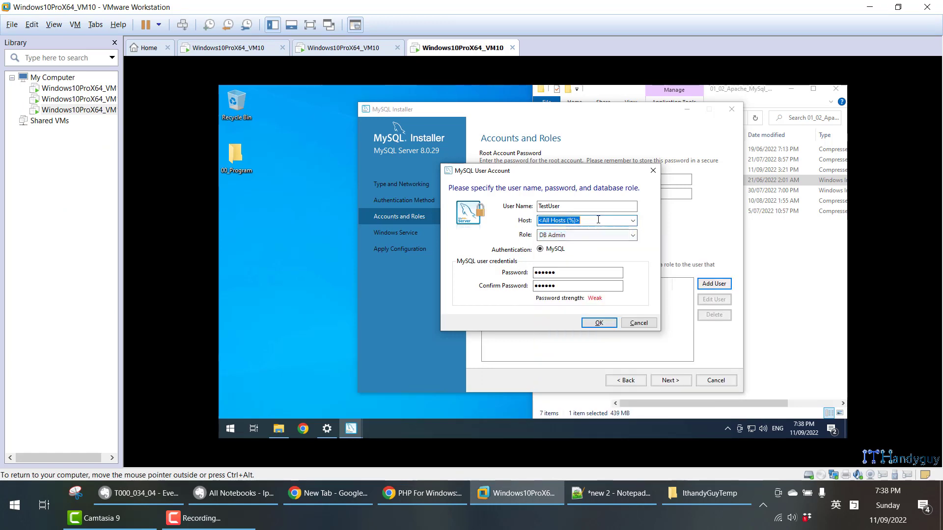
{"action": "left_click", "coordinate": [602, 323]}
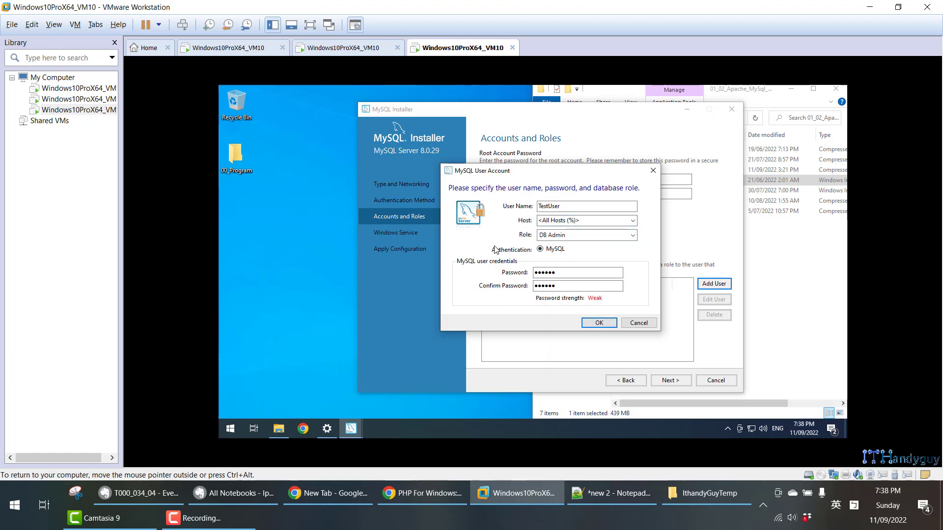
- Review the MS Sql Server authentication modes in the Notepad++ notes by highlighting Sql server, windows and mix, and return to the installer
{"action": "left_click", "coordinate": [602, 491]}
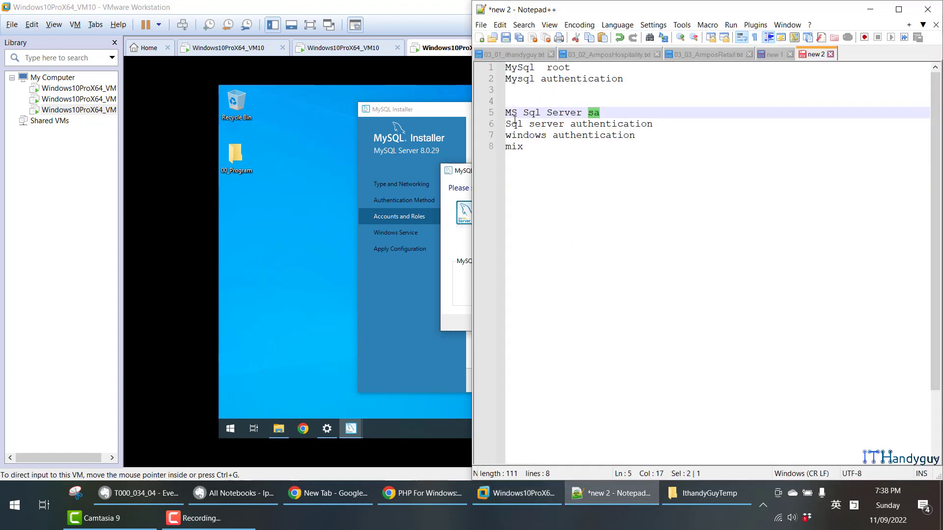
{"action": "left_click_drag", "start_coordinate": [507, 111], "coordinate": [590, 108]}
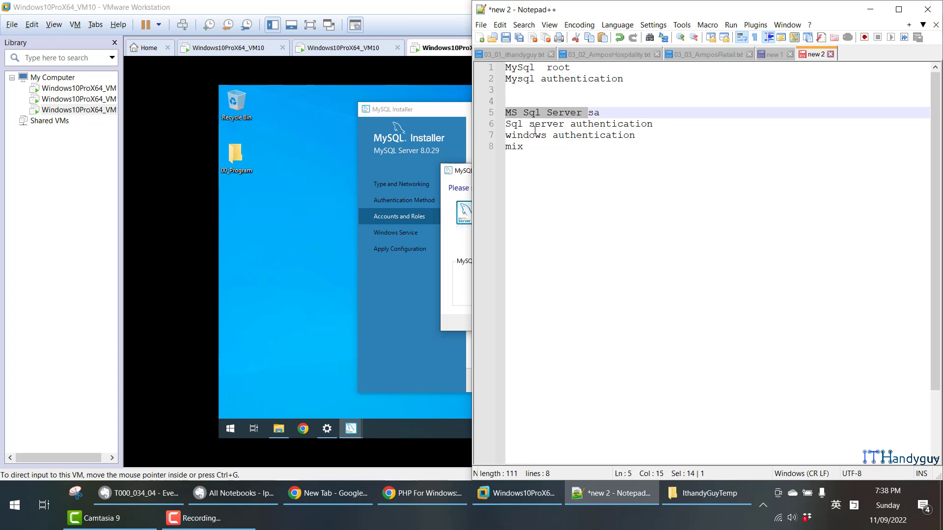
{"action": "left_click_drag", "start_coordinate": [664, 124], "coordinate": [506, 123]}
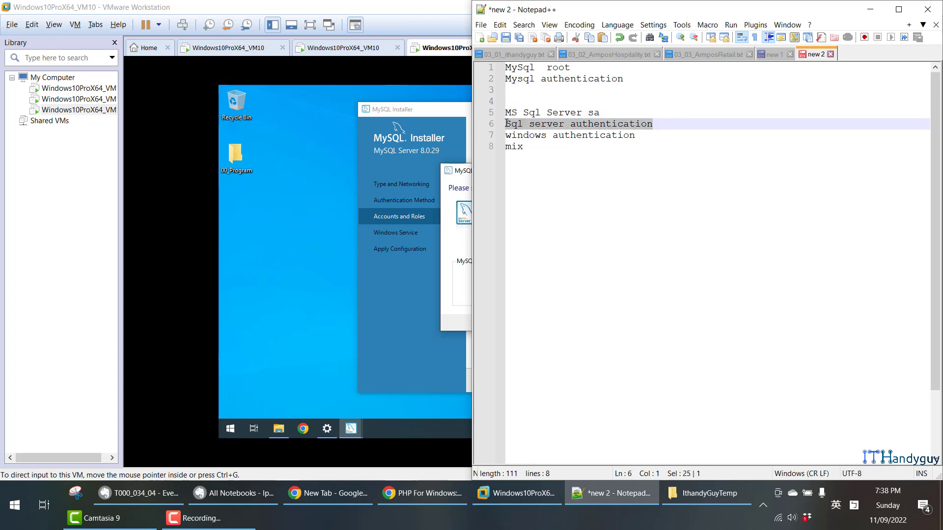
{"action": "left_click_drag", "start_coordinate": [637, 135], "coordinate": [505, 148]}
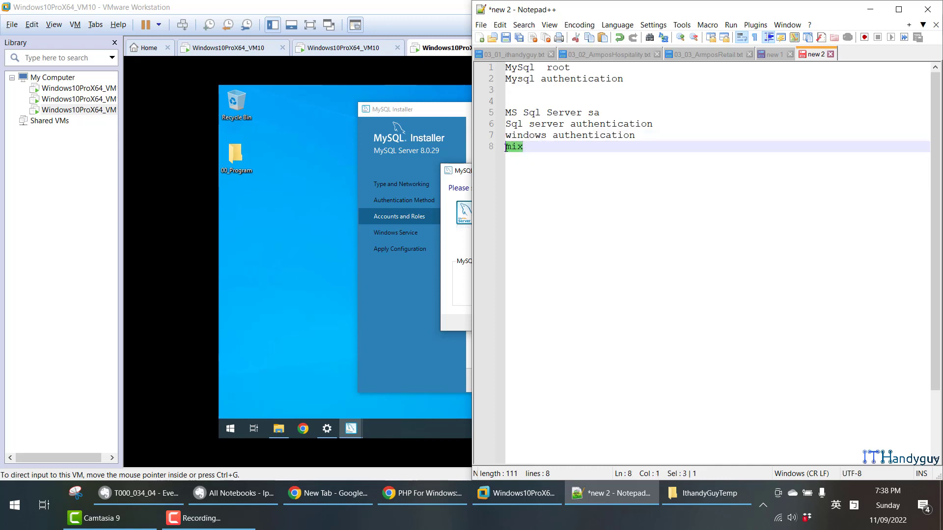
{"action": "left_click", "coordinate": [545, 151]}
{"action": "left_click_drag", "start_coordinate": [636, 136], "coordinate": [503, 136]}
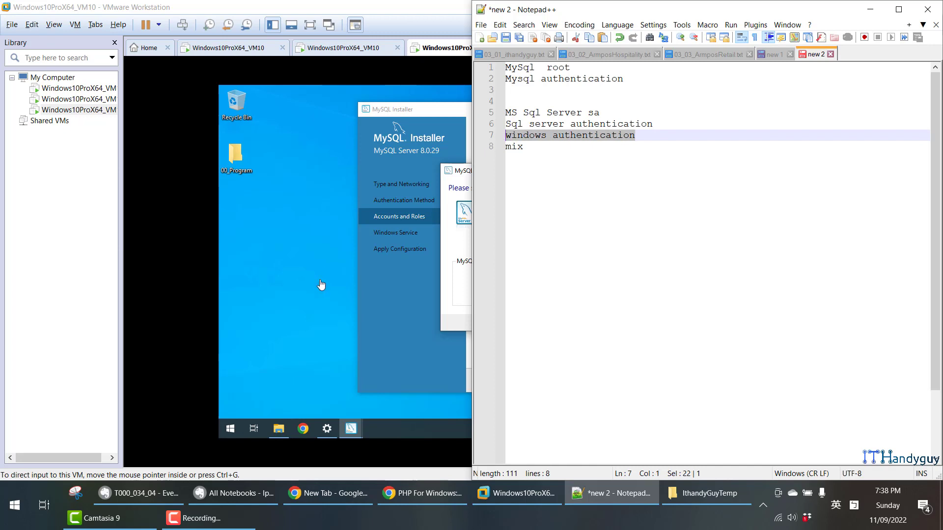
{"action": "left_click", "coordinate": [316, 336]}
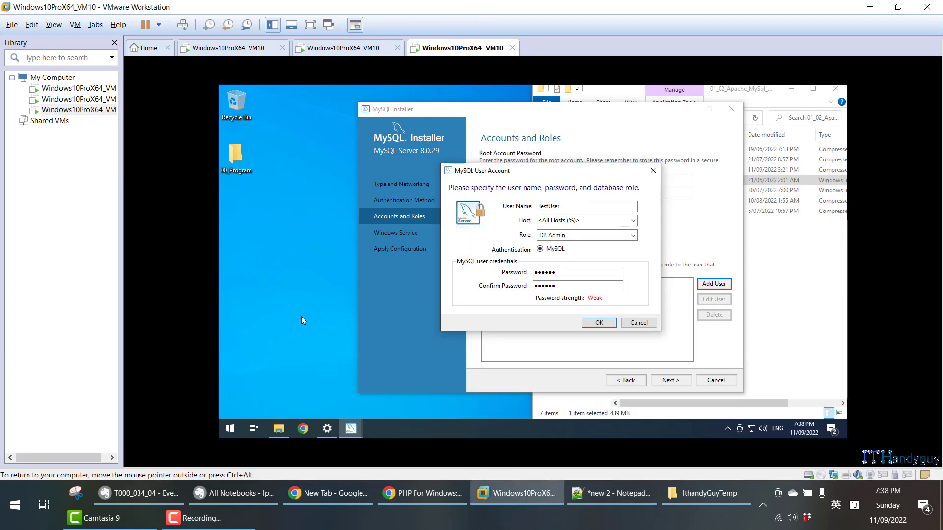
- Review the Notepad++ notes comparing MySQL authentication with SQL Server, Windows and mixed authentication, highlighting each line, and return to the installer
{"action": "left_click", "coordinate": [631, 493]}
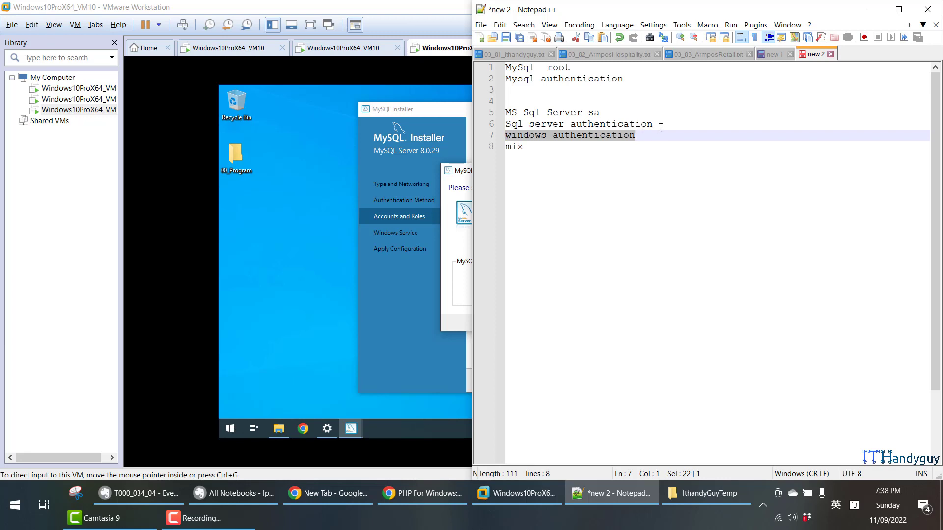
{"action": "left_click_drag", "start_coordinate": [660, 127], "coordinate": [513, 123]}
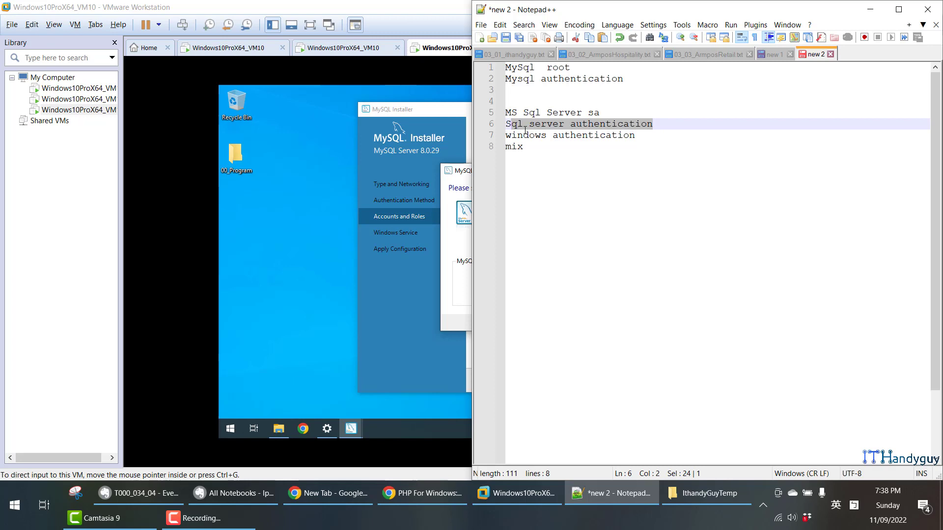
{"action": "left_click", "coordinate": [528, 135]}
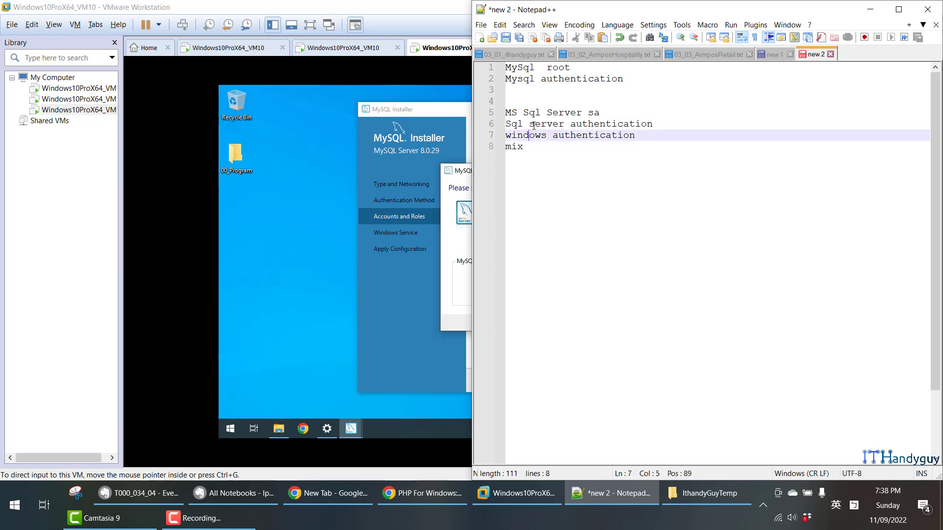
{"action": "triple_click", "coordinate": [568, 136]}
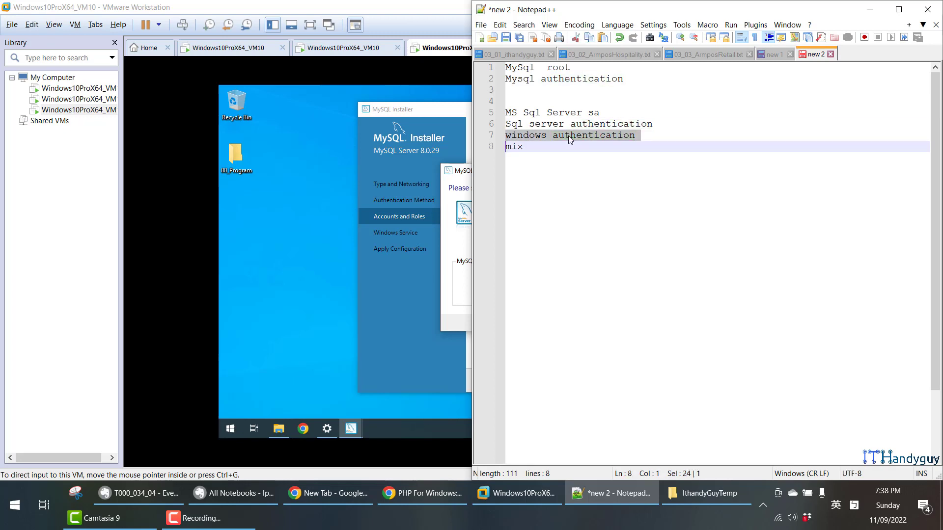
{"action": "triple_click", "coordinate": [560, 125]}
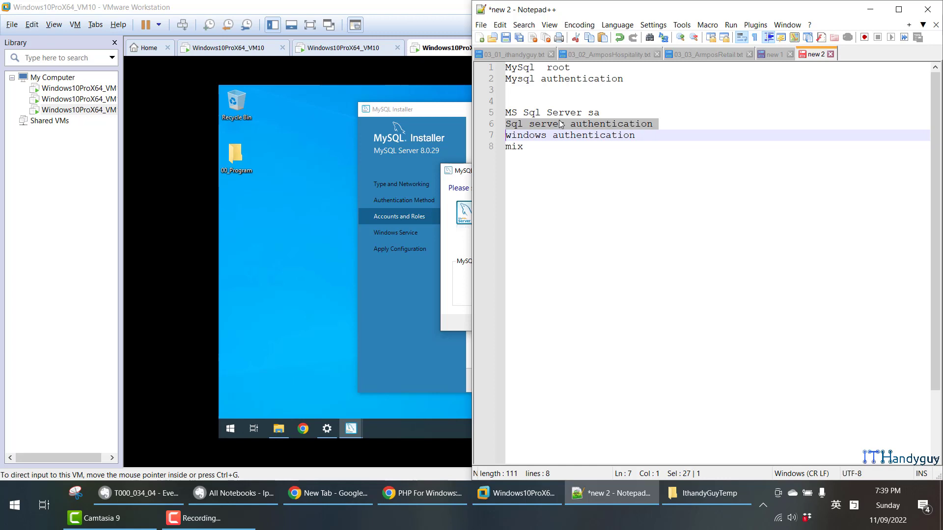
{"action": "left_click_drag", "start_coordinate": [523, 146], "coordinate": [506, 147]}
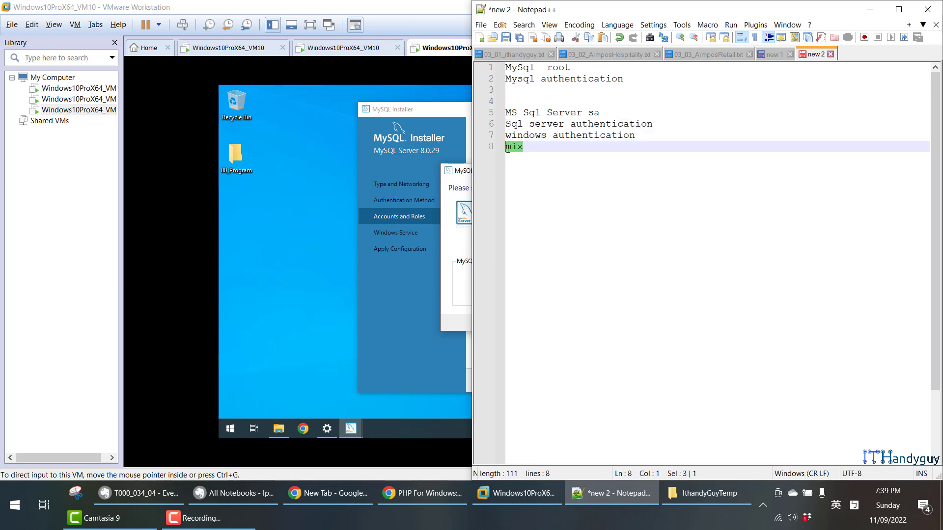
{"action": "left_click_drag", "start_coordinate": [636, 135], "coordinate": [502, 123]}
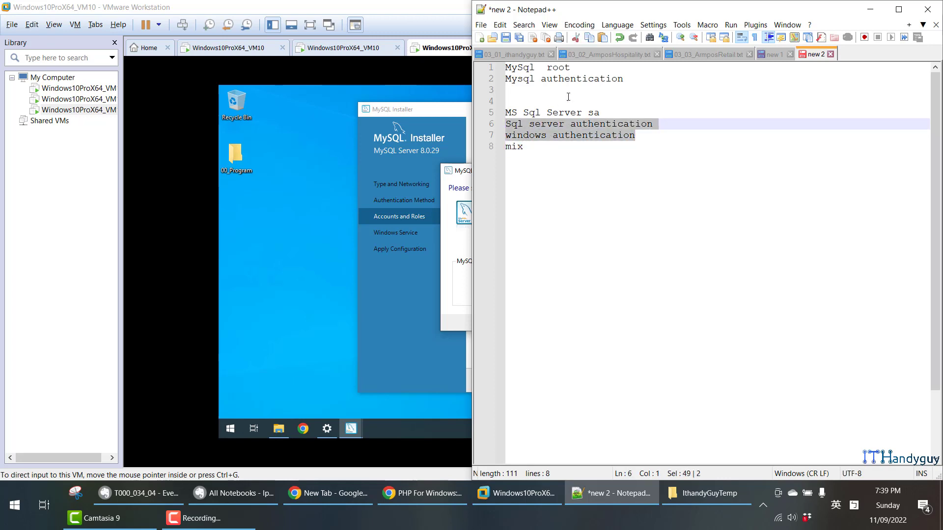
{"action": "triple_click", "coordinate": [581, 83]}
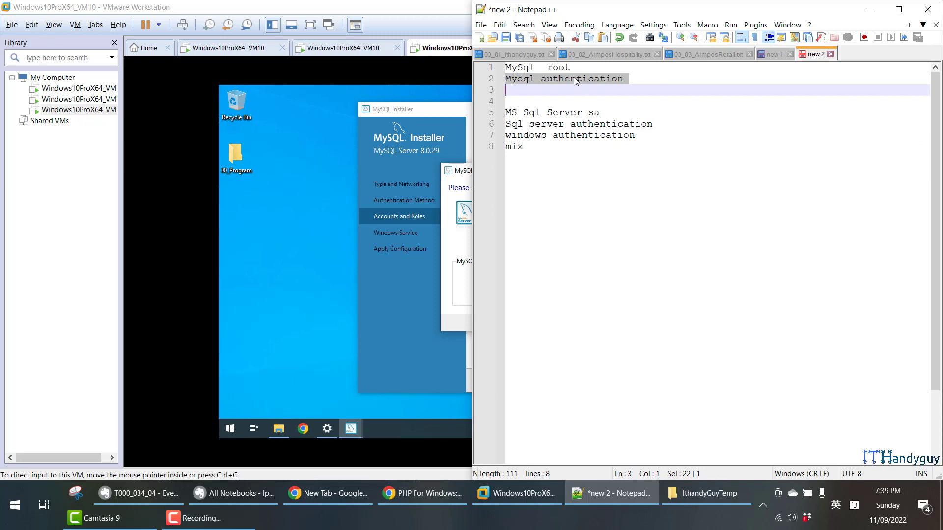
{"action": "left_click", "coordinate": [462, 248]}
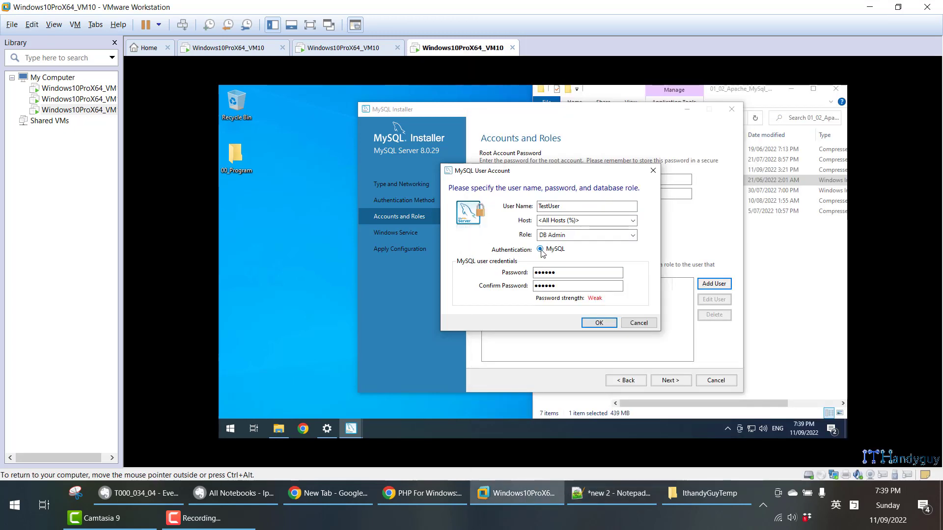
- Save the TestUser account and continue to the Windows Service configuration, consulting the Evernote notes about the MySQL80 service
{"action": "left_click", "coordinate": [598, 322]}
{"action": "left_click", "coordinate": [243, 491]}
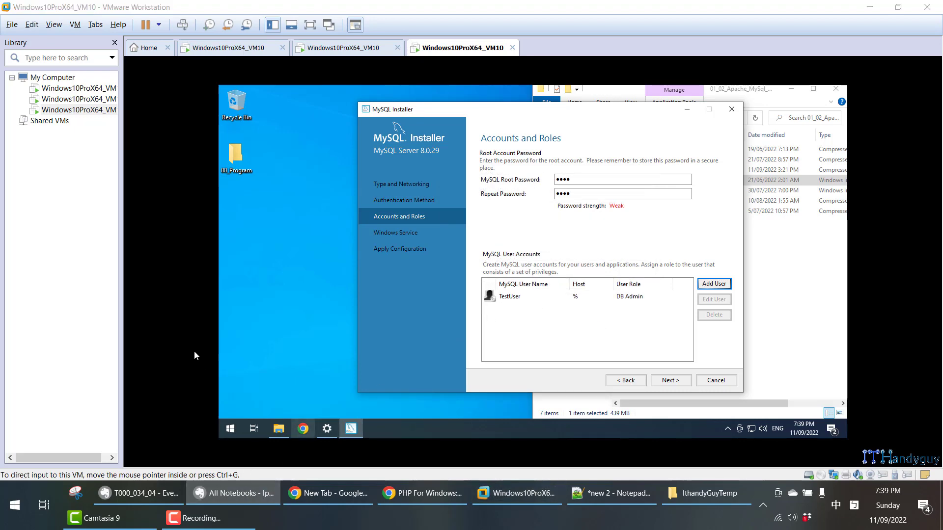
{"action": "left_click", "coordinate": [160, 497]}
{"action": "scroll", "coordinate": [230, 366], "scroll_direction": "down", "scroll_amount": 15}
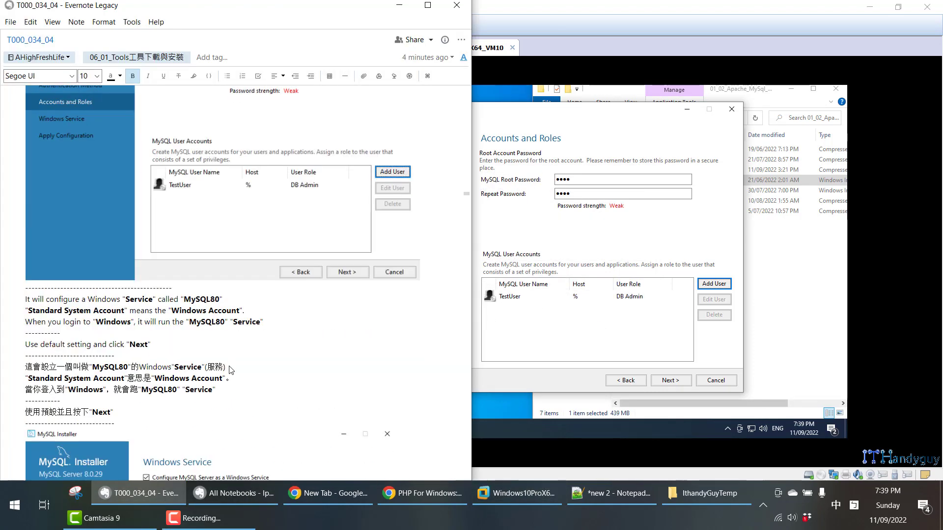
{"action": "left_click", "coordinate": [675, 386]}
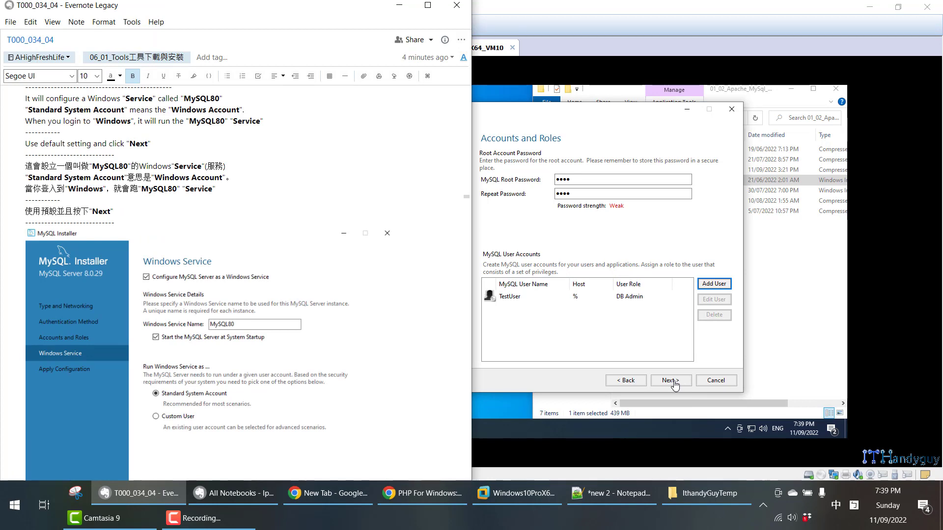
{"action": "left_click", "coordinate": [671, 381]}
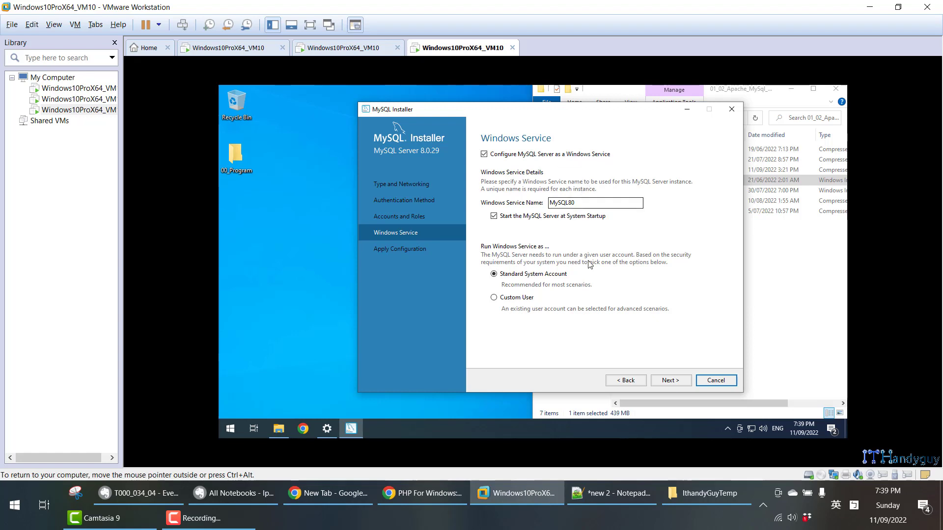
- Open the Services app in the virtual machine and arrange it beside the MySQL Installer window
{"action": "key", "text": "super"}
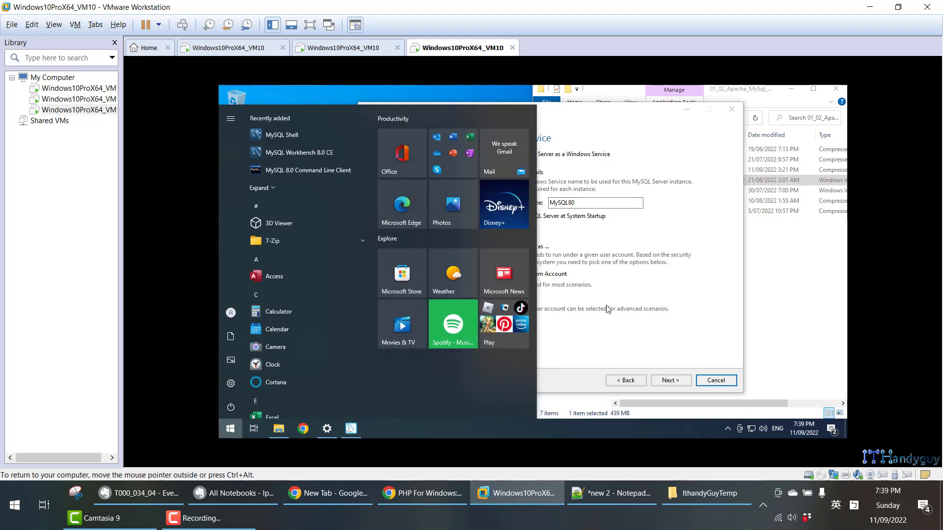
{"action": "type", "text": "serv"}
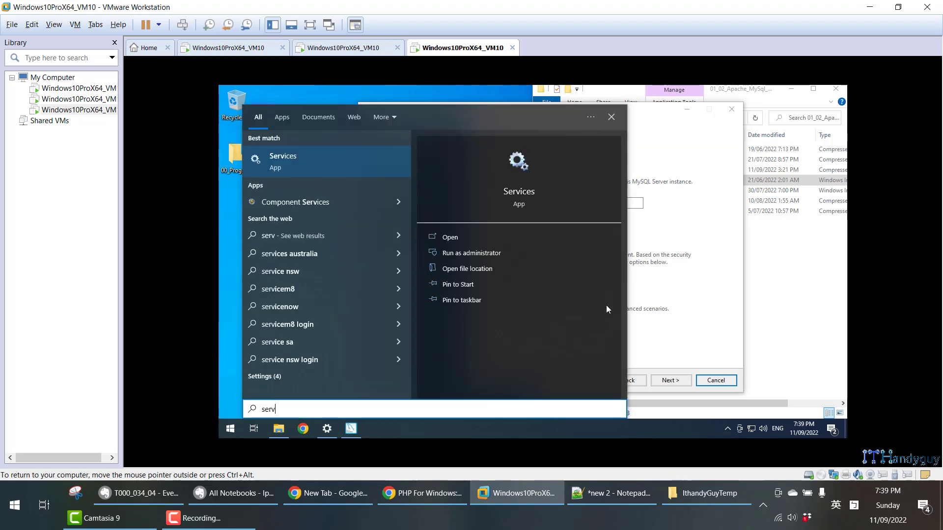
{"action": "key", "text": "Escape"}
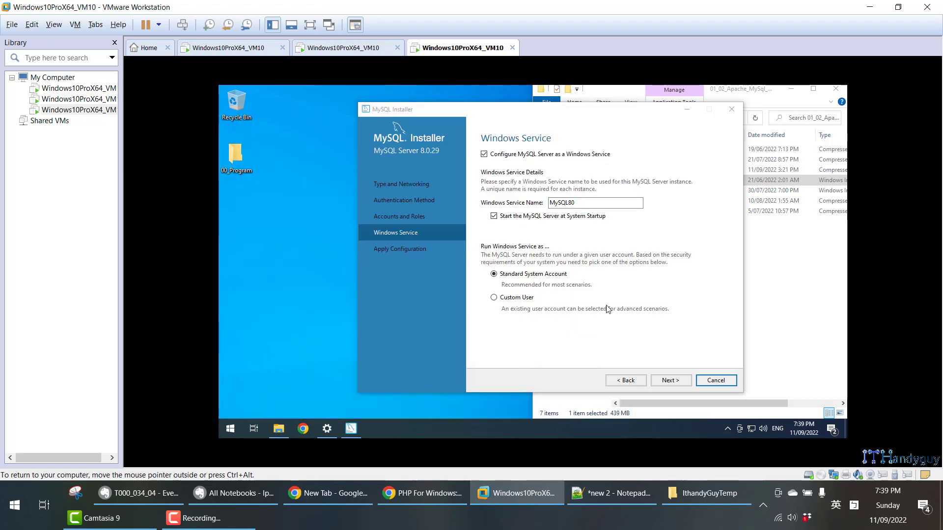
{"action": "left_click", "coordinate": [580, 252]}
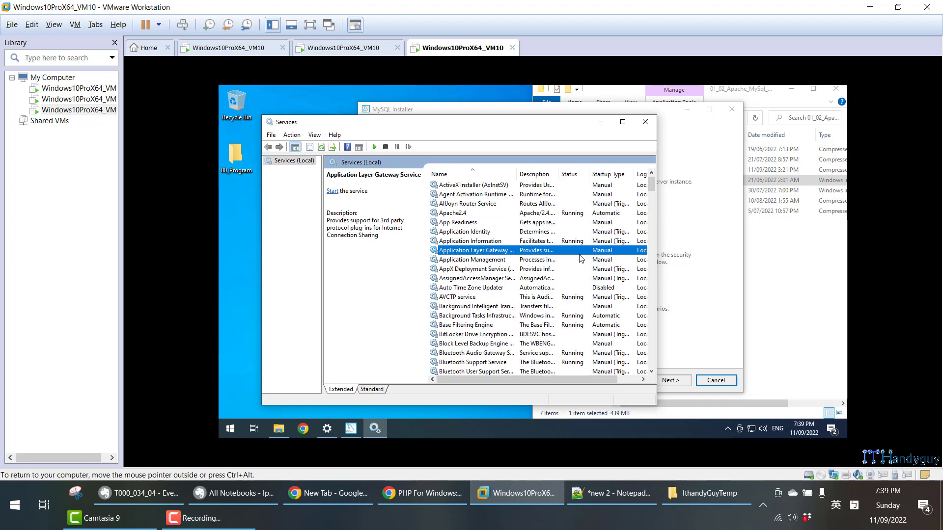
{"action": "key", "text": "super+Left"}
{"action": "left_click", "coordinate": [505, 241]}
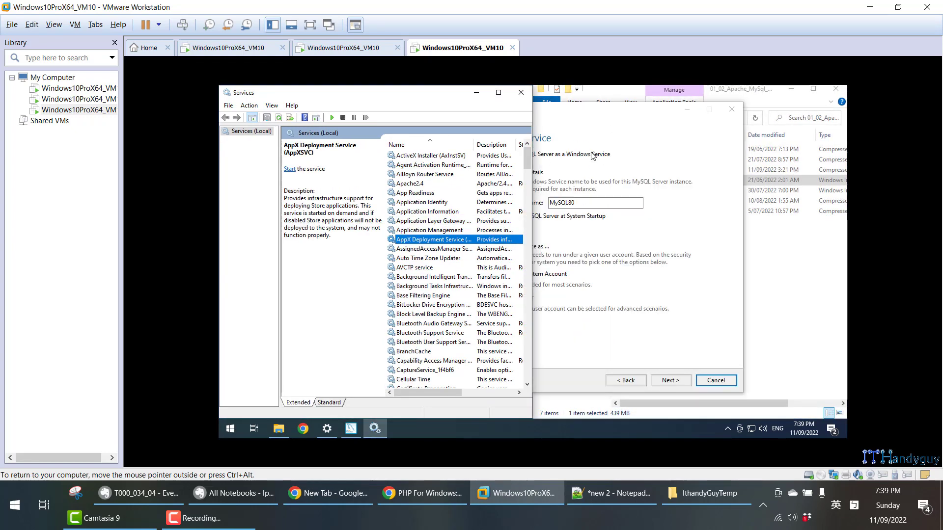
{"action": "left_click", "coordinate": [628, 120]}
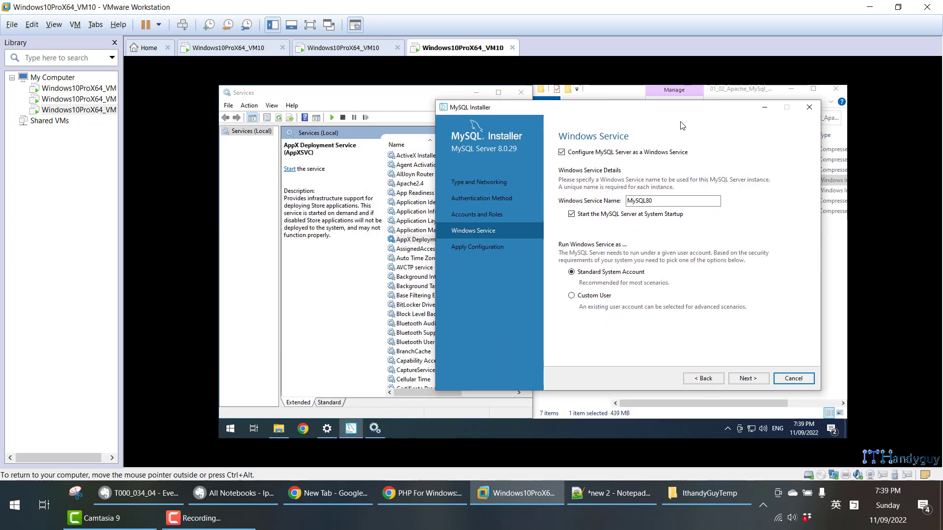
{"action": "left_click", "coordinate": [383, 93]}
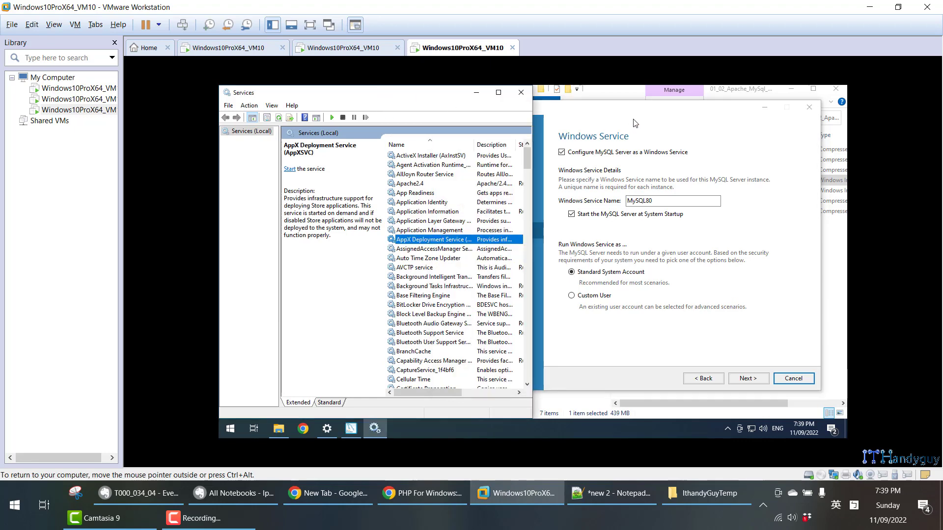
{"action": "left_click", "coordinate": [635, 123]}
{"action": "left_click", "coordinate": [399, 97]}
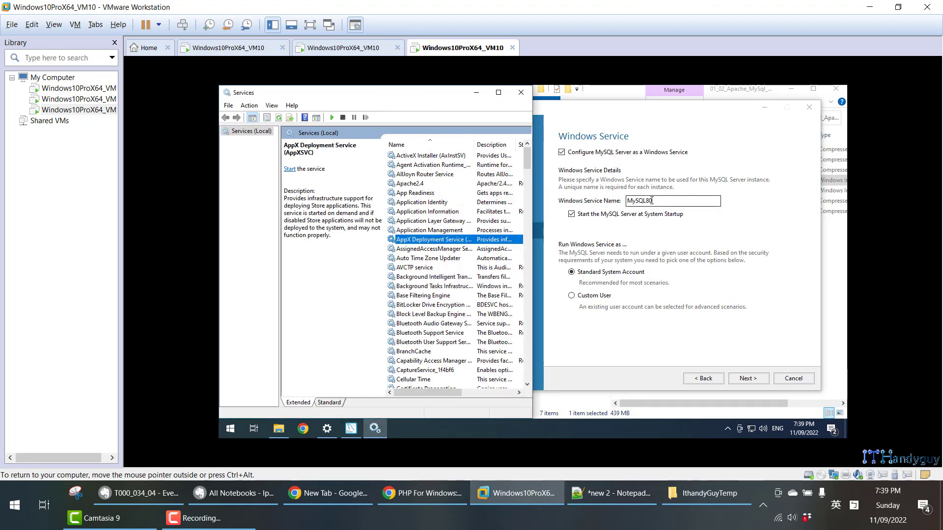
- Highlight the MySQL80 service name and try the Custom User option before reselecting Standard System Account
{"action": "left_click_drag", "start_coordinate": [652, 200], "coordinate": [629, 200]}
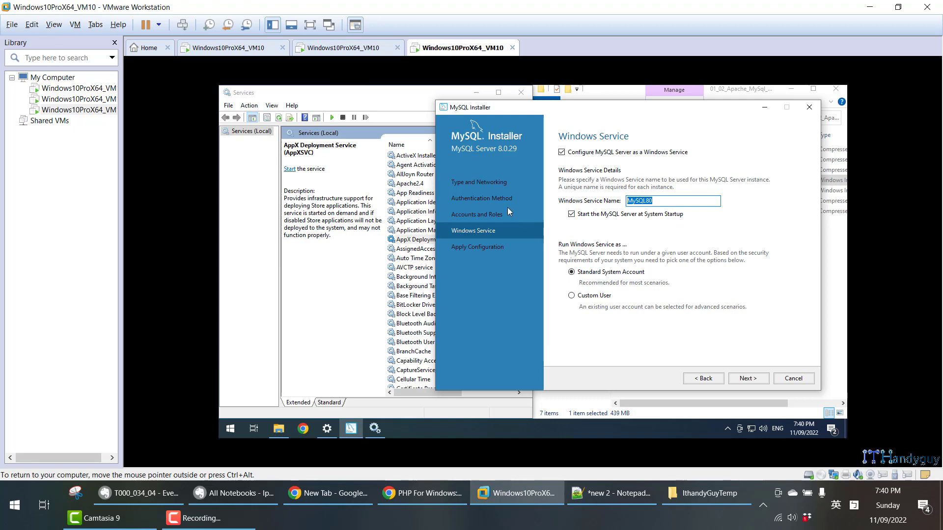
{"action": "left_click", "coordinate": [398, 109]}
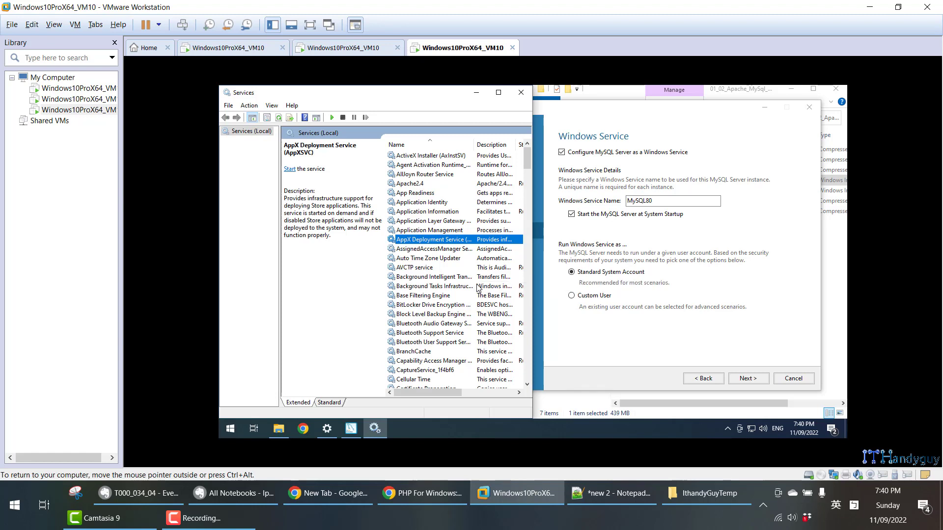
{"action": "left_click", "coordinate": [571, 295]}
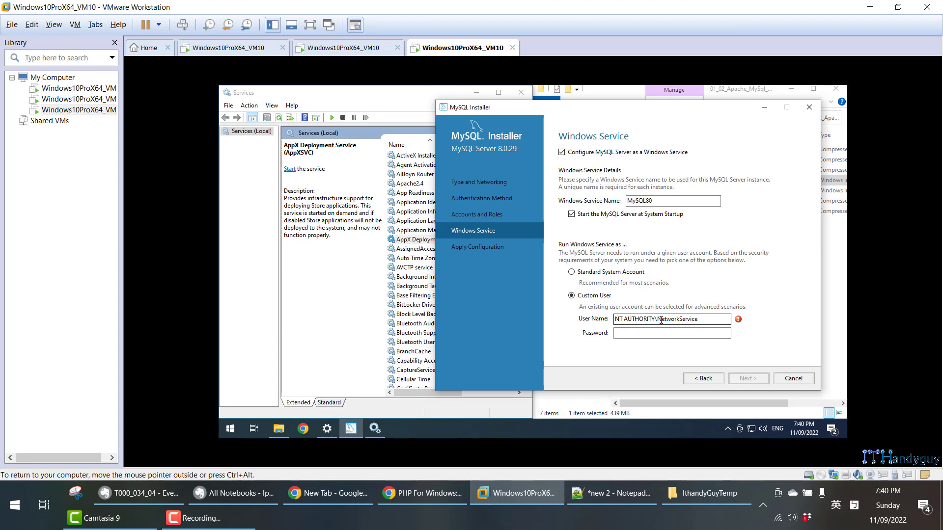
{"action": "left_click", "coordinate": [572, 272]}
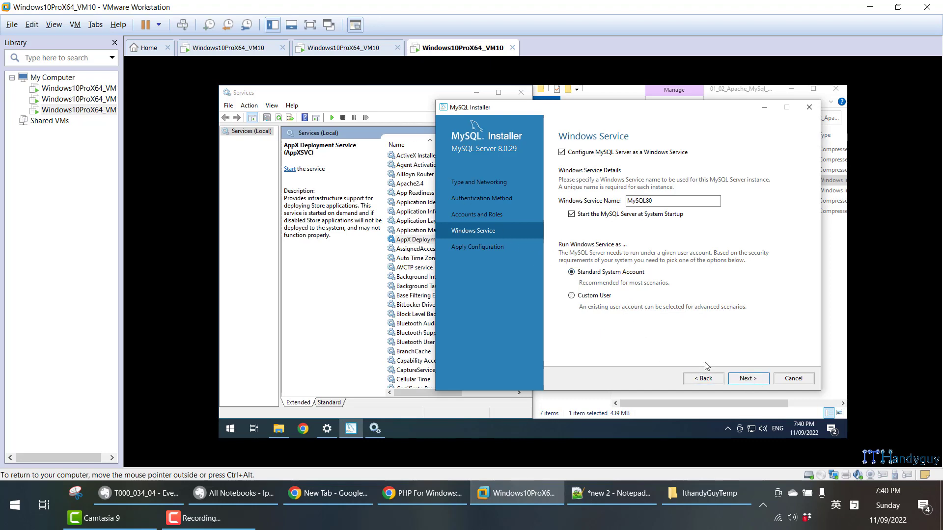
- Look through the services beginning with M in the Services list for a MySQL80 entry
{"action": "left_click", "coordinate": [407, 286]}
{"action": "key", "text": "m"}
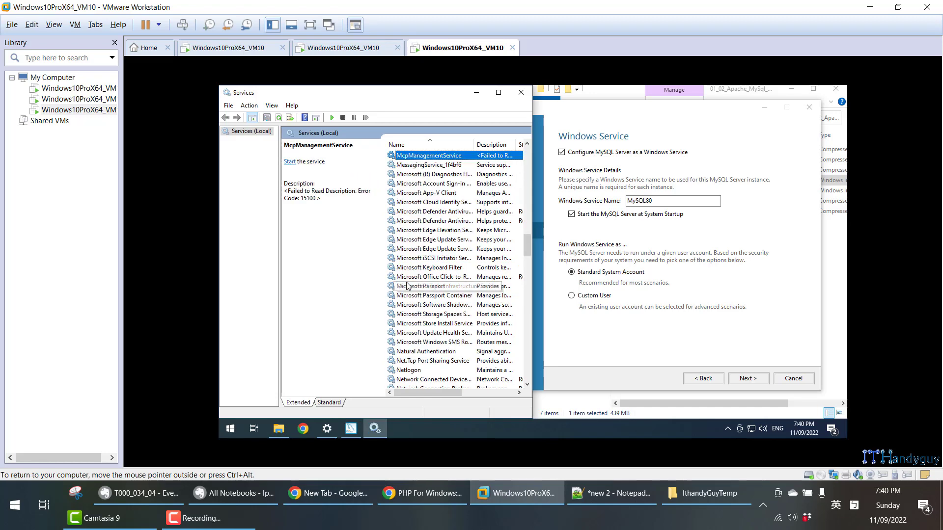
{"action": "key", "text": "Down"}
{"action": "key", "text": "Down"}
{"action": "key", "text": "Down"}
{"action": "key", "text": "Down"}
{"action": "key", "text": "Down"}
{"action": "key", "text": "Down"}
{"action": "key", "text": "Down"}
{"action": "key", "text": "Down"}
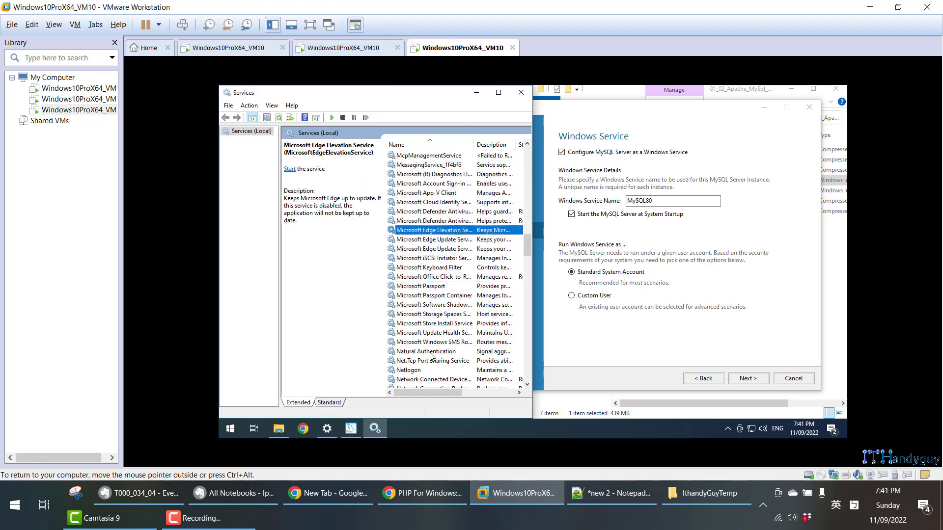
{"action": "key", "text": "Down"}
{"action": "key", "text": "Down"}
{"action": "key", "text": "Down"}
{"action": "key", "text": "Down"}
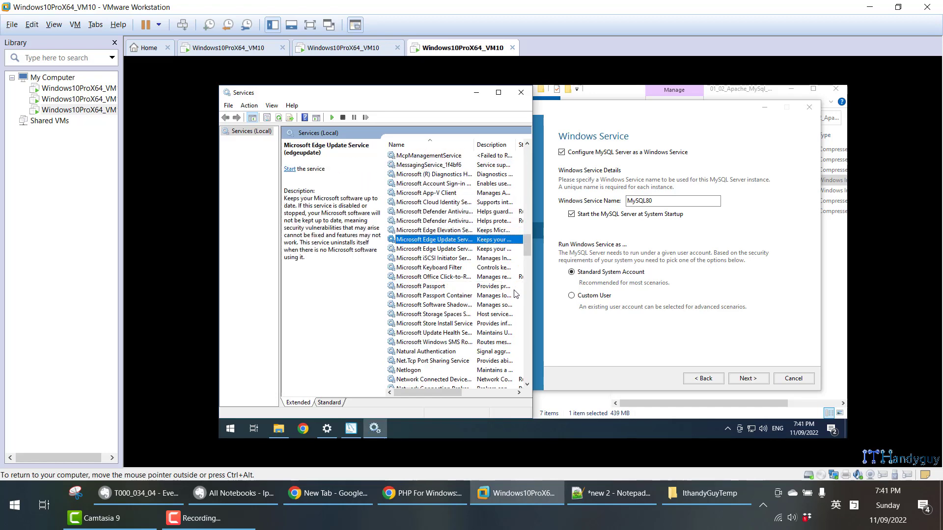
{"action": "key", "text": "Down"}
{"action": "key", "text": "Down"}
{"action": "key", "text": "Down"}
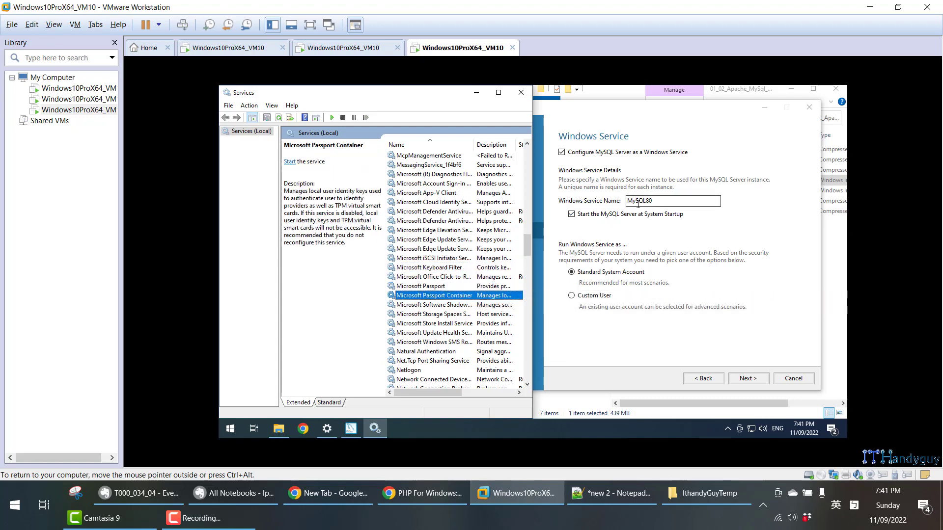
{"action": "key", "text": "Down"}
{"action": "key", "text": "Down"}
{"action": "key", "text": "Down"}
{"action": "key", "text": "Down"}
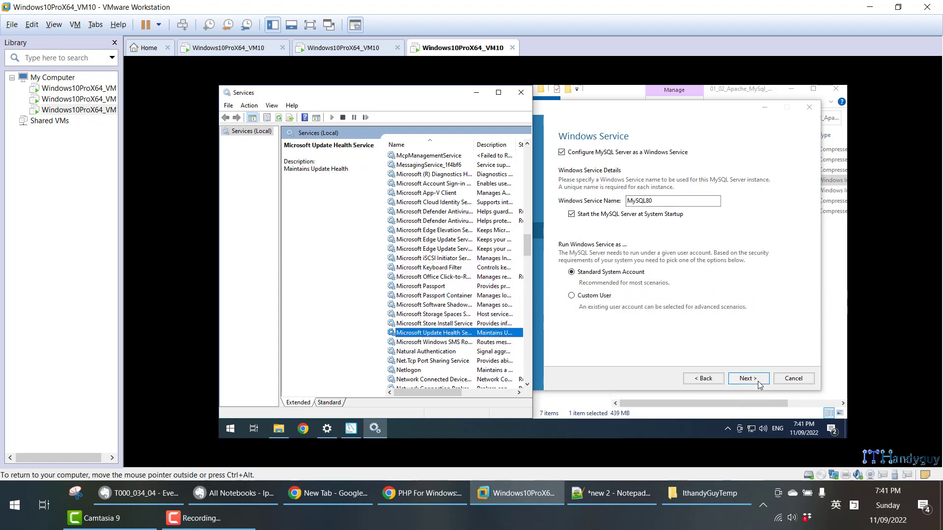
- Accept the Windows Service settings and execute the MySQL Server 8.0.29 configuration
{"action": "left_click", "coordinate": [747, 379]}
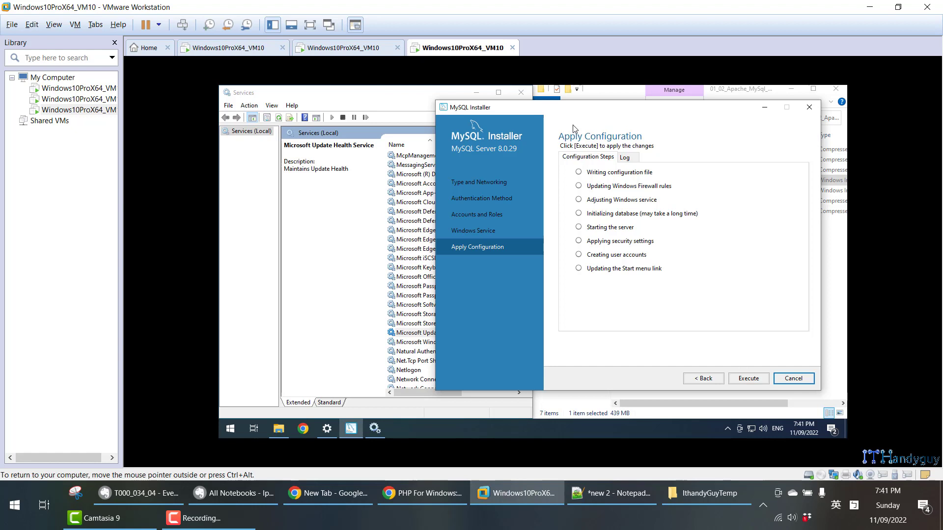
{"action": "left_click_drag", "start_coordinate": [589, 115], "coordinate": [599, 111]}
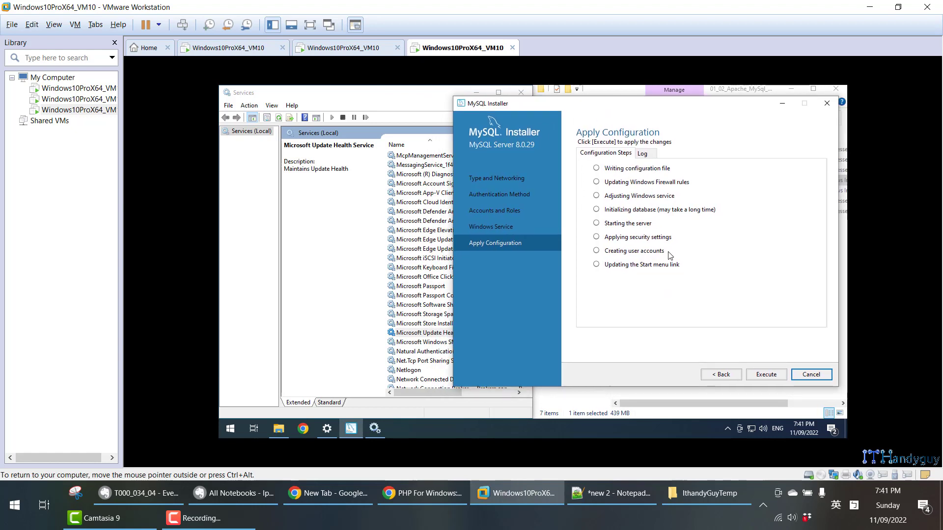
{"action": "left_click", "coordinate": [777, 375]}
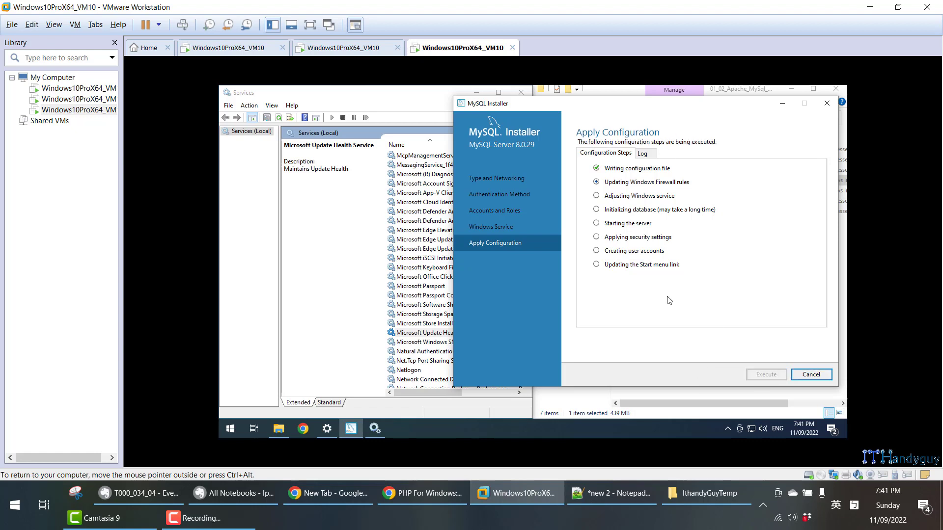
- Select the MySQL80 service in the Services list to examine it
{"action": "left_click", "coordinate": [429, 103]}
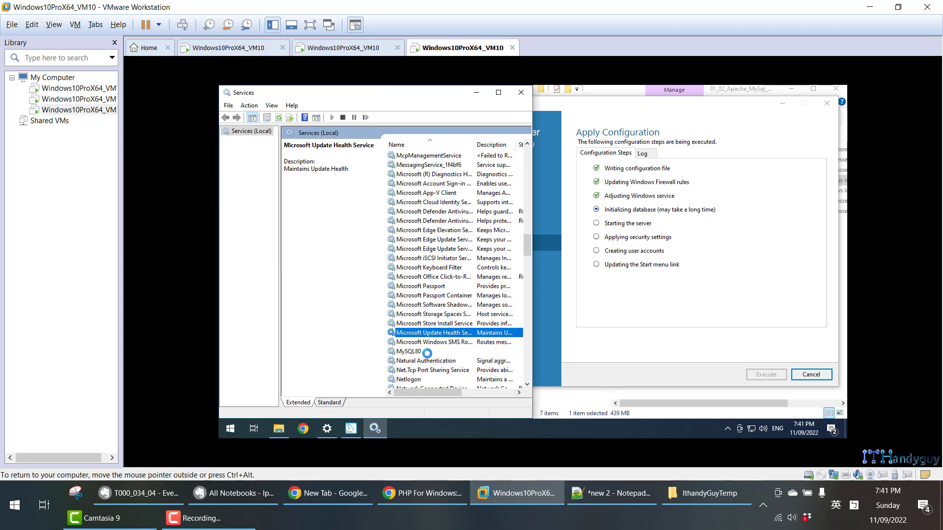
{"action": "left_click", "coordinate": [425, 351]}
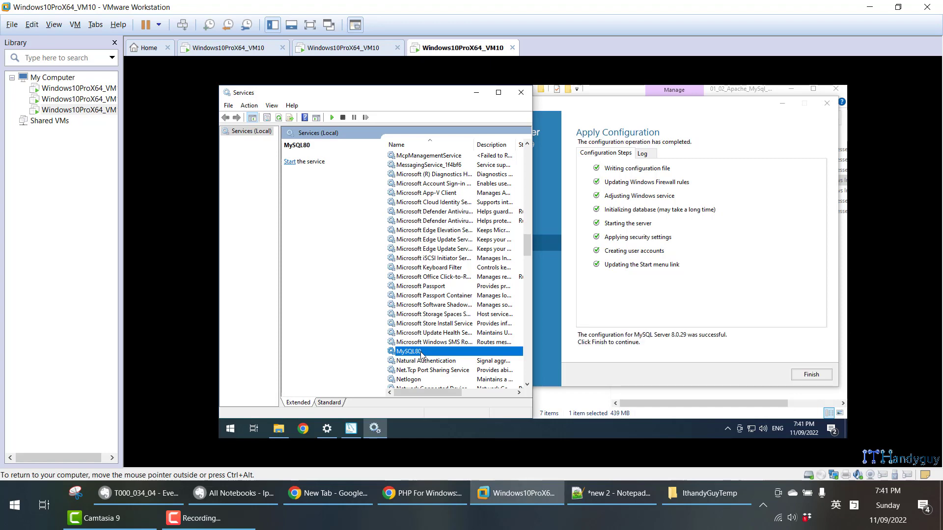
- Consult the Evernote installation notes up to the MySQL Router section and finish the MySQL Server 8.0.29 configuration in the virtual machine
{"action": "left_click", "coordinate": [231, 495]}
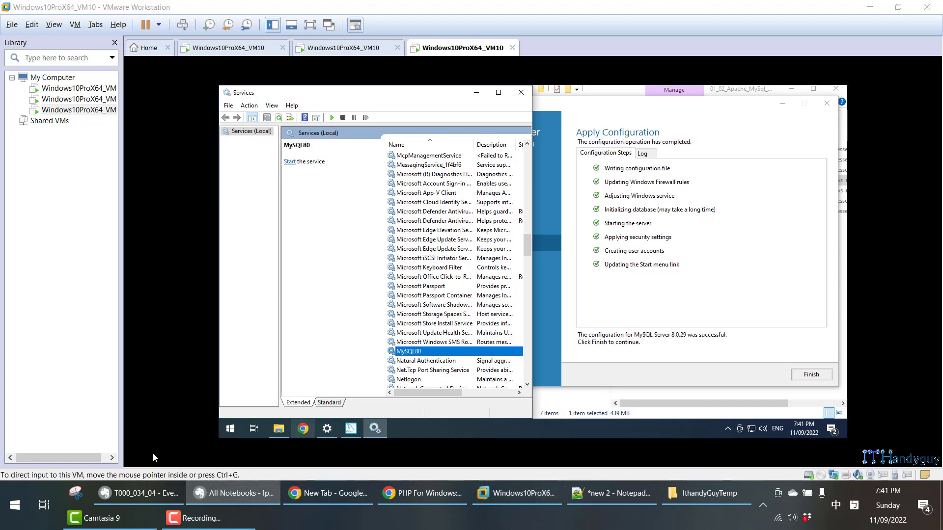
{"action": "left_click", "coordinate": [152, 494]}
{"action": "scroll", "coordinate": [260, 299], "scroll_direction": "down", "scroll_amount": 8}
{"action": "scroll", "coordinate": [259, 298], "scroll_direction": "down", "scroll_amount": 10}
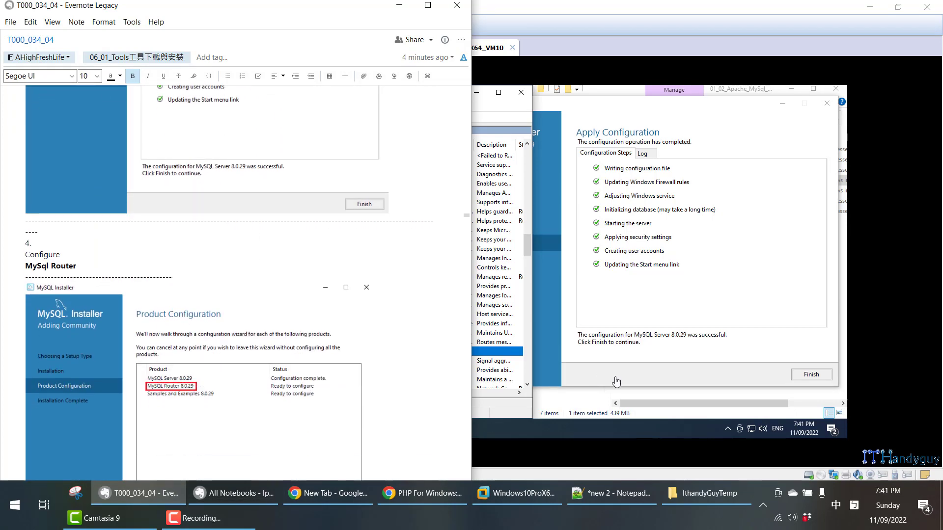
{"action": "left_click", "coordinate": [819, 378]}
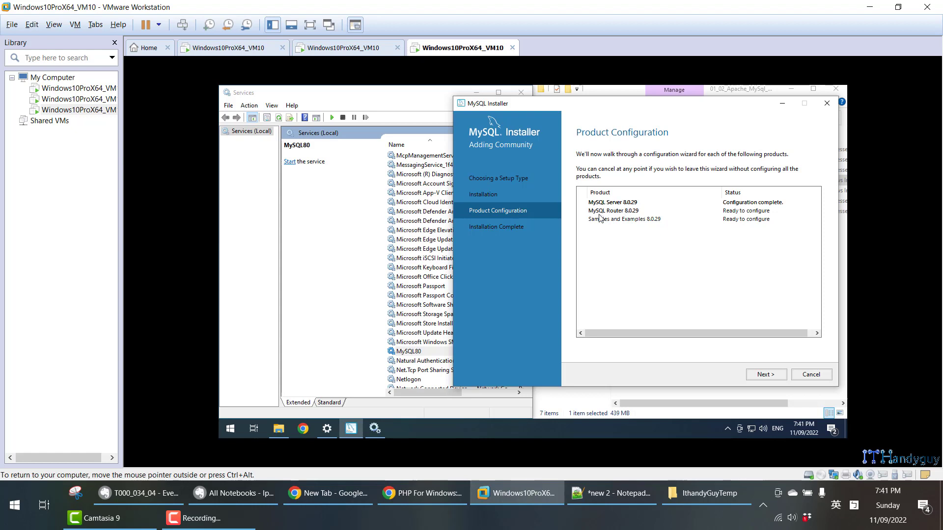
- Finish the MySQL Router 8.0.29 configuration with its default settings and proceed to the Samples and Examples configuration
{"action": "left_click", "coordinate": [775, 374]}
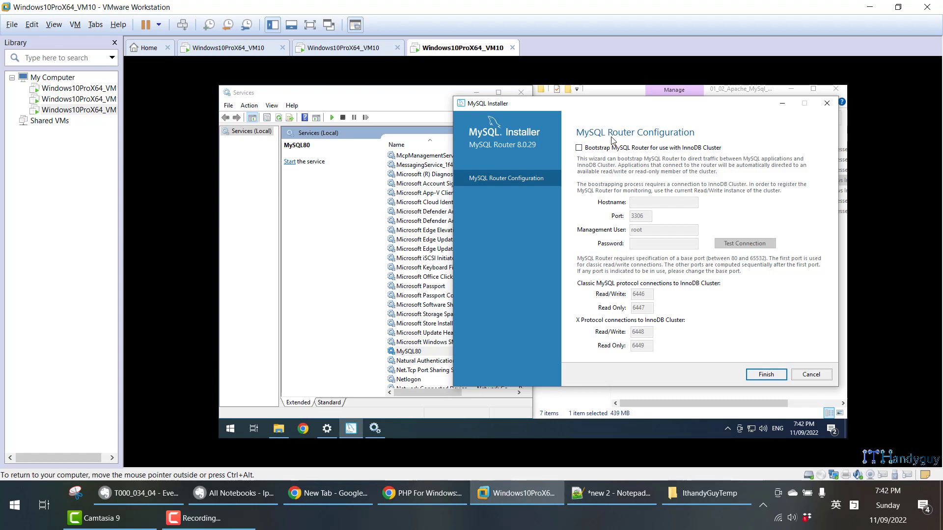
{"action": "left_click", "coordinate": [757, 372]}
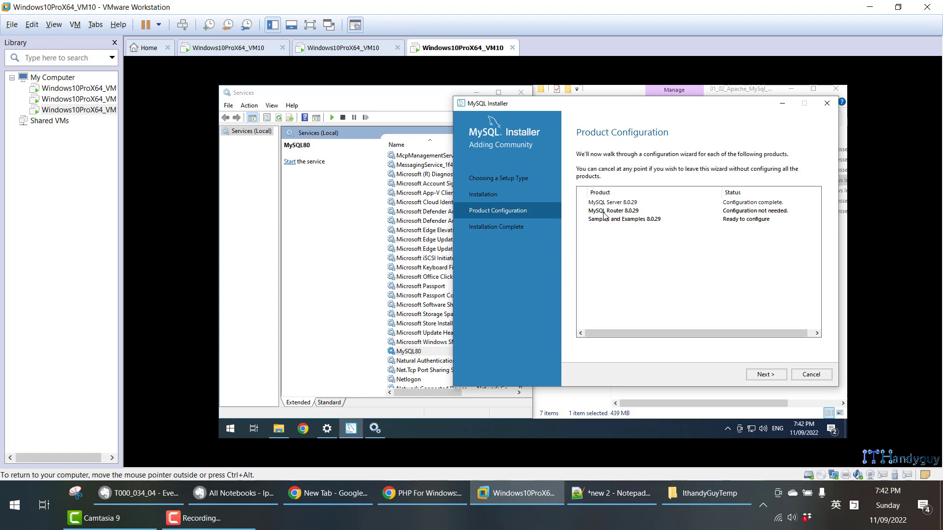
{"action": "left_click", "coordinate": [757, 377]}
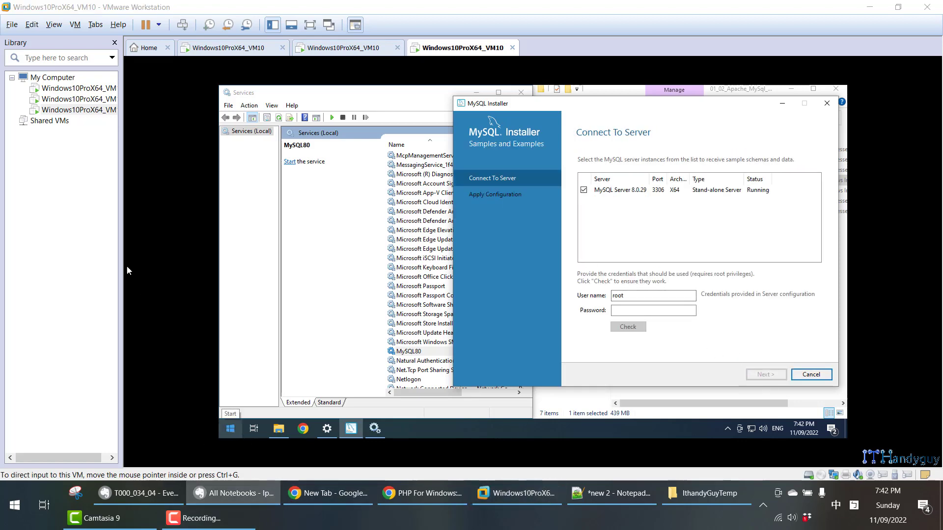
- Consult the Evernote notes on Samples and Examples, enter the root account password for MySQL Server 8.0.29 and check the connection
{"action": "left_click", "coordinate": [170, 494]}
{"action": "scroll", "coordinate": [188, 467], "scroll_direction": "down", "scroll_amount": 15}
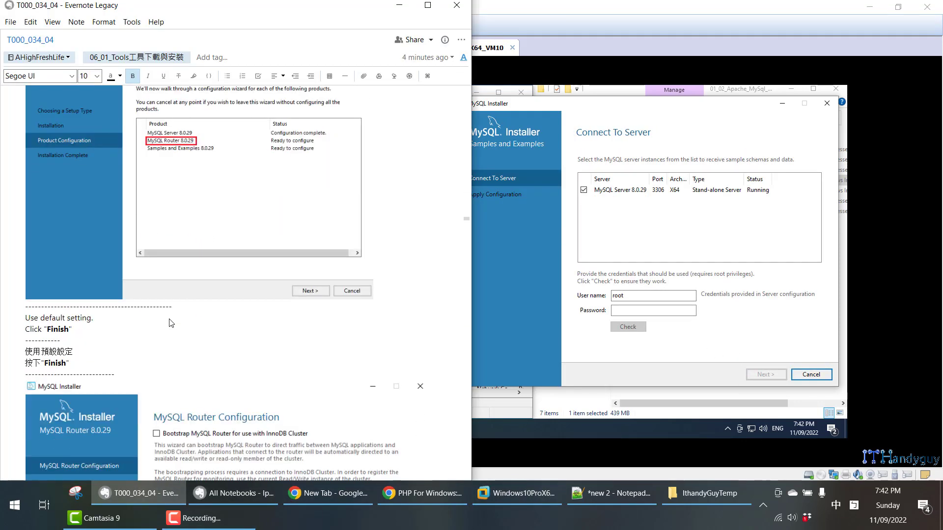
{"action": "scroll", "coordinate": [178, 326], "scroll_direction": "down", "scroll_amount": 5}
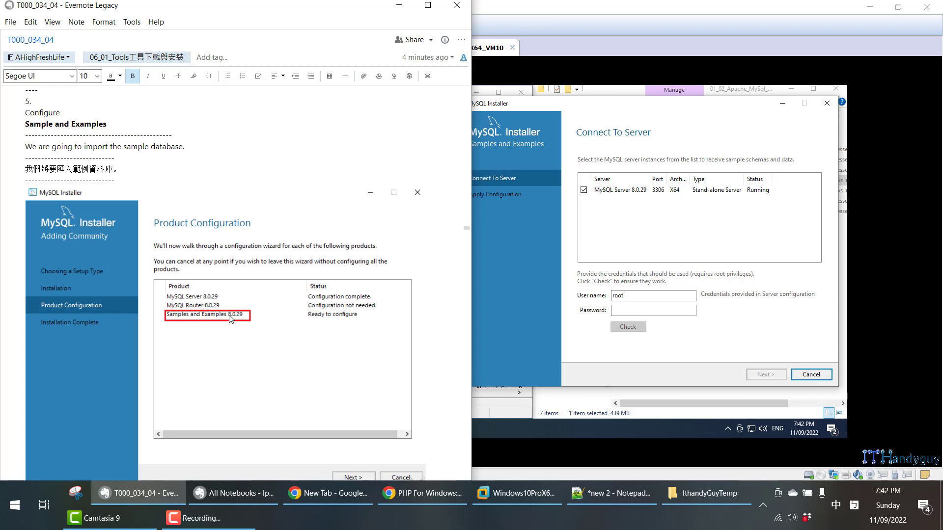
{"action": "left_click", "coordinate": [626, 312]}
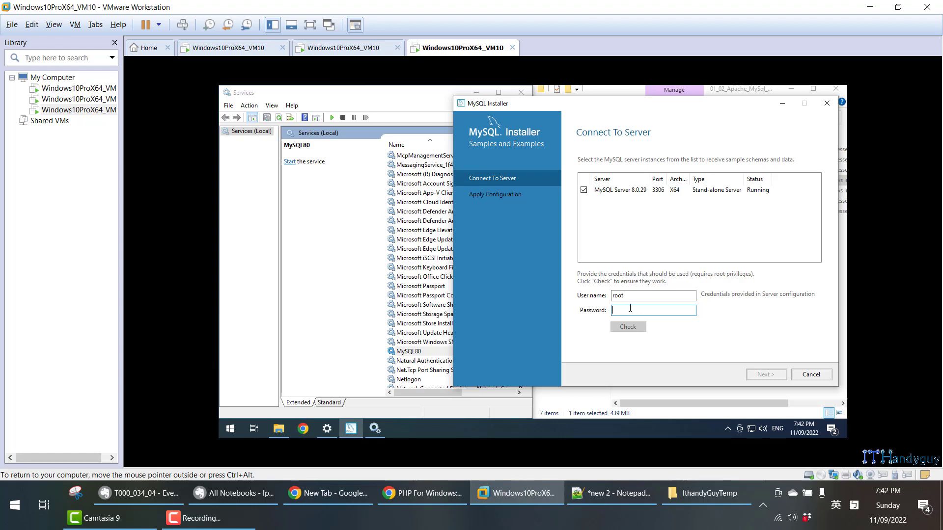
{"action": "type", "text": "1234"}
{"action": "left_click", "coordinate": [634, 330]}
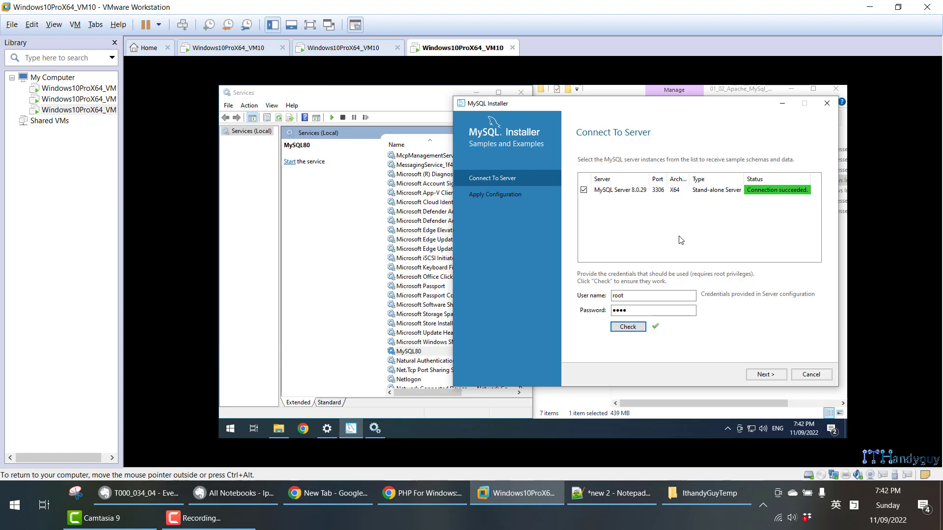
- Execute the Samples and Examples 8.0.29 configuration, review its log and finish it
{"action": "left_click", "coordinate": [765, 375]}
{"action": "left_click", "coordinate": [756, 374]}
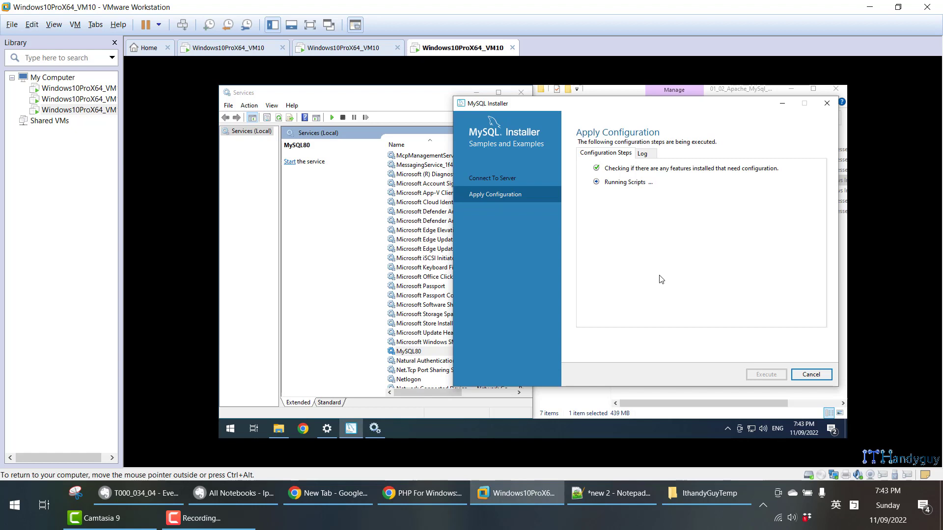
{"action": "left_click", "coordinate": [641, 154]}
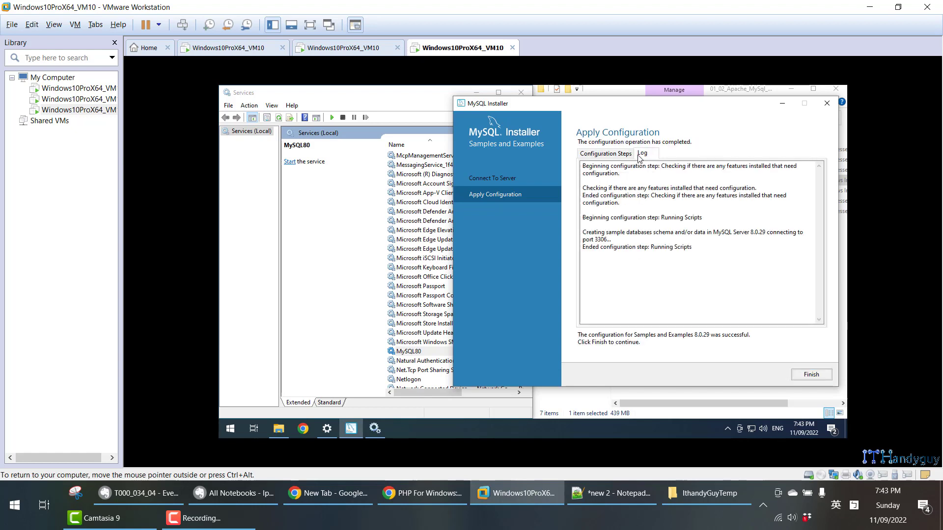
{"action": "left_click", "coordinate": [606, 154]}
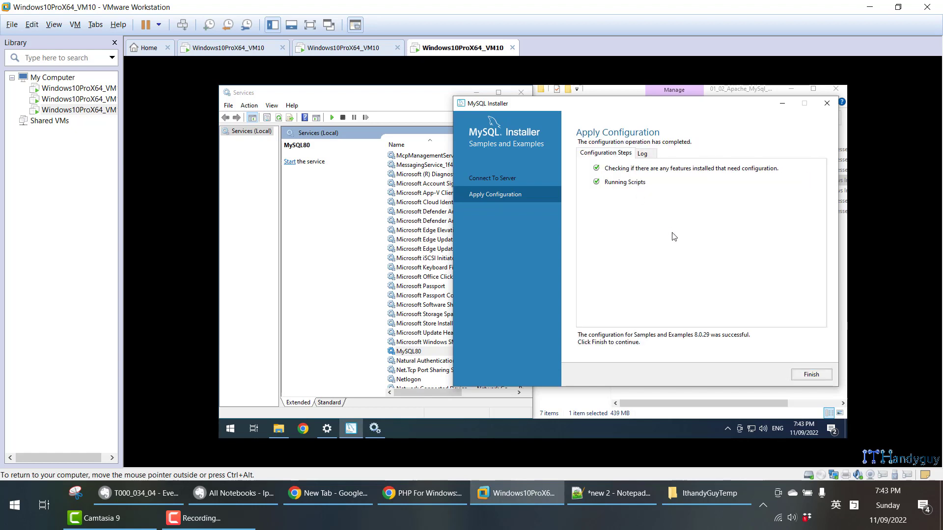
{"action": "left_click", "coordinate": [815, 375]}
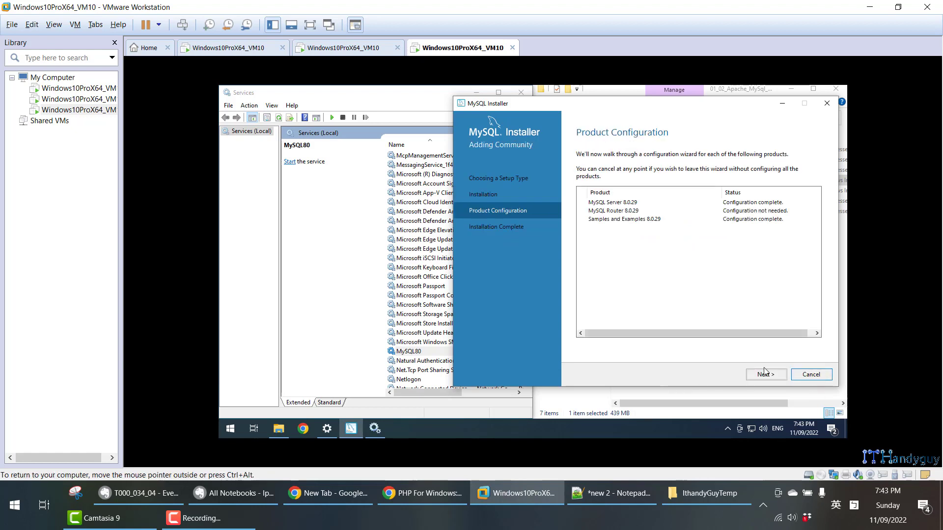
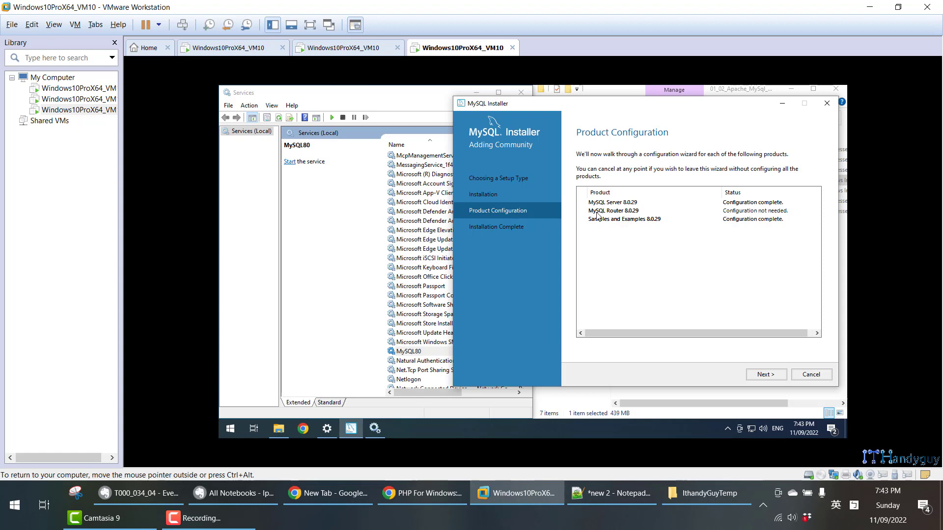
- Finish the MySQL Installer with MySQL Workbench and MySQL Shell set to start, and consult the Evernote notes on completing the configuration
{"action": "left_click", "coordinate": [775, 376]}
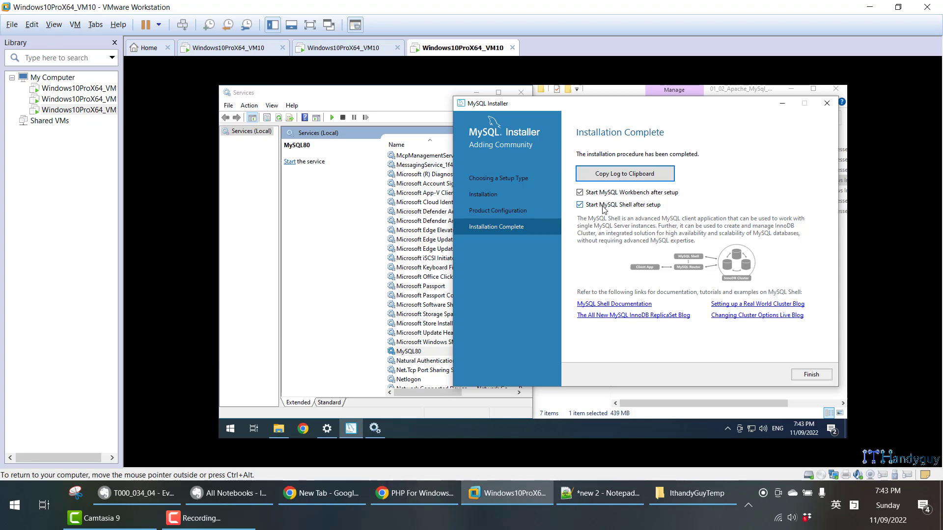
{"action": "left_click", "coordinate": [813, 375]}
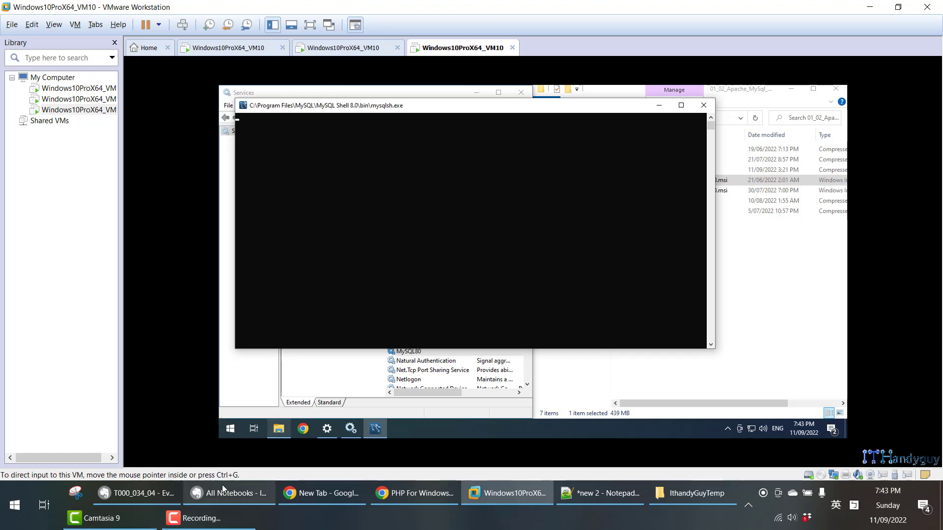
{"action": "mouse_move", "coordinate": [163, 497]}
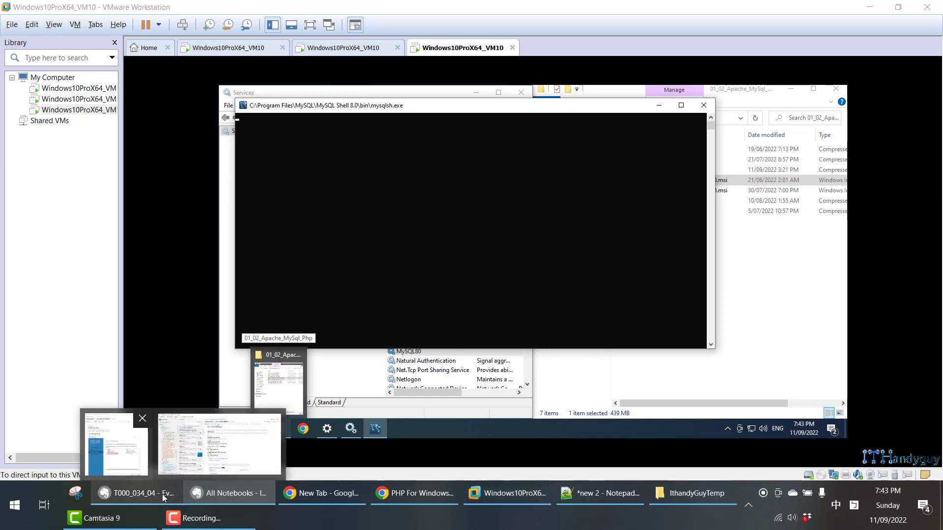
{"action": "left_click", "coordinate": [117, 444]}
{"action": "scroll", "coordinate": [155, 268], "scroll_direction": "down", "scroll_amount": 8}
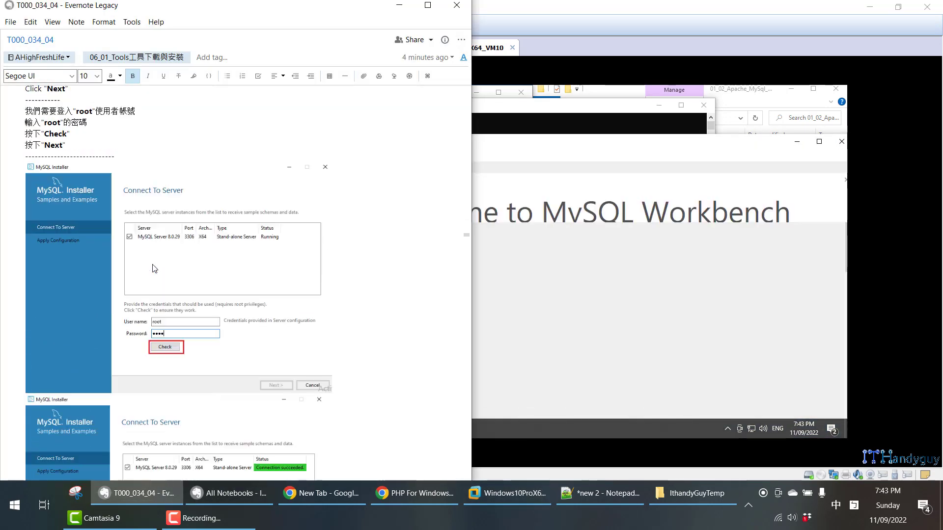
{"action": "scroll", "coordinate": [155, 268], "scroll_direction": "down", "scroll_amount": 10}
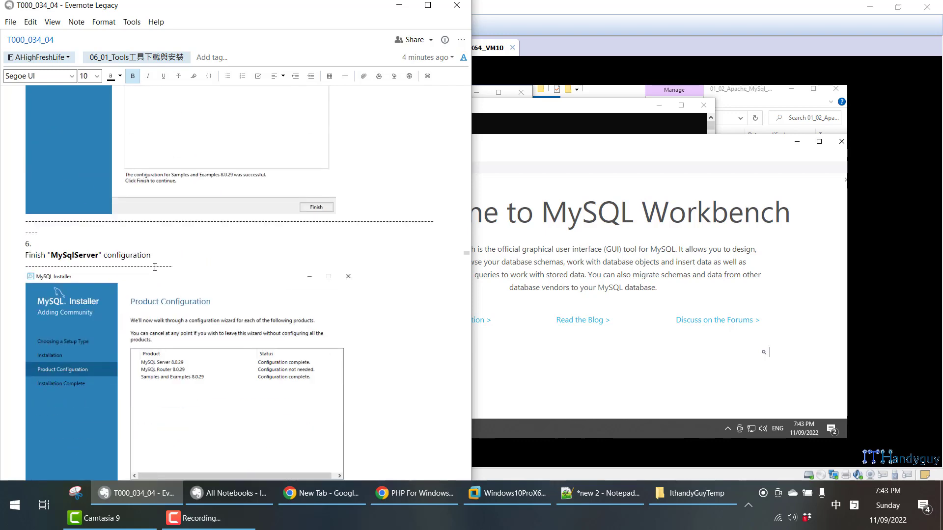
{"action": "scroll", "coordinate": [155, 266], "scroll_direction": "down", "scroll_amount": 10}
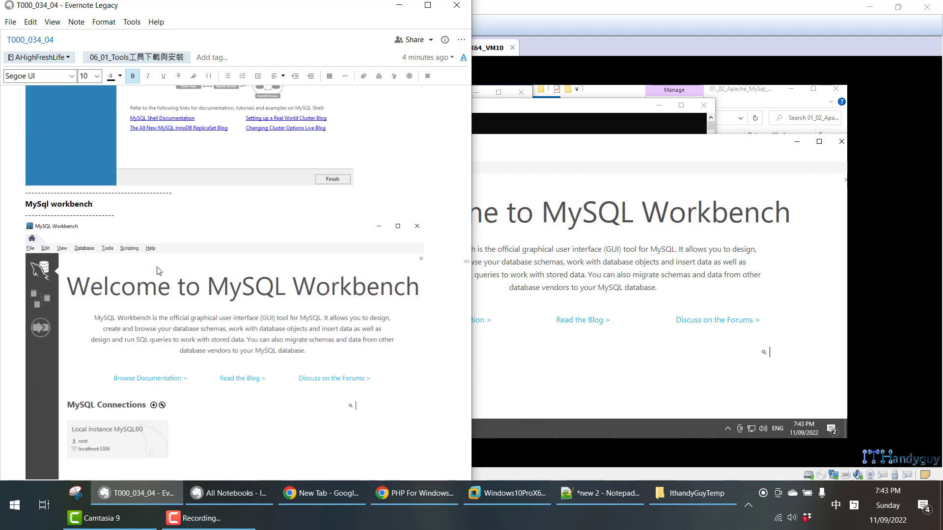
{"action": "scroll", "coordinate": [157, 271], "scroll_direction": "down", "scroll_amount": 5}
- Close the MySQL Workbench and MySQL Shell windows in the virtual machine
{"action": "left_click", "coordinate": [721, 145]}
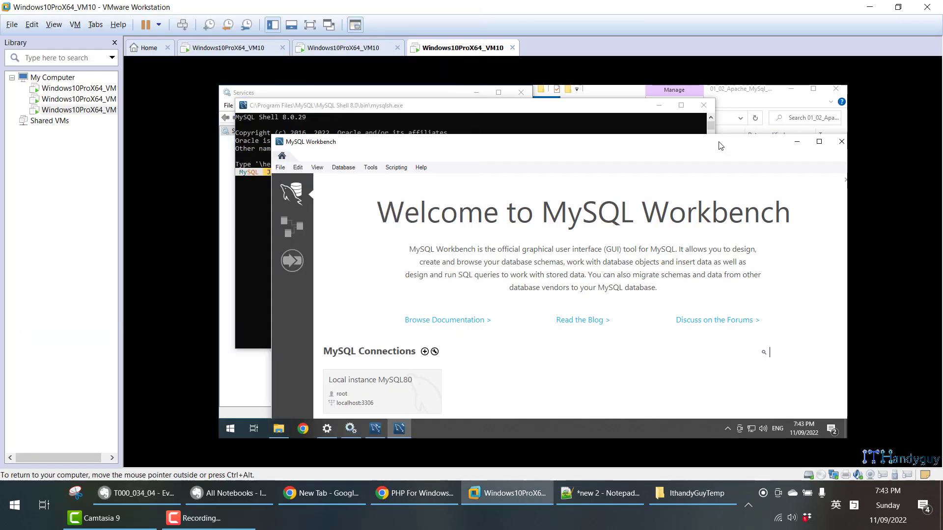
{"action": "left_click", "coordinate": [841, 141]}
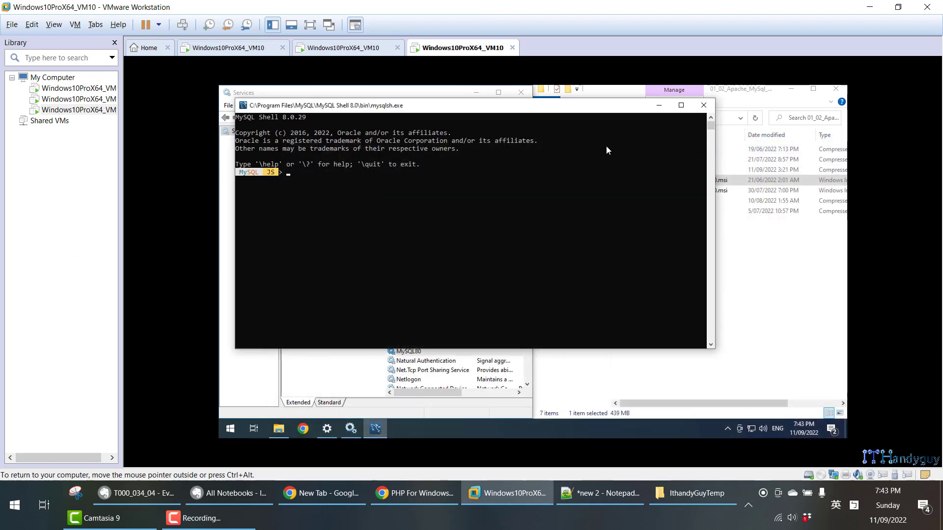
{"action": "left_click", "coordinate": [704, 105]}
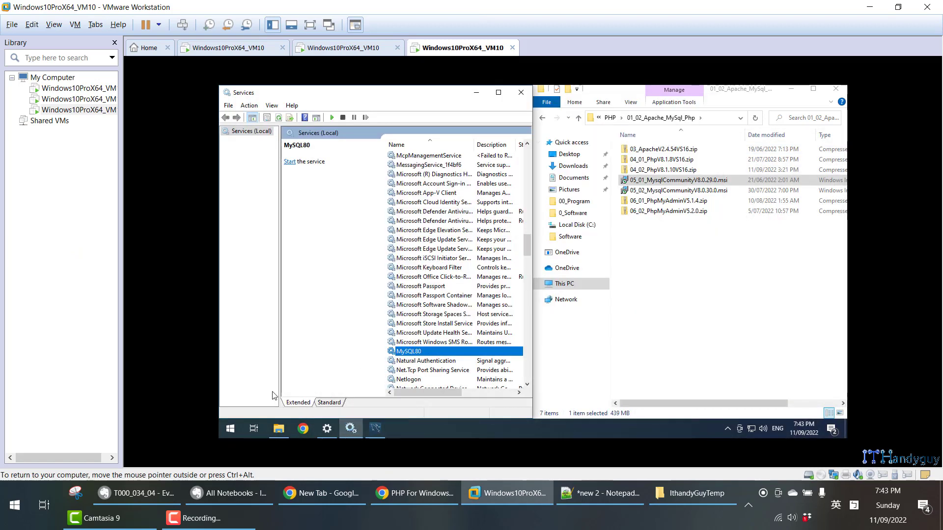
- Examine the full list of recently added programs in the virtual machine for the MySQL entries
{"action": "left_click", "coordinate": [230, 428]}
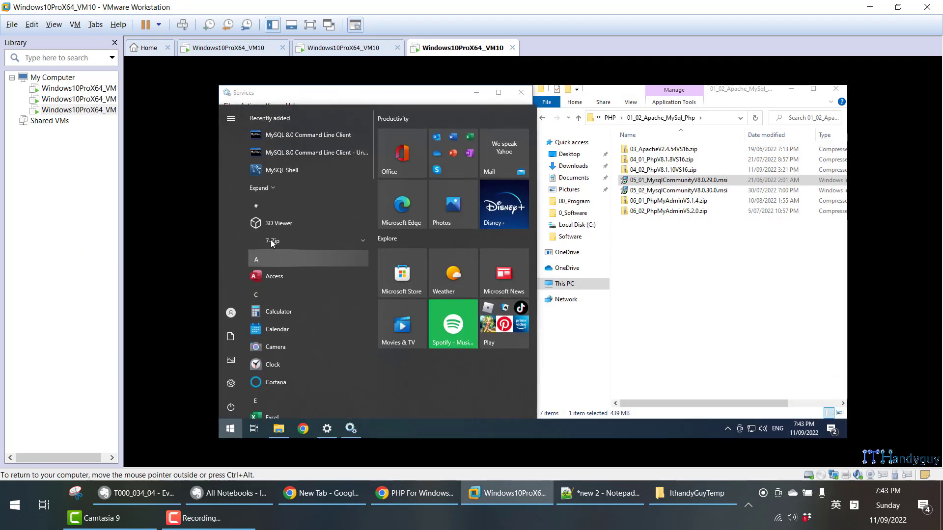
{"action": "left_click", "coordinate": [267, 189]}
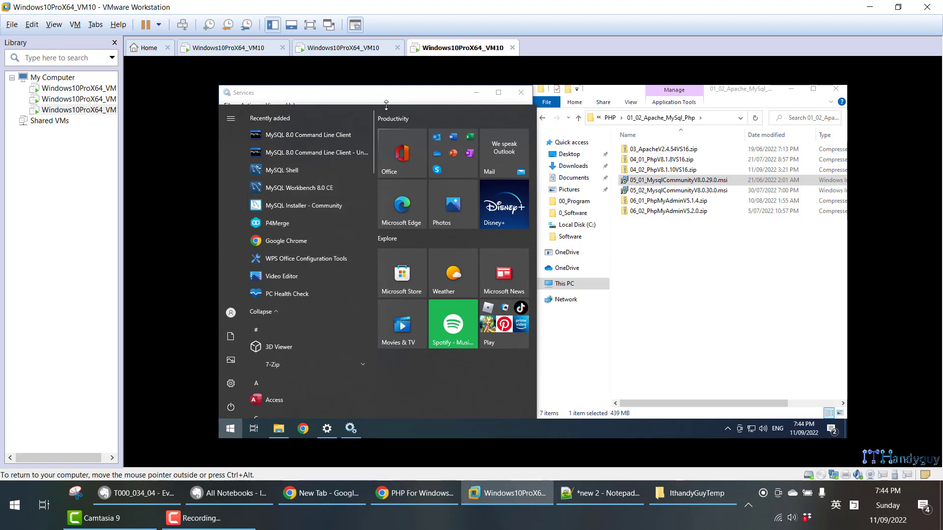
{"action": "left_click", "coordinate": [391, 96]}
- Maximize the Services window, refresh the service list and restart the MySQL80 service
{"action": "left_click", "coordinate": [497, 93]}
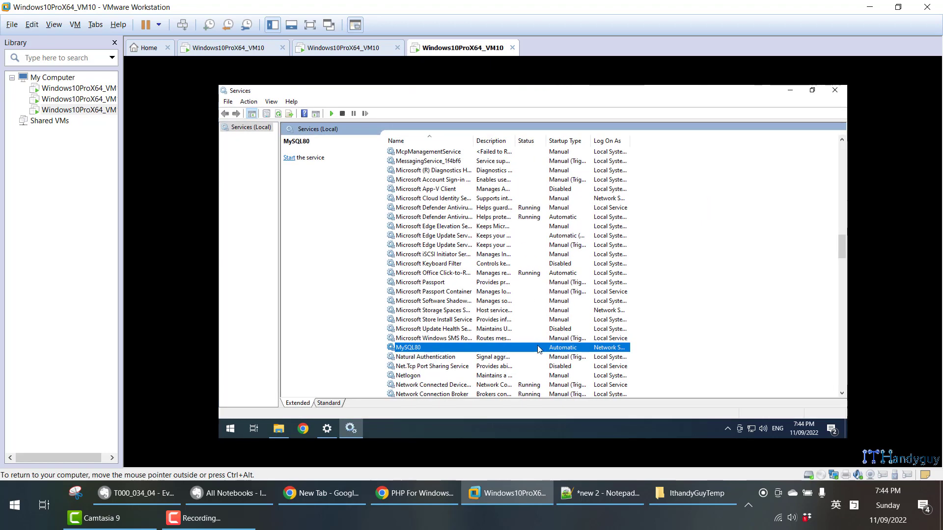
{"action": "key", "text": "F5"}
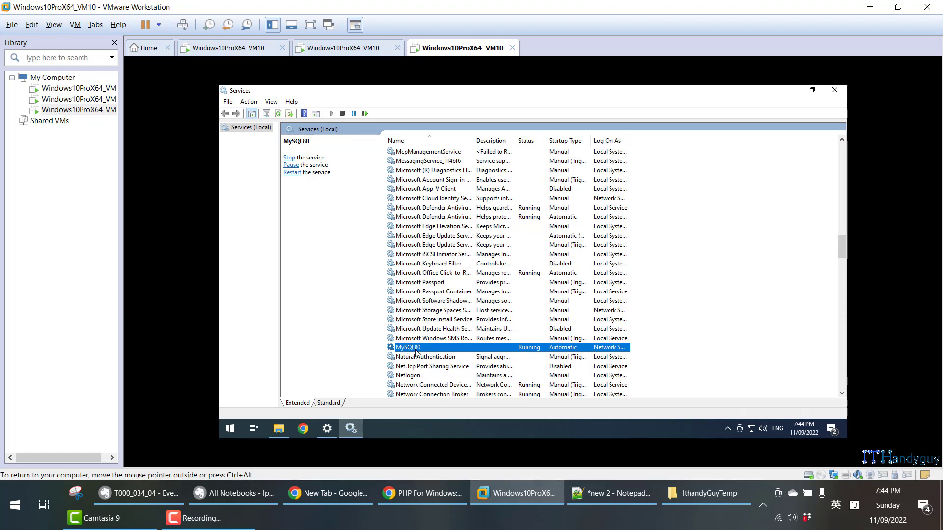
{"action": "right_click", "coordinate": [518, 347]}
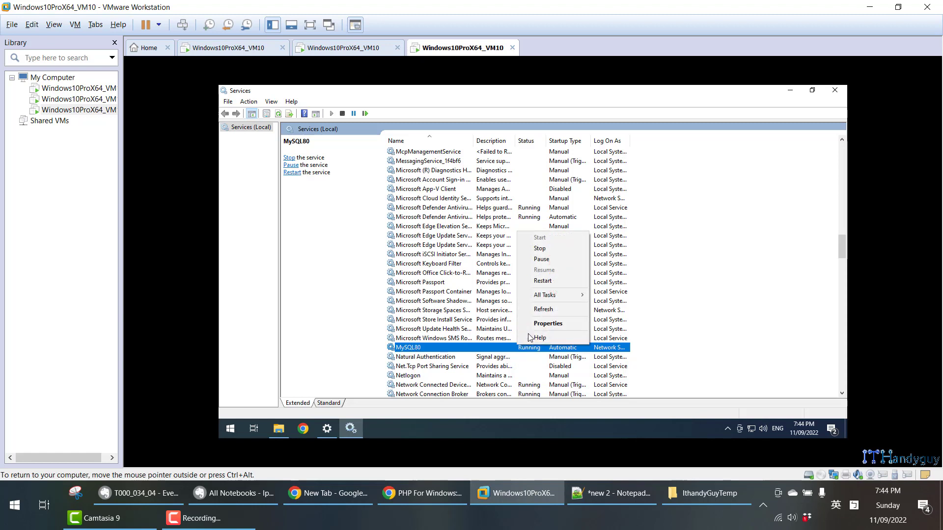
{"action": "left_click", "coordinate": [543, 281]}
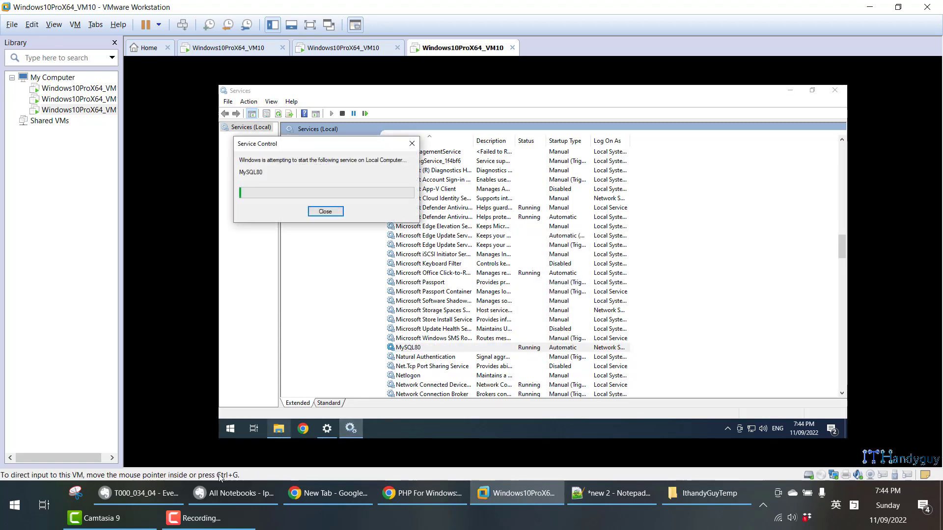
- Consult the Evernote notes on the MySQL program folders, the installed programs and the firewall inbound rules for ports 3306 and 33060
{"action": "left_click", "coordinate": [149, 486]}
{"action": "scroll", "coordinate": [152, 368], "scroll_direction": "down", "scroll_amount": 8}
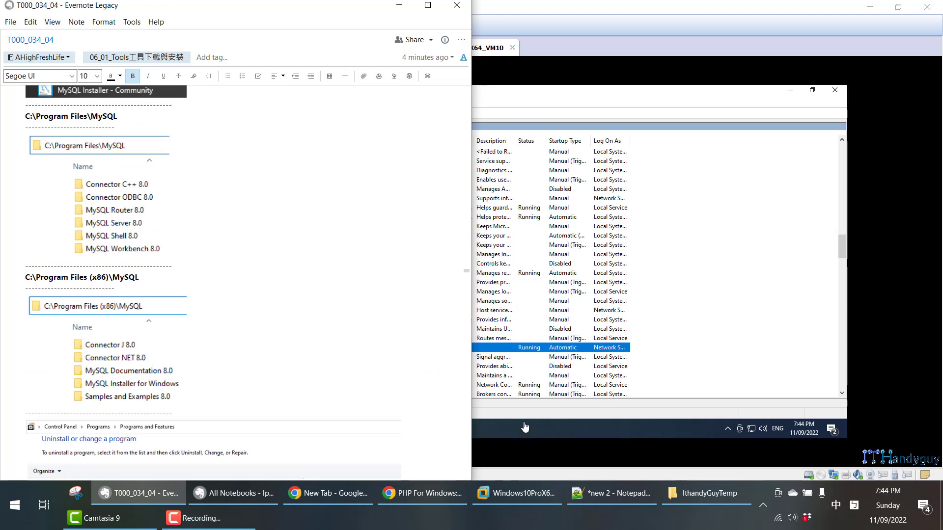
{"action": "scroll", "coordinate": [126, 349], "scroll_direction": "down", "scroll_amount": 9}
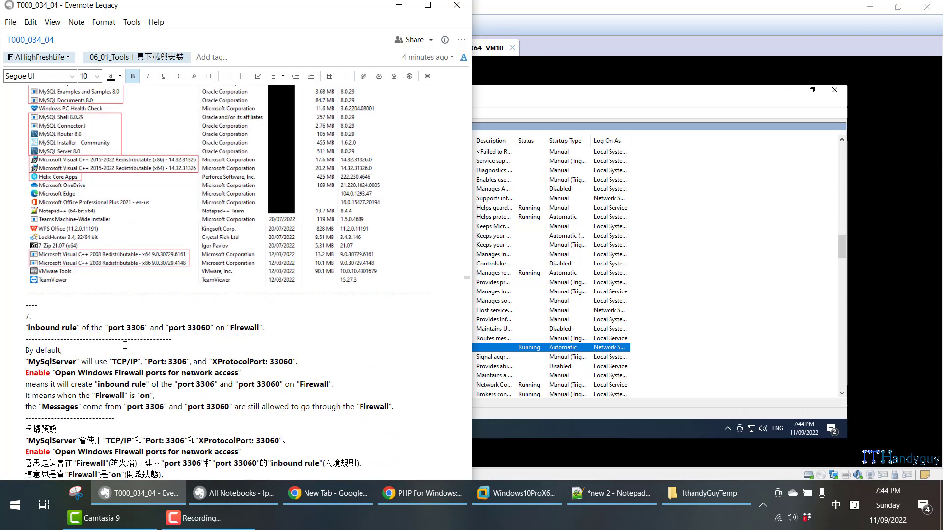
{"action": "scroll", "coordinate": [124, 345], "scroll_direction": "up", "scroll_amount": 5}
{"action": "scroll", "coordinate": [143, 278], "scroll_direction": "down", "scroll_amount": 8}
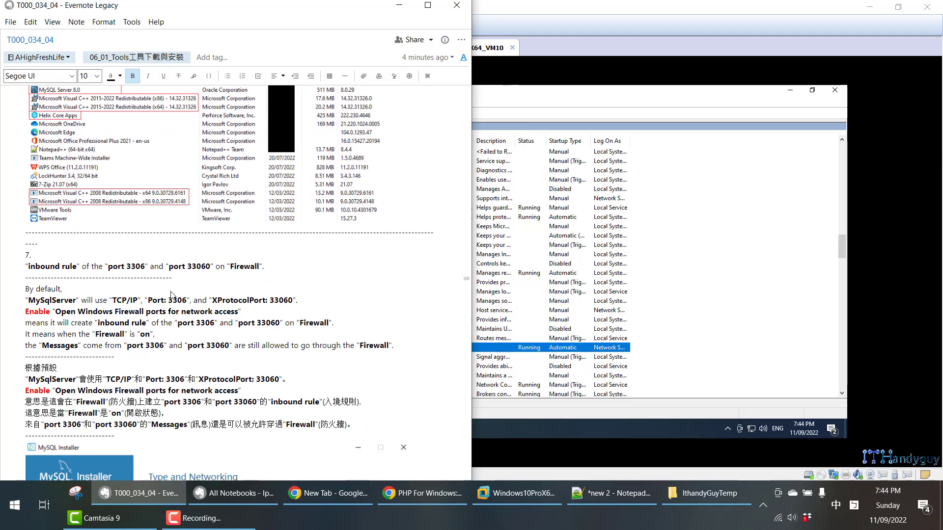
{"action": "scroll", "coordinate": [172, 292], "scroll_direction": "up", "scroll_amount": 14}
{"action": "left_click", "coordinate": [607, 425]}
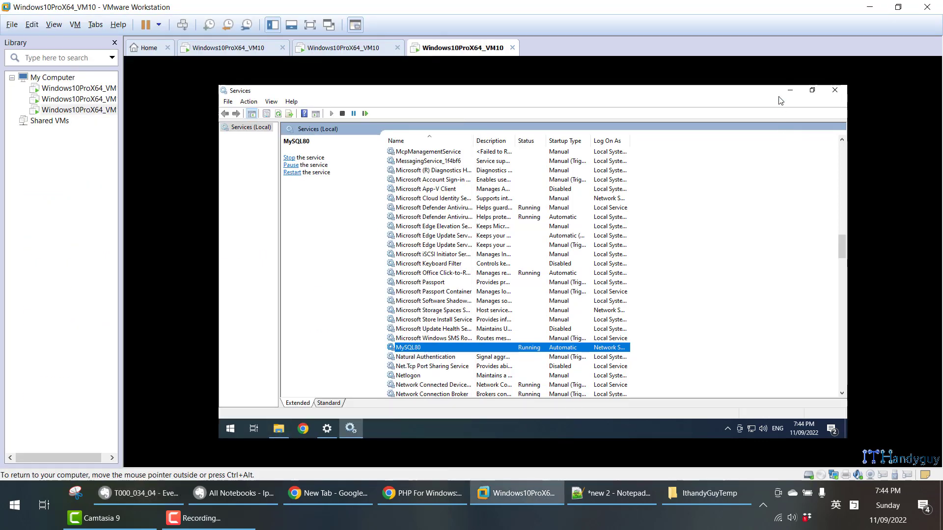
- Minimize Services and show the Control Panel's installed programs list maximized, sorted by installation date with the newest first
{"action": "left_click", "coordinate": [790, 90]}
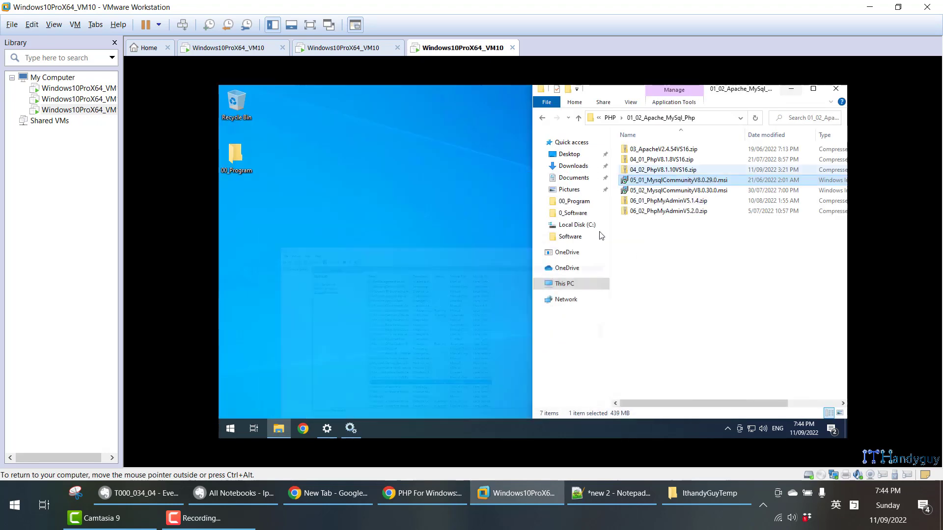
{"action": "key", "text": "super"}
{"action": "type", "text": "c"}
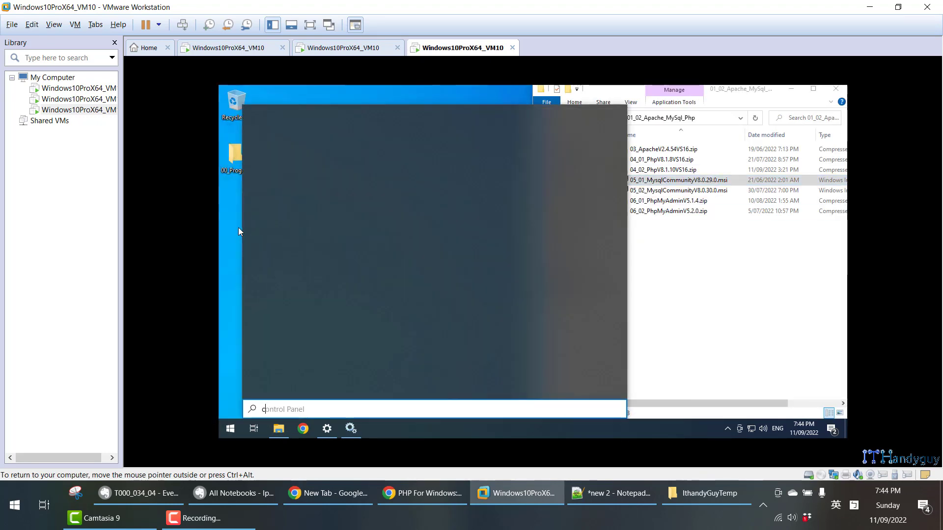
{"action": "type", "text": "on"}
{"action": "key", "text": "Return"}
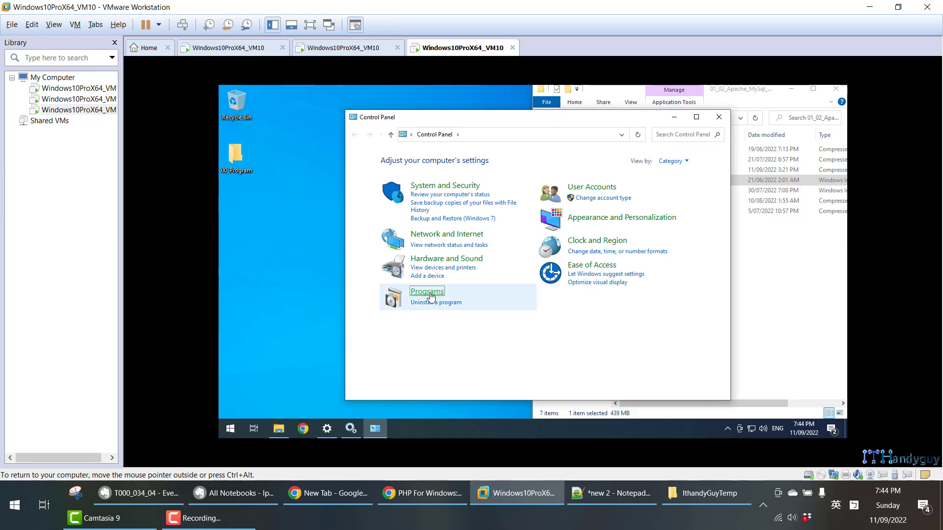
{"action": "left_click", "coordinate": [423, 291]}
{"action": "left_click", "coordinate": [496, 162]}
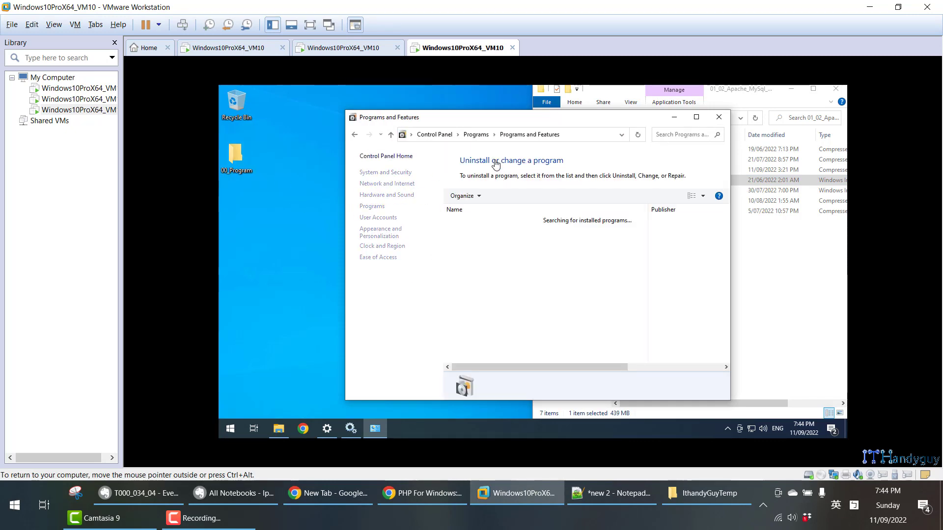
{"action": "key", "text": "super+Right"}
{"action": "key", "text": "super+Up"}
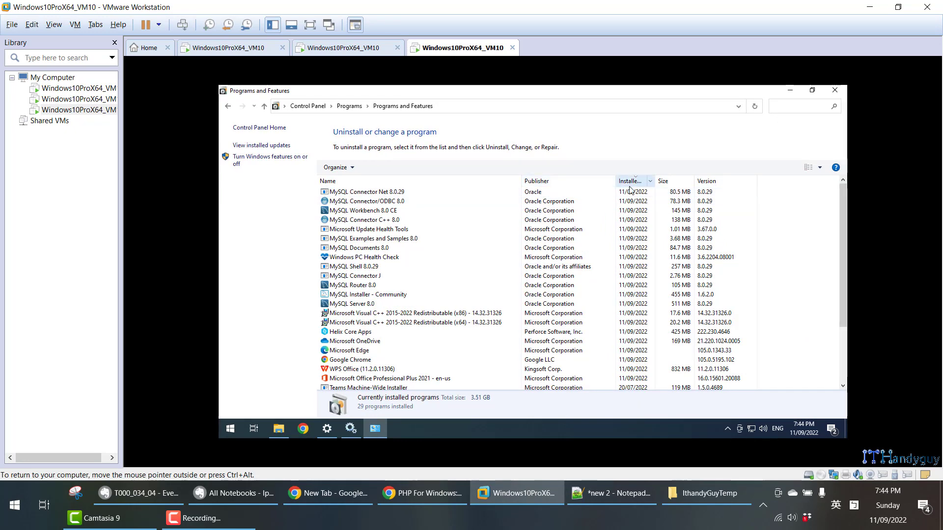
{"action": "left_click", "coordinate": [630, 185]}
{"action": "left_click", "coordinate": [630, 185]}
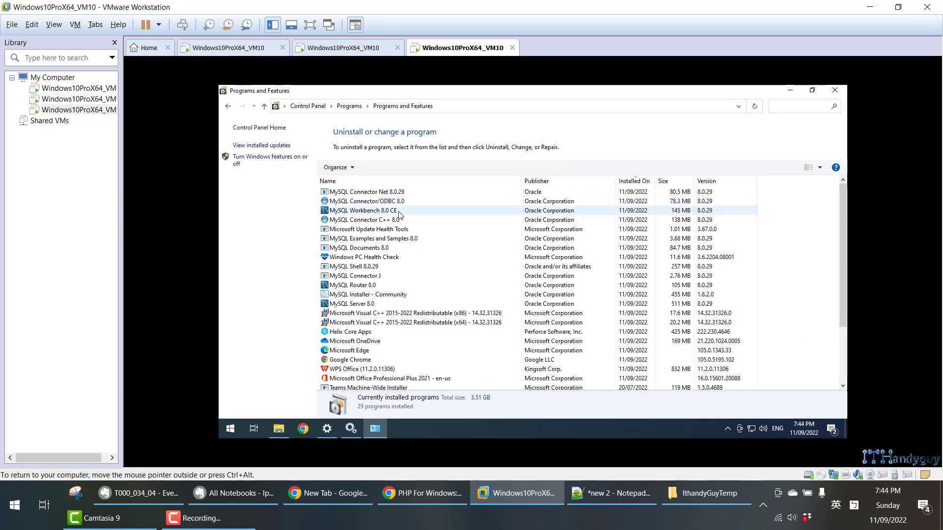
- Review the newly installed entries from MySQL Connector Net 8.0.29 down to the Microsoft Visual C++ 2015-2022 Redistributables
{"action": "left_click", "coordinate": [386, 195]}
{"action": "key", "text": "Down"}
{"action": "key", "text": "Down"}
{"action": "key", "text": "Down"}
{"action": "key", "text": "Down"}
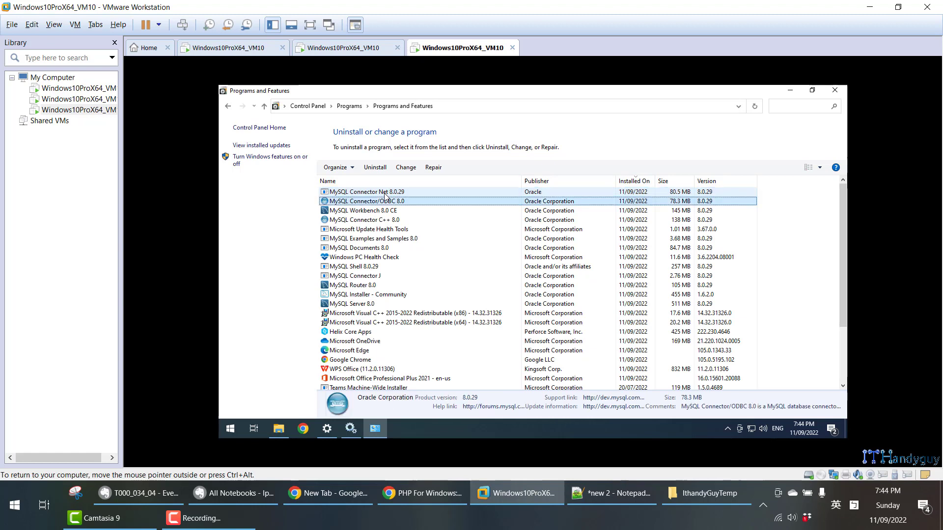
{"action": "key", "text": "Down"}
{"action": "key", "text": "Down"}
{"action": "key", "text": "Down"}
{"action": "key", "text": "Down"}
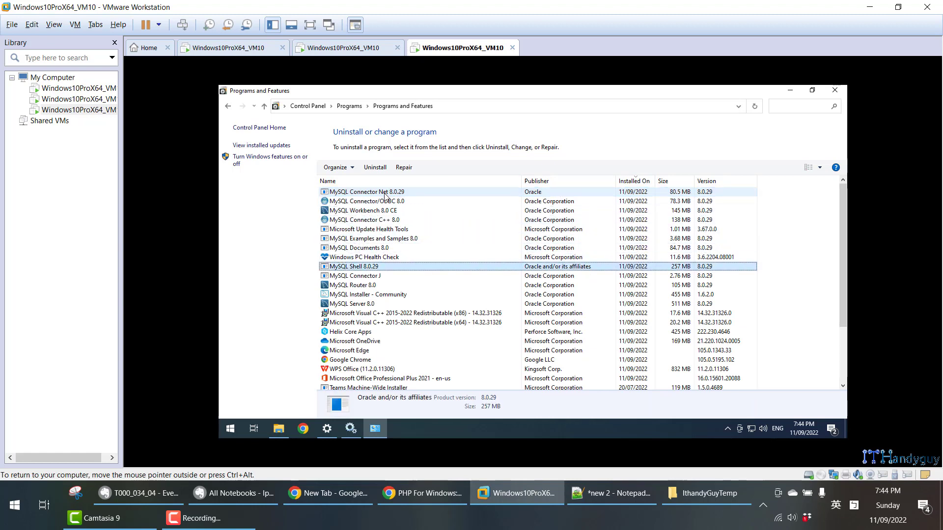
{"action": "key", "text": "Up"}
{"action": "key", "text": "Down"}
{"action": "key", "text": "Down"}
{"action": "key", "text": "Down"}
{"action": "key", "text": "Down"}
{"action": "key", "text": "Down"}
{"action": "key", "text": "Down"}
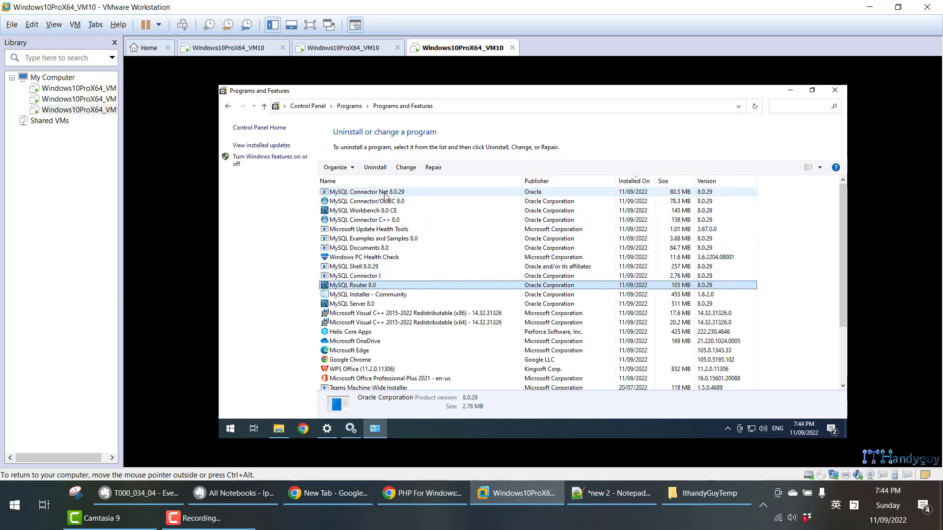
{"action": "key", "text": "Down"}
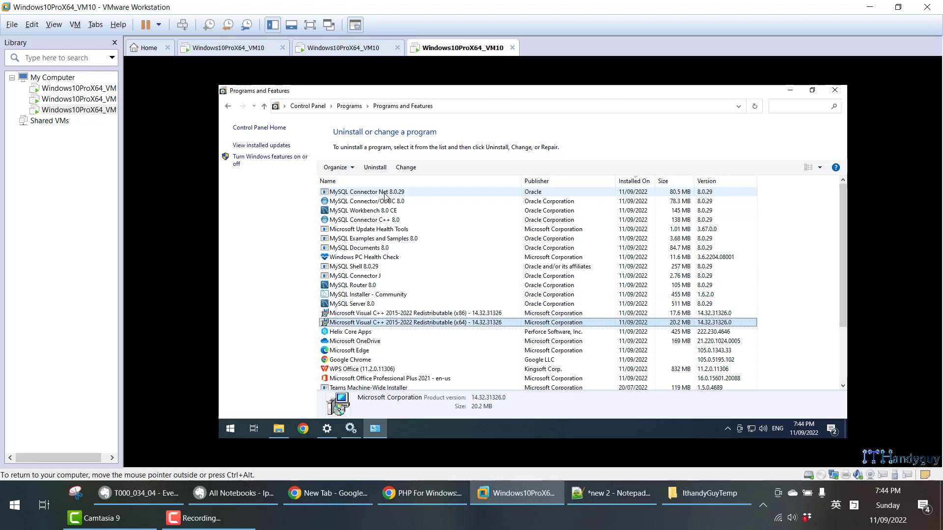
{"action": "key", "text": "Up"}
{"action": "key", "text": "Down"}
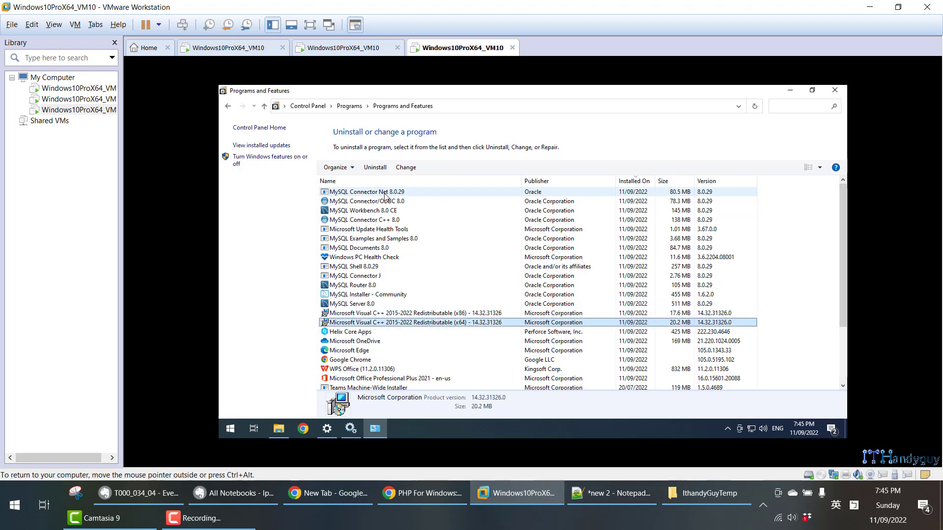
{"action": "key", "text": "Up"}
- Place Programs and Features beside a new File Explorer window and open the folder C:\Program Files\MySQL there
{"action": "key", "text": "super+Right"}
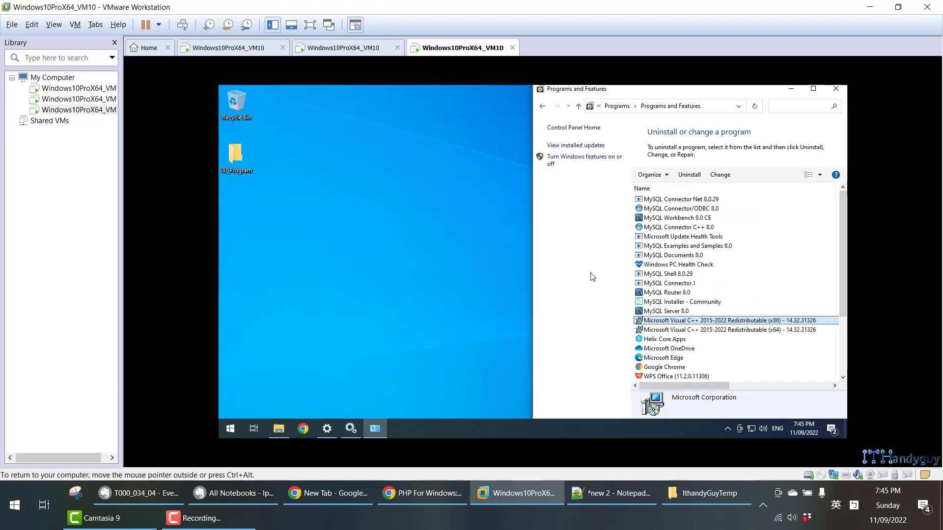
{"action": "left_click", "coordinate": [309, 291]}
{"action": "key", "text": "super+e"}
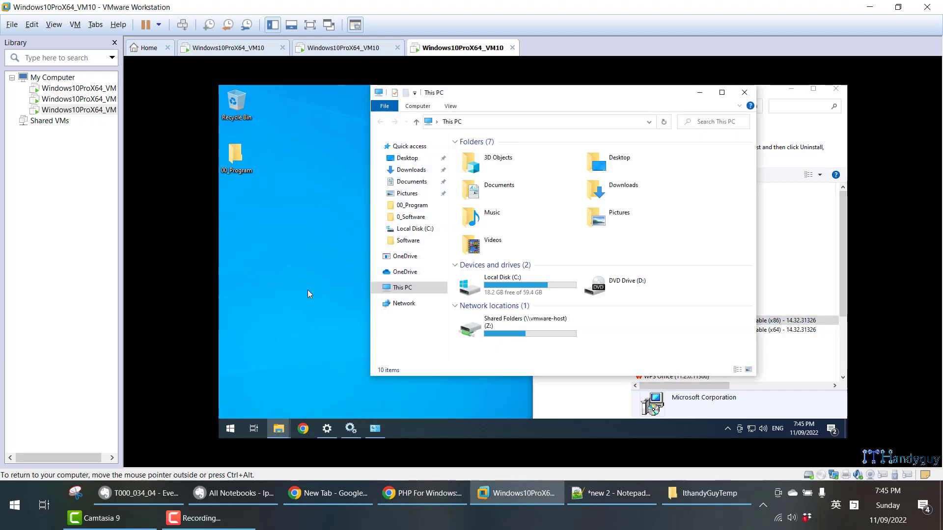
{"action": "key", "text": "super+Left"}
{"action": "left_click", "coordinate": [391, 369]}
{"action": "double_click", "coordinate": [391, 368]}
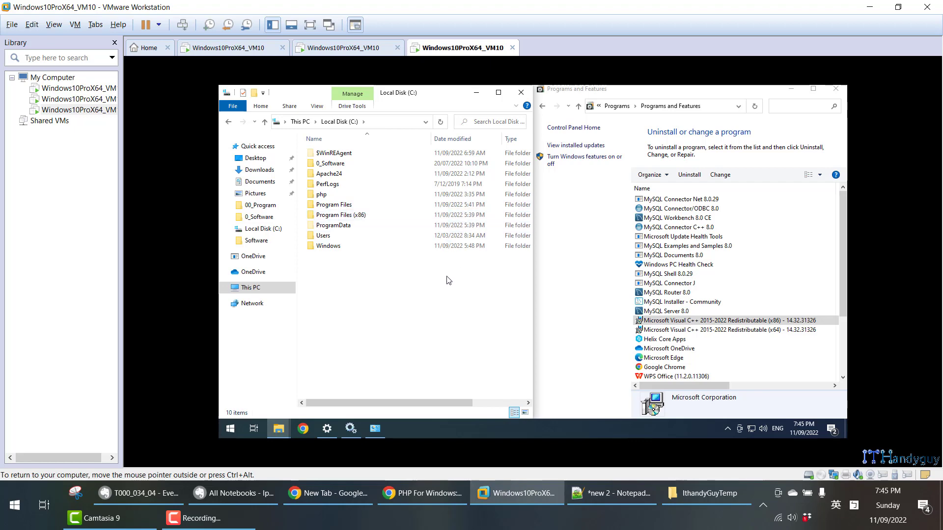
{"action": "double_click", "coordinate": [384, 211]}
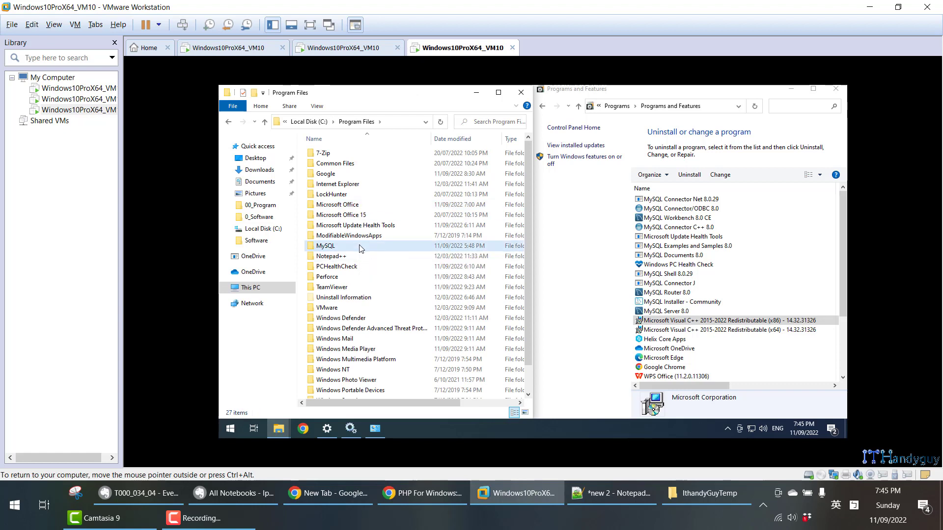
{"action": "double_click", "coordinate": [360, 247]}
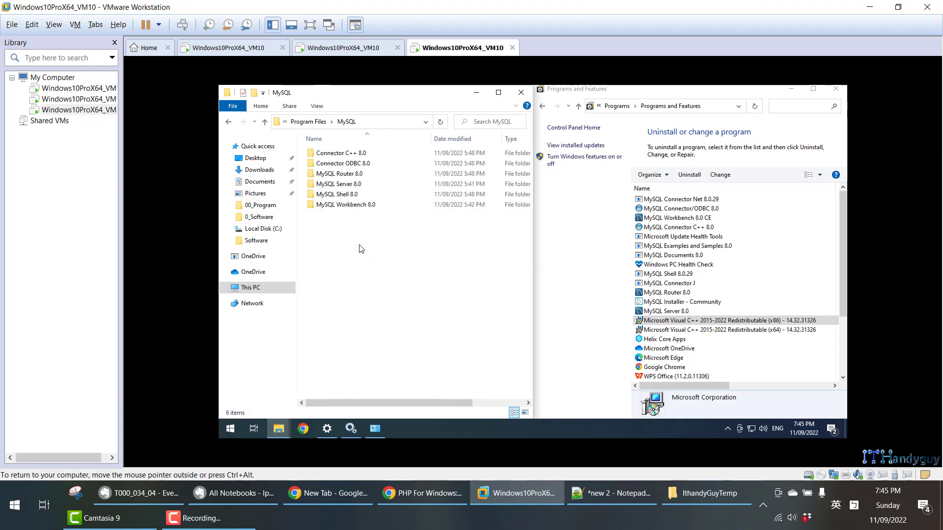
- Compare the folders in C:\Program Files\MySQL, from Connector C++ 8.0 to MySQL Workbench 8.0, with the installed programs list
{"action": "left_click", "coordinate": [343, 157]}
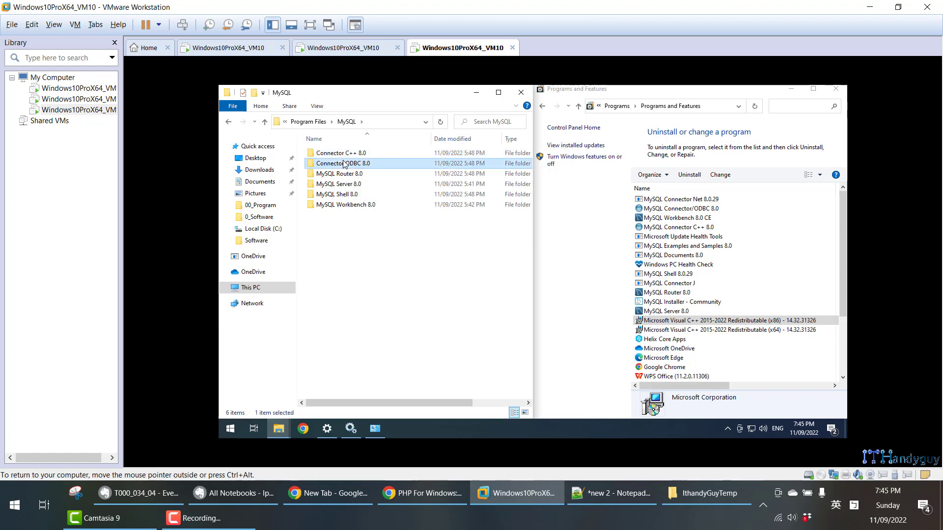
{"action": "left_click", "coordinate": [346, 167]}
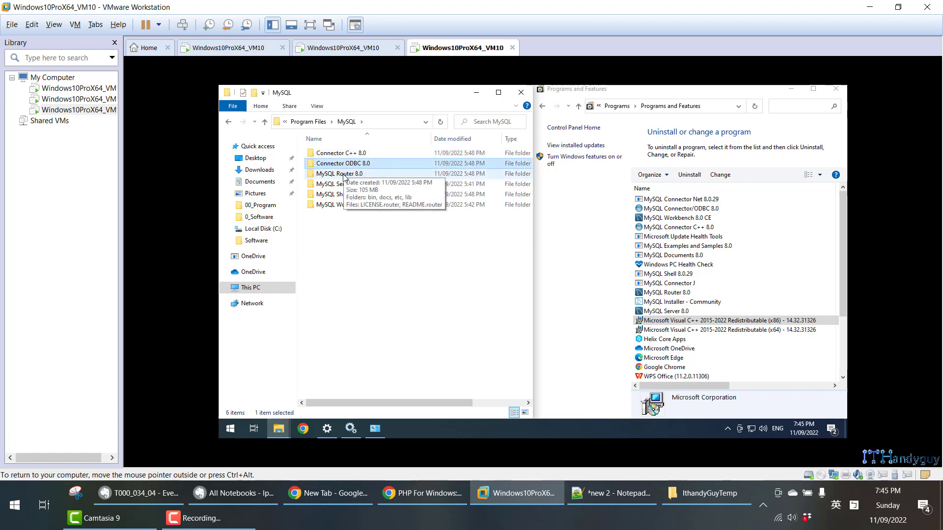
{"action": "left_click", "coordinate": [345, 173]}
{"action": "left_click", "coordinate": [359, 186]}
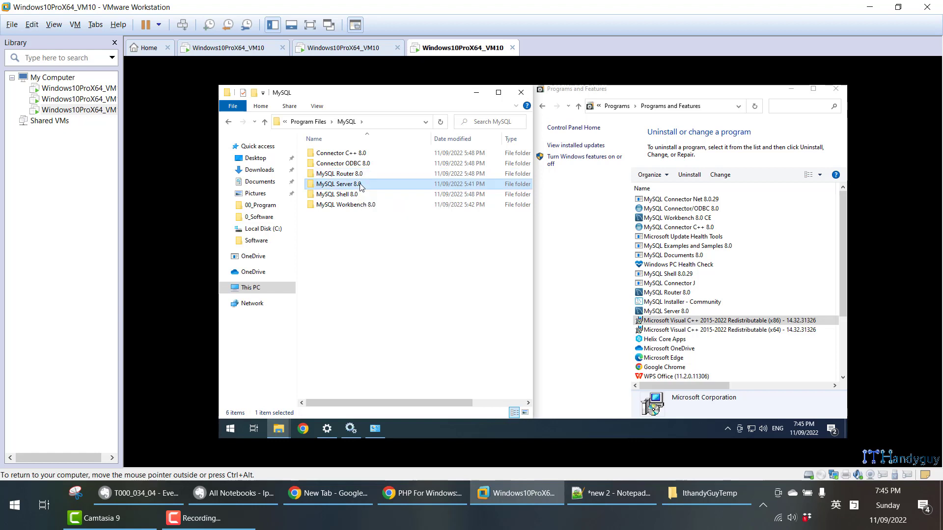
{"action": "left_click", "coordinate": [364, 195]}
{"action": "left_click", "coordinate": [366, 206]}
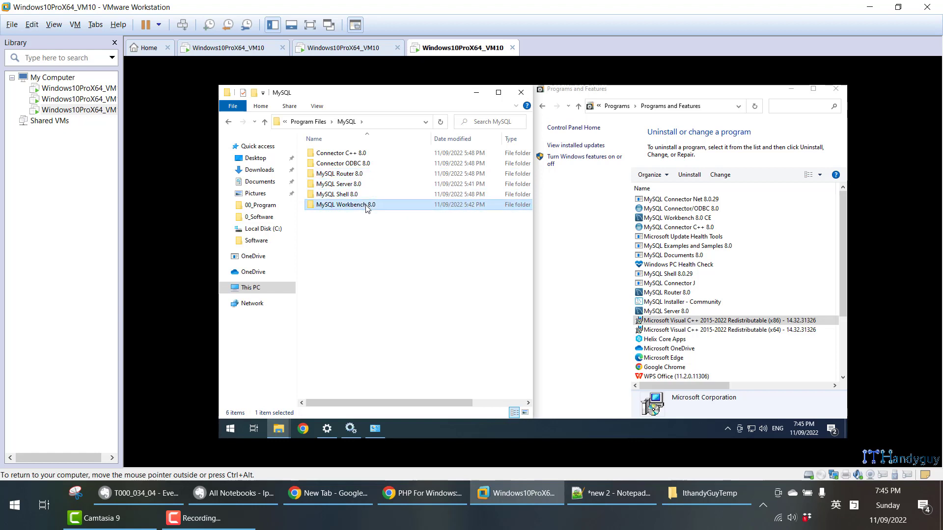
{"action": "left_click_drag", "start_coordinate": [378, 249], "coordinate": [398, 233]}
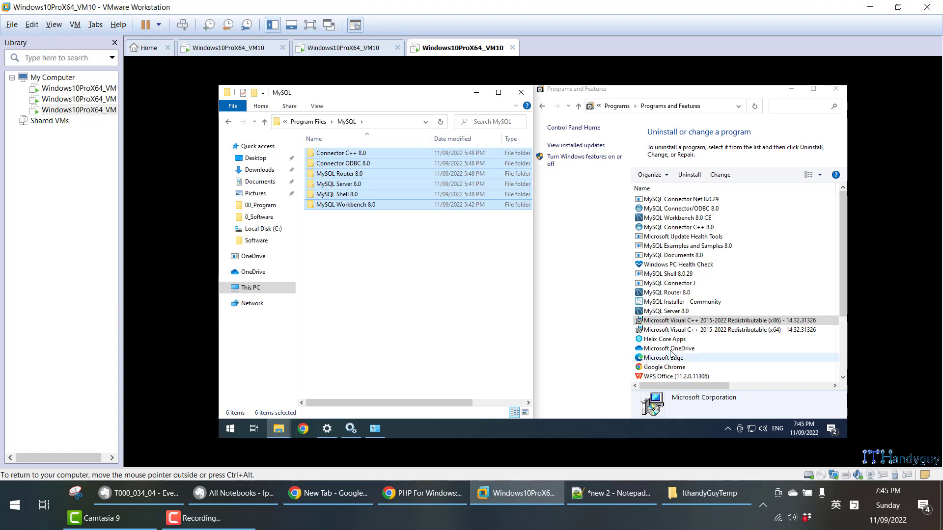
{"action": "left_click", "coordinate": [707, 331]}
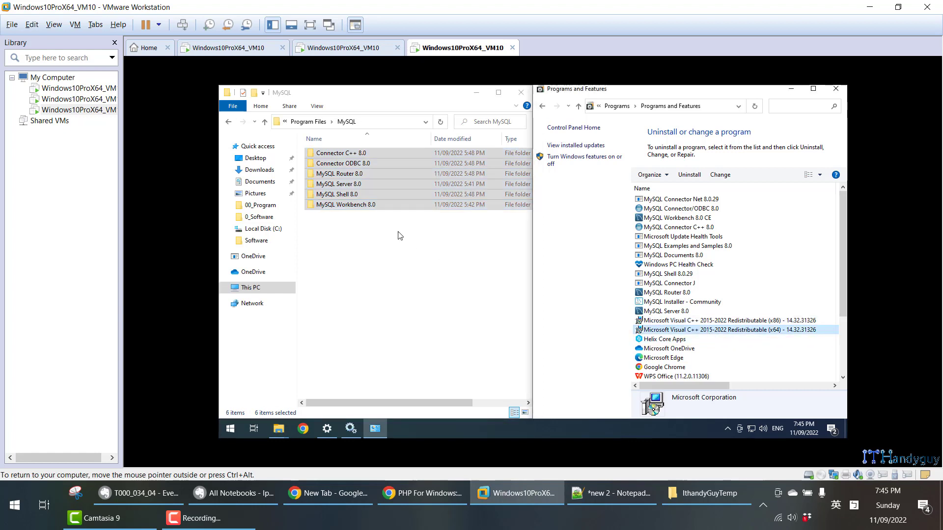
{"action": "left_click_drag", "start_coordinate": [405, 260], "coordinate": [327, 144]}
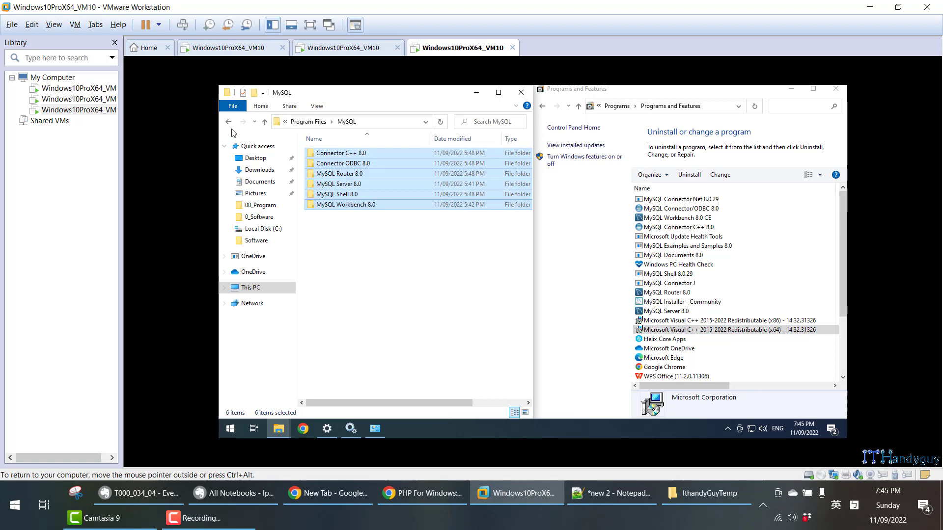
- Go up to Local Disk (C:) and open the folder C:\Program Files (x86)\MySQL
{"action": "left_click", "coordinate": [265, 123]}
{"action": "left_click", "coordinate": [266, 123]}
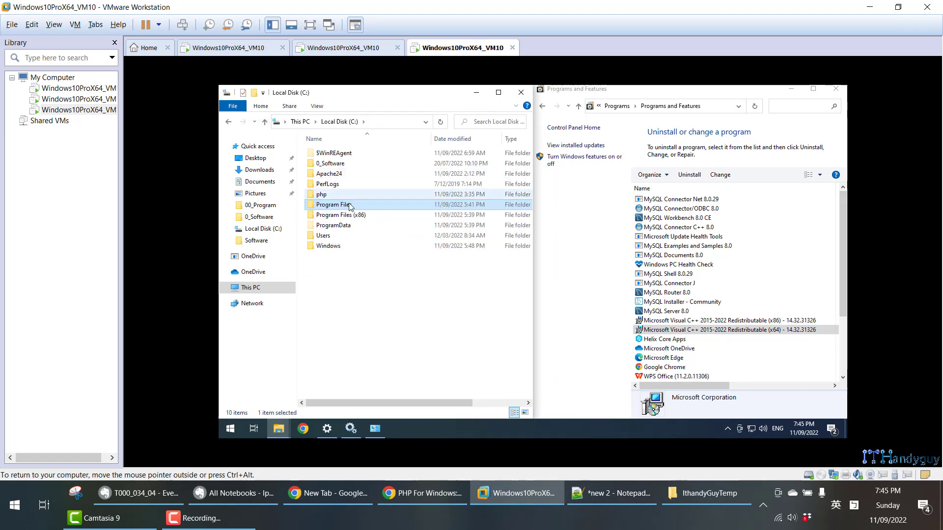
{"action": "double_click", "coordinate": [351, 215]}
{"action": "left_click", "coordinate": [352, 216]}
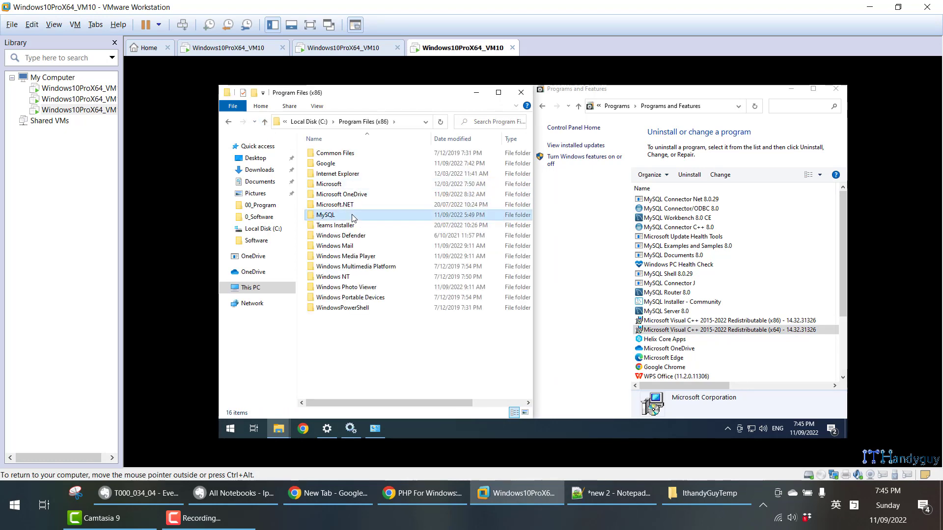
{"action": "double_click", "coordinate": [352, 216]}
- Compare the Program Files (x86) MySQL folders with the installed Microsoft Visual C++ 2015-2022 Redistributable entries, and minimize File Explorer
{"action": "left_click_drag", "start_coordinate": [390, 229], "coordinate": [328, 150]}
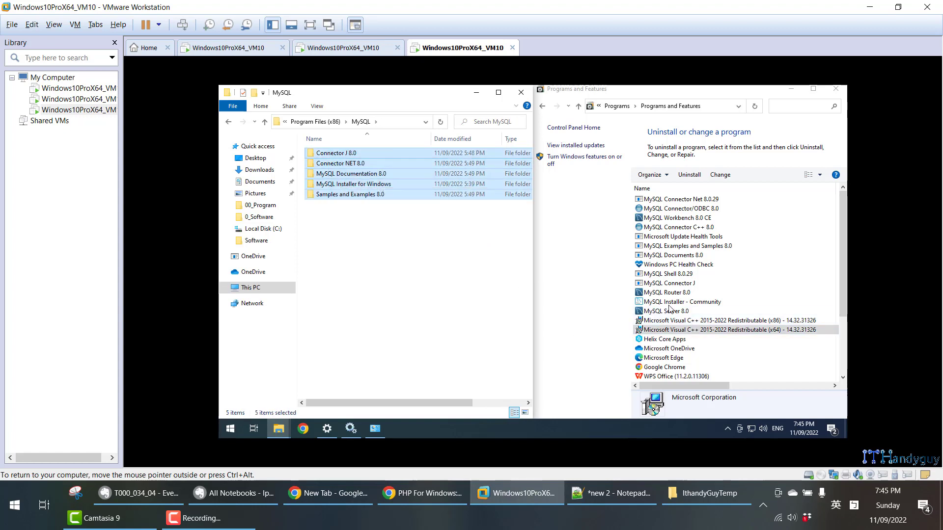
{"action": "left_click", "coordinate": [732, 321]}
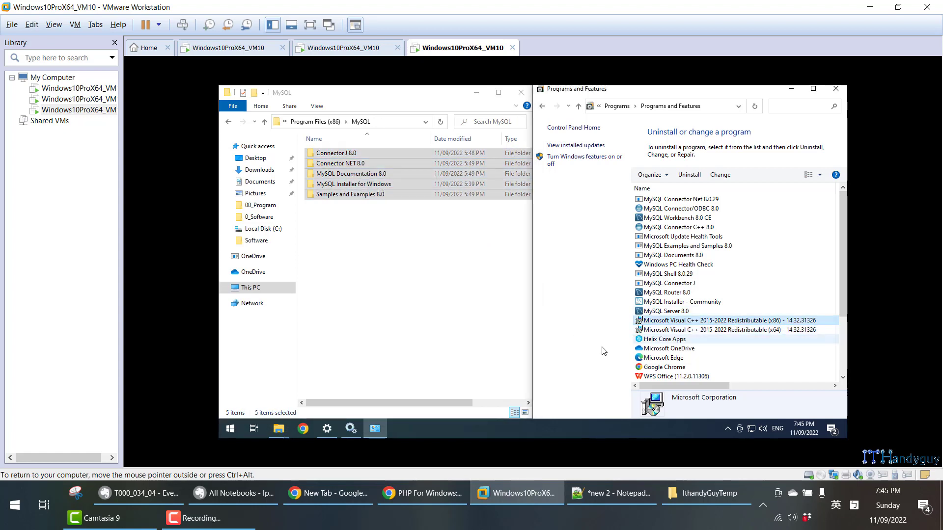
{"action": "left_click_drag", "start_coordinate": [404, 244], "coordinate": [336, 154]}
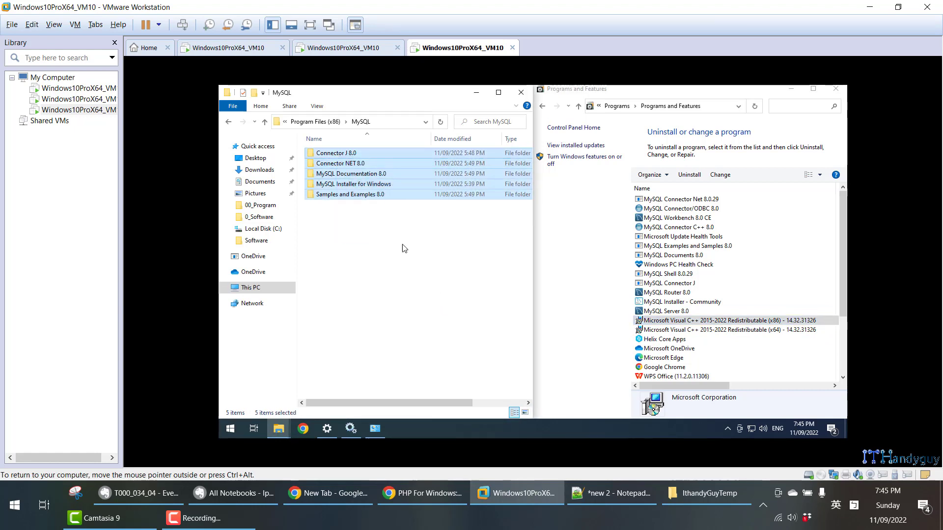
{"action": "left_click", "coordinate": [675, 323]}
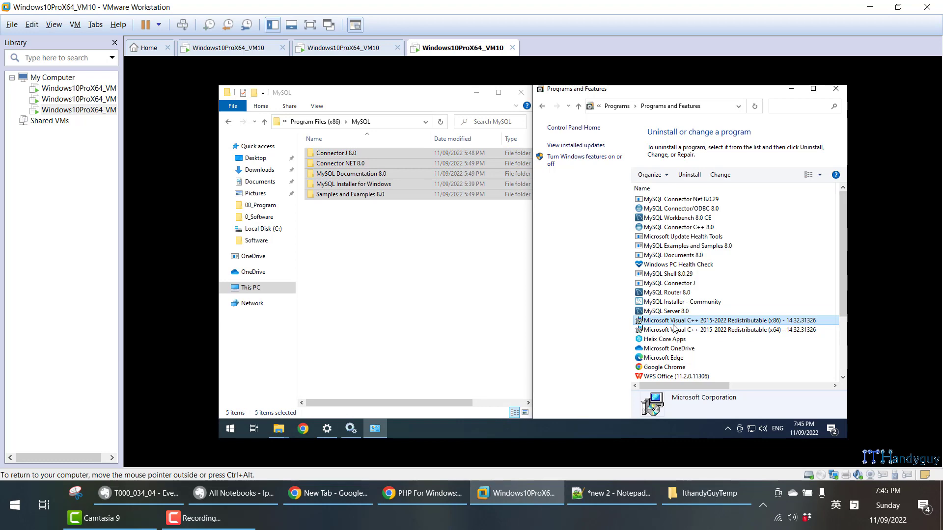
{"action": "left_click", "coordinate": [477, 93]}
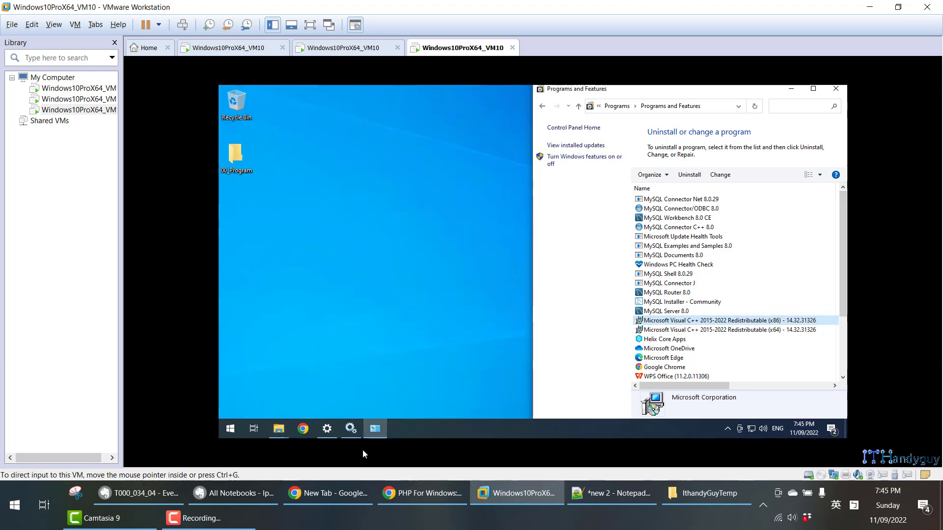
- Switch to the Evernote note and read section 7 on the firewall inbound rules for ports 3306 and 33060 through the Windows Defender Firewall screenshots
{"action": "left_click", "coordinate": [172, 488]}
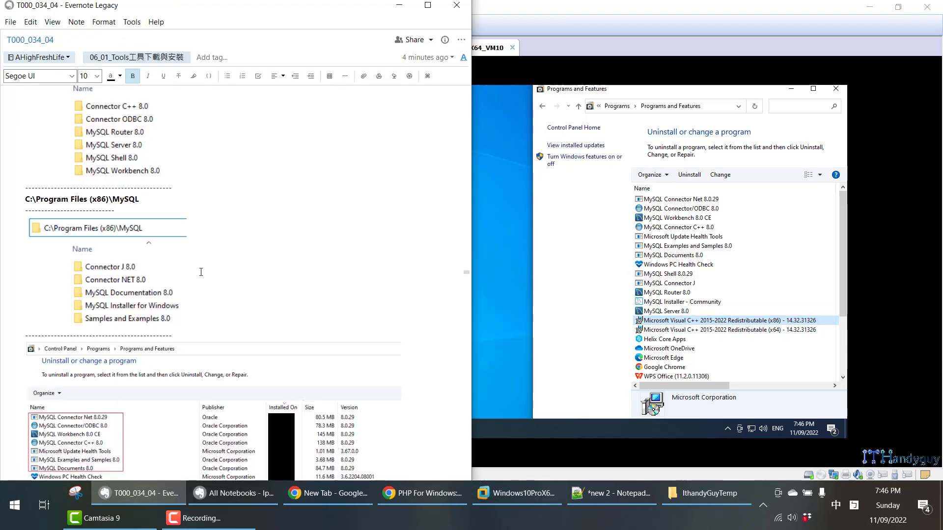
{"action": "scroll", "coordinate": [201, 272], "scroll_direction": "down", "scroll_amount": 10}
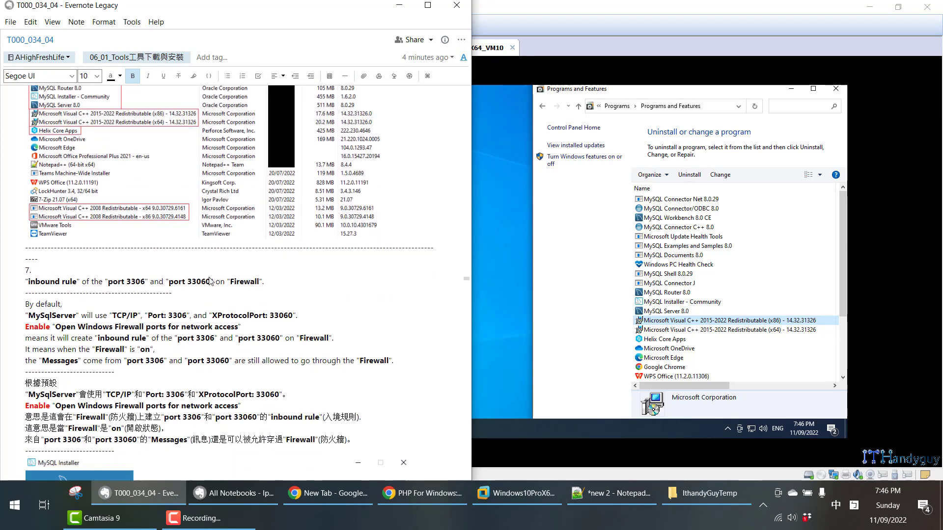
{"action": "scroll", "coordinate": [211, 281], "scroll_direction": "down", "scroll_amount": 2}
{"action": "scroll", "coordinate": [210, 277], "scroll_direction": "down", "scroll_amount": 3}
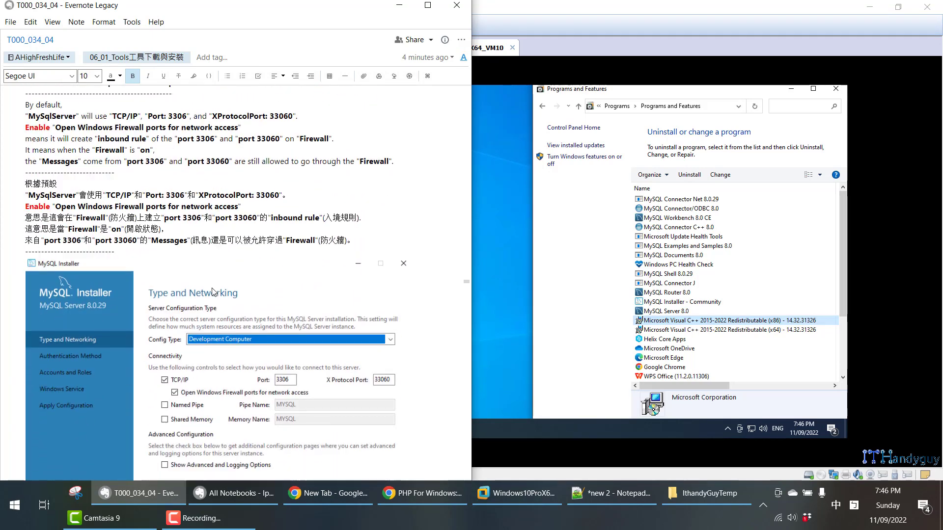
{"action": "left_click", "coordinate": [216, 364]}
{"action": "scroll", "coordinate": [216, 363], "scroll_direction": "down", "scroll_amount": 2}
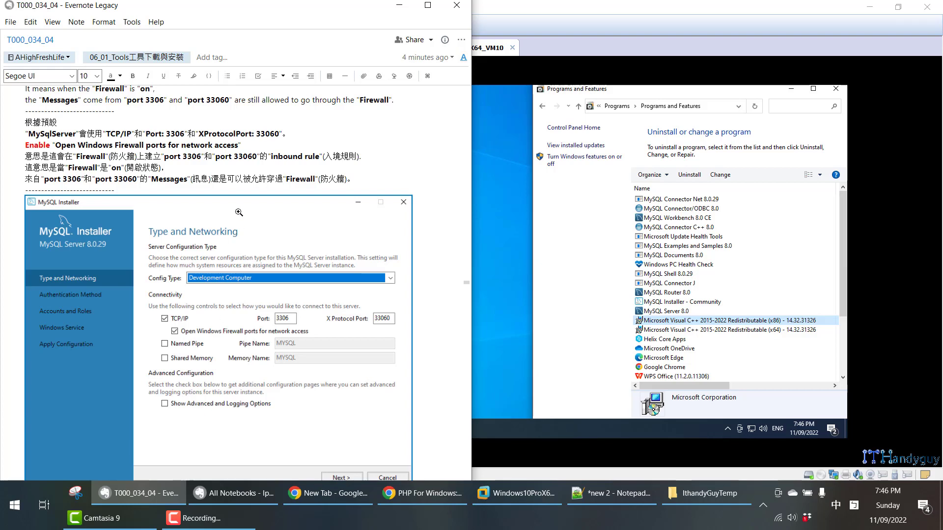
{"action": "scroll", "coordinate": [198, 140], "scroll_direction": "up", "scroll_amount": 2}
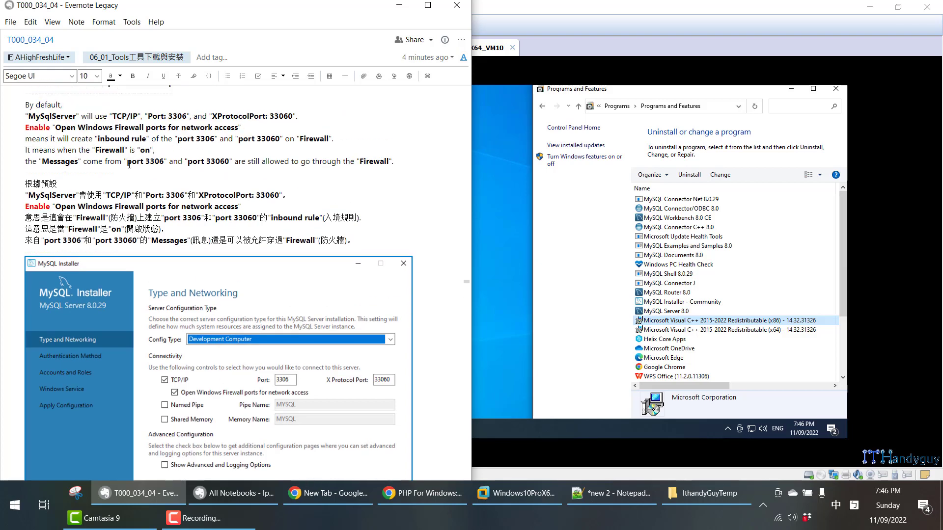
{"action": "left_click_drag", "start_coordinate": [129, 164], "coordinate": [228, 156]}
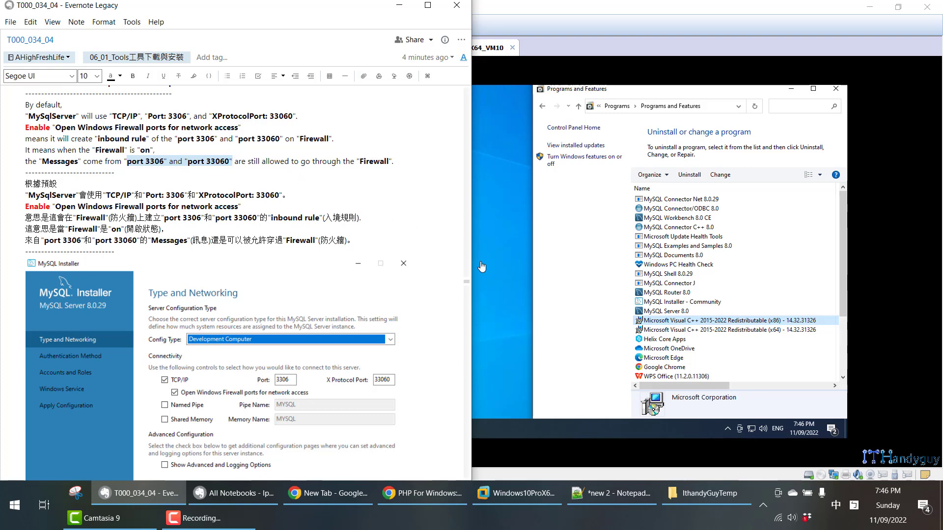
{"action": "scroll", "coordinate": [465, 276], "scroll_direction": "down", "scroll_amount": 10}
{"action": "scroll", "coordinate": [348, 322], "scroll_direction": "down", "scroll_amount": 3}
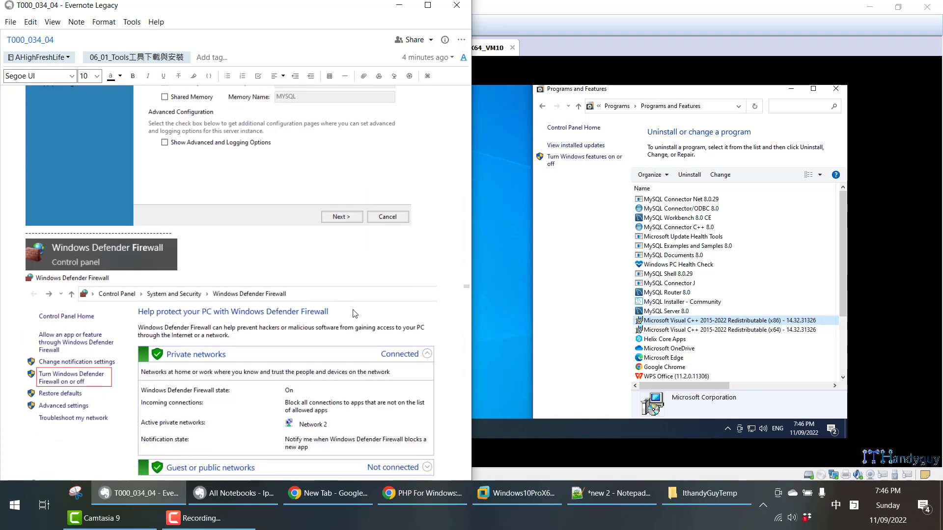
- Return to the virtual machine, place Windows Defender Firewall beside Programs and Features, and show its settings for turning the firewall on or off
{"action": "left_click", "coordinate": [513, 337]}
{"action": "key", "text": "super"}
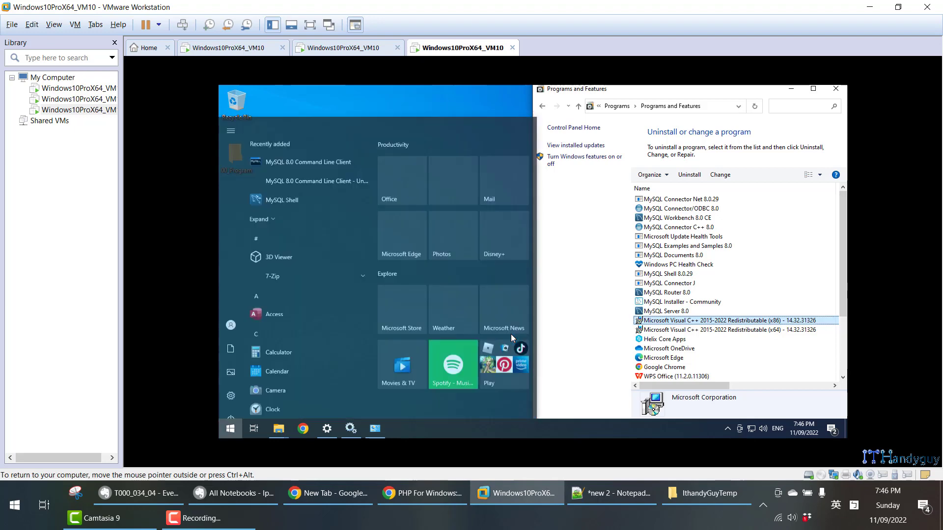
{"action": "key", "text": "super"}
{"action": "key", "text": "super"}
{"action": "type", "text": "fire"}
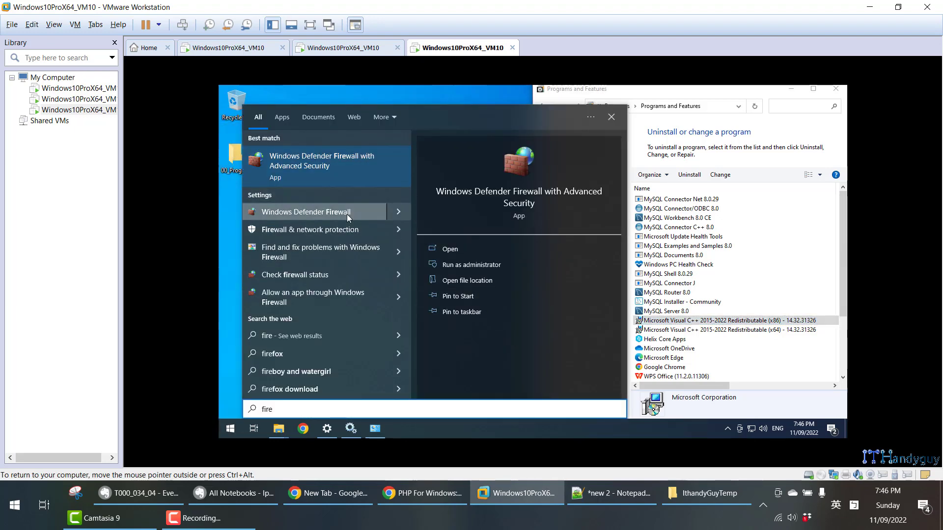
{"action": "left_click", "coordinate": [348, 216]}
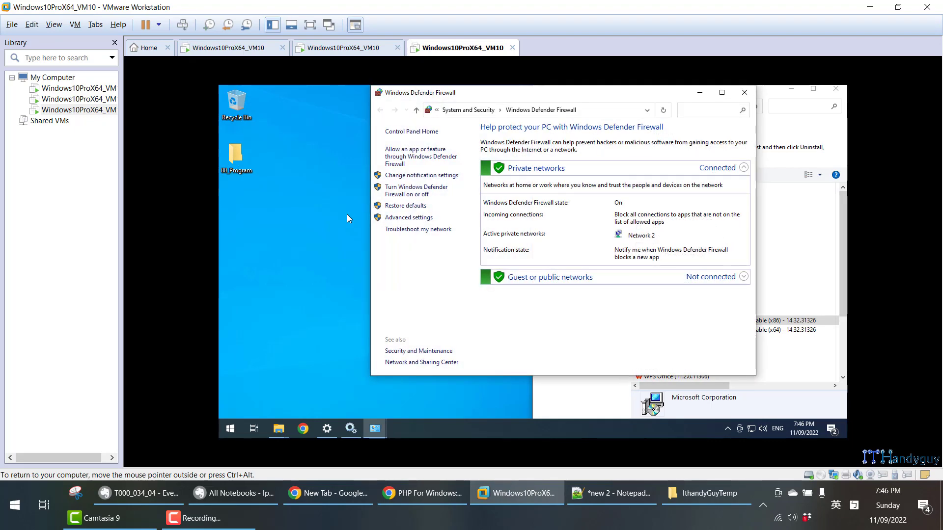
{"action": "key", "text": "super+Left"}
{"action": "key", "text": "Return"}
{"action": "left_click", "coordinate": [253, 190]}
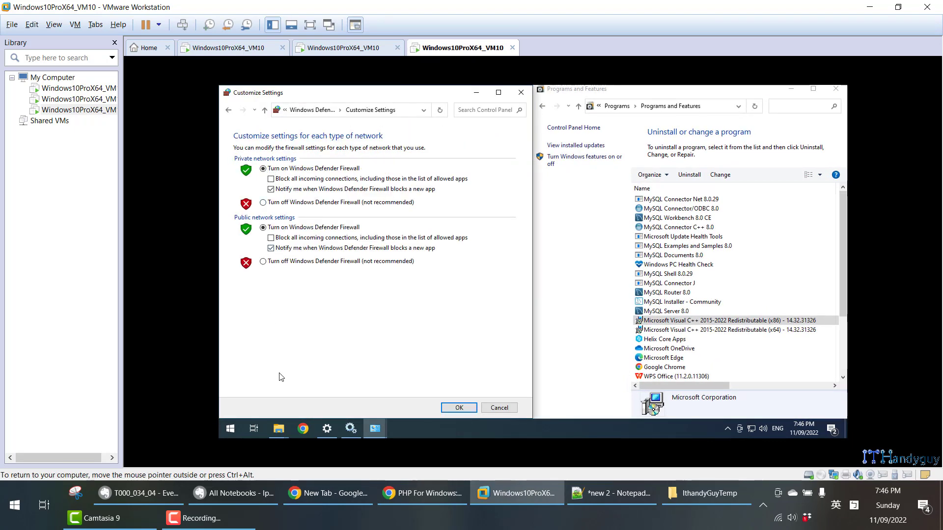
- Search Windows for "firewa", open Windows Defender Firewall with Advanced Security and list its inbound rules
{"action": "key", "text": "super"}
{"action": "type", "text": "fire"}
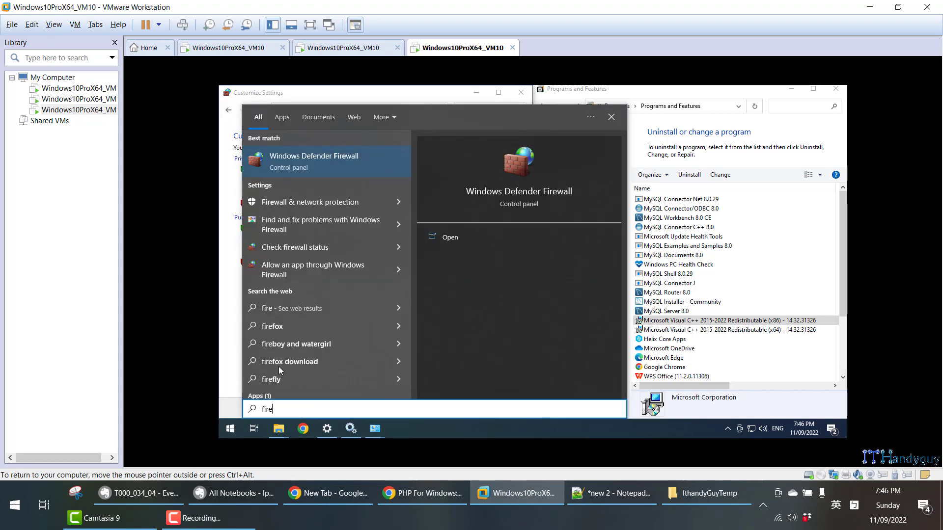
{"action": "type", "text": "wa"}
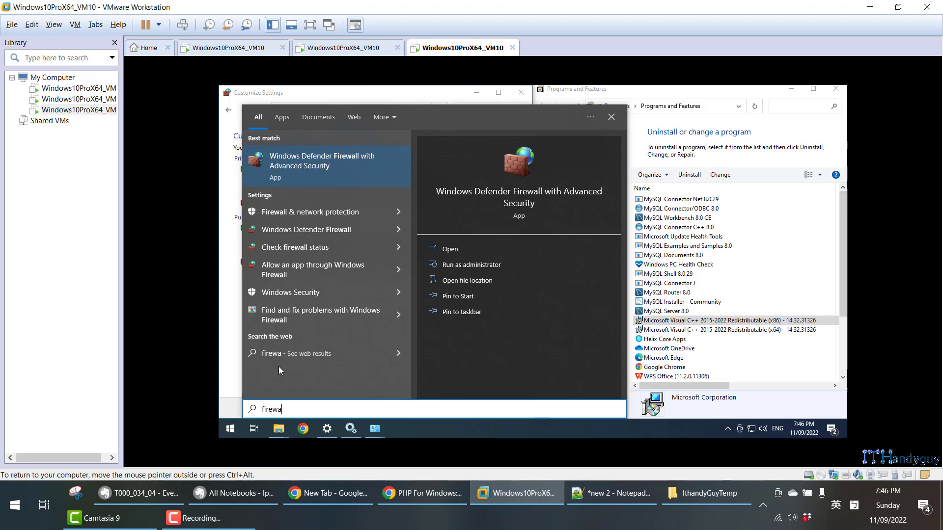
{"action": "left_click", "coordinate": [302, 161]}
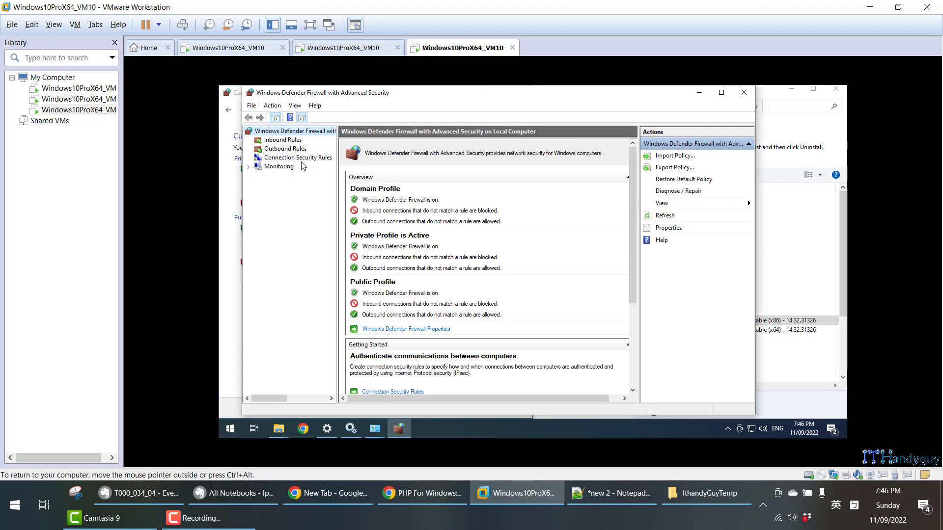
{"action": "left_click", "coordinate": [282, 140]}
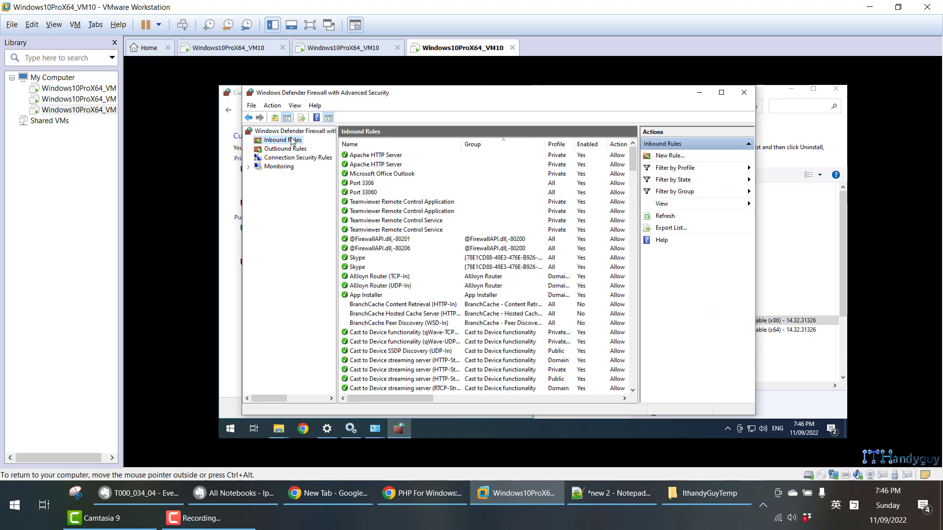
- Locate the Port 3306 and Port 33060 inbound rules, and check the protocol and local port in the Port 3306 properties before closing them
{"action": "left_click", "coordinate": [375, 184]}
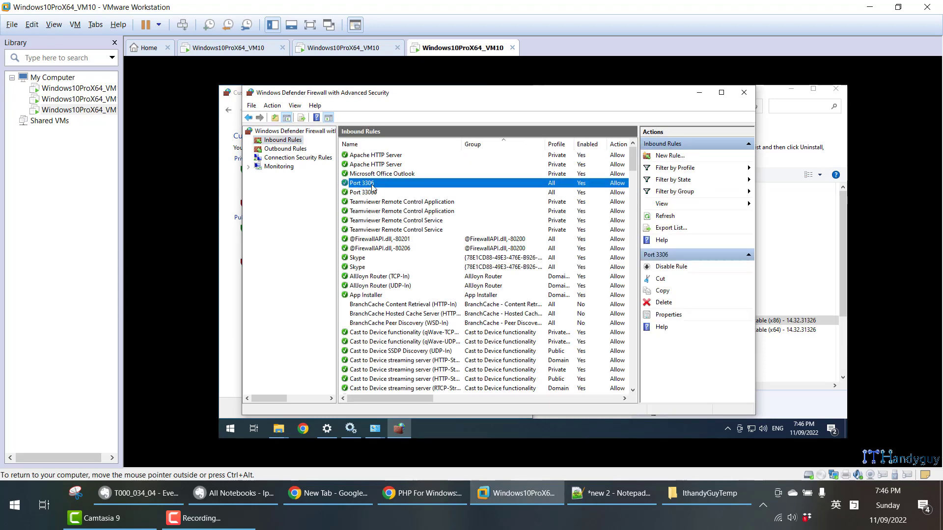
{"action": "left_click", "coordinate": [377, 192]}
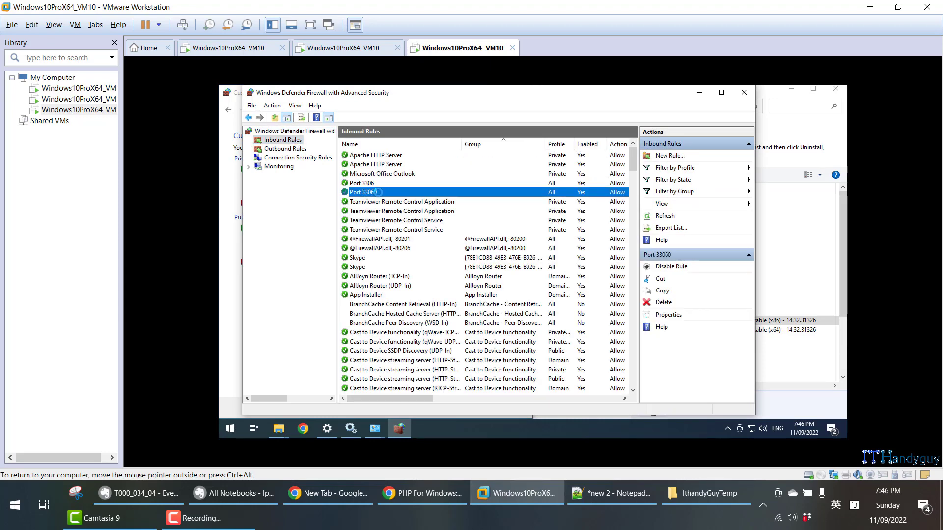
{"action": "double_click", "coordinate": [378, 184]}
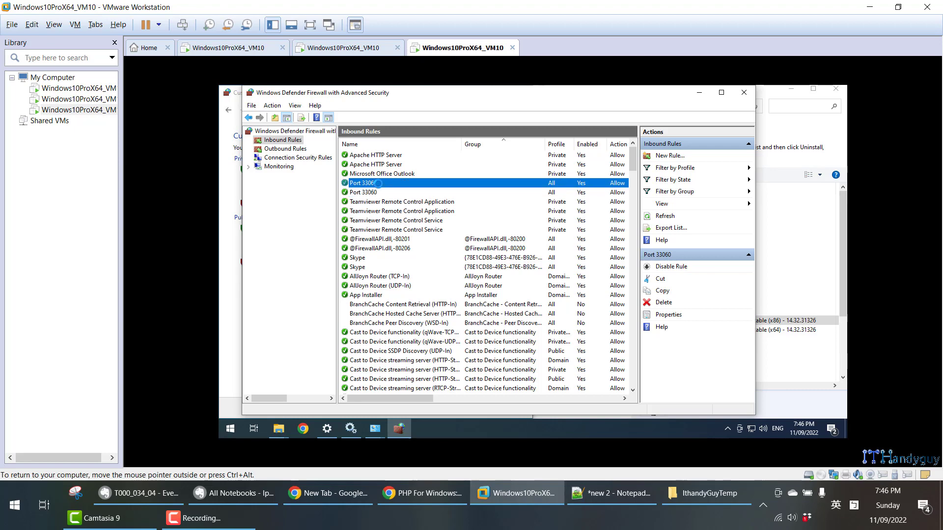
{"action": "left_click", "coordinate": [437, 136]}
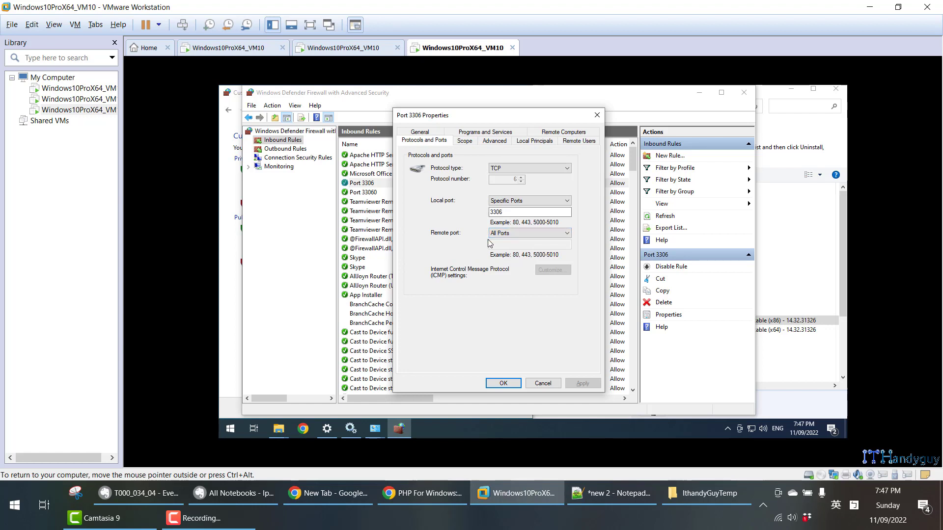
{"action": "left_click_drag", "start_coordinate": [515, 213], "coordinate": [485, 215]}
{"action": "left_click", "coordinate": [598, 115]}
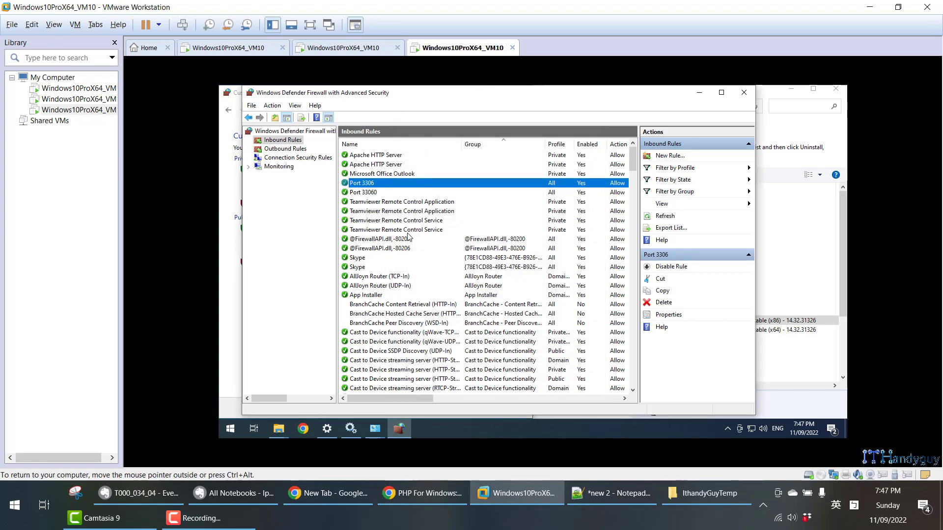
- Check the protocol and port settings in the Port 33060 inbound rule's properties, and close them
{"action": "double_click", "coordinate": [365, 193]}
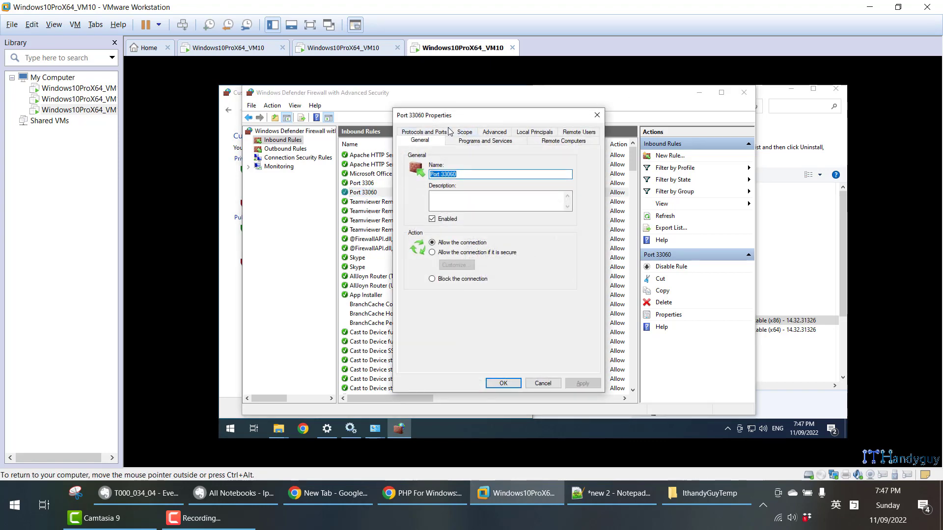
{"action": "left_click", "coordinate": [443, 131]}
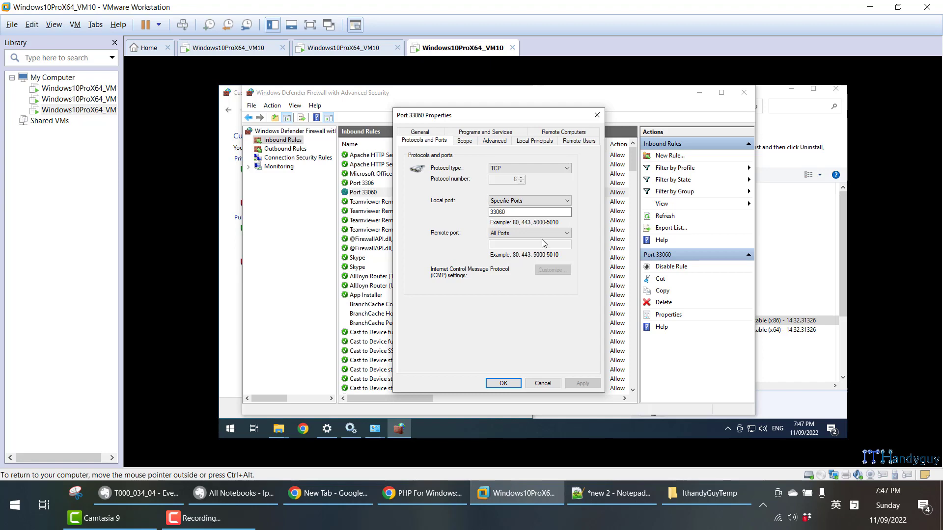
{"action": "left_click", "coordinate": [596, 115]}
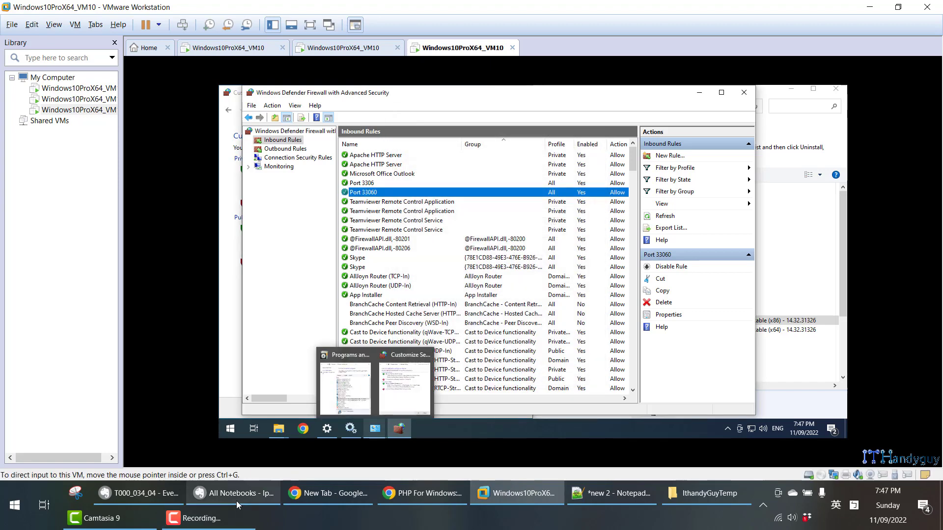
- Switch to the Evernote note and review the firewall section, from the installer's networking page through the Port 3306 and Port 33060 properties screenshots
{"action": "left_click", "coordinate": [148, 487]}
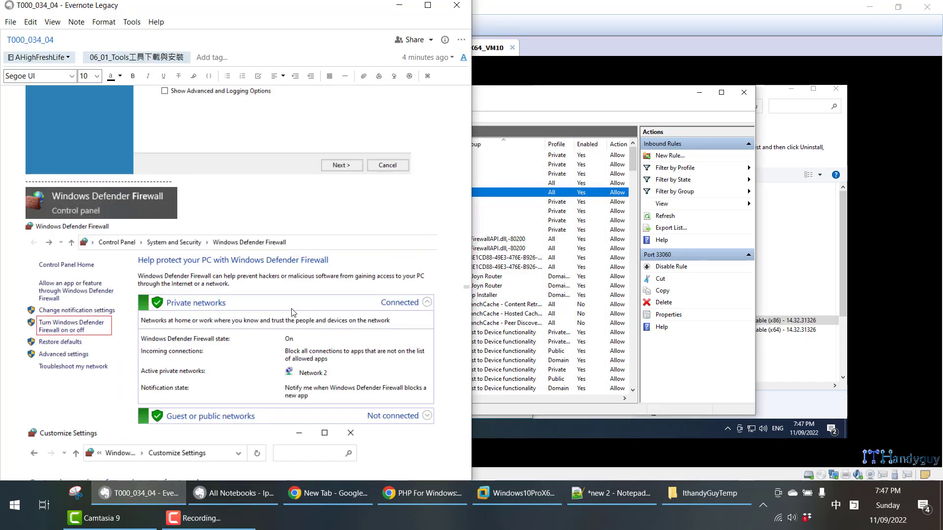
{"action": "scroll", "coordinate": [292, 312], "scroll_direction": "up", "scroll_amount": 8}
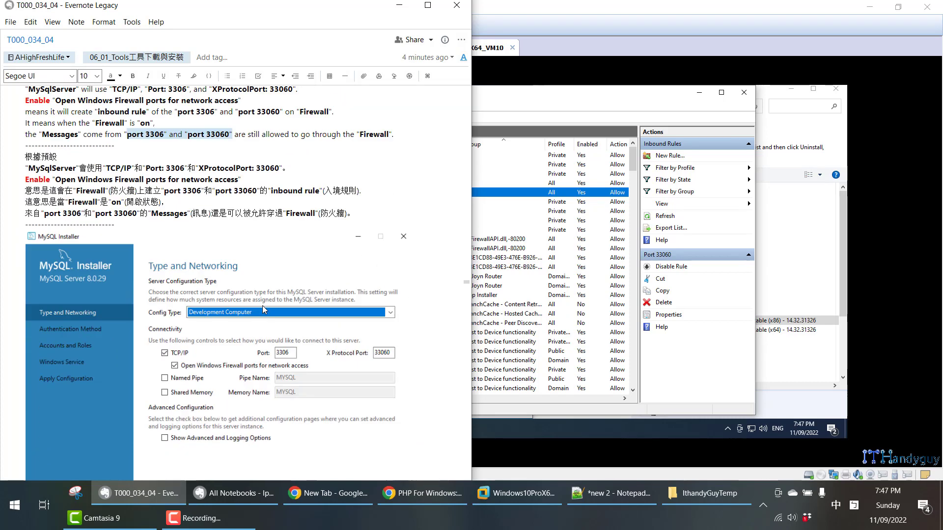
{"action": "scroll", "coordinate": [262, 309], "scroll_direction": "down", "scroll_amount": 2}
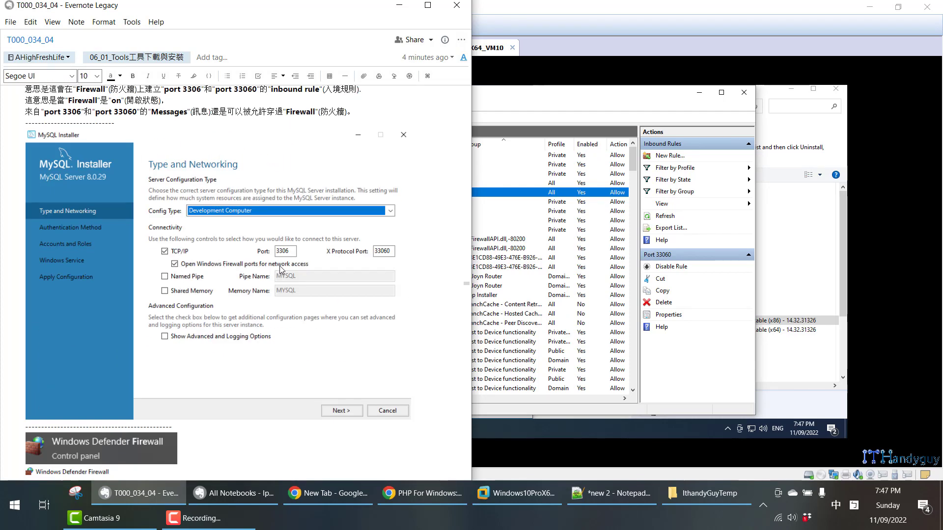
{"action": "scroll", "coordinate": [299, 277], "scroll_direction": "down", "scroll_amount": 15}
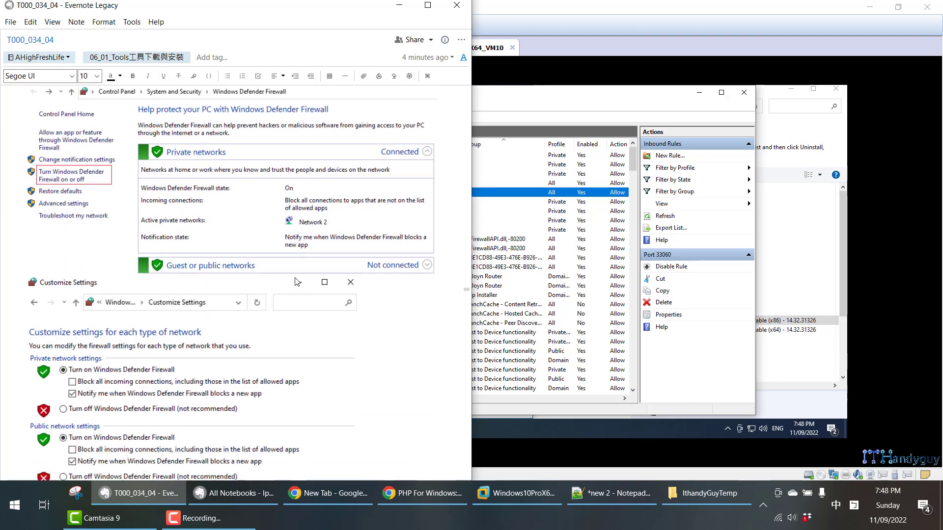
{"action": "scroll", "coordinate": [130, 300], "scroll_direction": "down", "scroll_amount": 5}
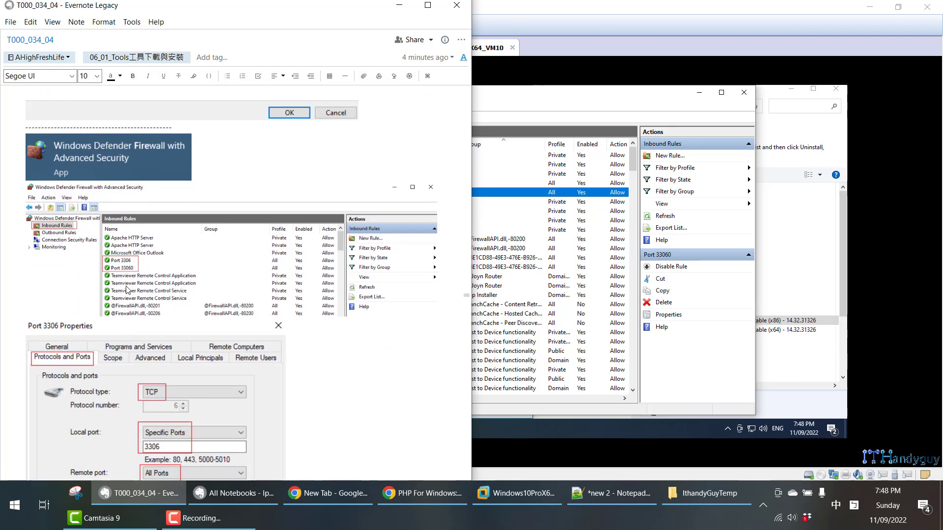
{"action": "scroll", "coordinate": [121, 268], "scroll_direction": "down", "scroll_amount": 9}
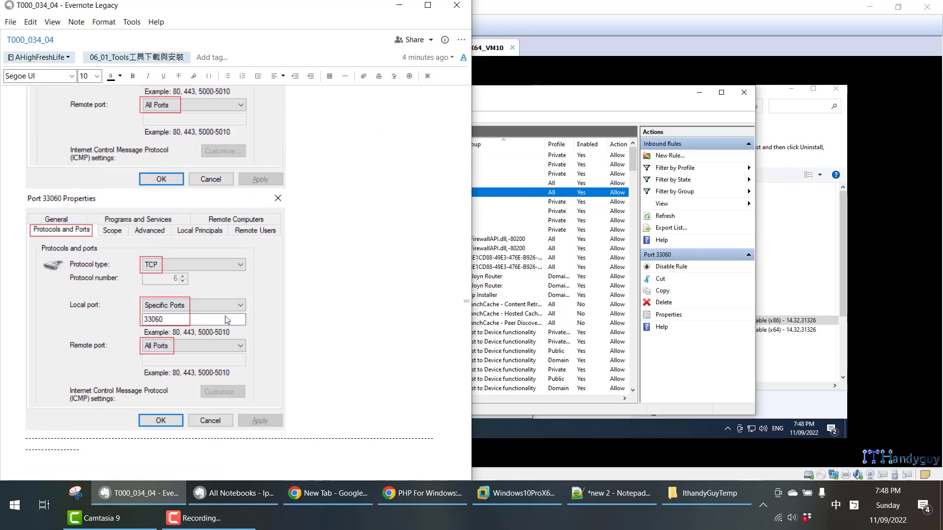
{"action": "scroll", "coordinate": [227, 320], "scroll_direction": "down", "scroll_amount": 5}
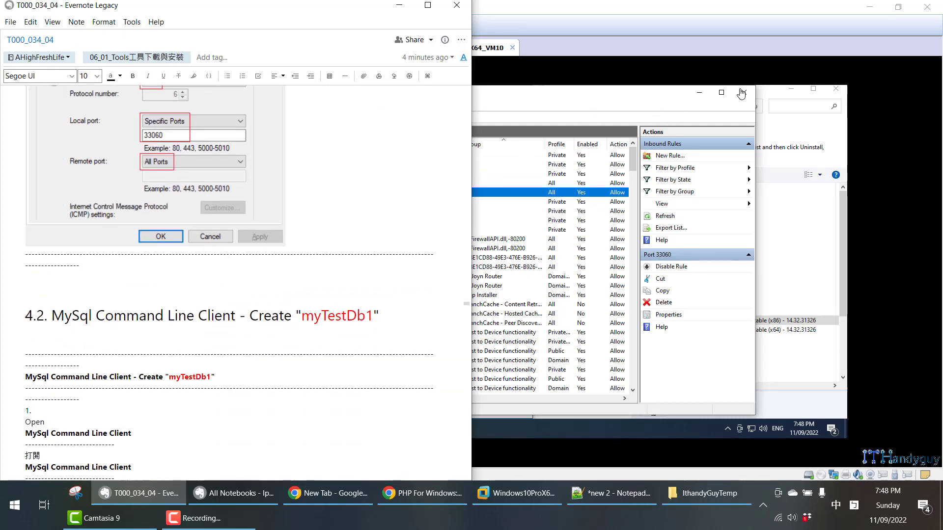
- Return to the virtual machine and close the firewall windows and Programs and Features
{"action": "left_click", "coordinate": [741, 94]}
{"action": "left_click", "coordinate": [743, 93]}
{"action": "left_click", "coordinate": [522, 91]}
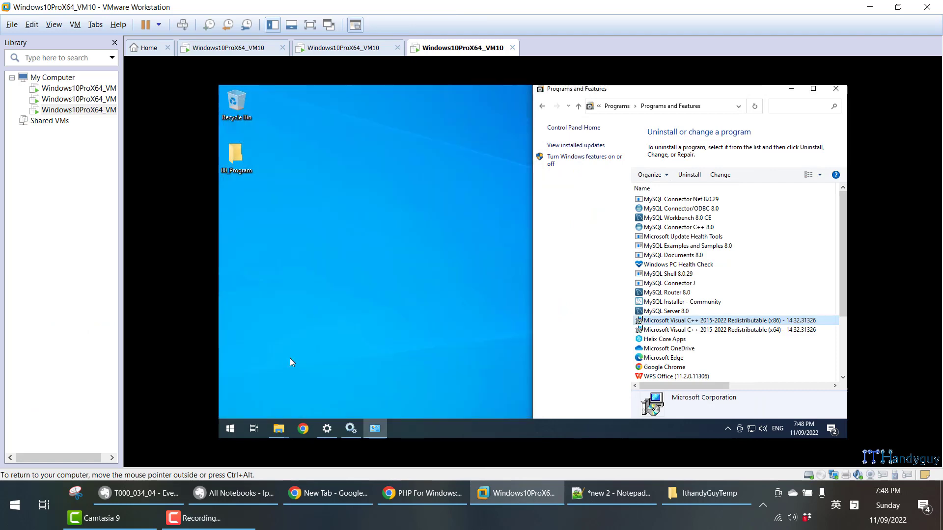
{"action": "left_click", "coordinate": [836, 89]}
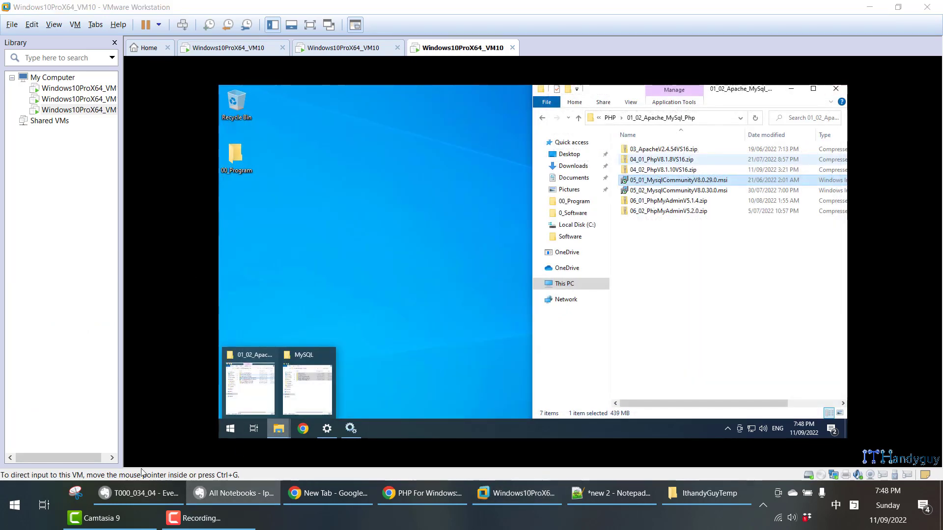
- Switch to the Evernote note and read the start of section 4.2 on creating myTestDb1 with the MySQL Command Line Client
{"action": "left_click", "coordinate": [142, 494]}
{"action": "scroll", "coordinate": [204, 307], "scroll_direction": "down", "scroll_amount": 4}
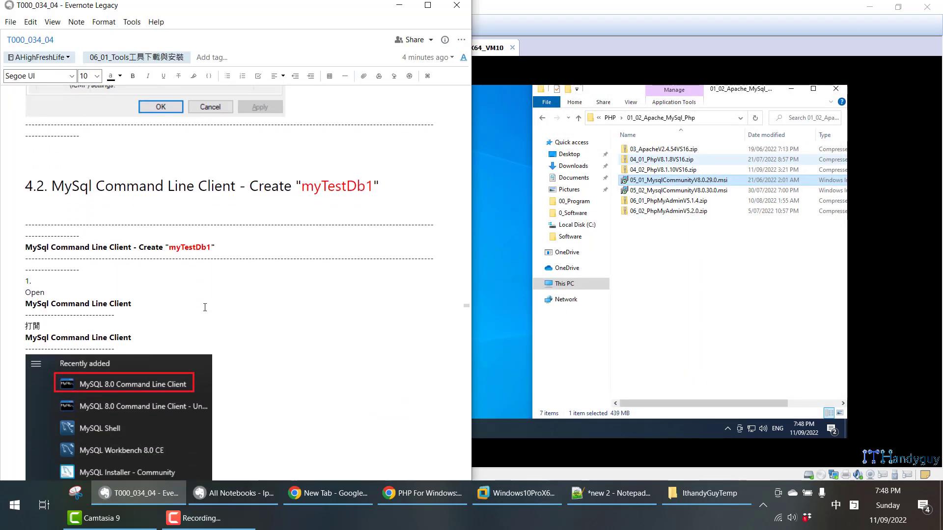
{"action": "scroll", "coordinate": [204, 307], "scroll_direction": "down", "scroll_amount": 1}
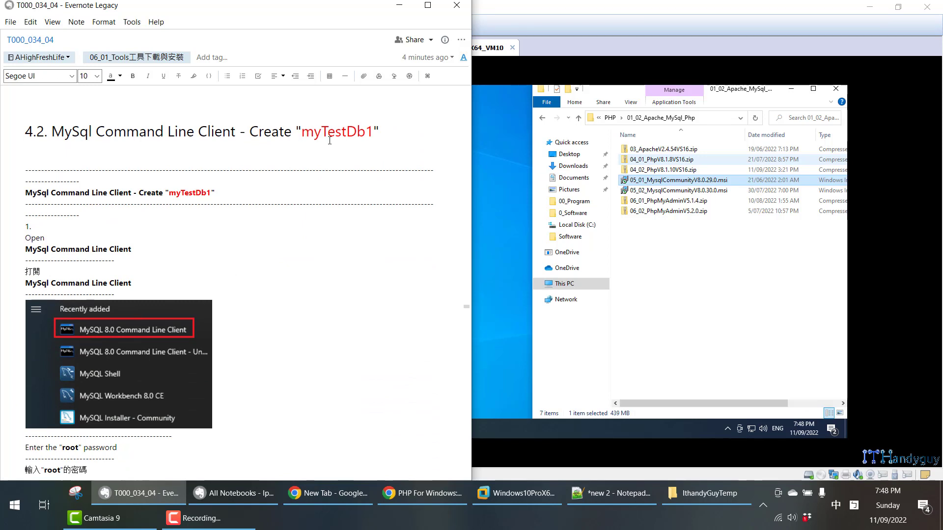
{"action": "scroll", "coordinate": [299, 196], "scroll_direction": "down", "scroll_amount": 2}
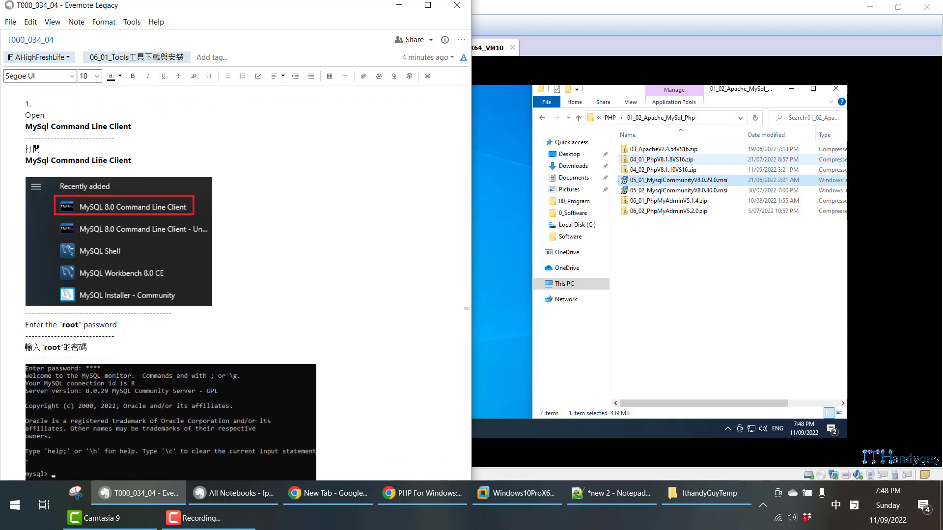
- In the virtual machine, launch MySQL 8.0 Command Line Client and log in by entering the root password
{"action": "left_click", "coordinate": [516, 400]}
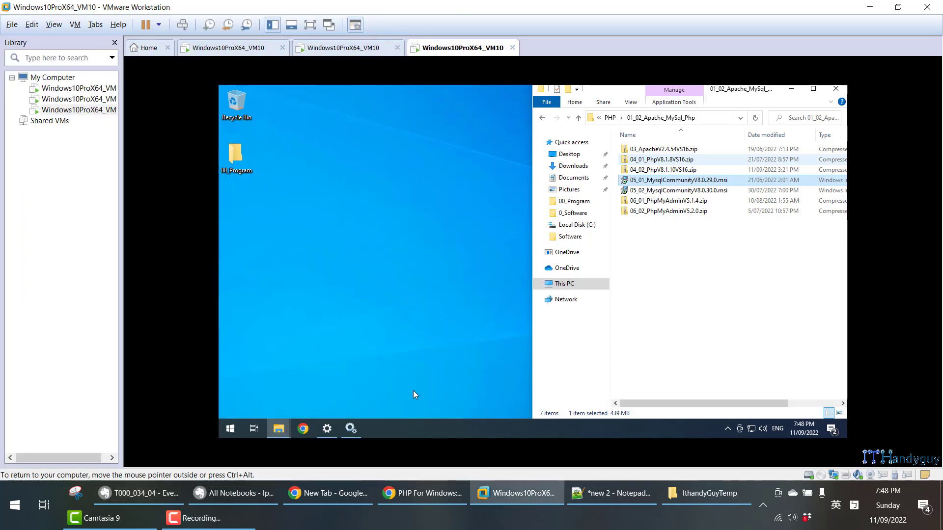
{"action": "left_click", "coordinate": [230, 428]}
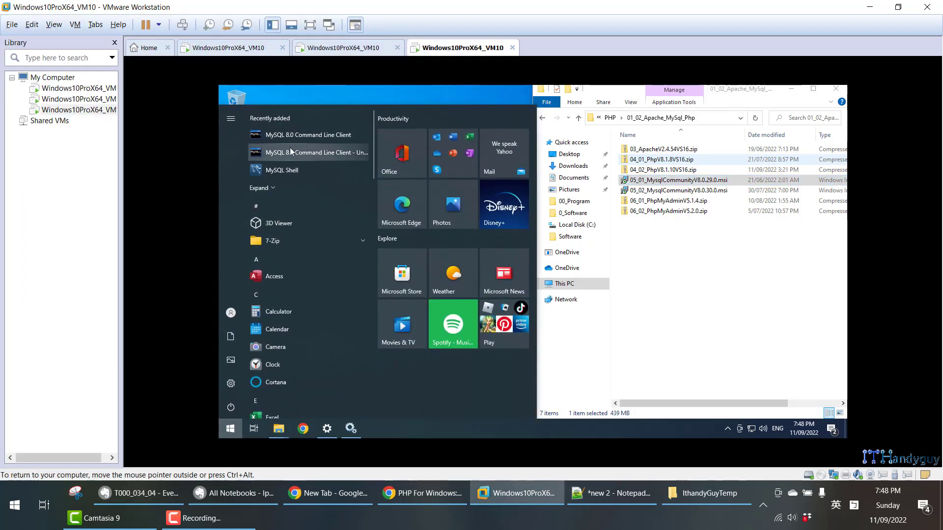
{"action": "left_click", "coordinate": [288, 190]}
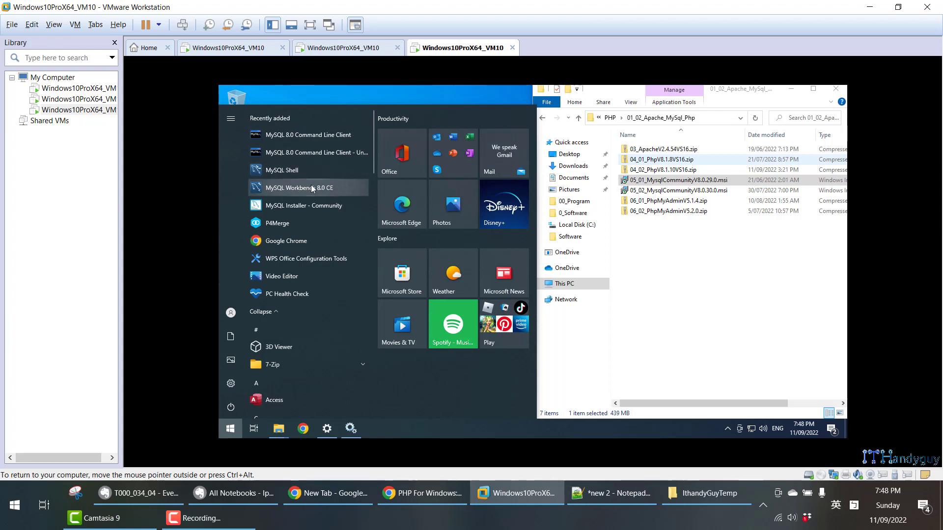
{"action": "left_click", "coordinate": [315, 140]}
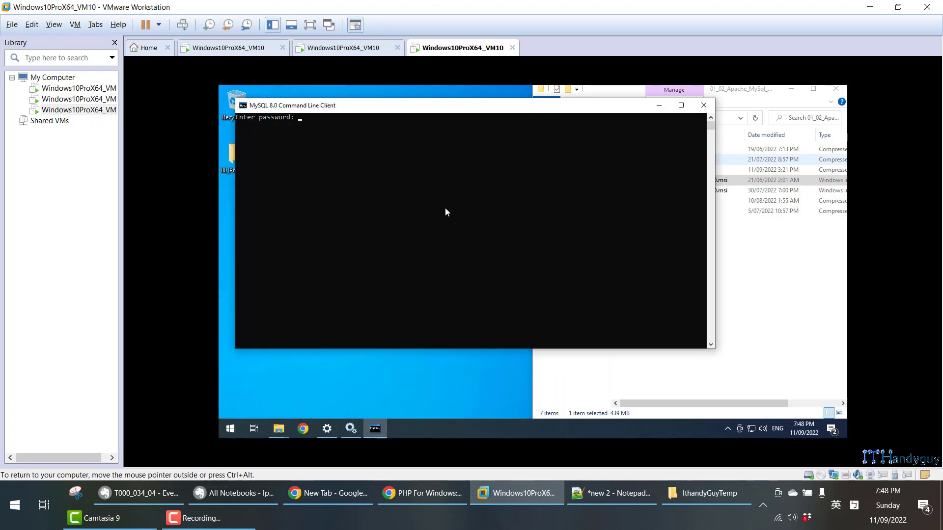
{"action": "type", "text": "****"}
{"action": "key", "text": "Return"}
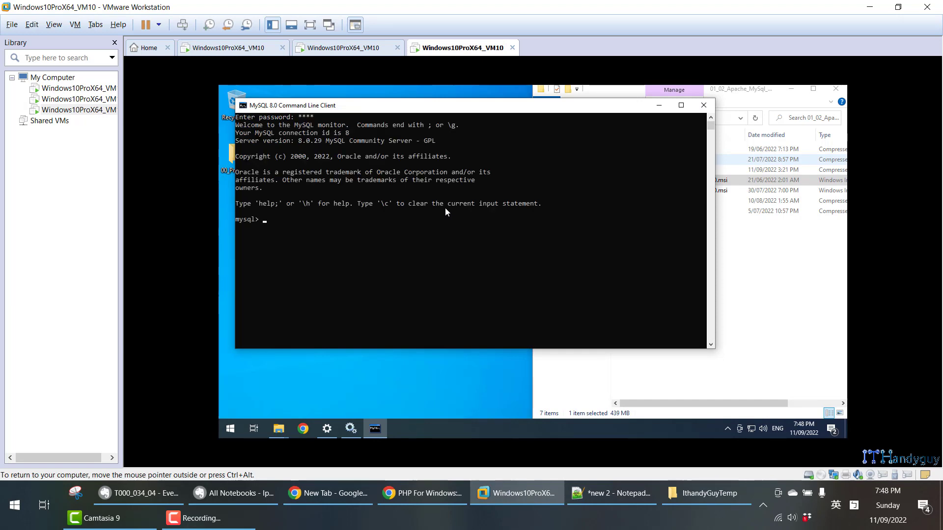
- Copy "show databases;" from the Evernote note, run it in the MySQL client, and snap the client window to the left half of the desktop
{"action": "left_click", "coordinate": [138, 493]}
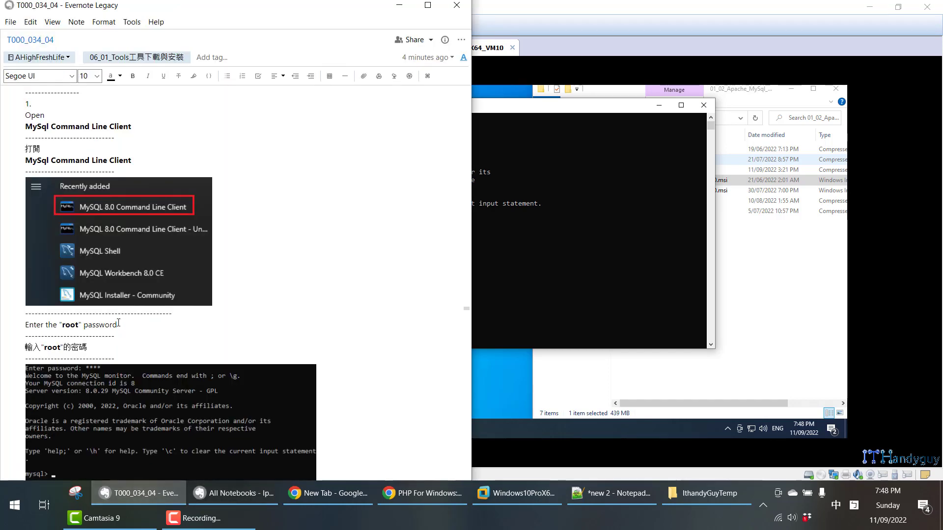
{"action": "scroll", "coordinate": [119, 323], "scroll_direction": "down", "scroll_amount": 5}
{"action": "left_click", "coordinate": [68, 256]}
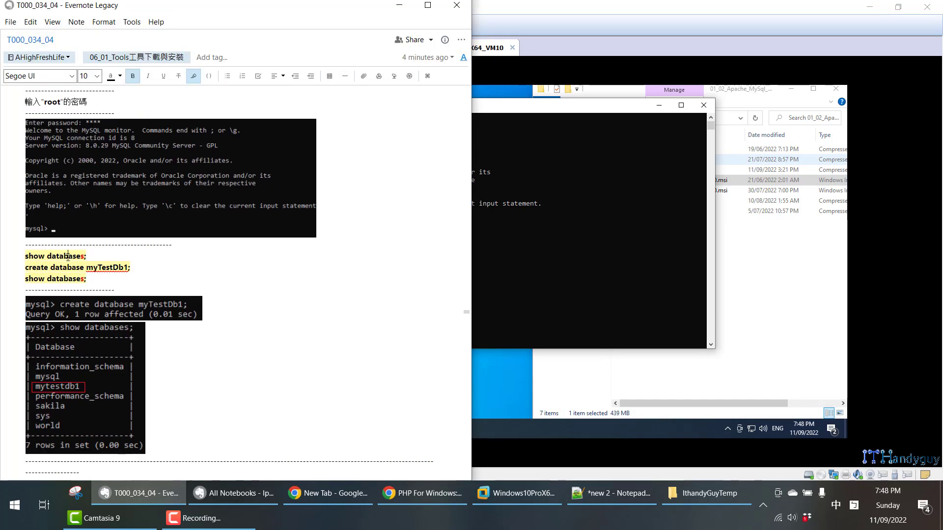
{"action": "triple_click", "coordinate": [67, 255]}
{"action": "right_click", "coordinate": [67, 259]}
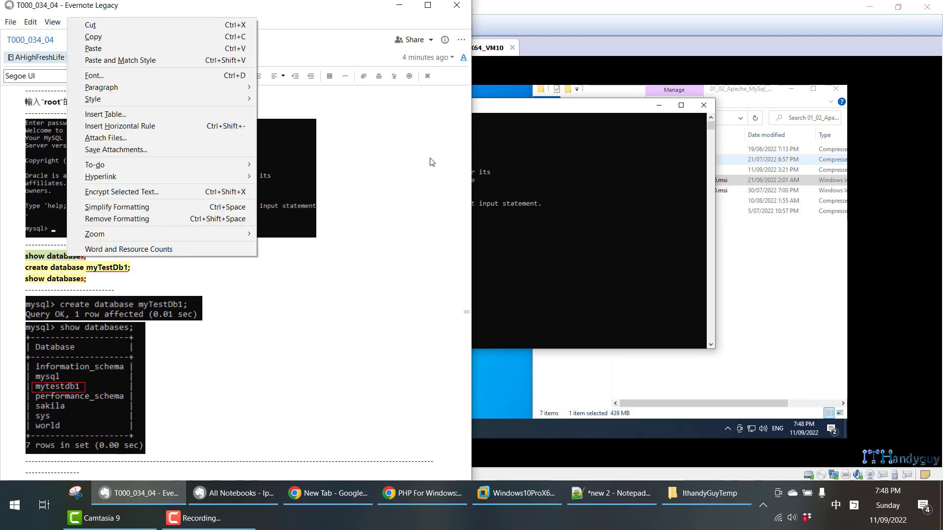
{"action": "left_click", "coordinate": [205, 37]}
{"action": "left_click", "coordinate": [492, 257]}
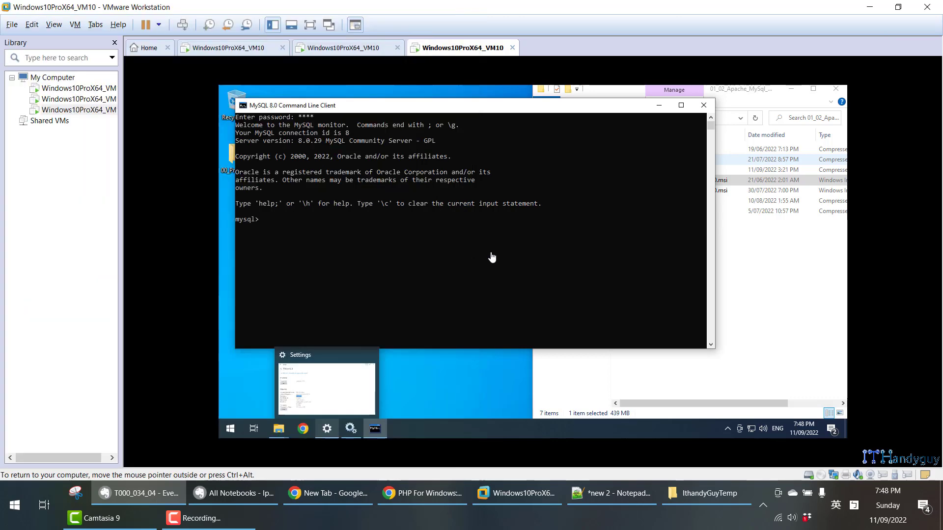
{"action": "right_click", "coordinate": [428, 231]}
{"action": "key", "text": "Return"}
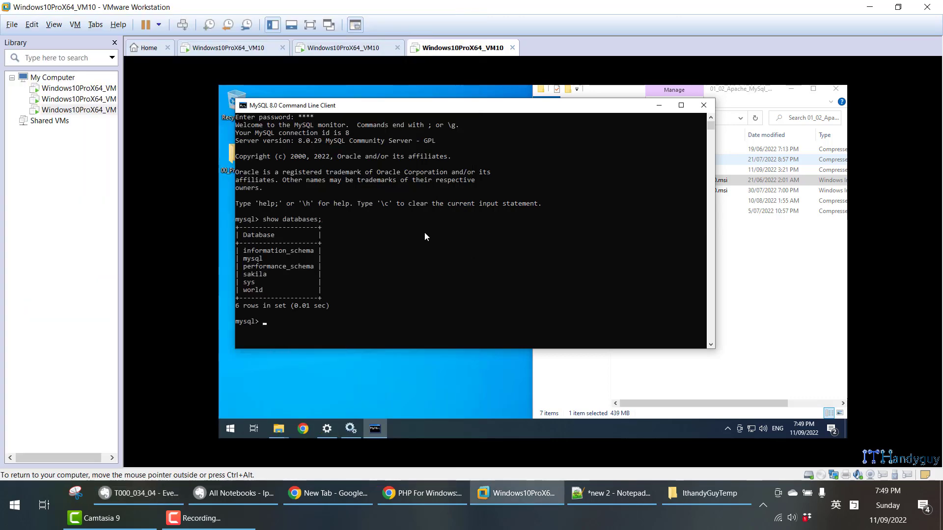
{"action": "key", "text": "super+Left"}
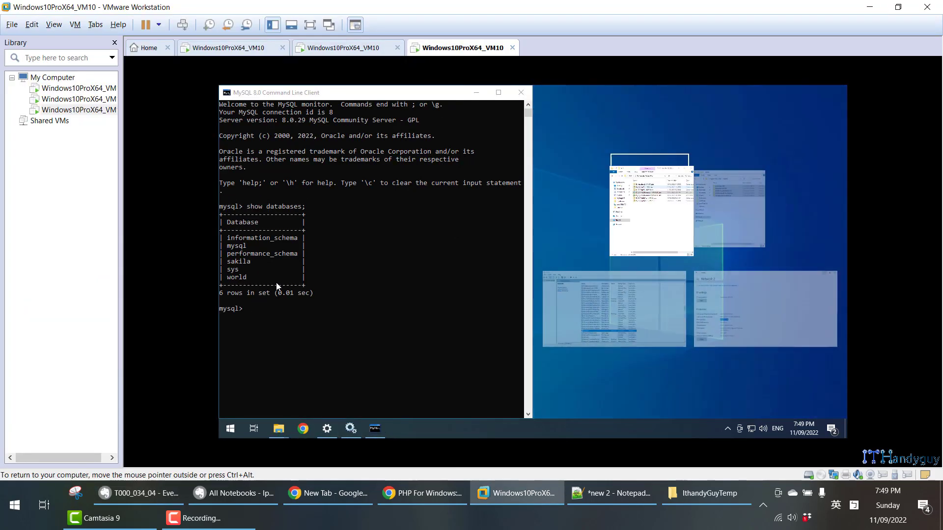
{"action": "key", "text": "Escape"}
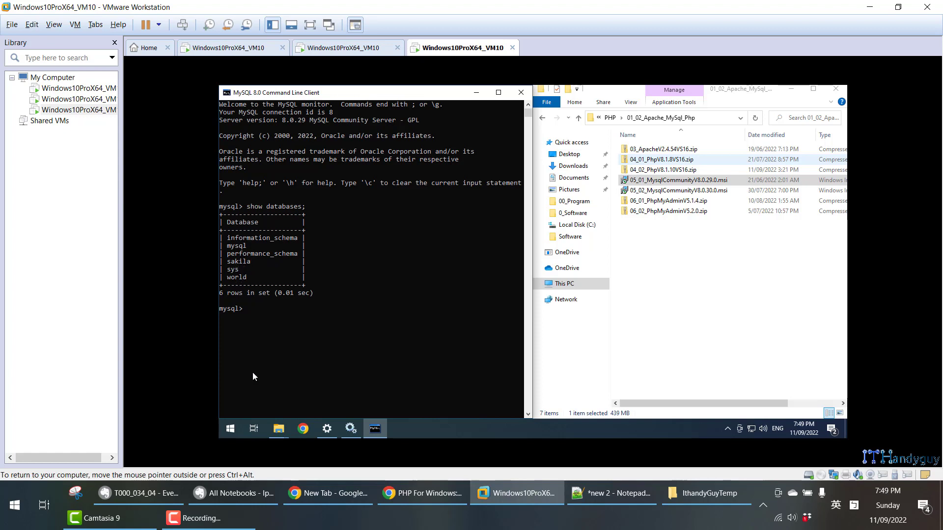
- Copy "create database myTestDb1;" from the Evernote note and run it in the MySQL client
{"action": "left_click", "coordinate": [140, 493]}
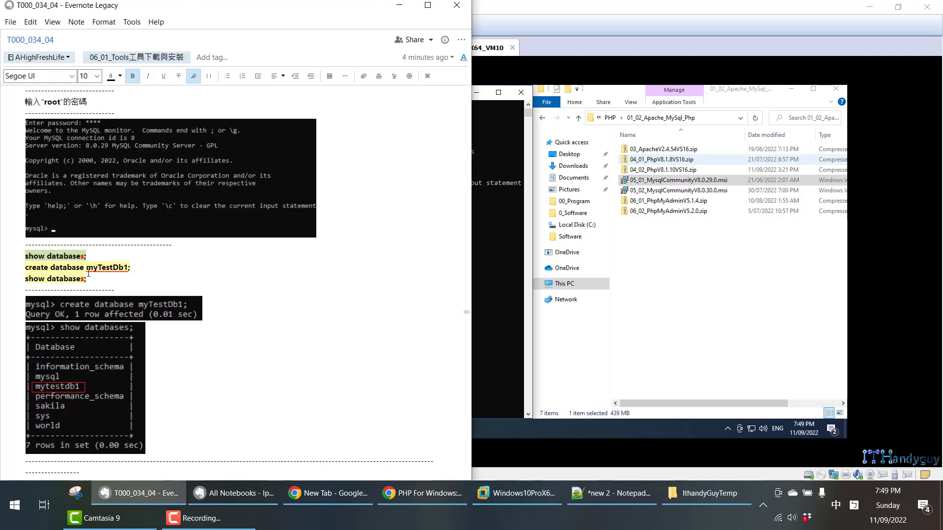
{"action": "double_click", "coordinate": [87, 267]}
{"action": "right_click", "coordinate": [86, 268]}
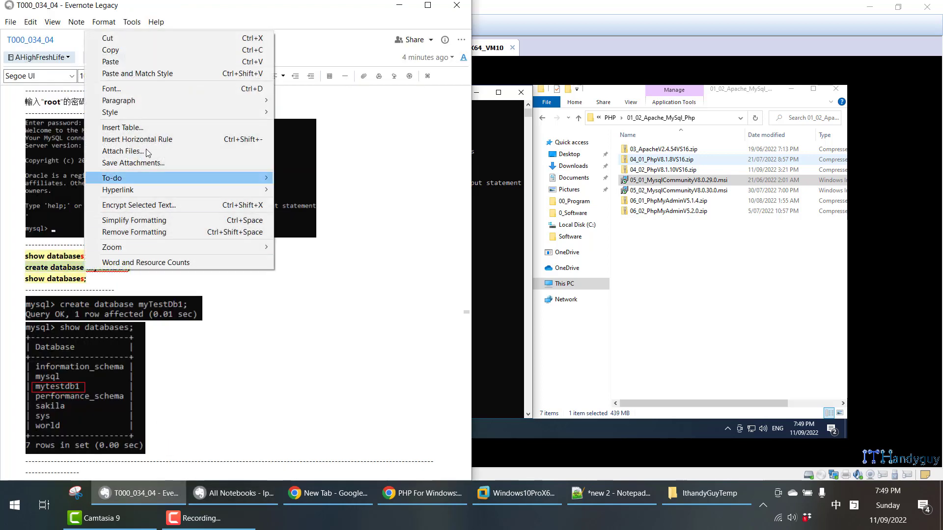
{"action": "left_click", "coordinate": [140, 51]}
{"action": "left_click", "coordinate": [500, 232]}
{"action": "right_click", "coordinate": [396, 312]}
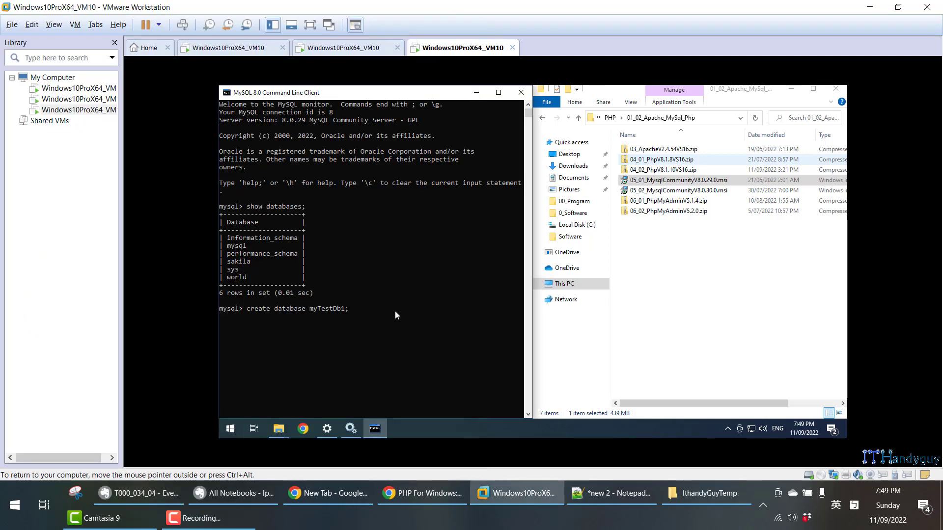
{"action": "key", "text": "Return"}
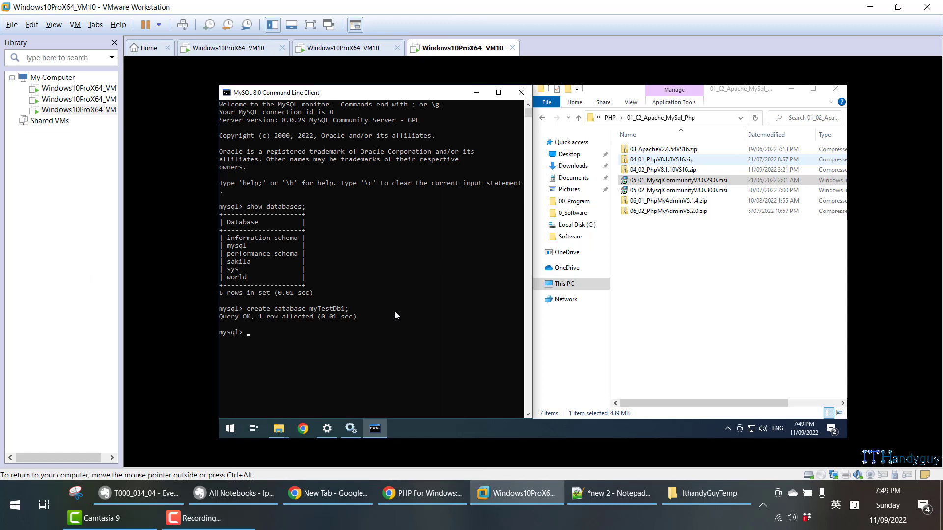
- Run "show databases;" again and highlight mytestdb1 in the database list
{"action": "key", "text": "Up"}
{"action": "key", "text": "Up"}
{"action": "key", "text": "Return"}
{"action": "left_click_drag", "start_coordinate": [224, 345], "coordinate": [263, 353]}
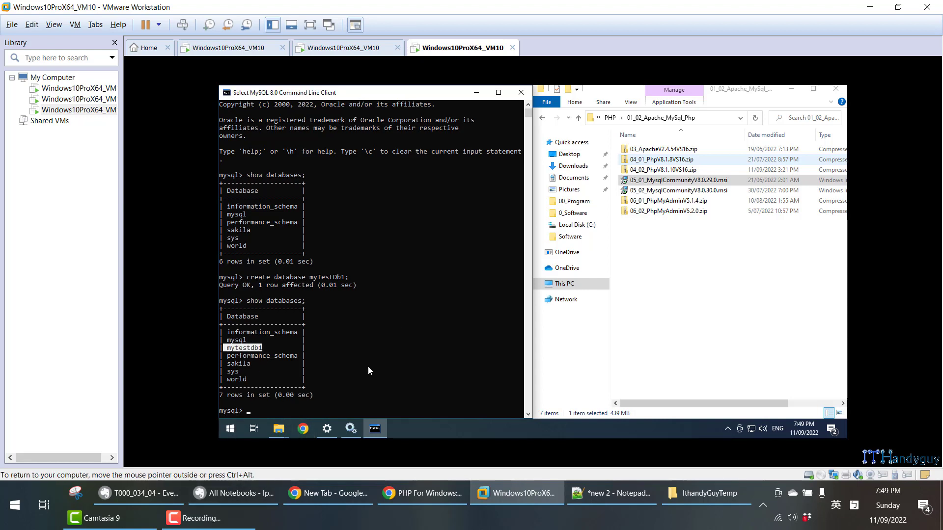
- Expand the recently added programs in the virtual machine and launch MySQL Workbench 8.0 CE
{"action": "key", "text": "super"}
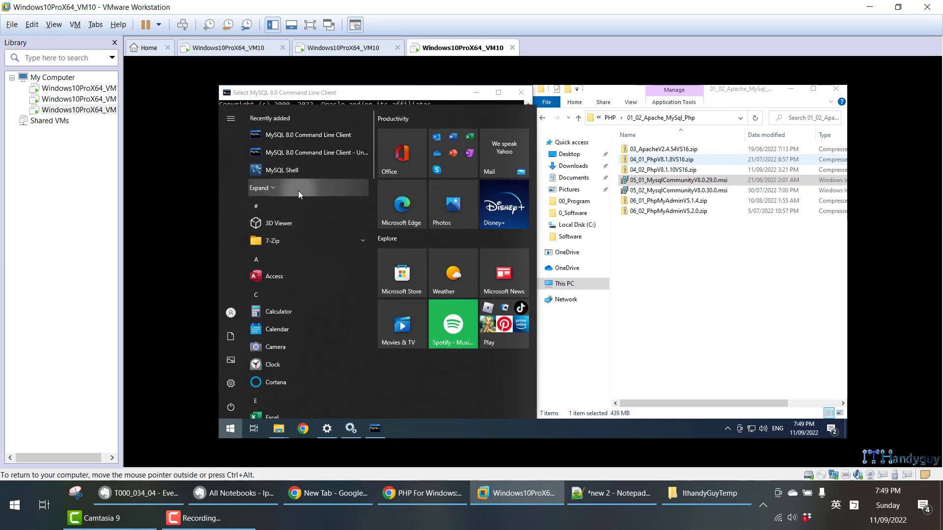
{"action": "left_click", "coordinate": [298, 191]}
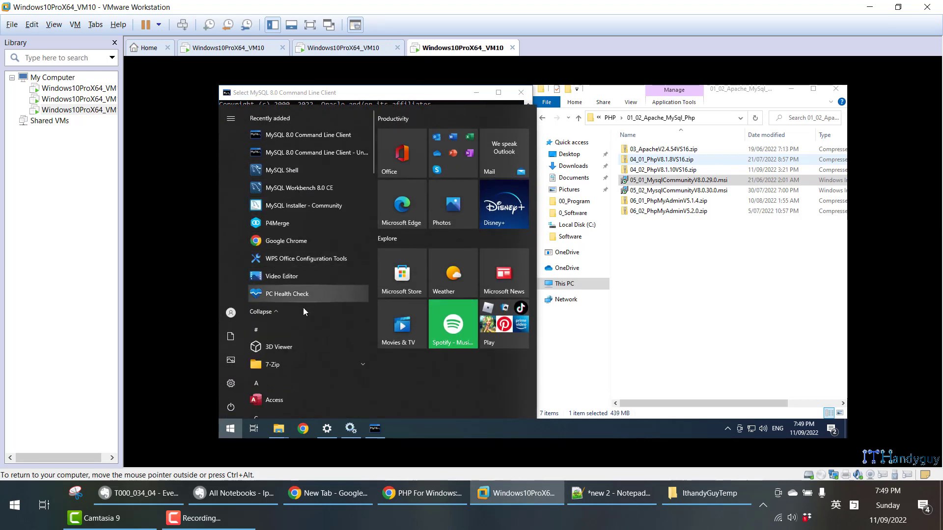
{"action": "left_click", "coordinate": [295, 187]}
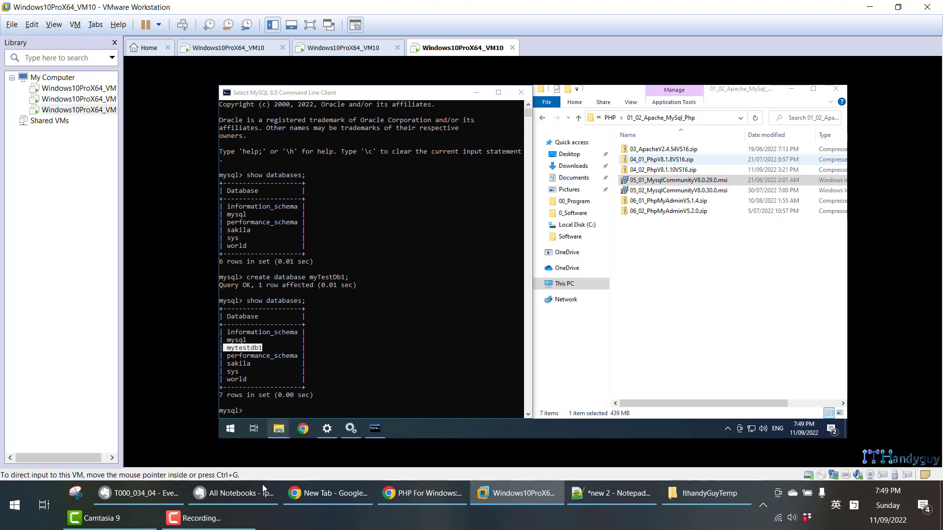
- Check the MySQL Workbench section of the Evernote note, then maximize Workbench and open Local instance MySQL80, entering the root password
{"action": "left_click", "coordinate": [153, 496]}
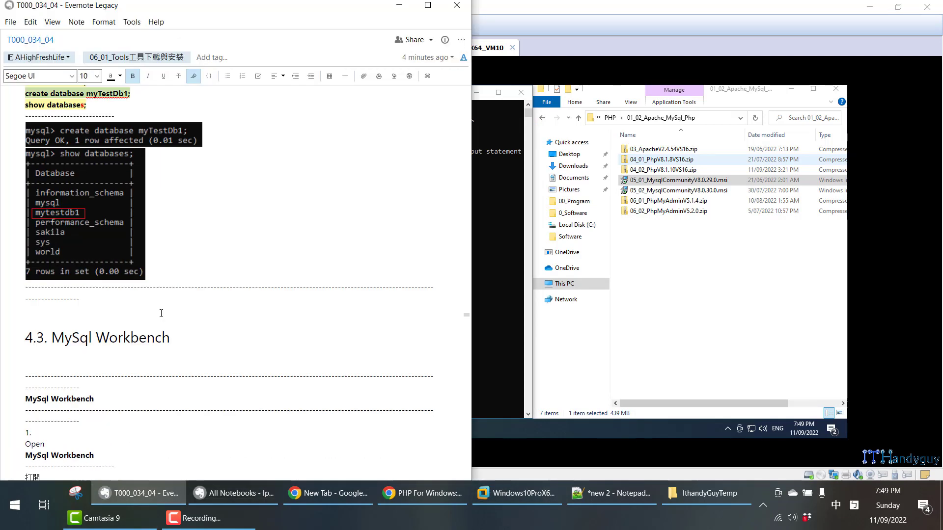
{"action": "scroll", "coordinate": [161, 314], "scroll_direction": "down", "scroll_amount": 10}
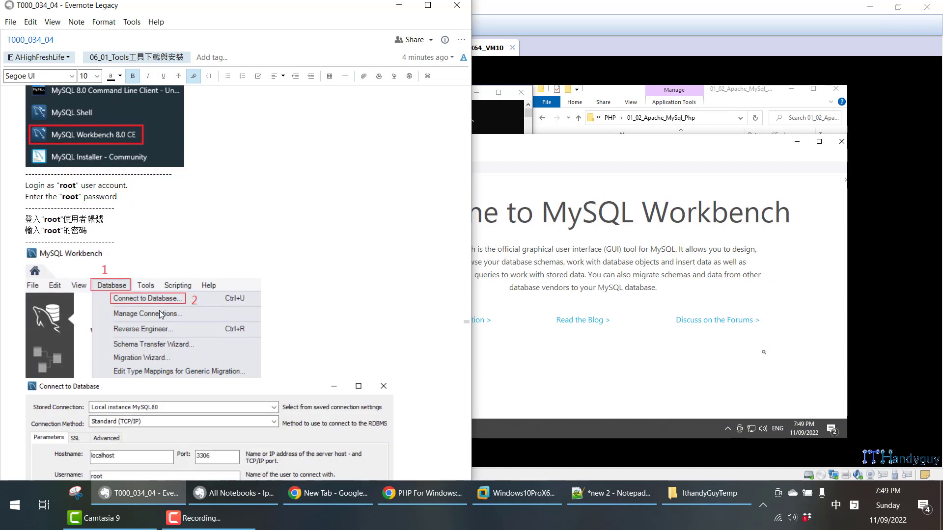
{"action": "scroll", "coordinate": [161, 314], "scroll_direction": "down", "scroll_amount": 2}
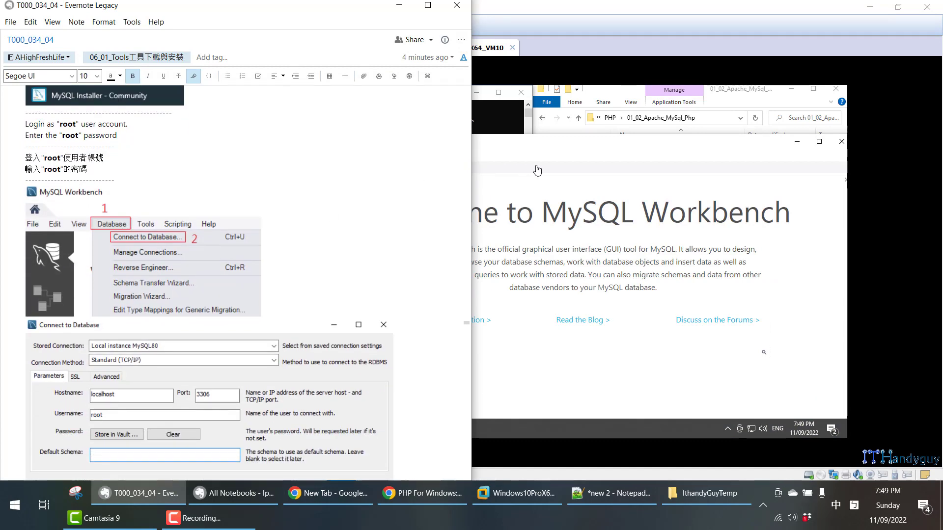
{"action": "left_click", "coordinate": [567, 153]}
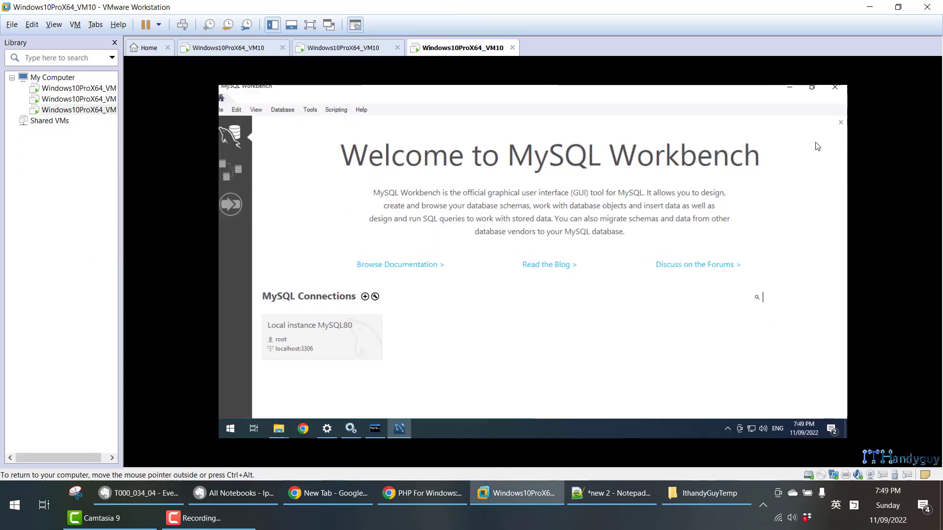
{"action": "left_click", "coordinate": [819, 141]}
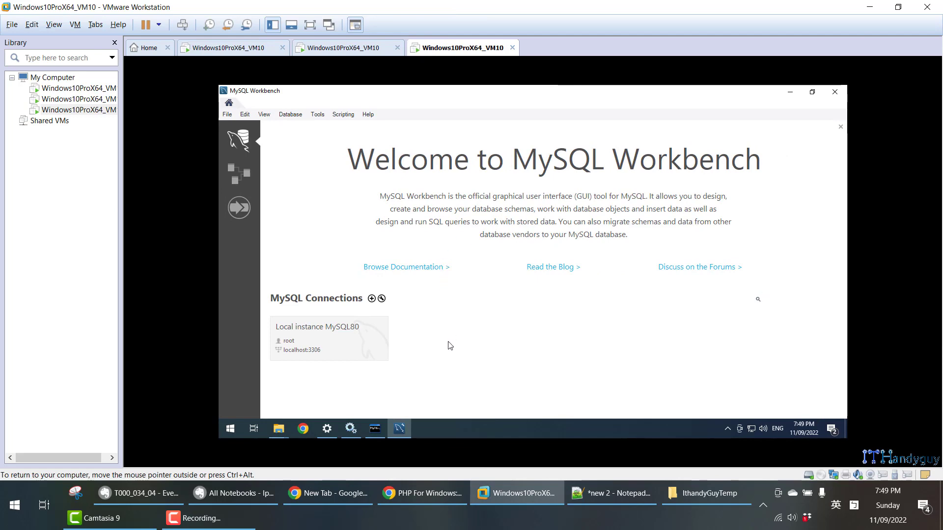
{"action": "left_click", "coordinate": [353, 343]}
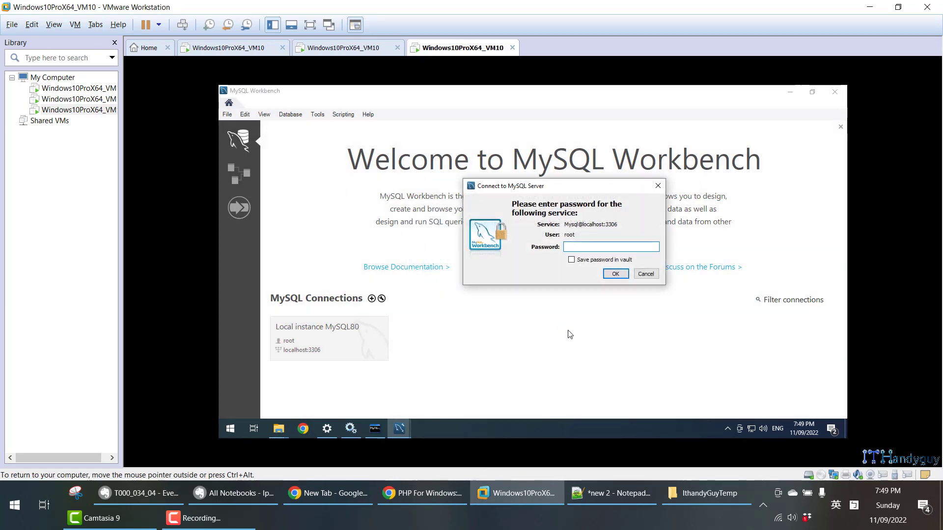
{"action": "key", "text": "Return"}
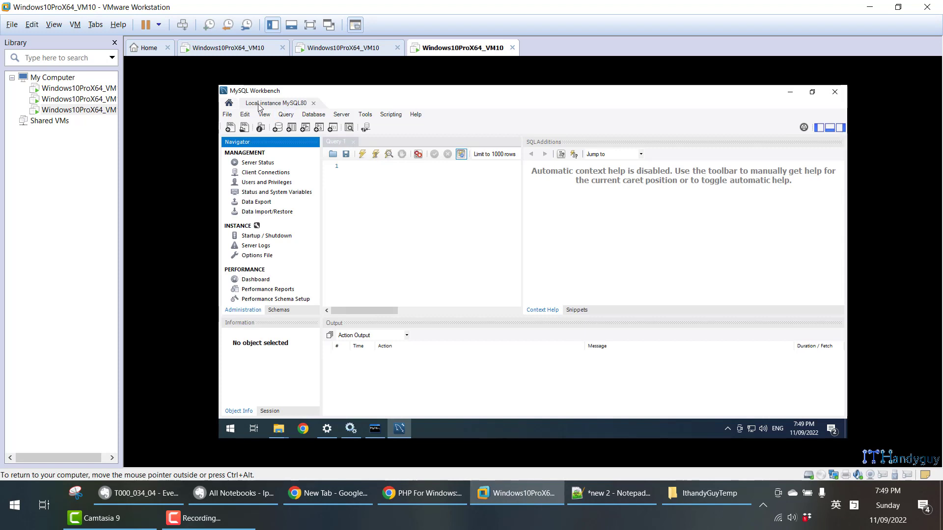
- Connect to the database at 127.0.0.1, port 3306, with the username root, entering the root password
{"action": "left_click", "coordinate": [315, 119]}
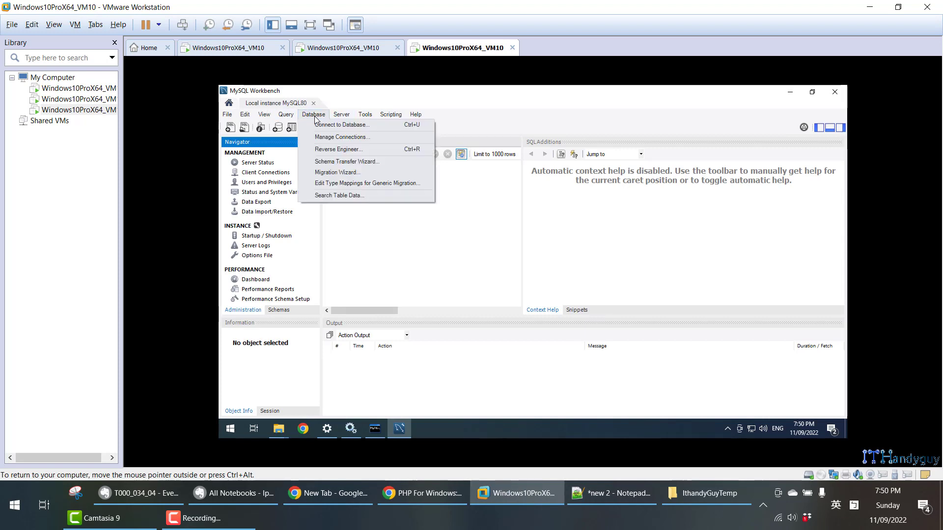
{"action": "left_click", "coordinate": [320, 128]}
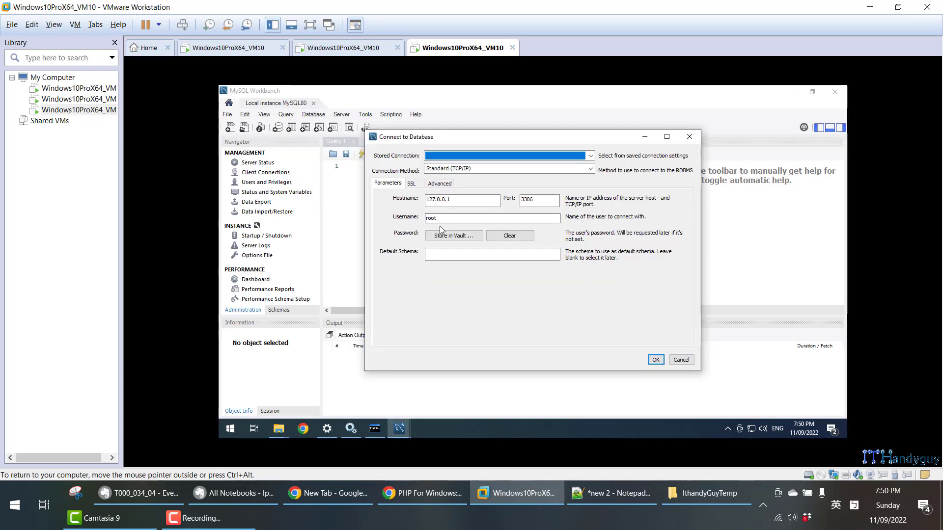
{"action": "left_click_drag", "start_coordinate": [438, 217], "coordinate": [426, 200]}
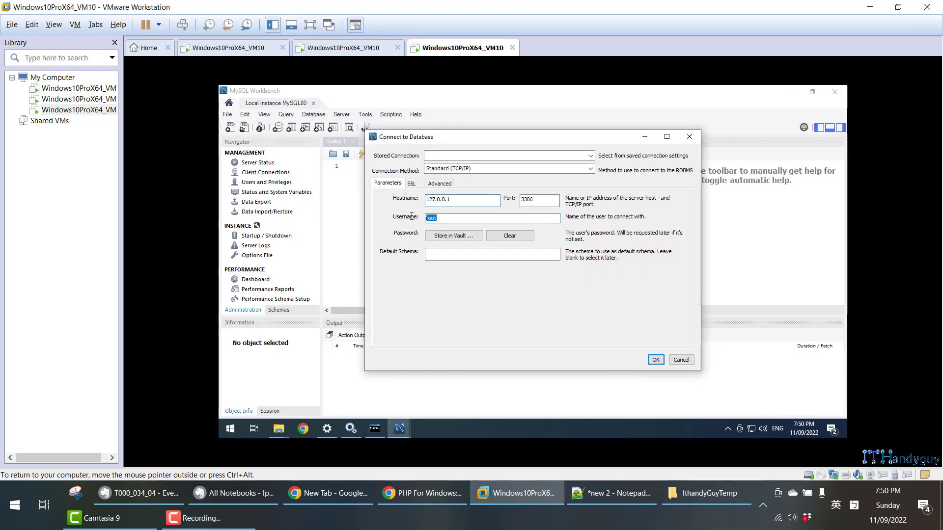
{"action": "left_click", "coordinate": [655, 360]}
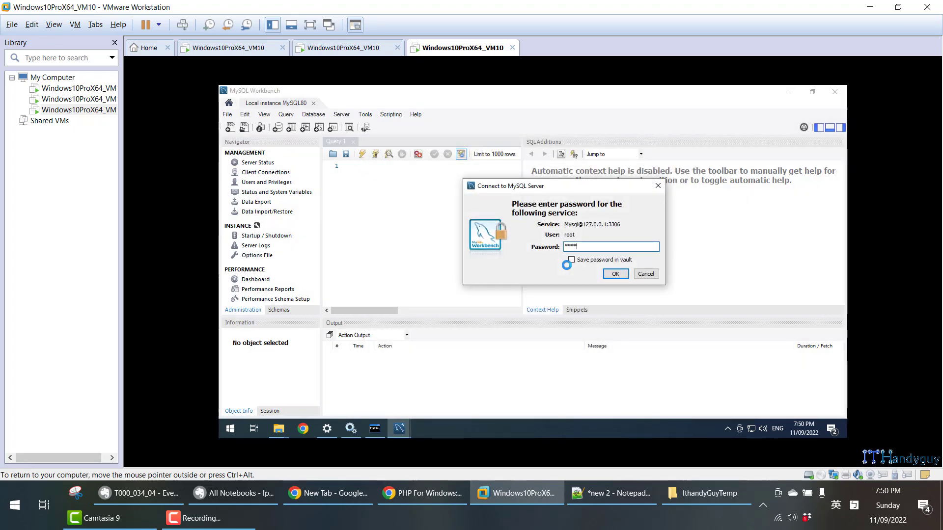
{"action": "key", "text": "Return"}
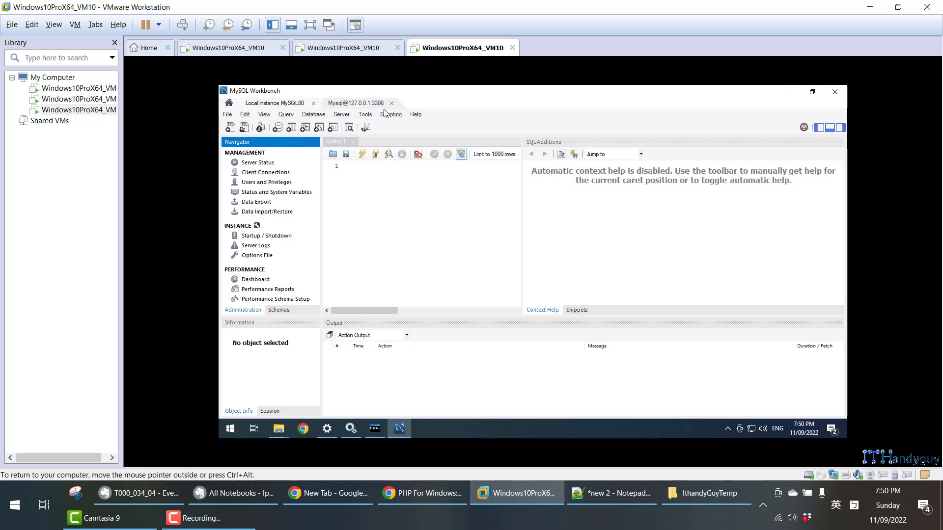
- Start another database connection to 127.0.0.1, port 3306, using the username TestUser copied from the Evernote note
{"action": "left_click", "coordinate": [313, 115]}
{"action": "left_click", "coordinate": [316, 124]}
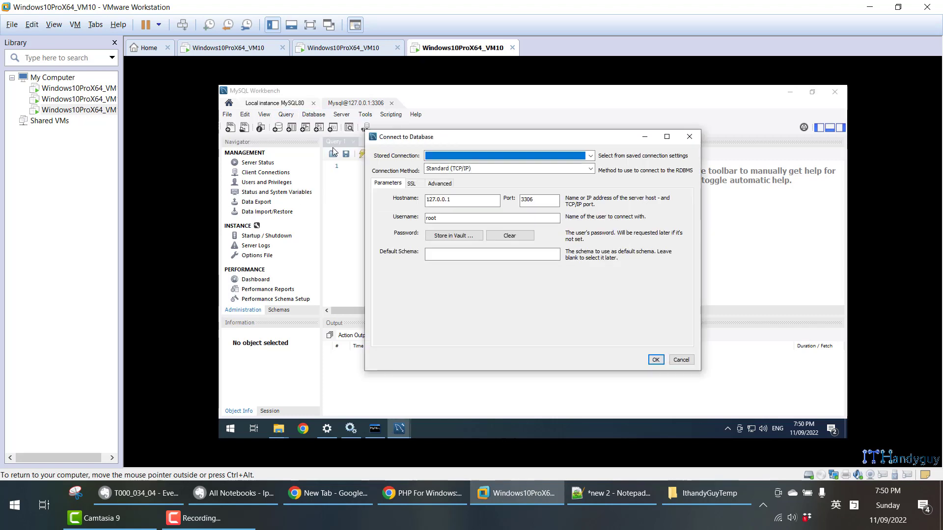
{"action": "left_click", "coordinate": [160, 497]}
{"action": "scroll", "coordinate": [207, 347], "scroll_direction": "down", "scroll_amount": 5}
{"action": "scroll", "coordinate": [206, 348], "scroll_direction": "down", "scroll_amount": 5}
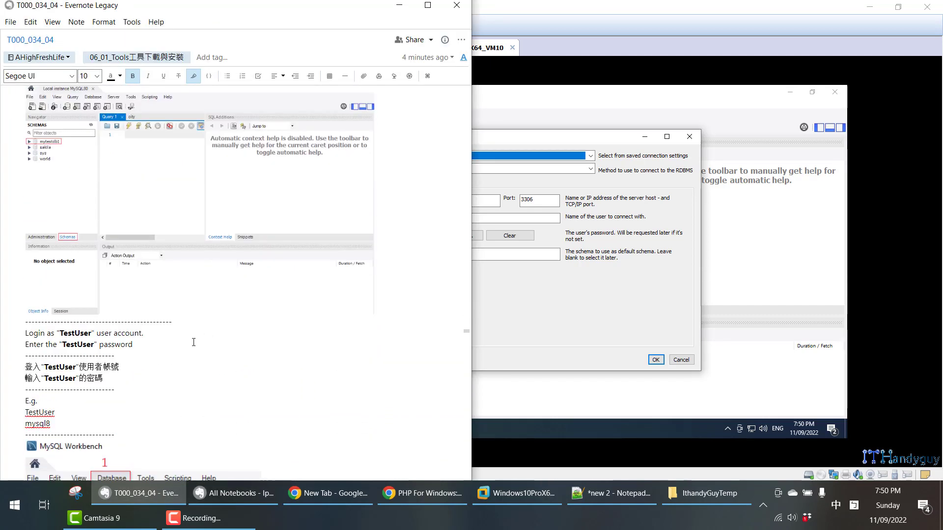
{"action": "double_click", "coordinate": [45, 289]}
{"action": "key", "text": "ctrl+c"}
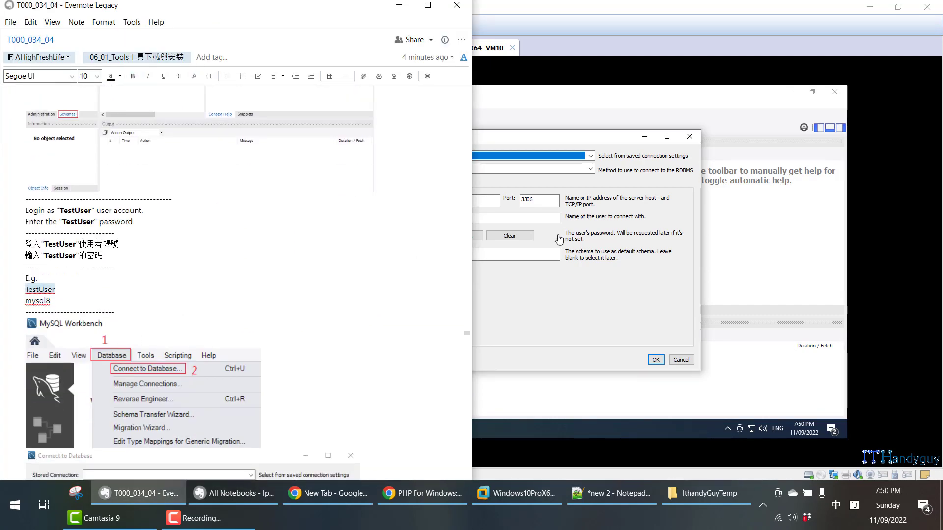
{"action": "left_click", "coordinate": [525, 219]}
{"action": "key", "text": "ctrl+a"}
{"action": "key", "text": "ctrl+v"}
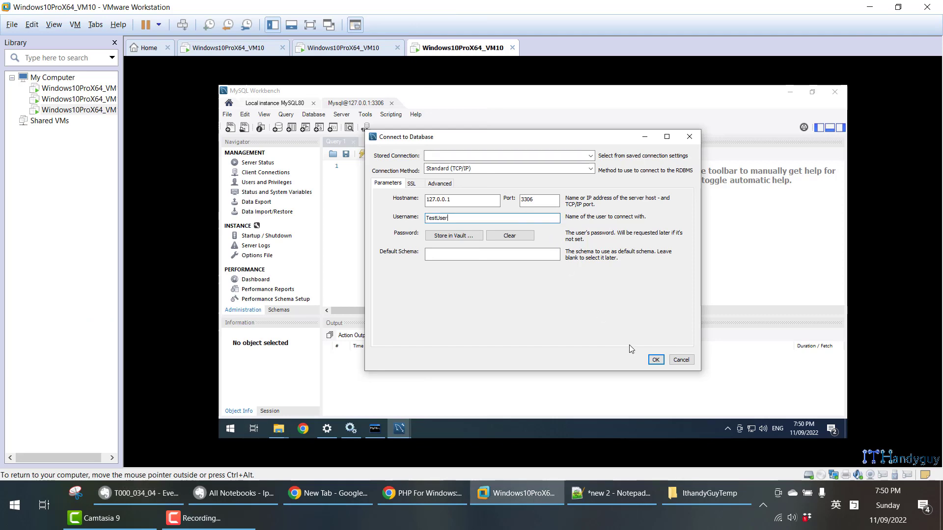
{"action": "left_click", "coordinate": [655, 360]}
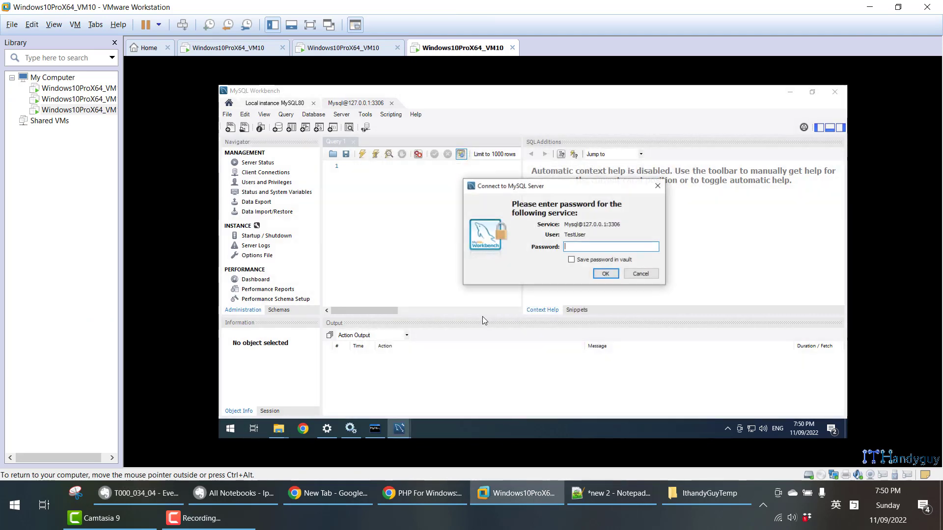
- Copy the TestUser password from the Evernote note and enter it in the password prompt to connect
{"action": "left_click", "coordinate": [161, 494]}
{"action": "left_click_drag", "start_coordinate": [51, 301], "coordinate": [26, 301]}
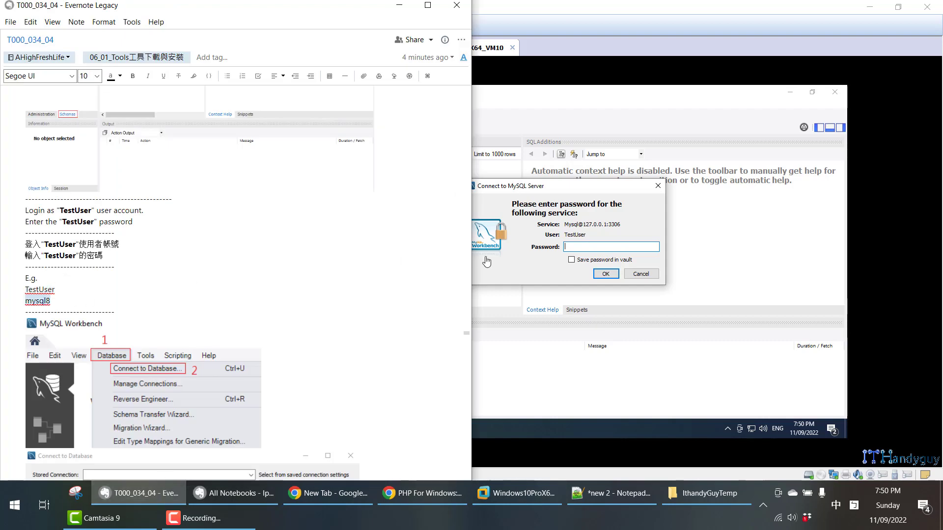
{"action": "left_click", "coordinate": [621, 248]}
{"action": "key", "text": "ctrl+v"}
{"action": "left_click", "coordinate": [606, 273]}
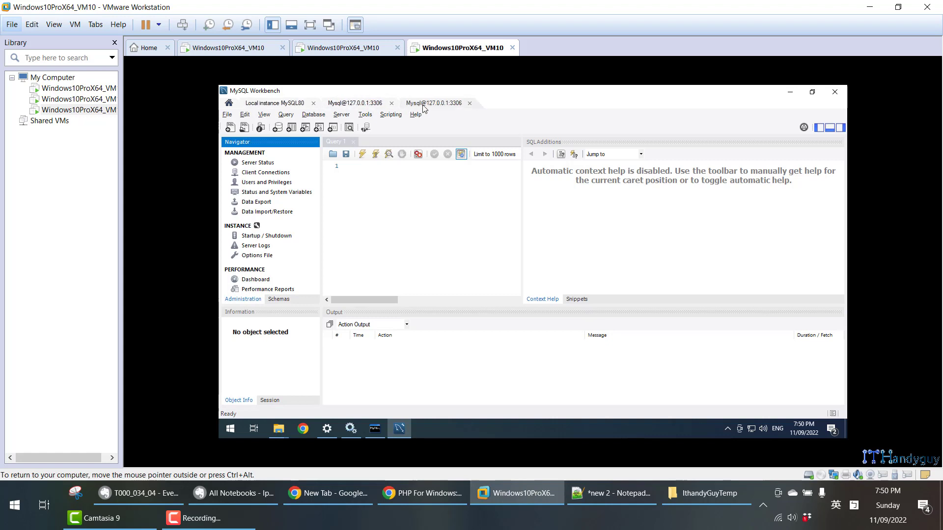
{"action": "left_click", "coordinate": [226, 494]}
{"action": "left_click", "coordinate": [137, 494]}
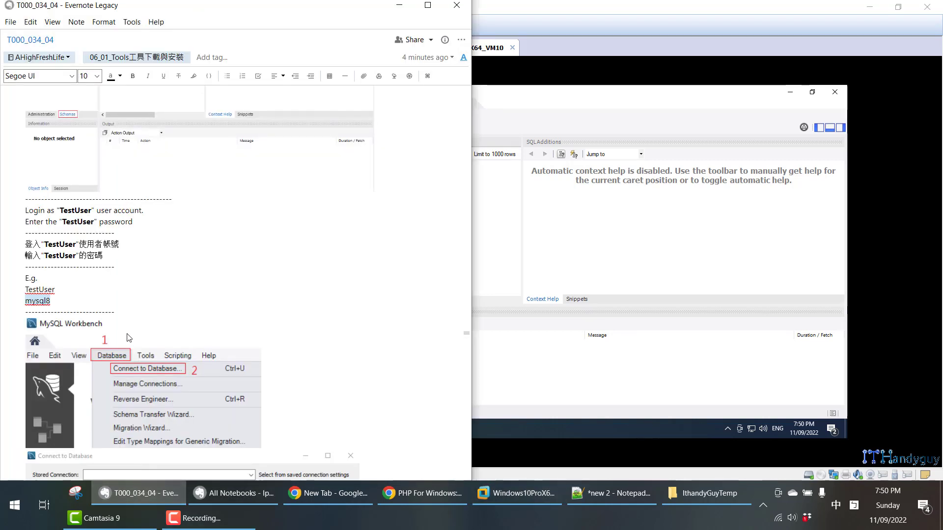
{"action": "scroll", "coordinate": [131, 337], "scroll_direction": "down", "scroll_amount": 6}
{"action": "scroll", "coordinate": [133, 341], "scroll_direction": "down", "scroll_amount": 2}
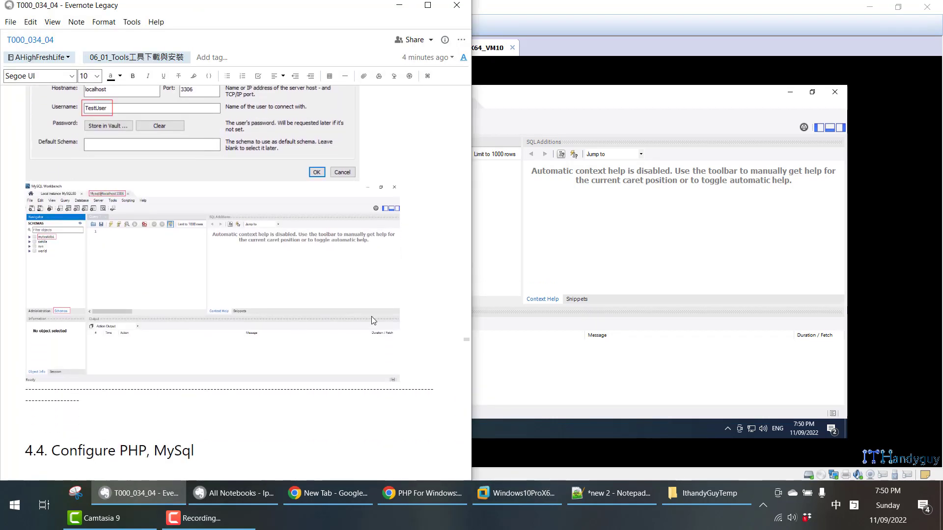
{"action": "left_click", "coordinate": [559, 380]}
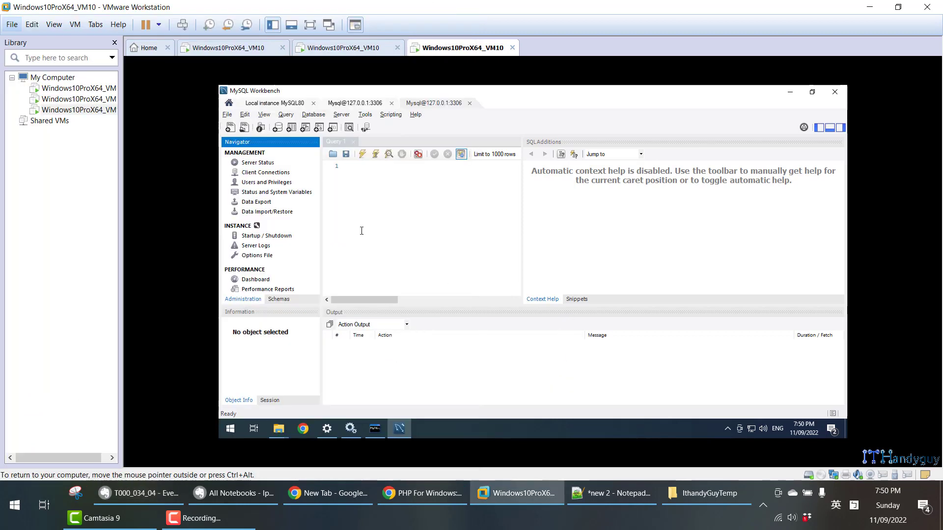
{"action": "left_click", "coordinate": [363, 102]}
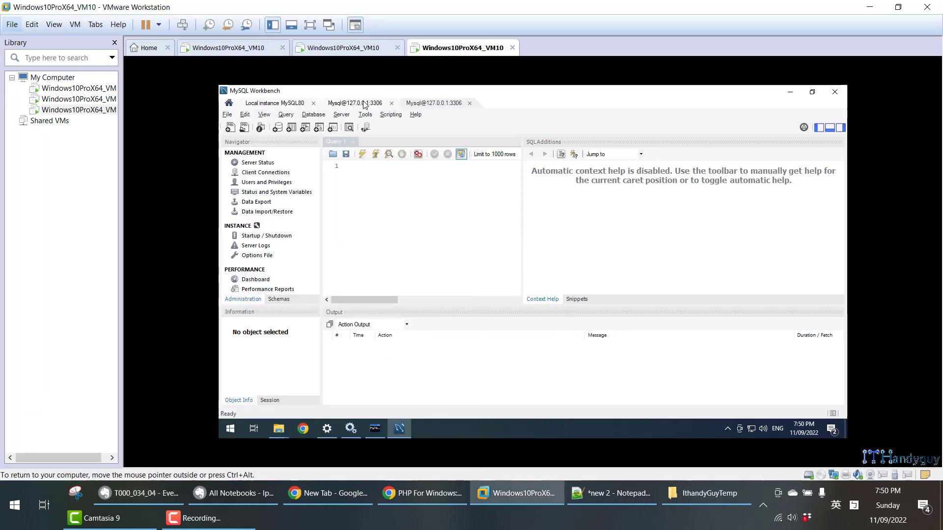
{"action": "left_click", "coordinate": [392, 103]}
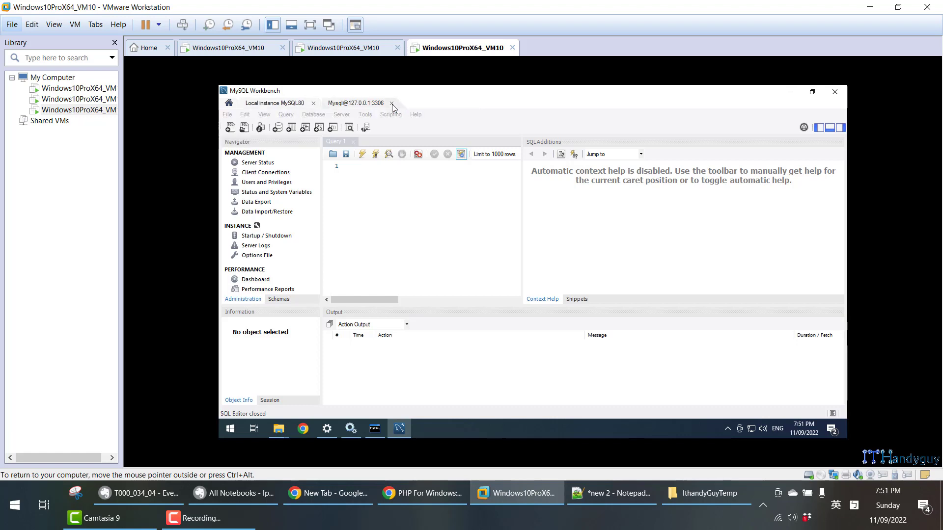
{"action": "left_click", "coordinate": [392, 104]}
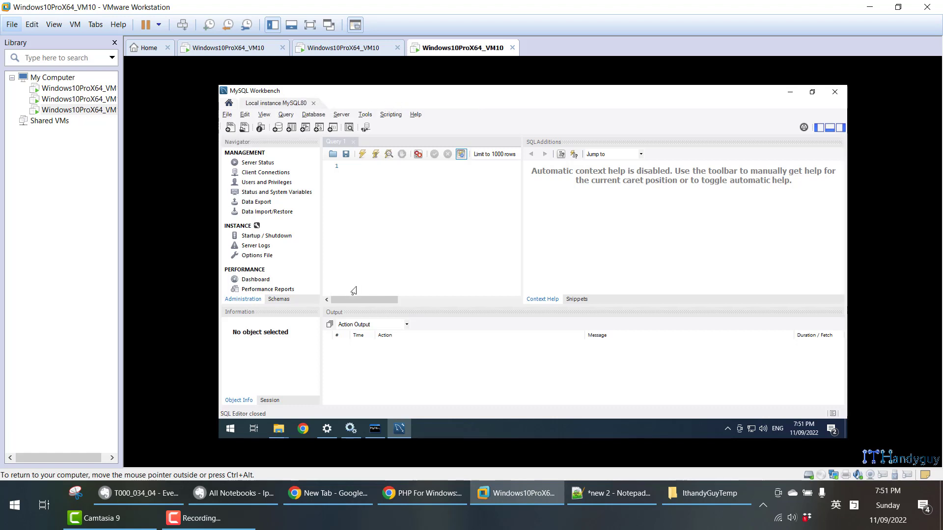
- Show the schemas of Local instance MySQL80 and select mytestdb1, sakila and sys in turn
{"action": "left_click", "coordinate": [283, 300]}
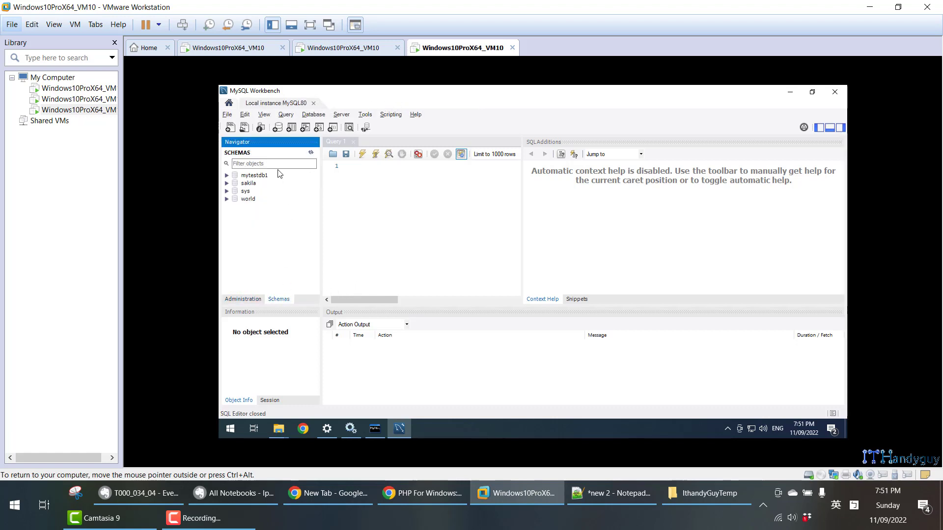
{"action": "left_click", "coordinate": [255, 176]}
{"action": "left_click", "coordinate": [250, 184]}
{"action": "left_click", "coordinate": [248, 191]}
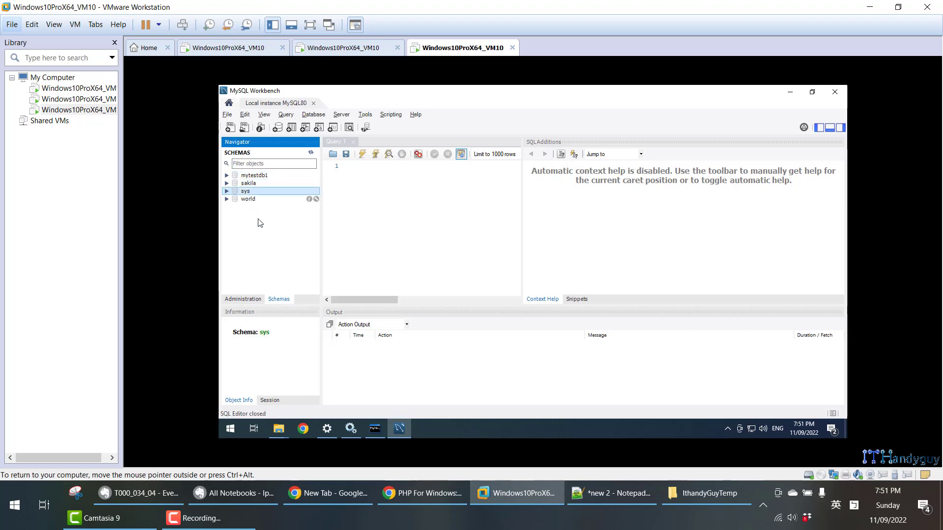
- Bring the MySQL 8.0 Command Line Client to the front and snap it to the right half of the virtual machine's desktop
{"action": "left_click", "coordinate": [371, 433]}
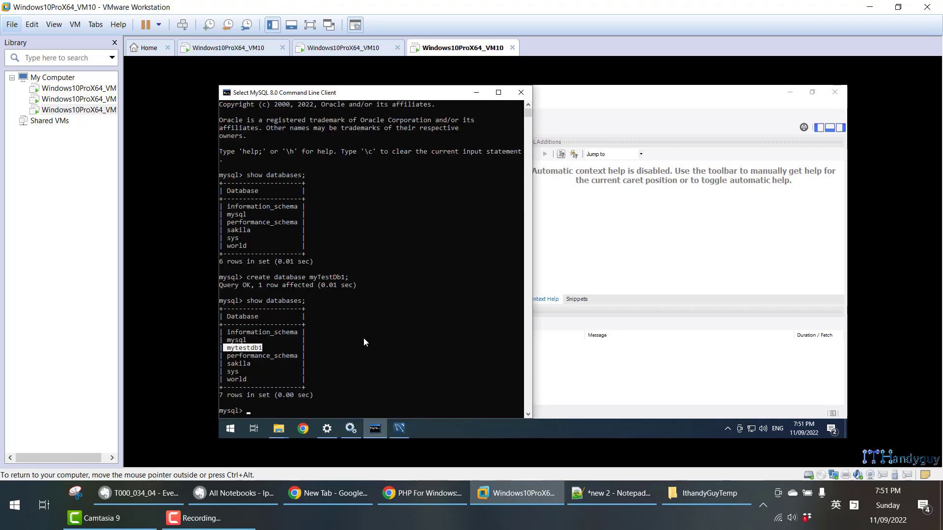
{"action": "key", "text": "super+Right"}
{"action": "left_click", "coordinate": [687, 261]}
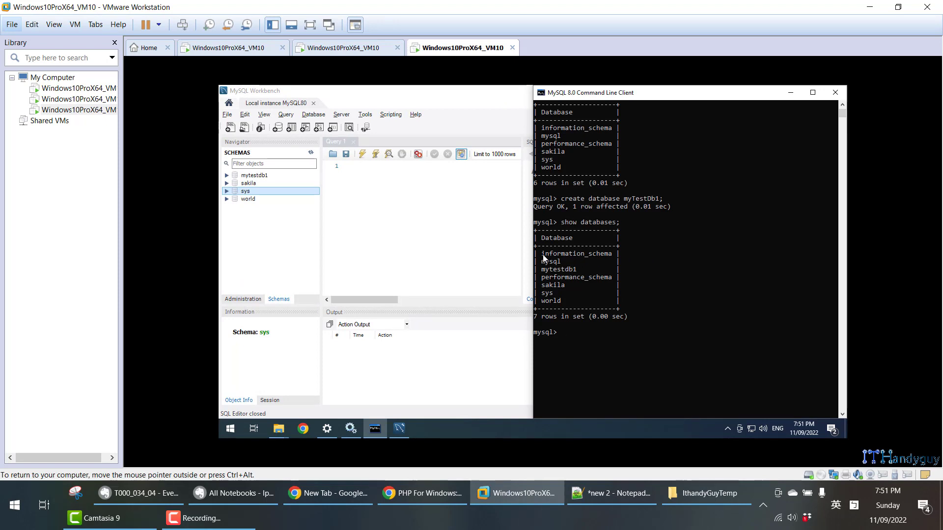
- Highlight information_schema, performance_schema, sakila and world in the client's database list to compare them with the Workbench schemas
{"action": "left_click_drag", "start_coordinate": [543, 255], "coordinate": [615, 253]}
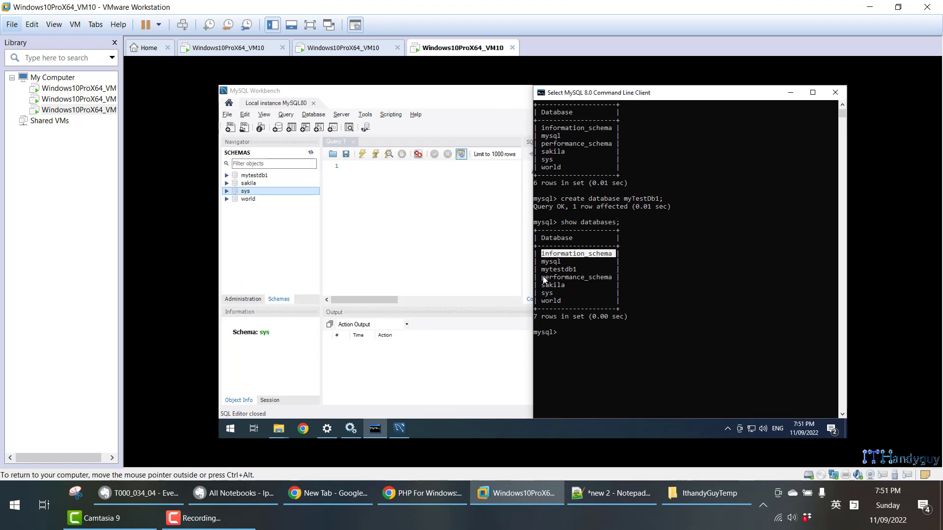
{"action": "left_click_drag", "start_coordinate": [540, 279], "coordinate": [608, 283]}
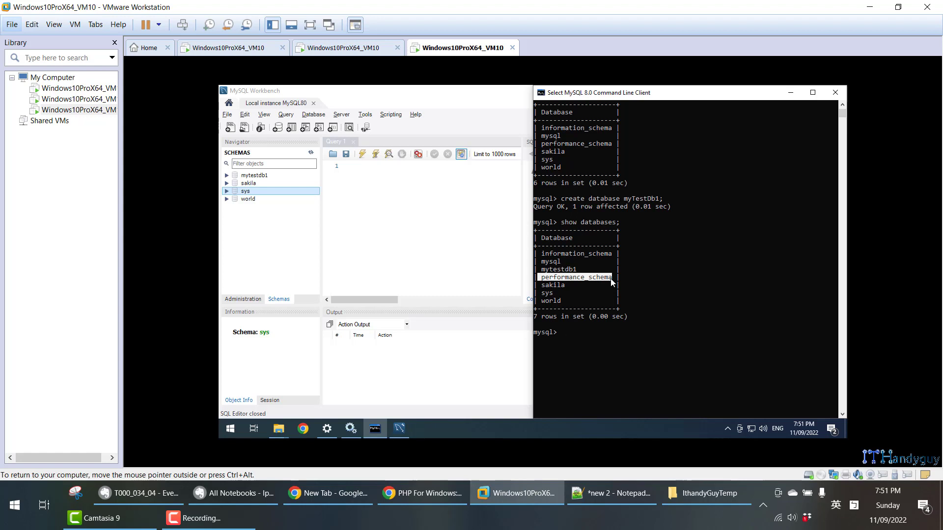
{"action": "left_click_drag", "start_coordinate": [540, 254], "coordinate": [599, 256]}
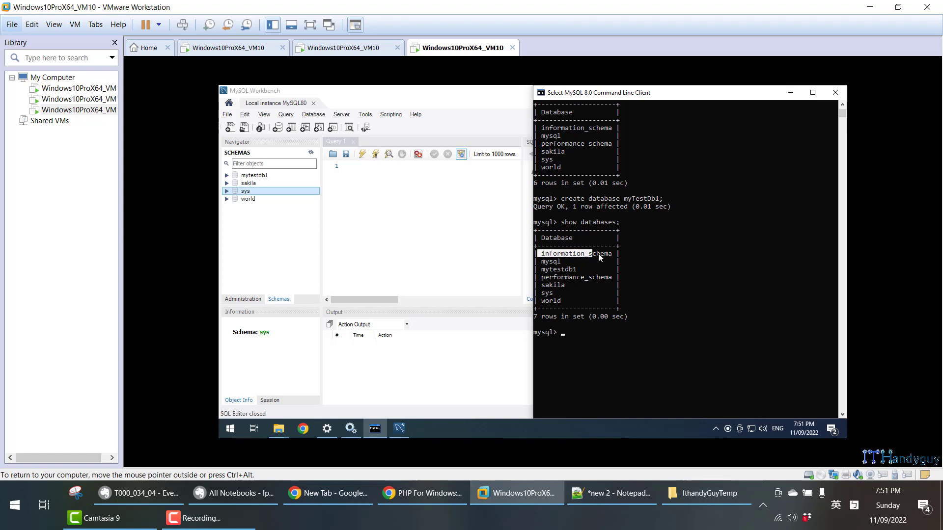
{"action": "left_click_drag", "start_coordinate": [545, 279], "coordinate": [613, 280]}
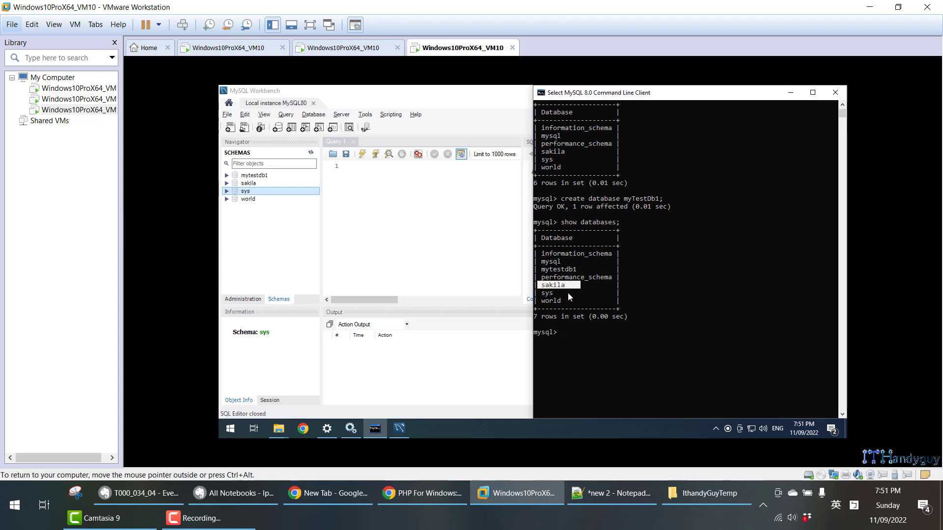
{"action": "left_click_drag", "start_coordinate": [540, 301], "coordinate": [563, 301]}
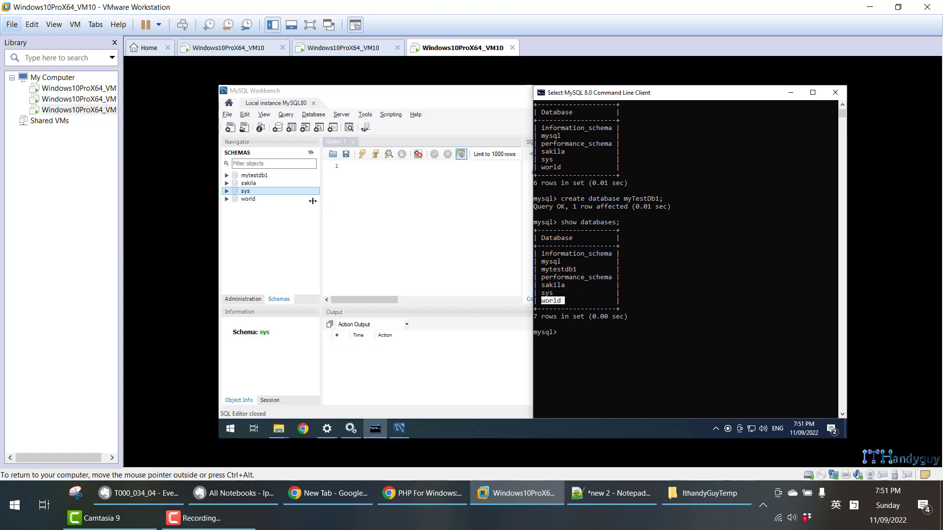
- Inspect the sys schema's tables in the schema tree, collapse it, and select sakila, world and mytestdb1 in turn
{"action": "left_click", "coordinate": [227, 191]}
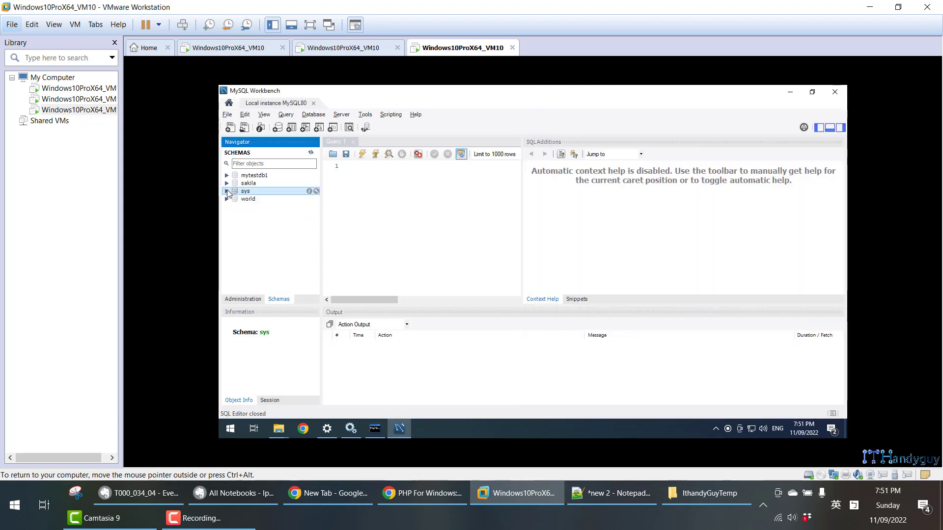
{"action": "left_click", "coordinate": [235, 201]}
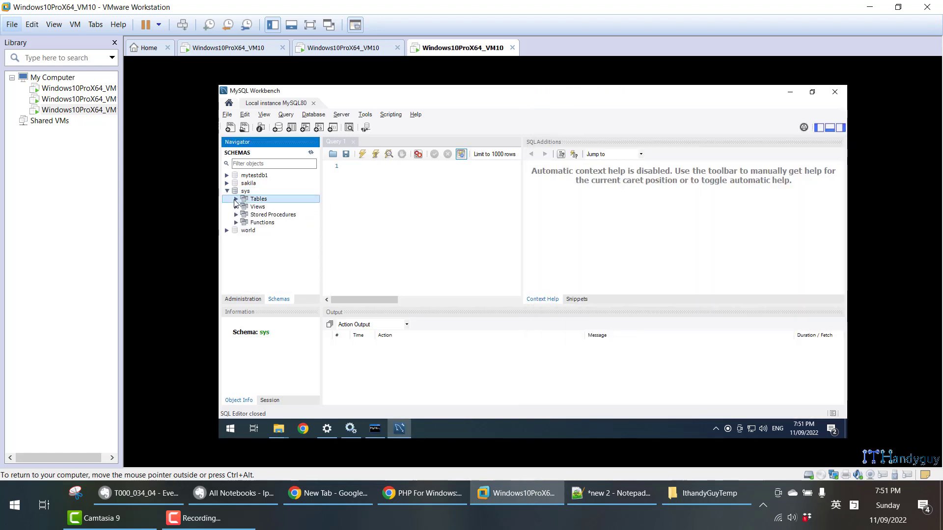
{"action": "left_click", "coordinate": [236, 199]}
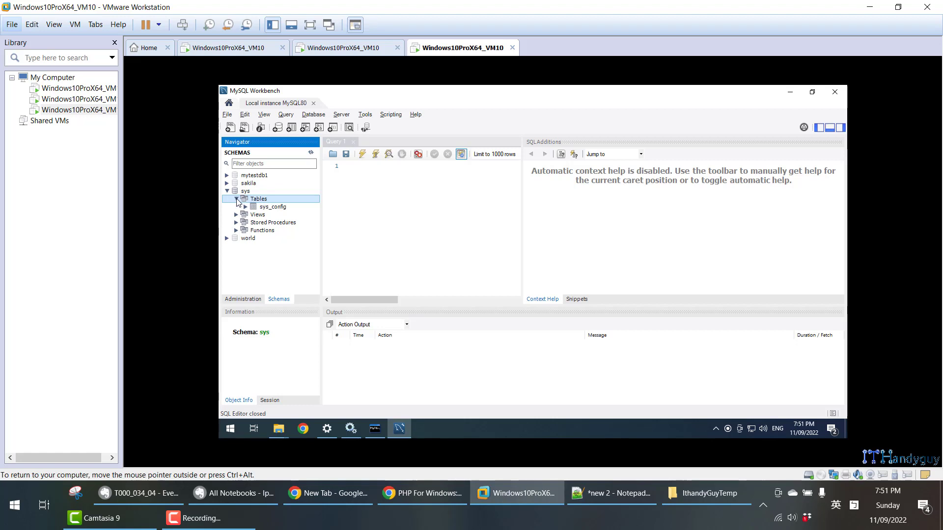
{"action": "left_click", "coordinate": [228, 191]}
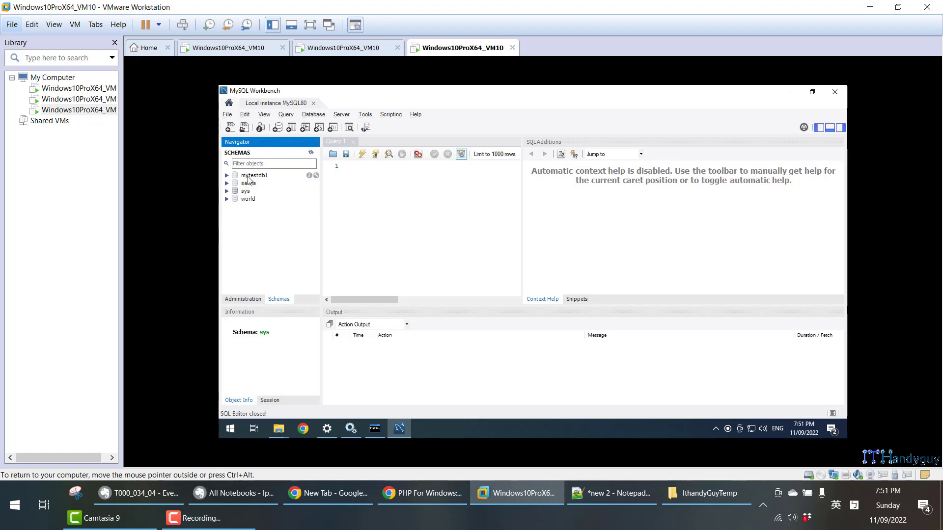
{"action": "left_click", "coordinate": [246, 183]}
{"action": "left_click", "coordinate": [254, 202]}
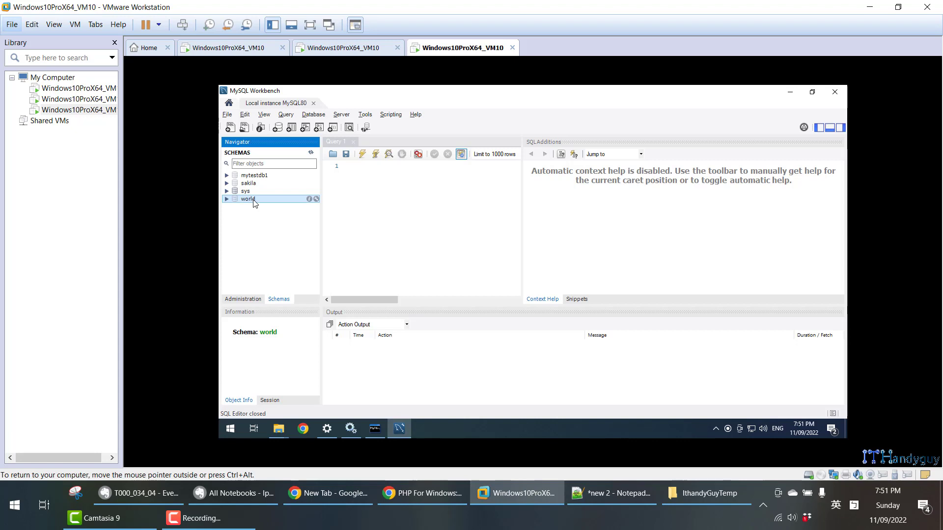
{"action": "left_click", "coordinate": [265, 175]}
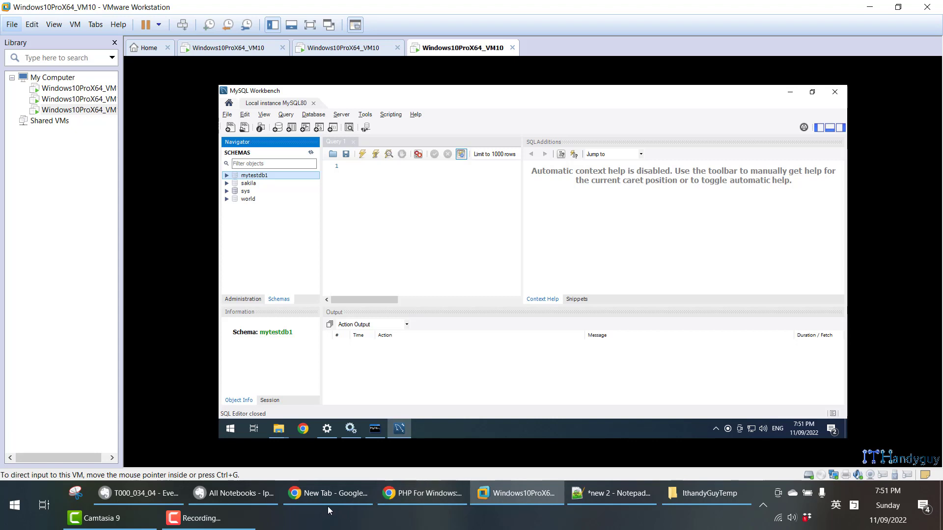
- Bring the MySQL 8.0 Command Line Client forward and highlight information_schema and performance_schema in the latest database list
{"action": "left_click", "coordinate": [375, 428]}
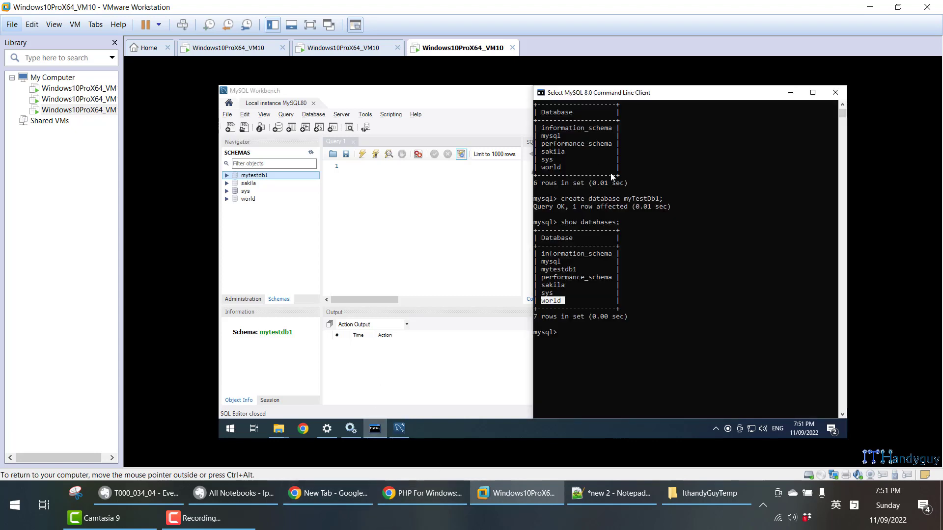
{"action": "left_click_drag", "start_coordinate": [611, 253], "coordinate": [549, 252]}
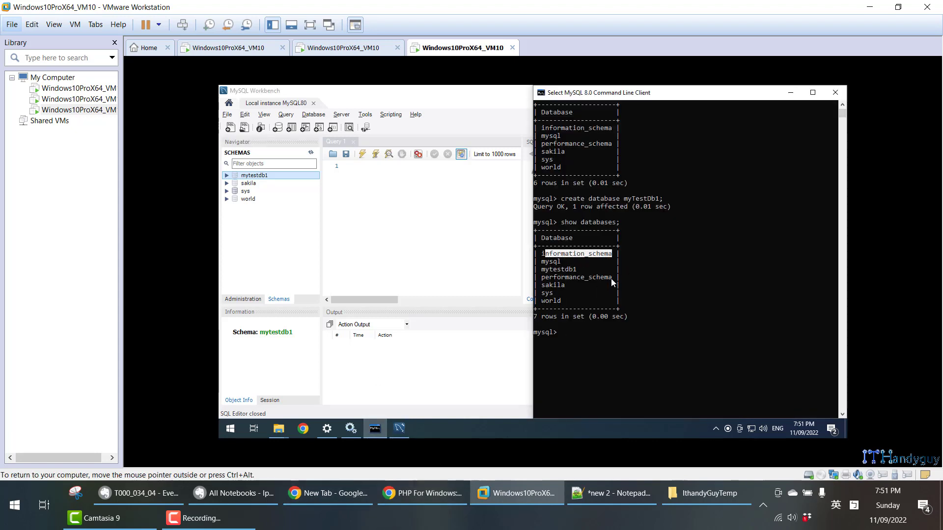
{"action": "left_click_drag", "start_coordinate": [612, 278], "coordinate": [544, 280]}
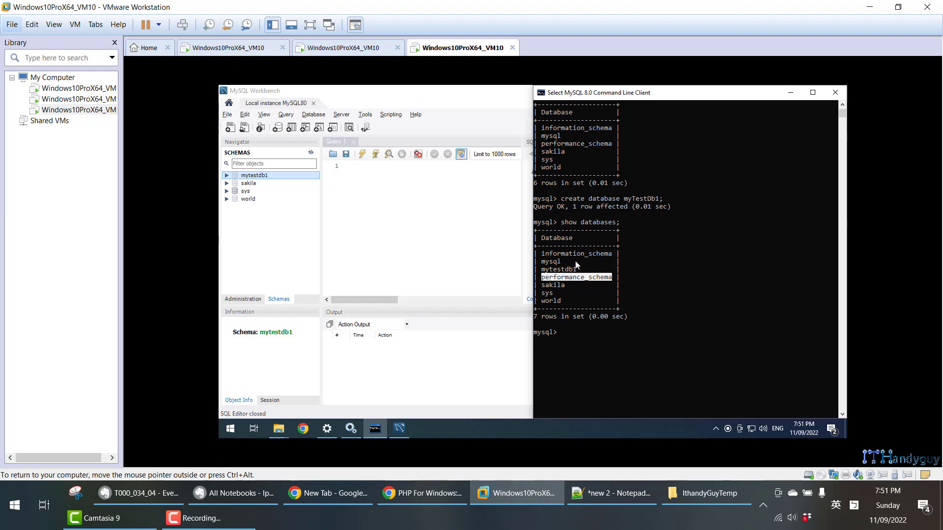
- Check section 4.4 of the Evernote note, then close Workbench, the MySQL client, Services and Settings in the virtual machine
{"action": "left_click", "coordinate": [147, 493]}
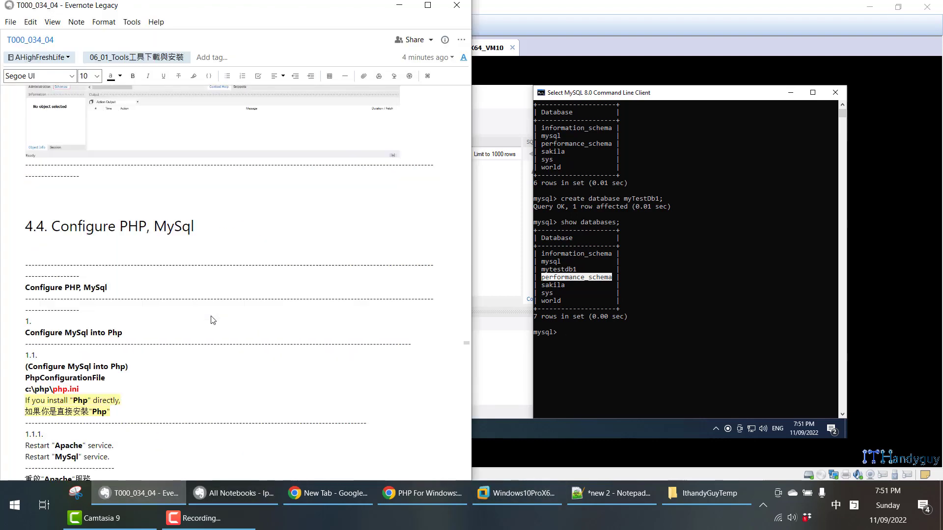
{"action": "scroll", "coordinate": [211, 316], "scroll_direction": "down", "scroll_amount": 1}
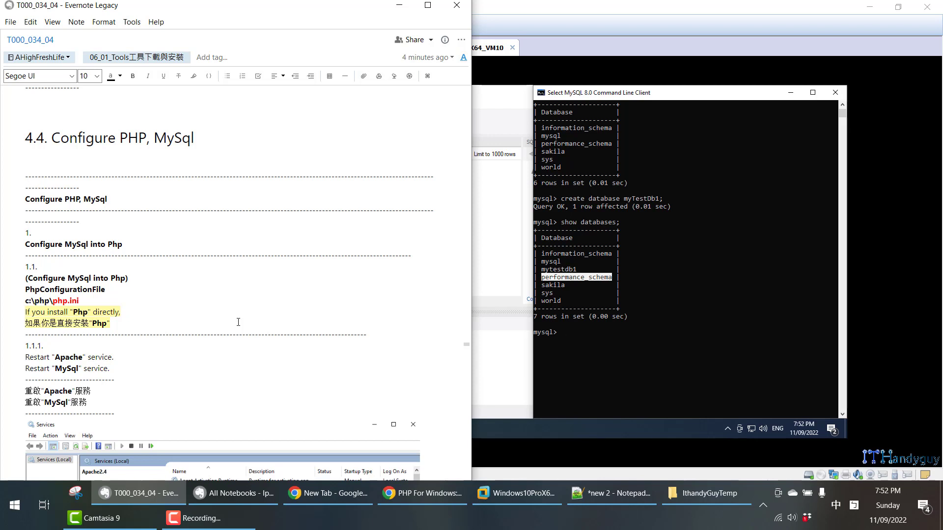
{"action": "left_click", "coordinate": [825, 104]}
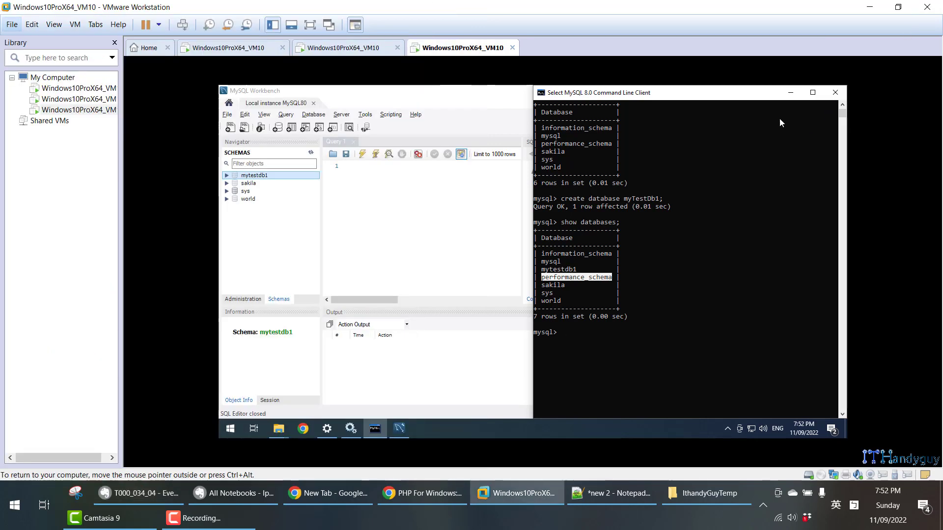
{"action": "left_click", "coordinate": [455, 97]}
{"action": "left_click", "coordinate": [832, 91]}
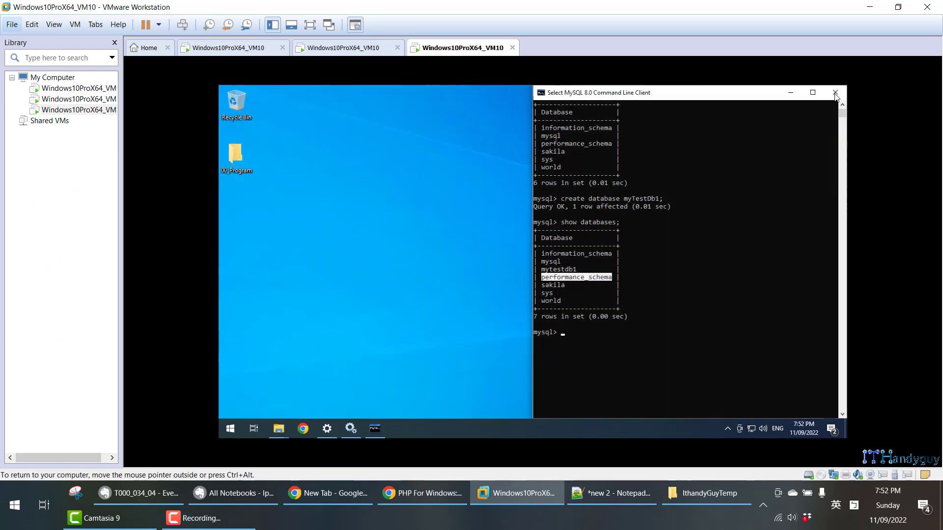
{"action": "left_click", "coordinate": [835, 93]}
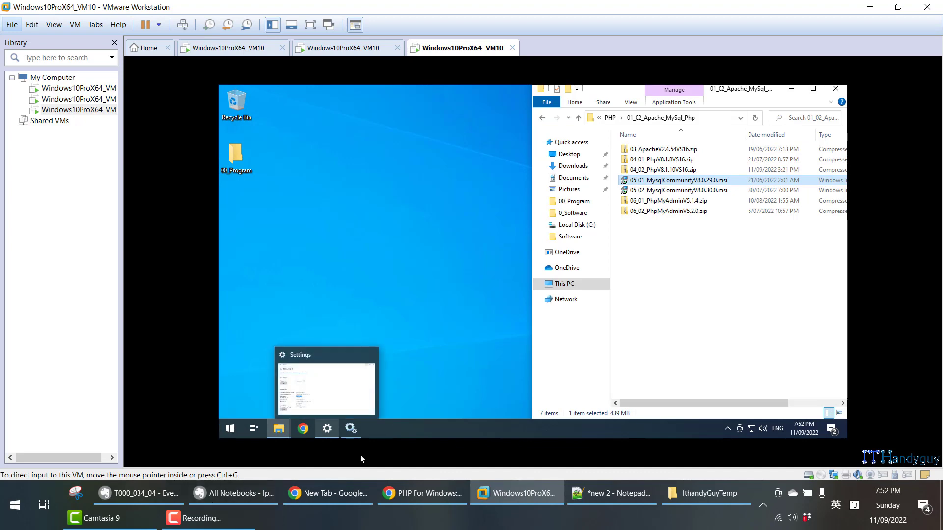
{"action": "left_click", "coordinate": [360, 430]}
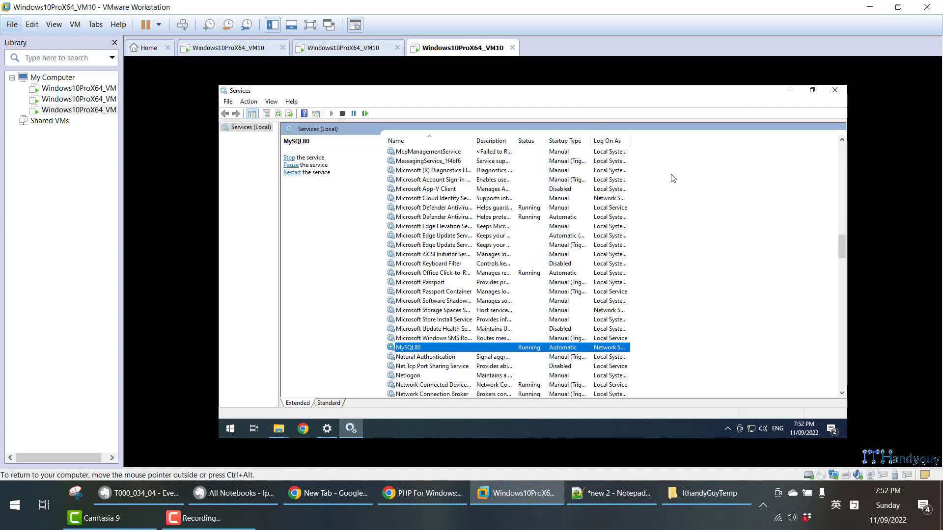
{"action": "left_click", "coordinate": [834, 91]}
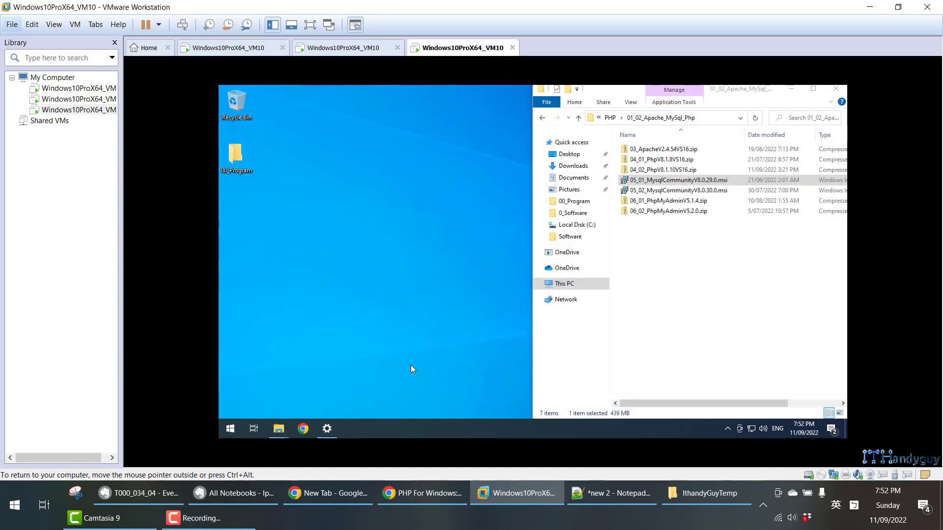
{"action": "left_click", "coordinate": [326, 434]}
{"action": "left_click", "coordinate": [834, 89]}
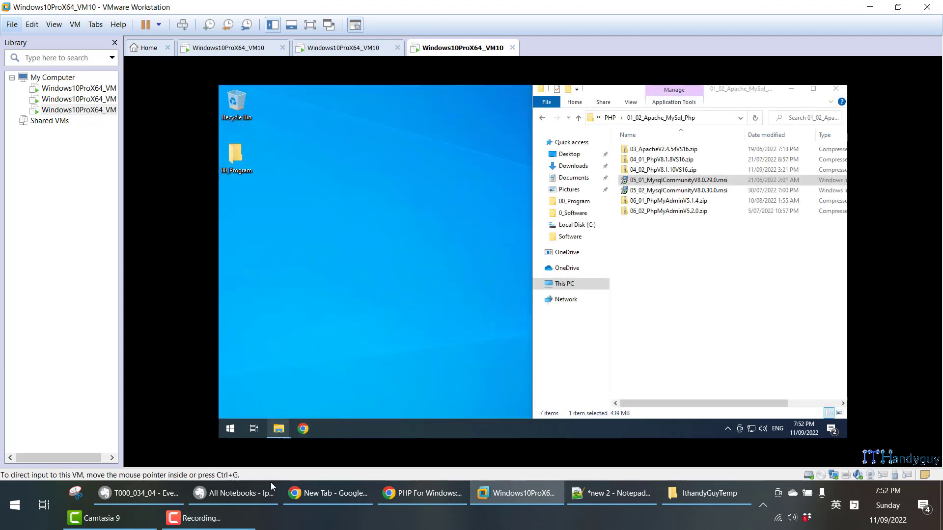
- Read section 1.1.1 of the Evernote note about restarting the Apache and MySql services
{"action": "left_click", "coordinate": [169, 497]}
{"action": "scroll", "coordinate": [217, 269], "scroll_direction": "down", "scroll_amount": 3}
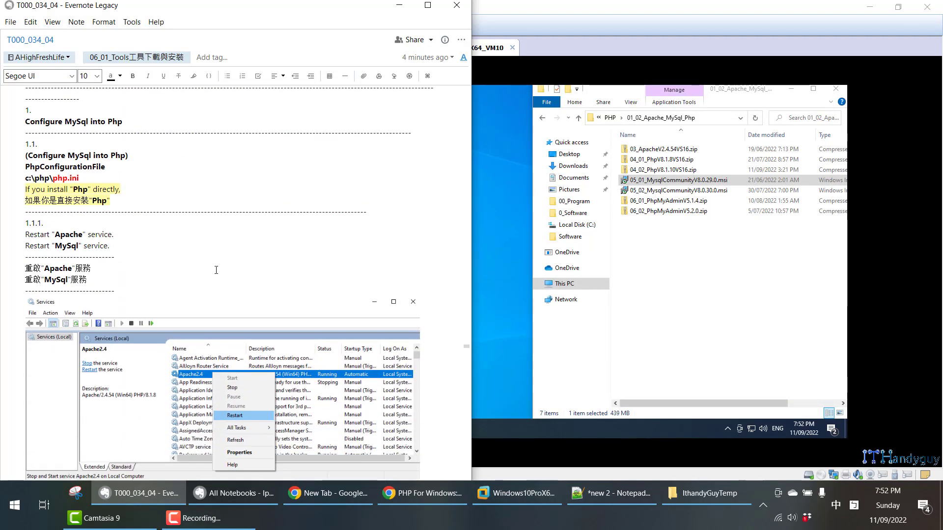
{"action": "scroll", "coordinate": [216, 270], "scroll_direction": "down", "scroll_amount": 3}
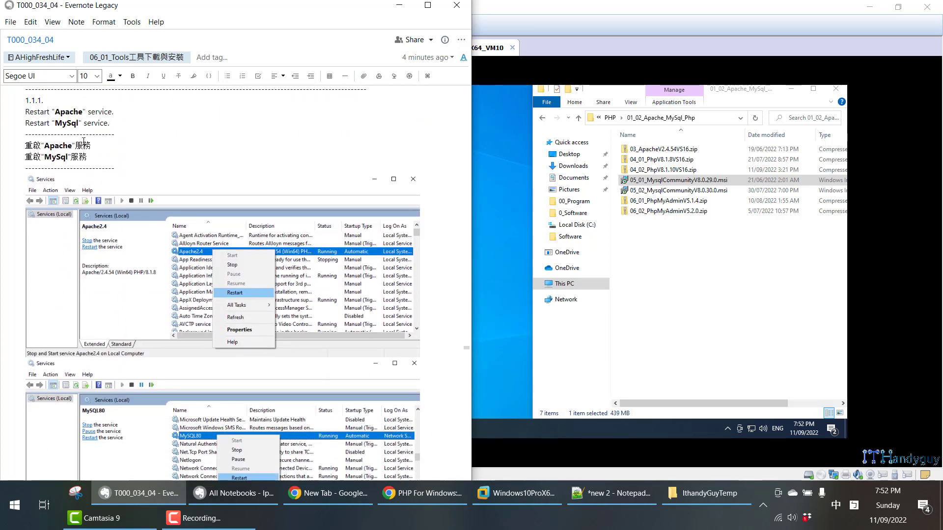
{"action": "scroll", "coordinate": [312, 274], "scroll_direction": "down", "scroll_amount": 5}
- Open Services in the virtual machine and restart the Apache2.4 service
{"action": "left_click", "coordinate": [505, 343]}
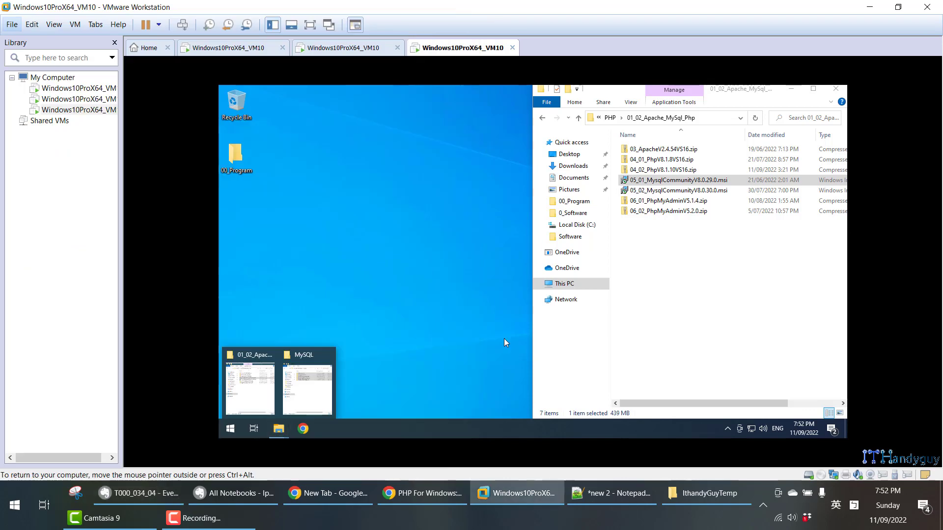
{"action": "key", "text": "super"}
{"action": "type", "text": "ser"}
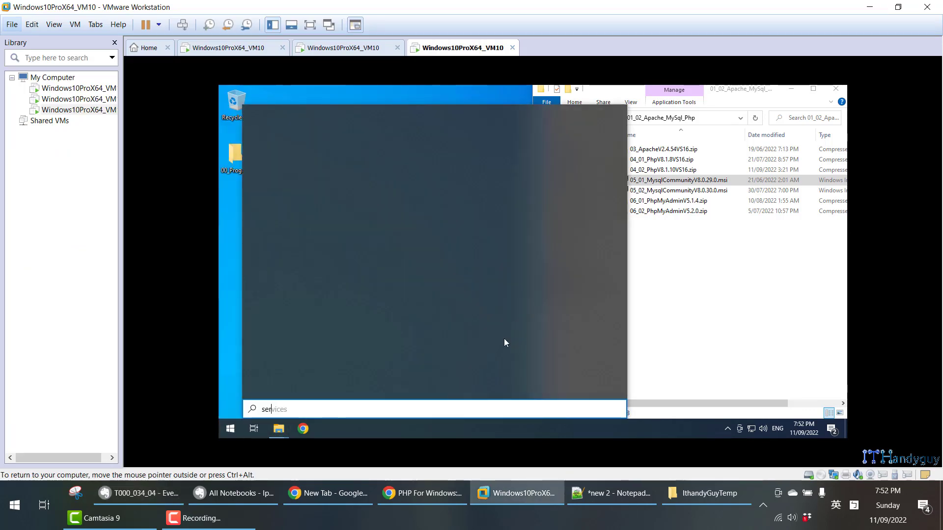
{"action": "key", "text": "Return"}
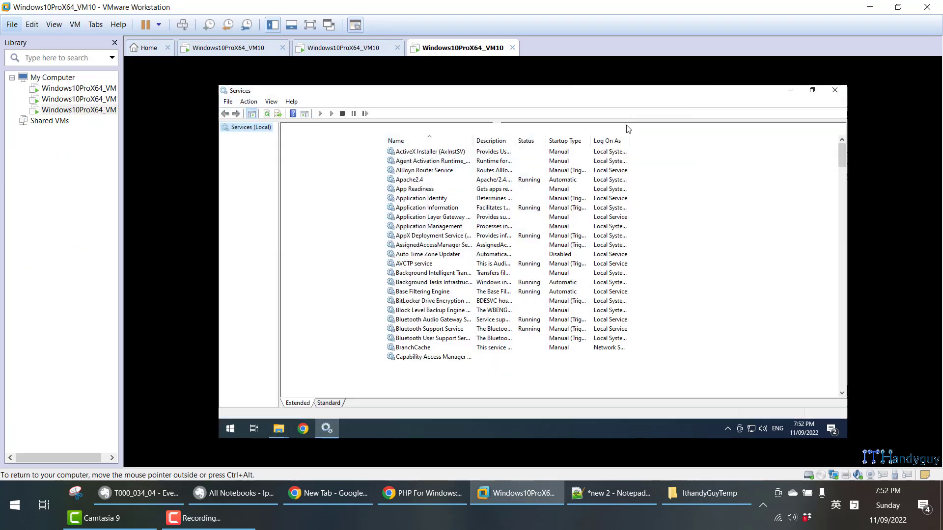
{"action": "left_click", "coordinate": [462, 180]}
{"action": "right_click", "coordinate": [461, 180]}
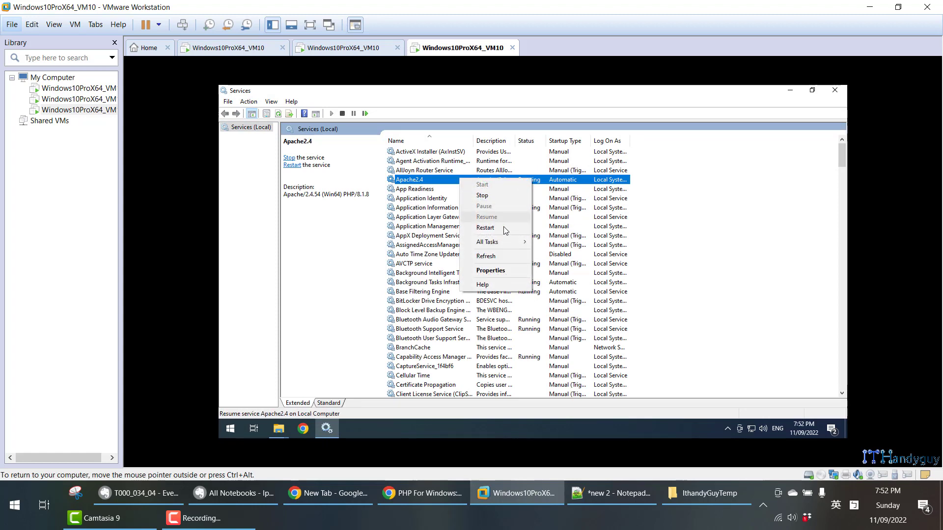
{"action": "left_click", "coordinate": [506, 230]}
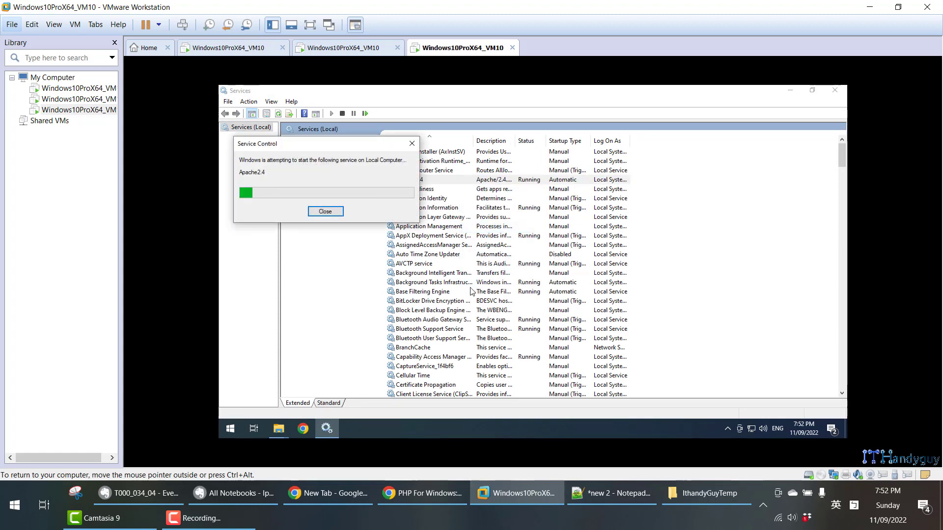
- Find the MySQL80 service in the Services list and restart it
{"action": "left_click", "coordinate": [450, 292]}
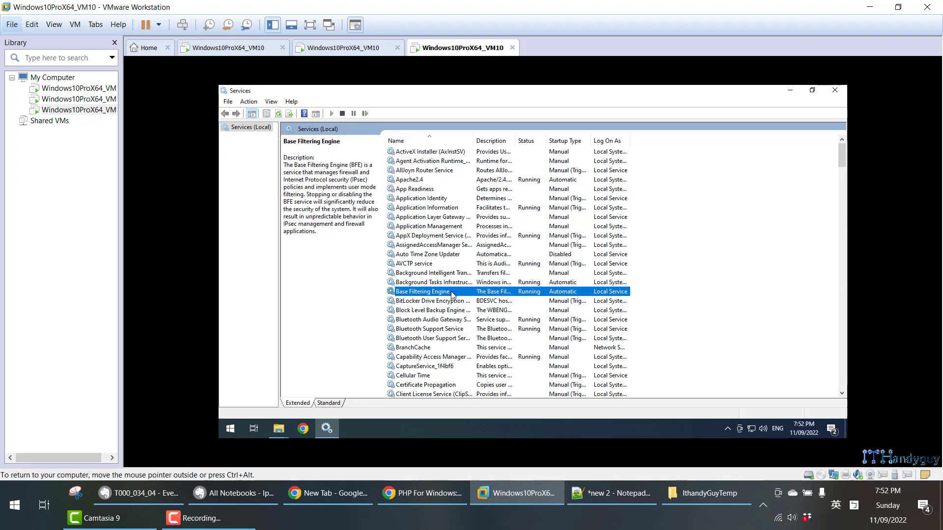
{"action": "key", "text": "m"}
{"action": "key", "text": "e"}
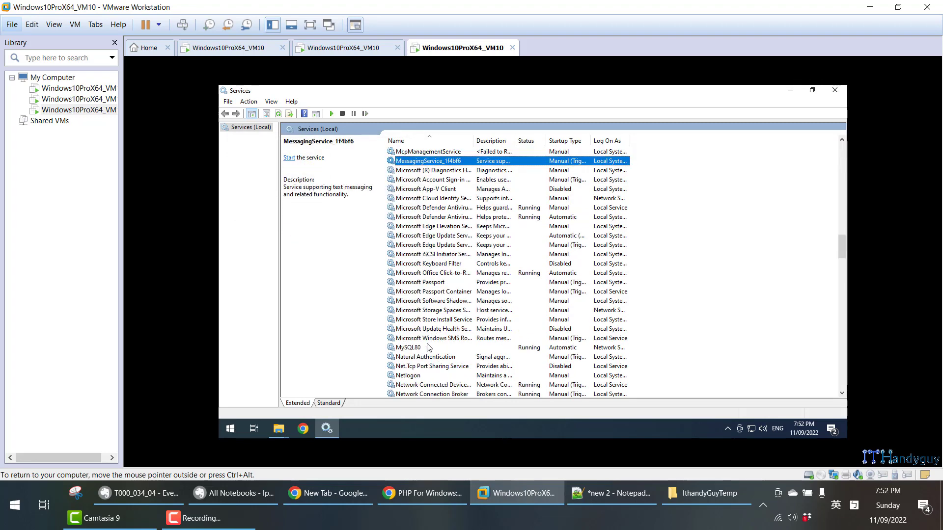
{"action": "left_click", "coordinate": [427, 347]}
{"action": "right_click", "coordinate": [427, 347]}
{"action": "left_click", "coordinate": [456, 281]}
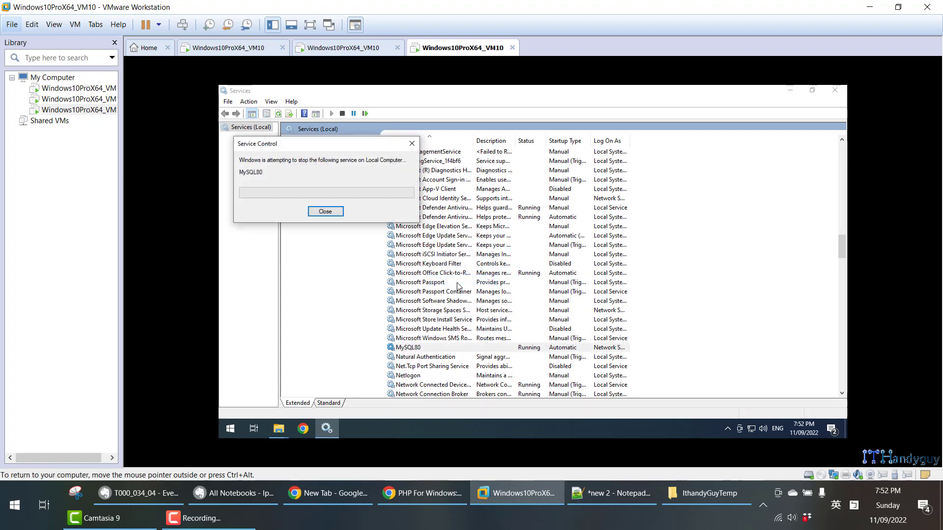
{"action": "left_click", "coordinate": [180, 494]}
{"action": "scroll", "coordinate": [208, 337], "scroll_direction": "down", "scroll_amount": 3}
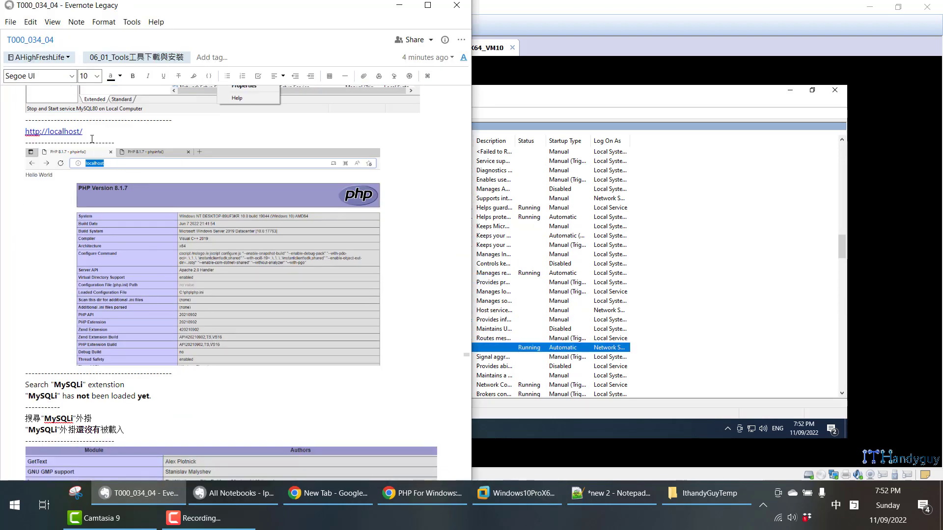
{"action": "left_click_drag", "start_coordinate": [92, 130], "coordinate": [19, 129]}
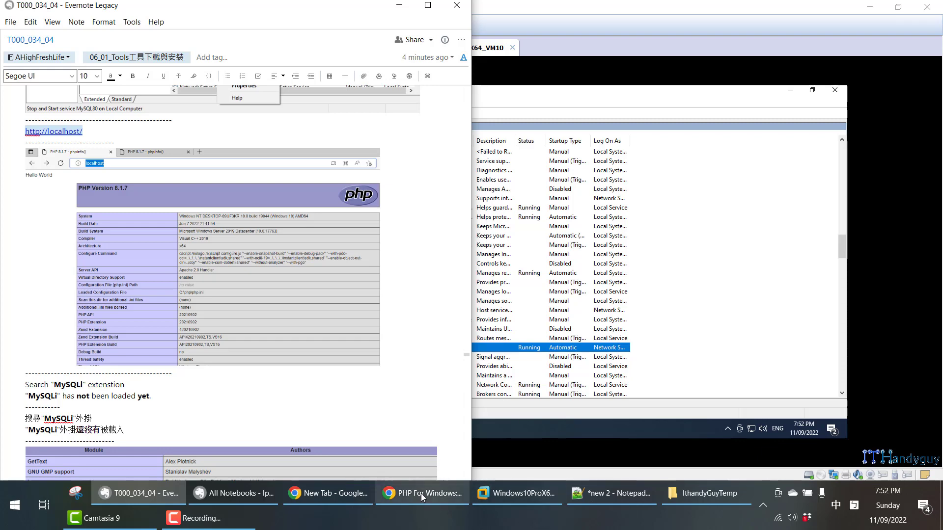
{"action": "left_click", "coordinate": [631, 93]}
{"action": "left_click", "coordinate": [304, 429]}
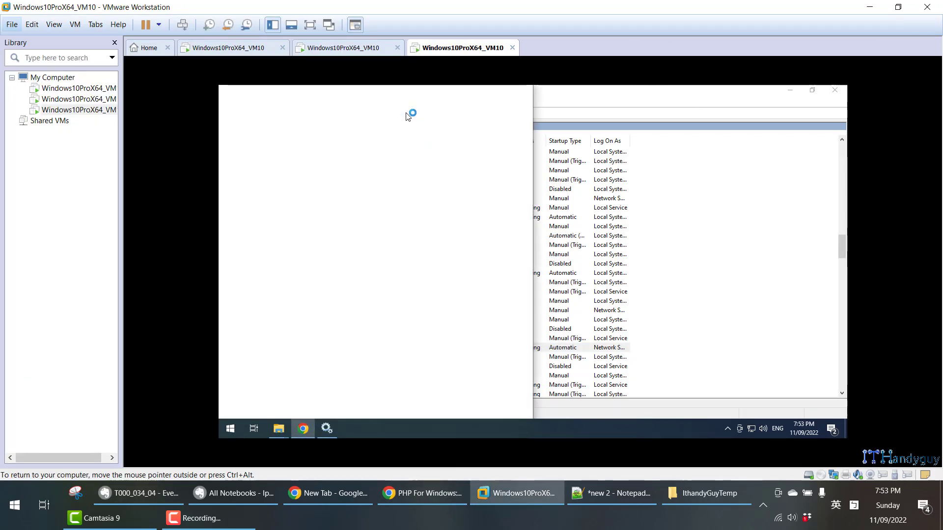
{"action": "type", "text": "localhost/"}
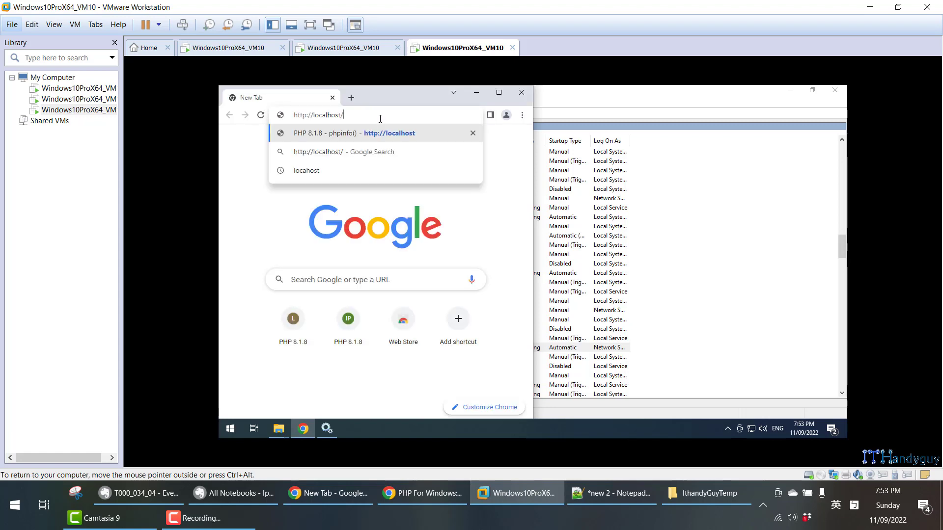
{"action": "key", "text": "Return"}
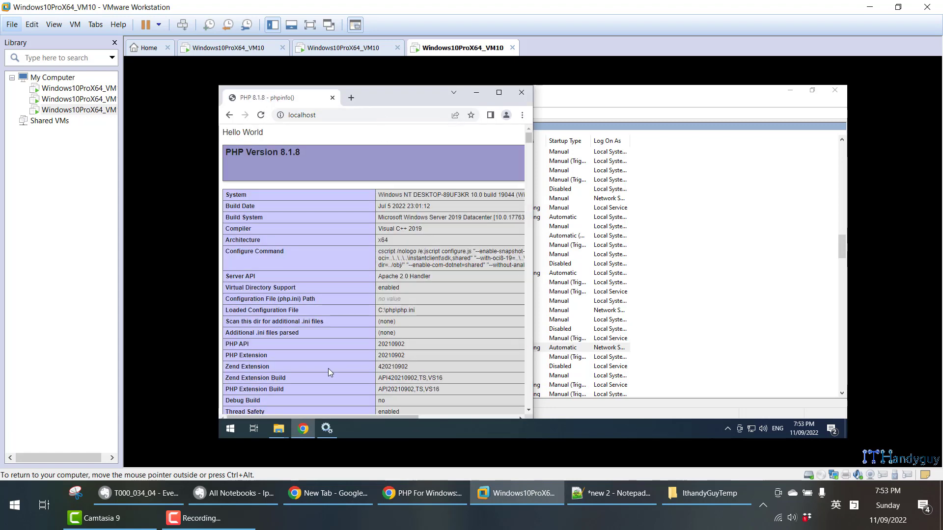
- Open Local Disk (C:) in a new File Explorer window and dismiss the DVD drive dialogs
{"action": "key", "text": "super+e"}
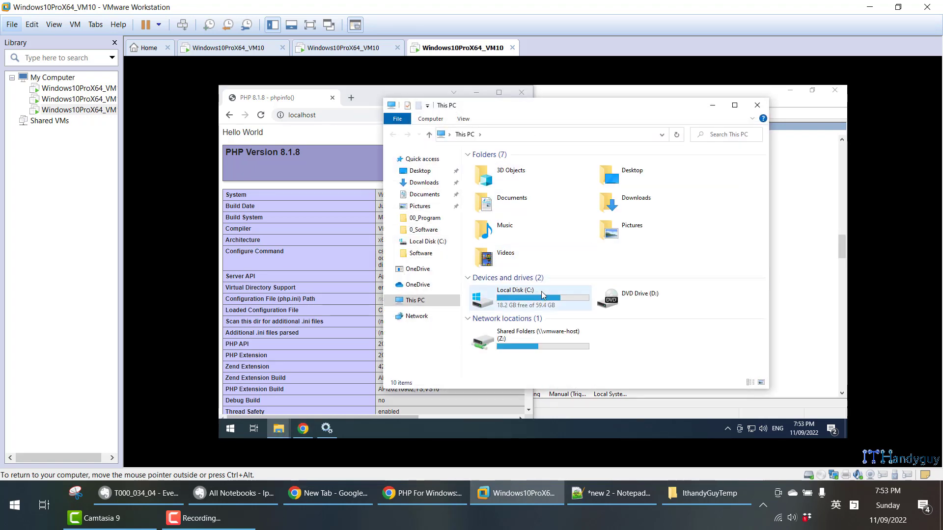
{"action": "double_click", "coordinate": [542, 291]}
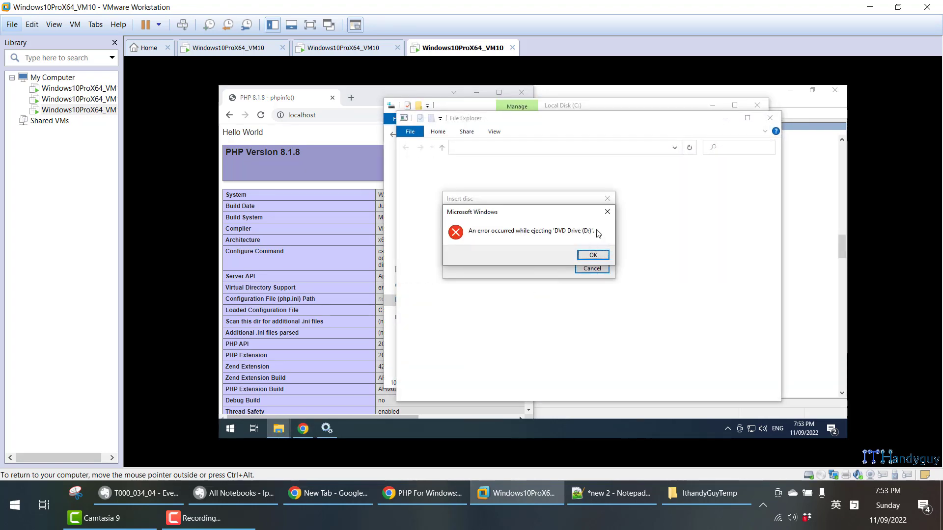
{"action": "left_click", "coordinate": [606, 212]}
{"action": "left_click", "coordinate": [608, 200]}
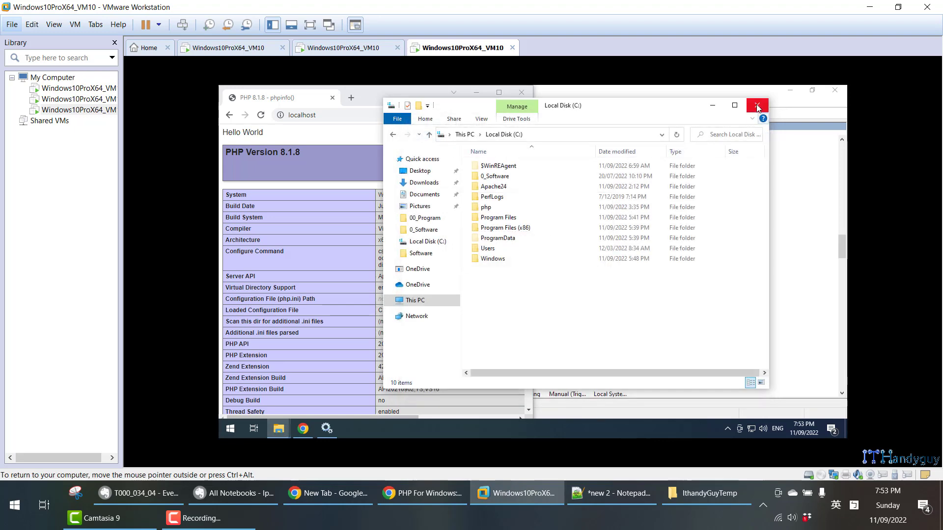
- Close the Local Disk (C:) window and open the C:\Apache24\htdocs folder in a new File Explorer window
{"action": "left_click", "coordinate": [757, 106]}
{"action": "key", "text": "super+e"}
{"action": "key", "text": "alt+Tab"}
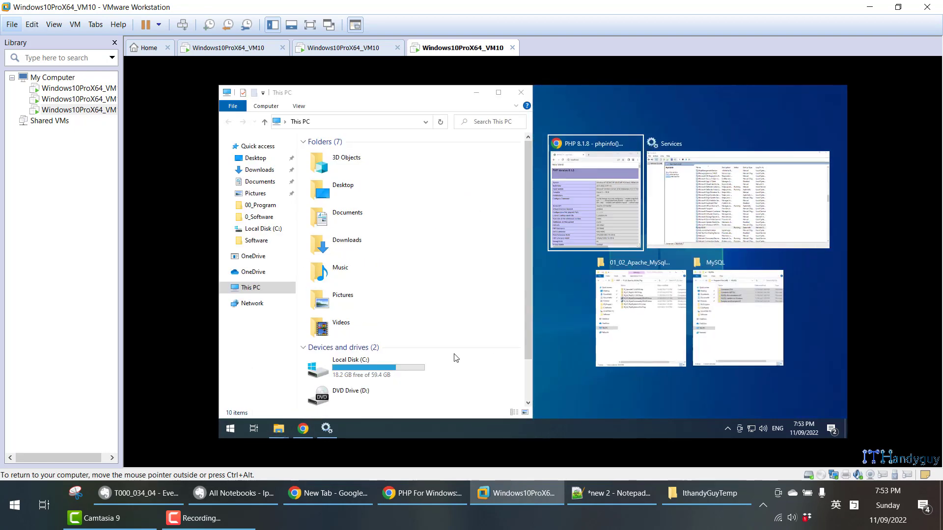
{"action": "double_click", "coordinate": [381, 378]}
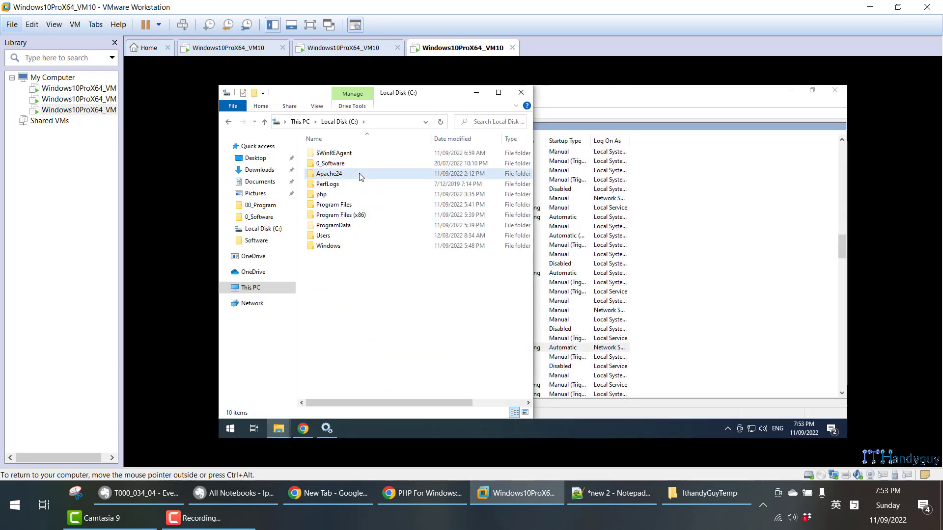
{"action": "double_click", "coordinate": [360, 174]}
{"action": "left_click", "coordinate": [360, 195]}
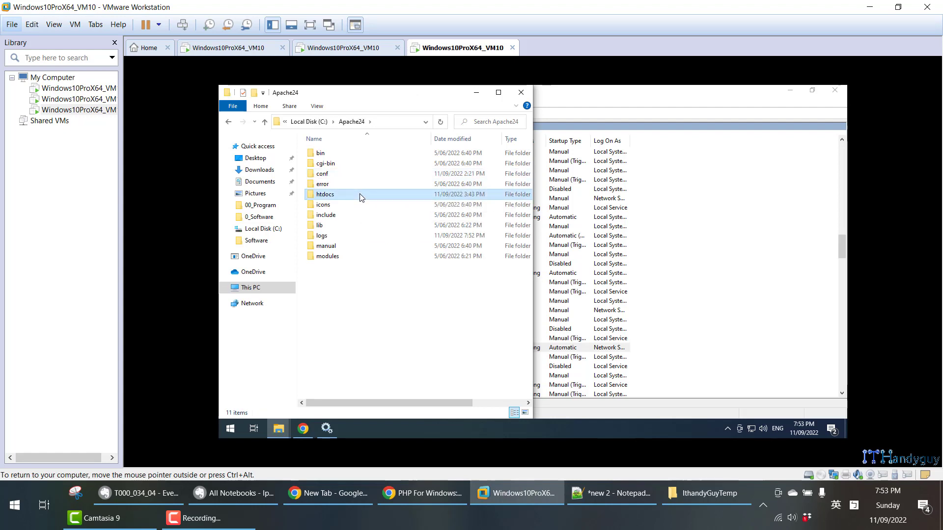
{"action": "double_click", "coordinate": [359, 194]}
- Open index.php from htdocs in Notepad++ and place the editor beside the phpinfo page
{"action": "left_click", "coordinate": [352, 153]}
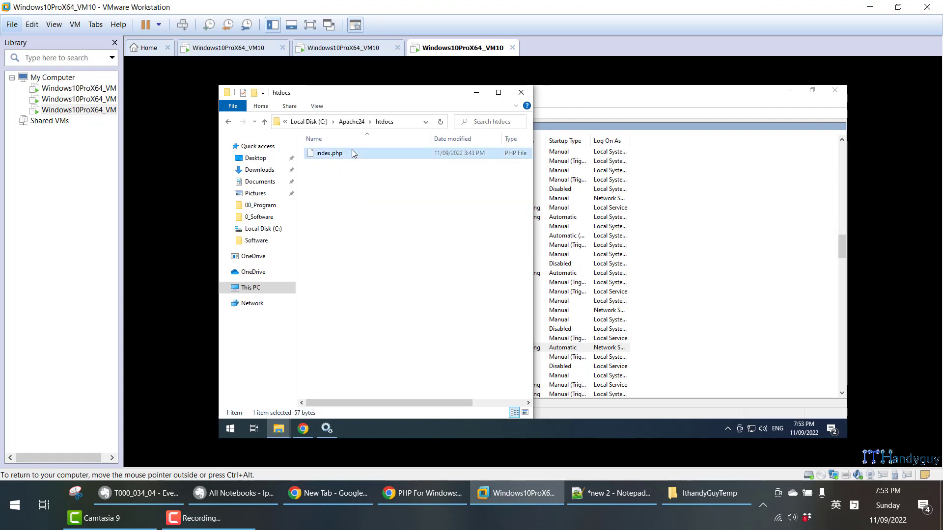
{"action": "right_click", "coordinate": [352, 153]}
{"action": "left_click", "coordinate": [378, 208]}
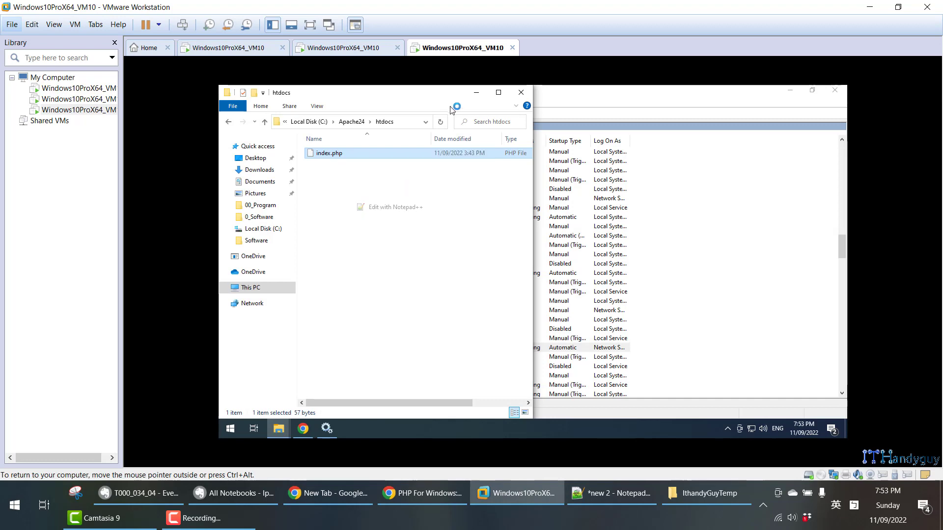
{"action": "left_click", "coordinate": [476, 93]}
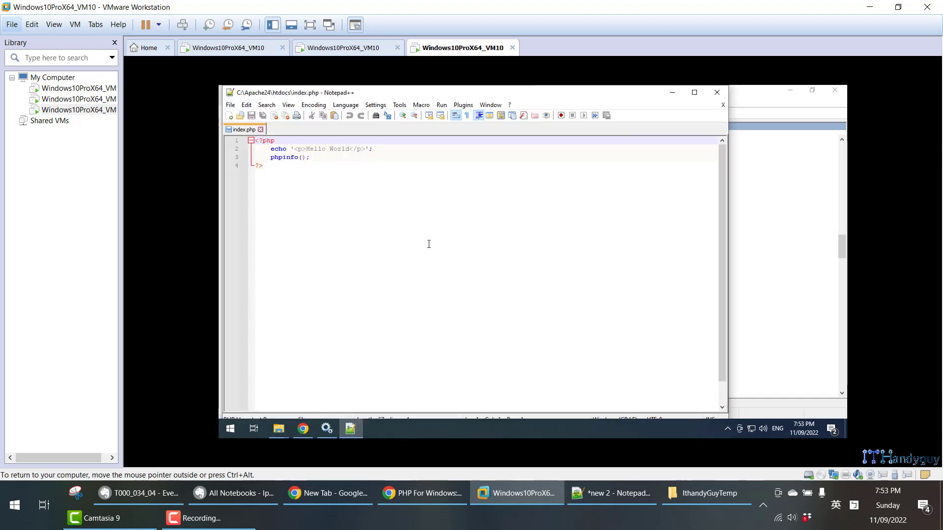
{"action": "key", "text": "super+Right"}
{"action": "left_click", "coordinate": [669, 149]}
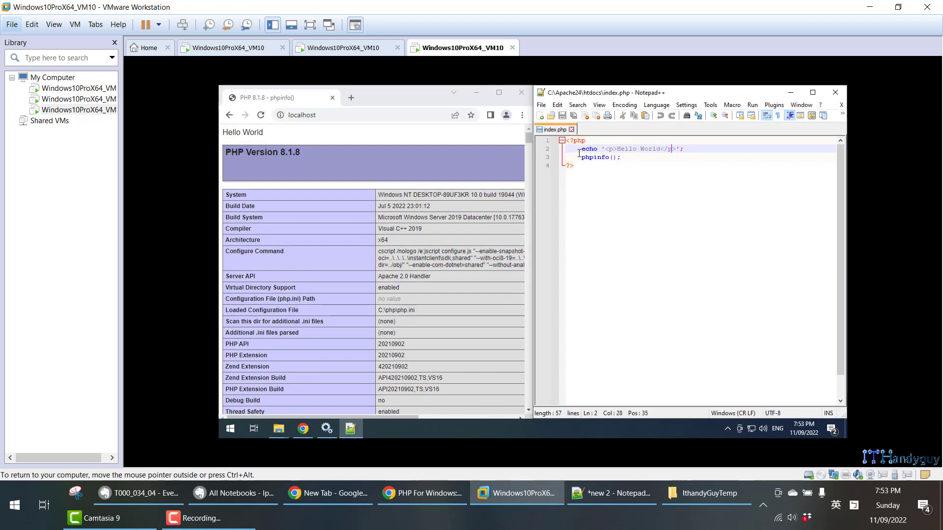
- Compare the echo and phpinfo() lines in index.php with their output on the localhost page
{"action": "left_click_drag", "start_coordinate": [579, 152], "coordinate": [680, 150]}
{"action": "left_click_drag", "start_coordinate": [266, 133], "coordinate": [231, 129]}
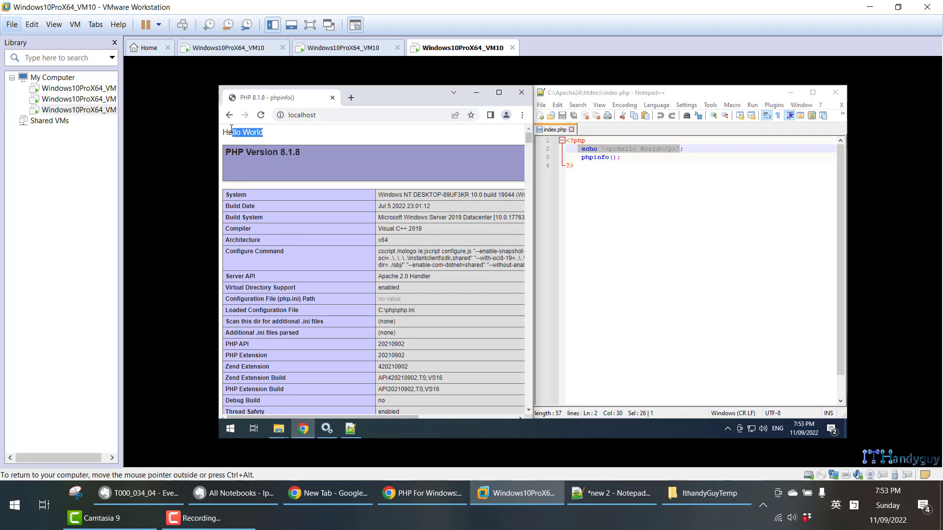
{"action": "left_click_drag", "start_coordinate": [582, 159], "coordinate": [625, 157]}
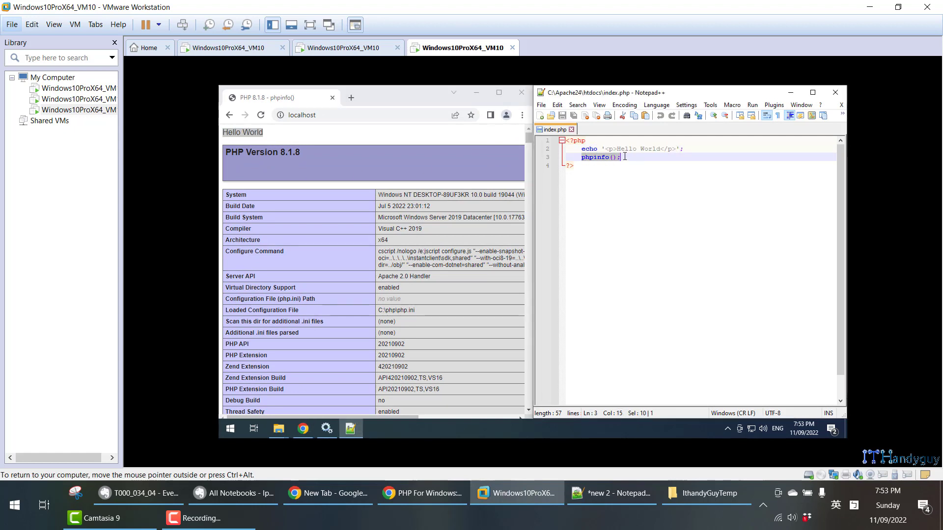
{"action": "left_click_drag", "start_coordinate": [224, 150], "coordinate": [300, 334]}
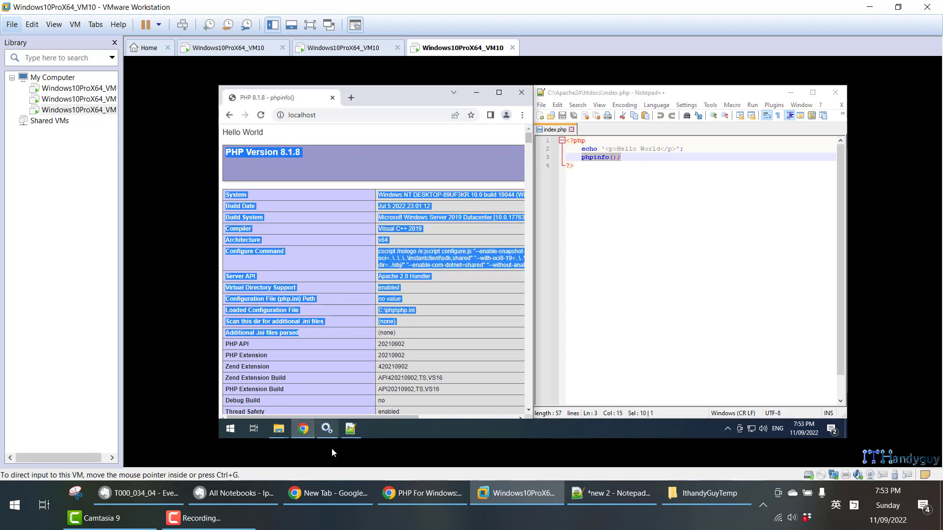
- Copy MySQLi from the Evernote note and search the phpinfo page in Chrome for it
{"action": "left_click", "coordinate": [170, 489]}
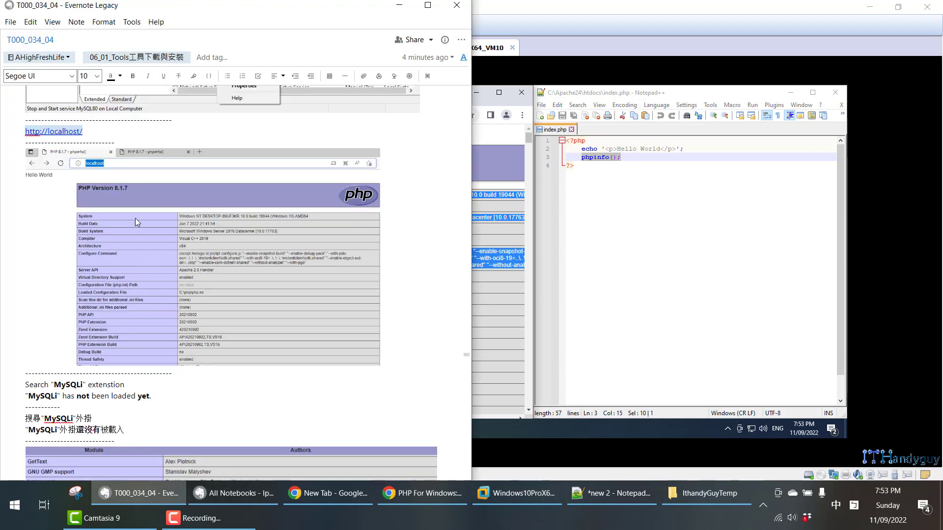
{"action": "scroll", "coordinate": [131, 231], "scroll_direction": "down", "scroll_amount": 3}
{"action": "scroll", "coordinate": [106, 275], "scroll_direction": "down", "scroll_amount": 2}
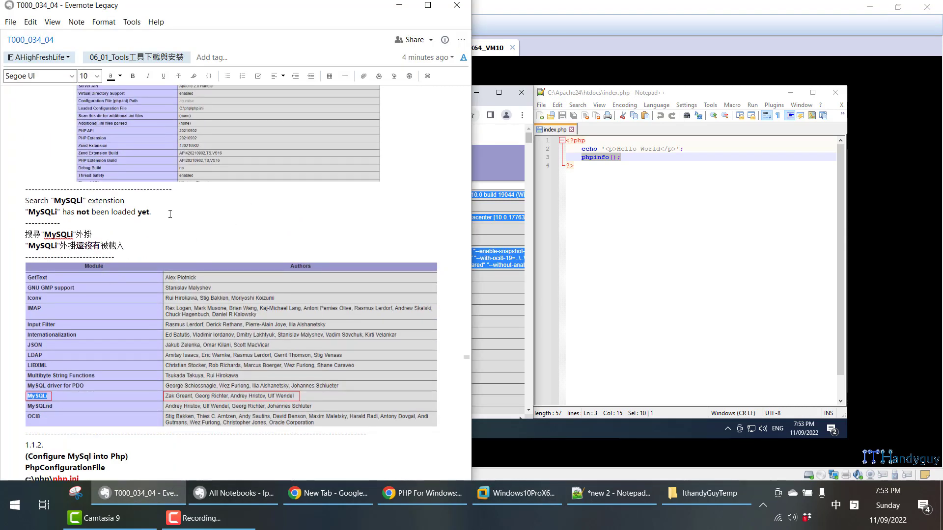
{"action": "double_click", "coordinate": [63, 199]}
{"action": "key", "text": "ctrl+c"}
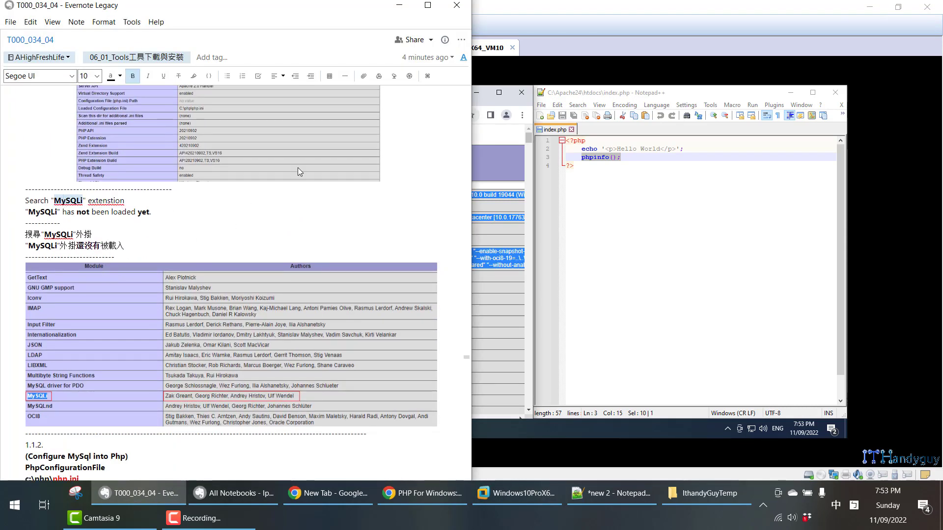
{"action": "left_click", "coordinate": [507, 142]}
{"action": "key", "text": "ctrl+f"}
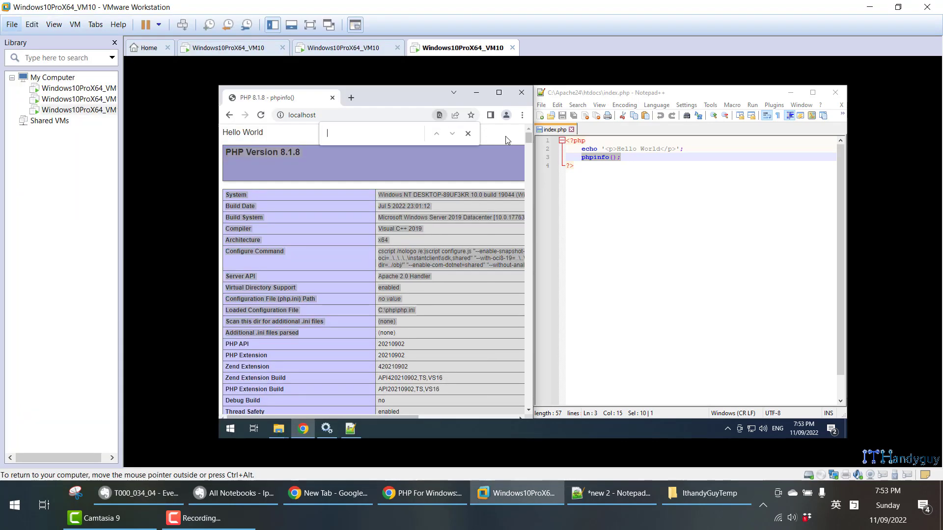
{"action": "key", "text": "ctrl+v"}
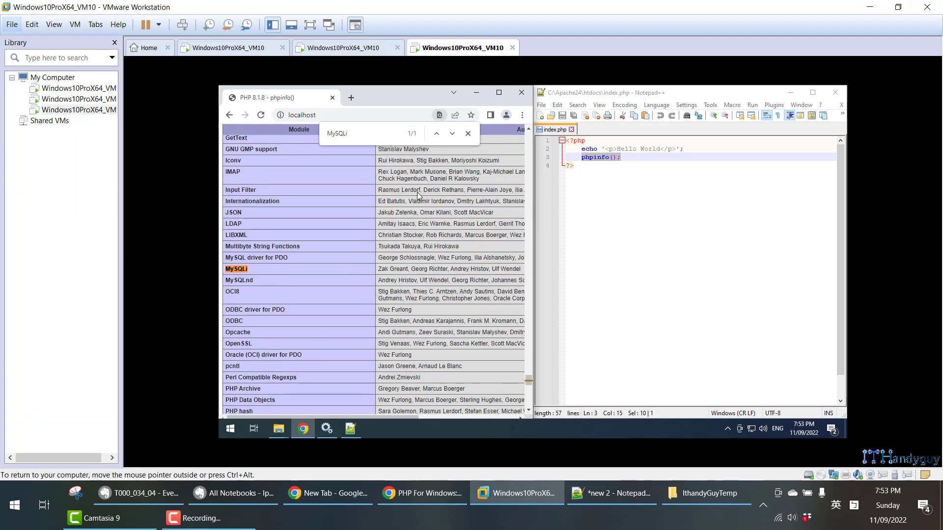
- Return to the Evernote note and locate the c:\php\php.ini path in the "Configure MySql into Php" section
{"action": "left_click", "coordinate": [160, 496]}
{"action": "scroll", "coordinate": [150, 361], "scroll_direction": "down", "scroll_amount": 3}
{"action": "scroll", "coordinate": [238, 393], "scroll_direction": "down", "scroll_amount": 4}
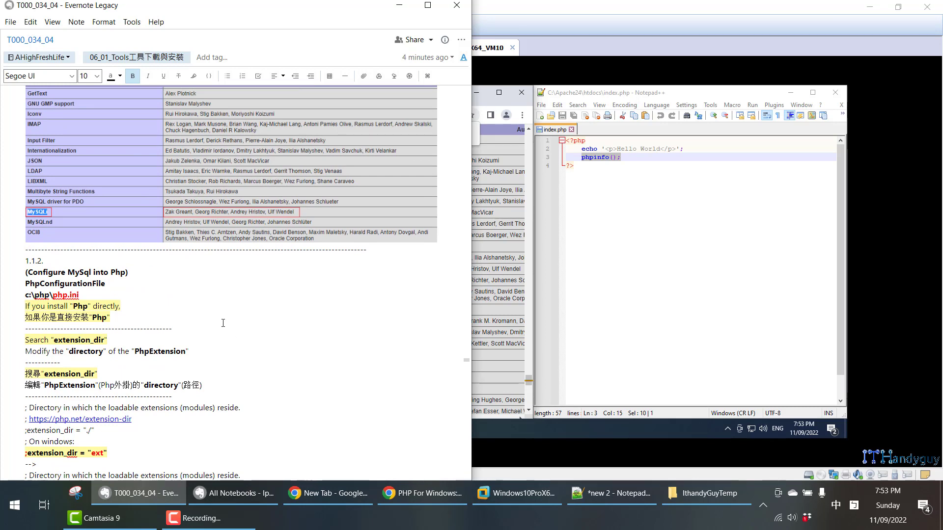
{"action": "scroll", "coordinate": [221, 321], "scroll_direction": "down", "scroll_amount": 2}
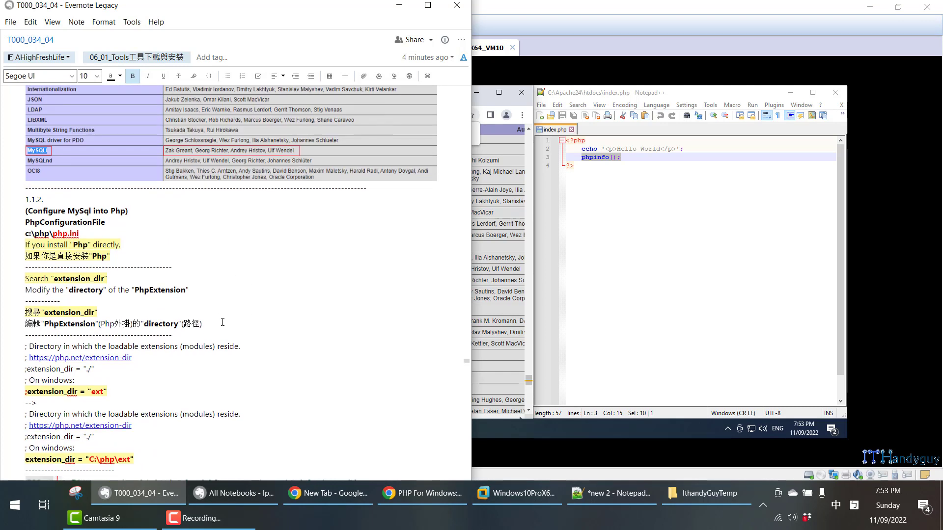
{"action": "triple_click", "coordinate": [71, 234]}
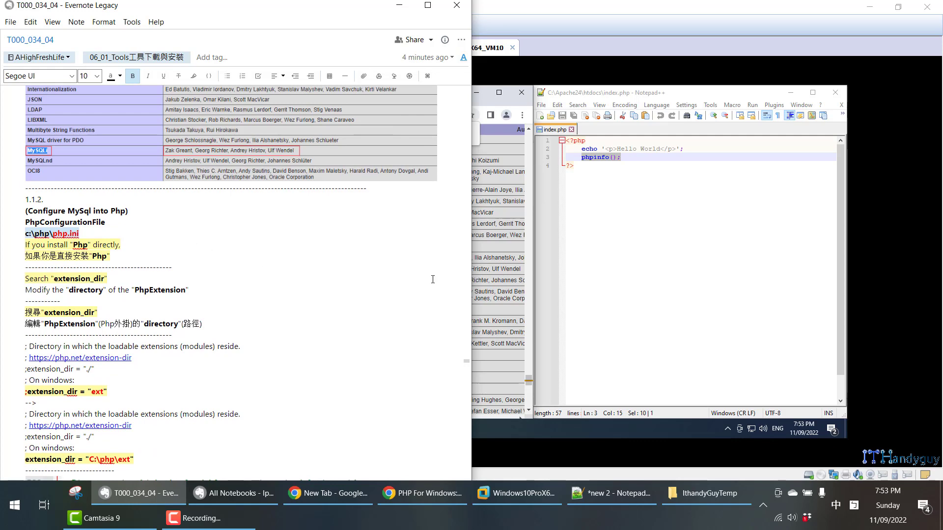
- In the virtual machine, close the MySQL folder window and open C:\php in a new File Explorer window
{"action": "left_click", "coordinate": [697, 315]}
{"action": "mouse_move", "coordinate": [274, 431]}
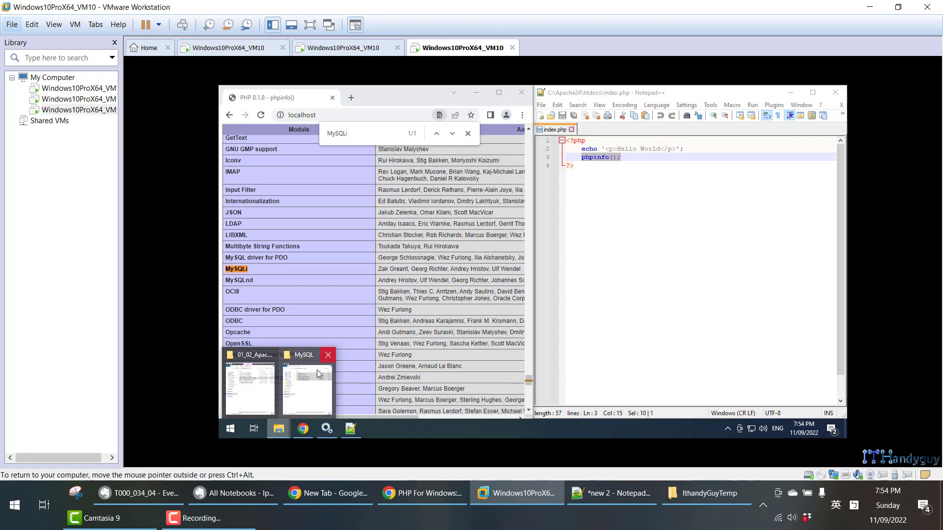
{"action": "left_click", "coordinate": [309, 367]}
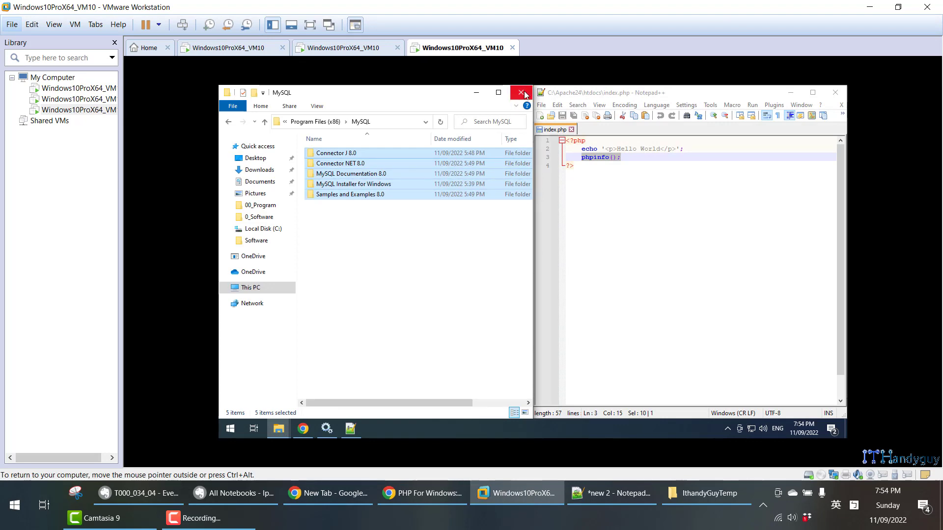
{"action": "left_click", "coordinate": [521, 93]}
{"action": "key", "text": "super+e"}
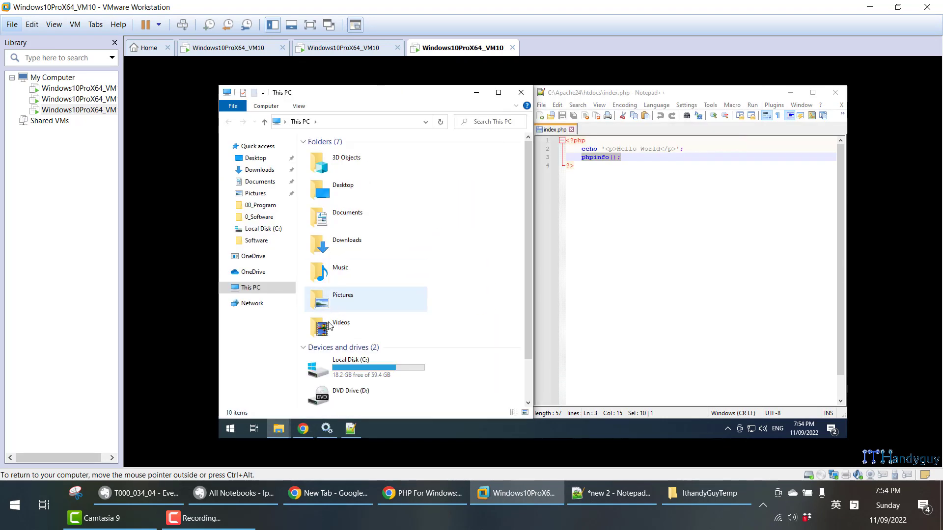
{"action": "double_click", "coordinate": [349, 369]}
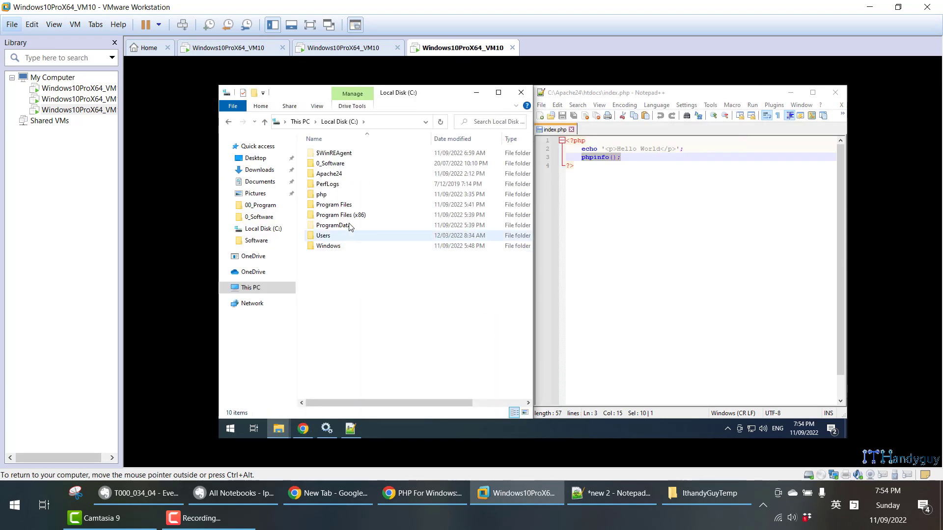
{"action": "double_click", "coordinate": [344, 195]}
{"action": "scroll", "coordinate": [369, 276], "scroll_direction": "down", "scroll_amount": 4}
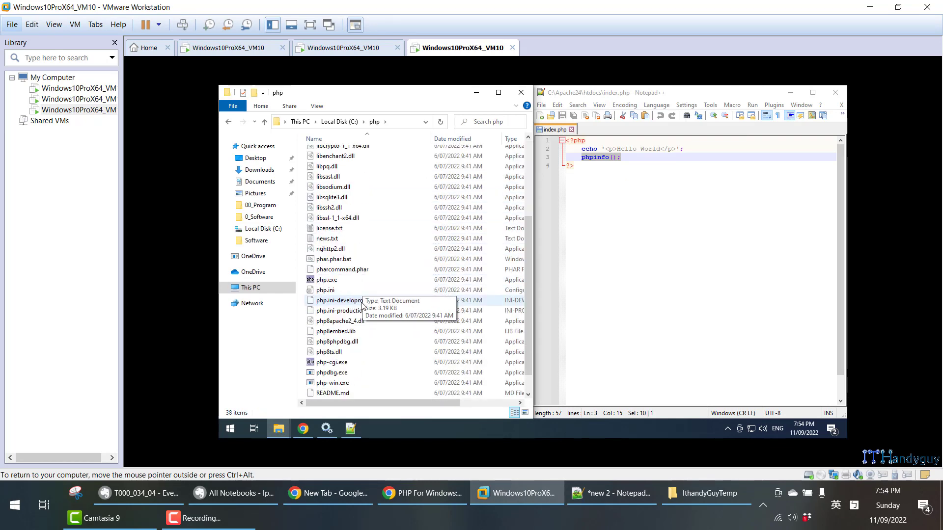
{"action": "left_click", "coordinate": [332, 290]}
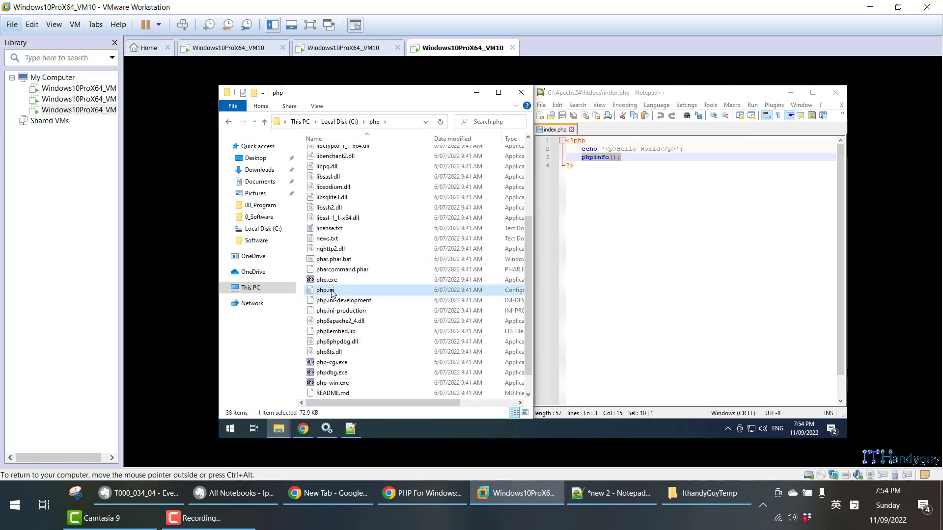
{"action": "right_click", "coordinate": [332, 293]}
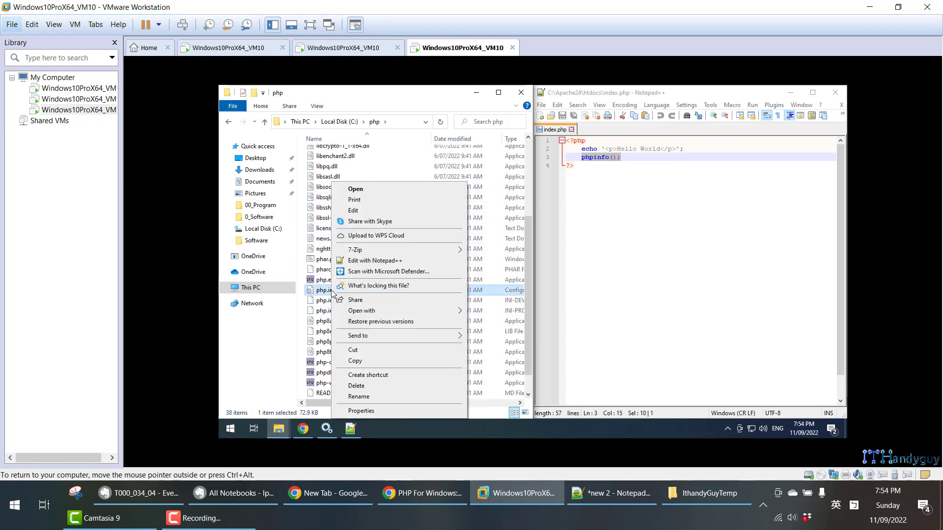
{"action": "left_click", "coordinate": [376, 212]}
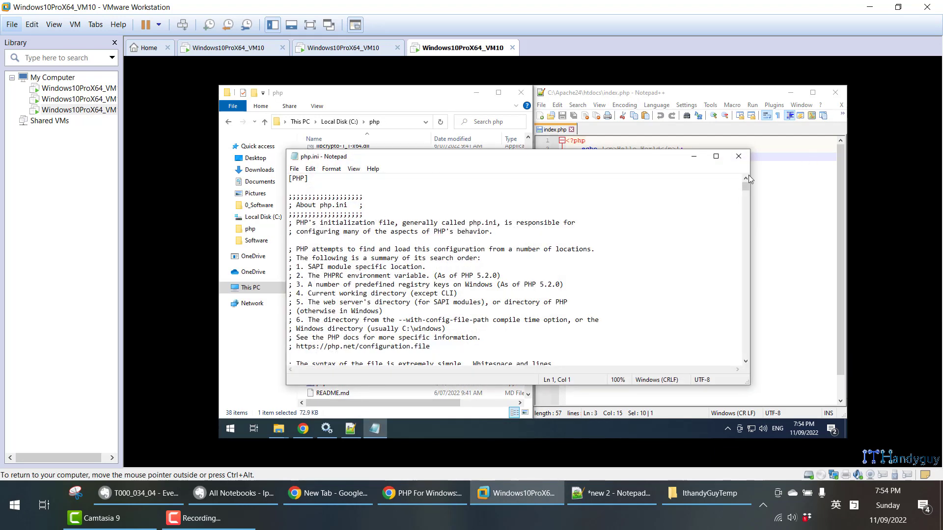
{"action": "left_click", "coordinate": [739, 156]}
- Open php.ini from C:\php in Notepad++ and close the MySQLi search on the phpinfo page
{"action": "right_click", "coordinate": [351, 292]}
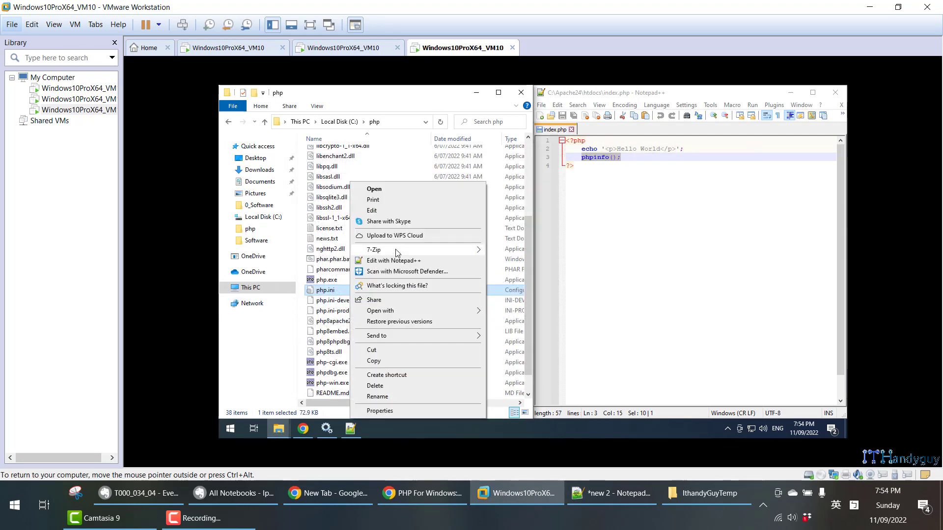
{"action": "left_click", "coordinate": [393, 261]}
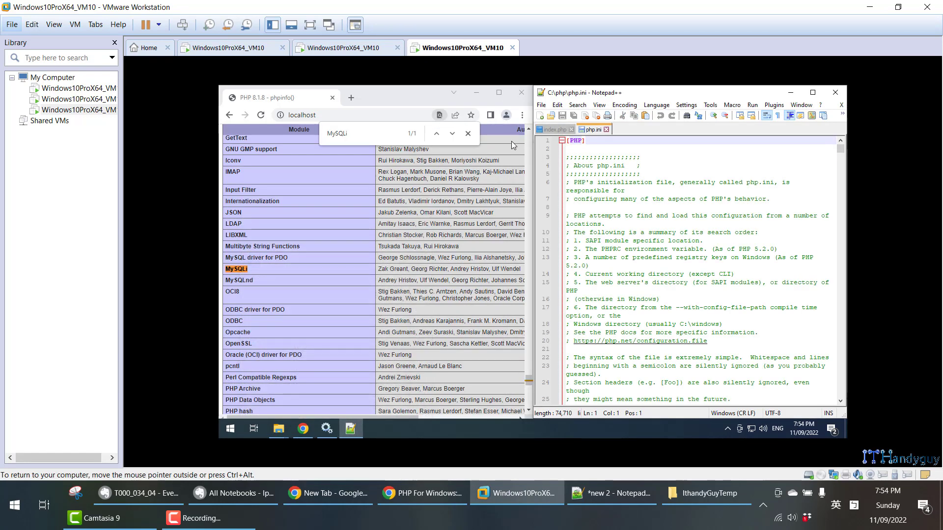
{"action": "left_click", "coordinate": [512, 144]}
{"action": "key", "text": "Escape"}
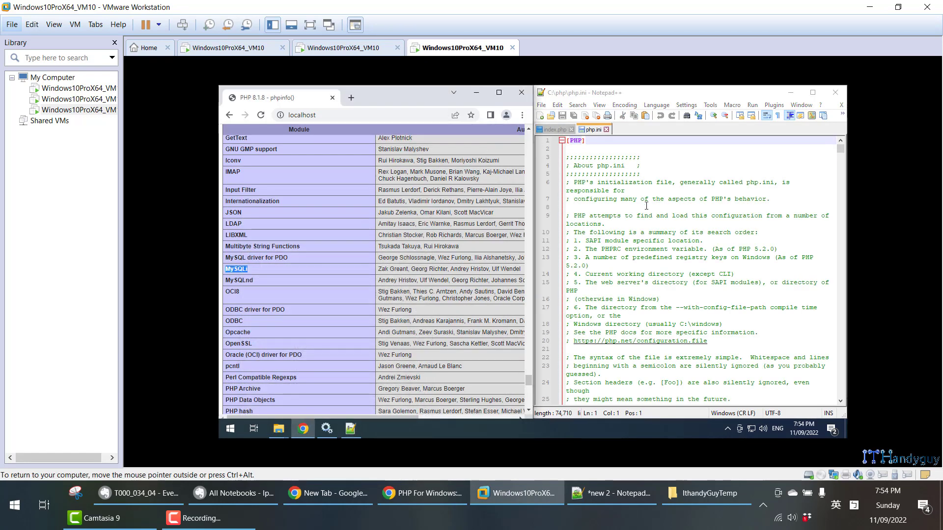
{"action": "left_click", "coordinate": [606, 174]}
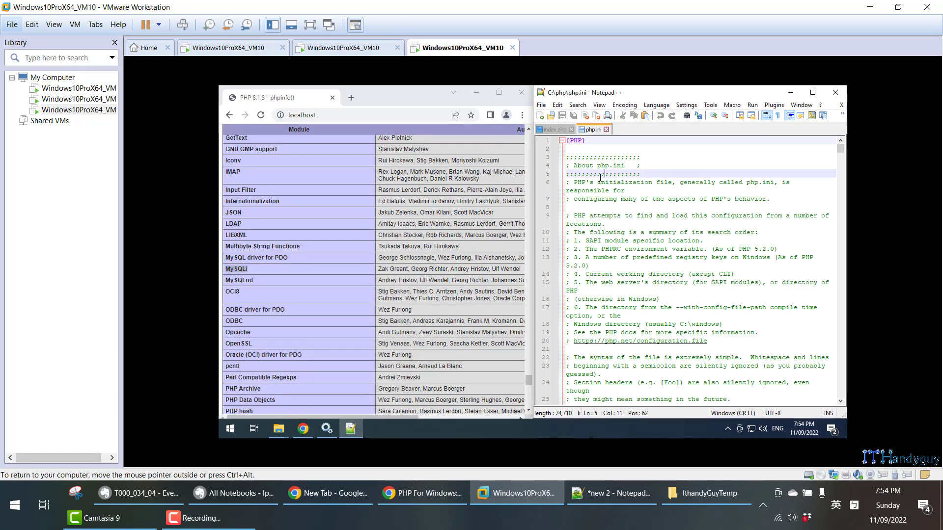
- Copy the extension_dir setting name from the php.ini instructions in the Evernote note
{"action": "left_click", "coordinate": [234, 493]}
{"action": "left_click", "coordinate": [163, 488]}
{"action": "scroll", "coordinate": [129, 320], "scroll_direction": "down", "scroll_amount": 5}
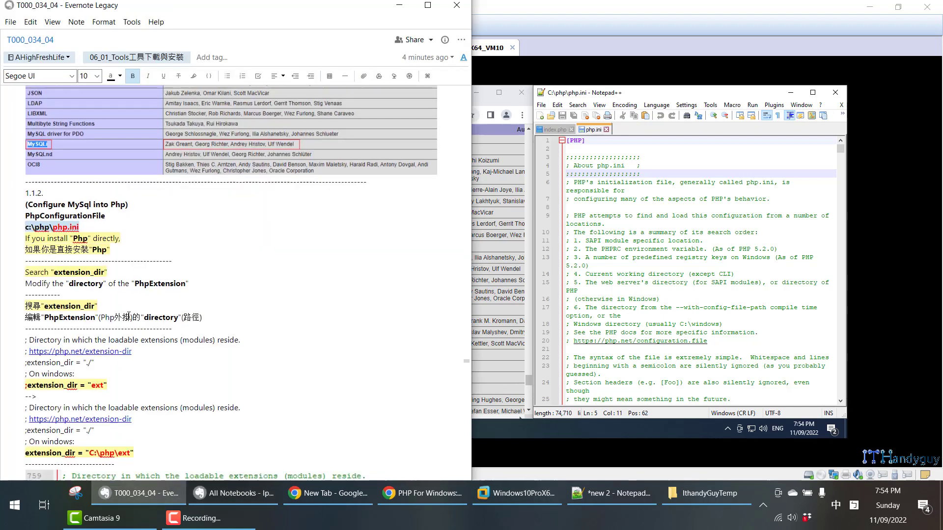
{"action": "left_click_drag", "start_coordinate": [27, 270], "coordinate": [64, 270]}
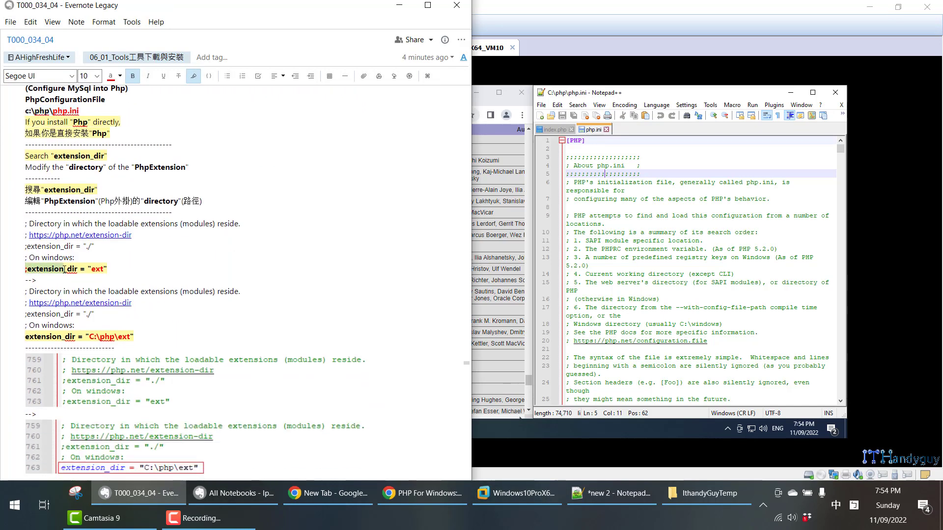
{"action": "left_click_drag", "start_coordinate": [77, 337], "coordinate": [25, 336]}
{"action": "key", "text": "ctrl+c"}
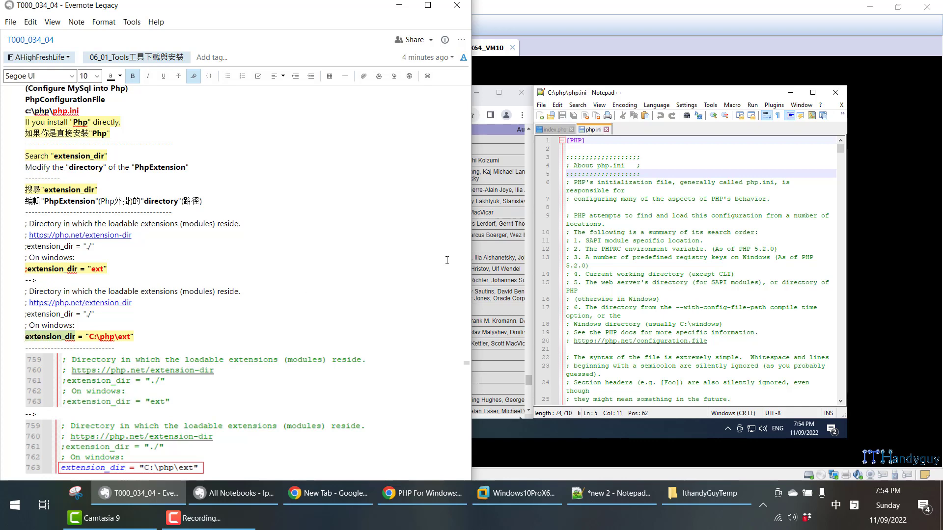
- Search php.ini in Notepad++ for extension_dir and close the Find dialog
{"action": "left_click", "coordinate": [726, 190]}
{"action": "key", "text": "ctrl+f"}
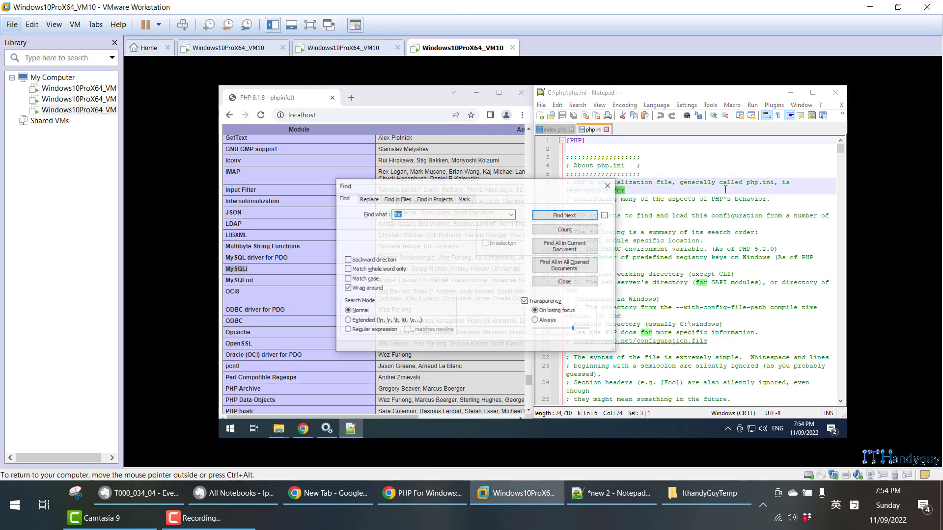
{"action": "key", "text": "ctrl+v"}
{"action": "key", "text": "Return"}
{"action": "key", "text": "Escape"}
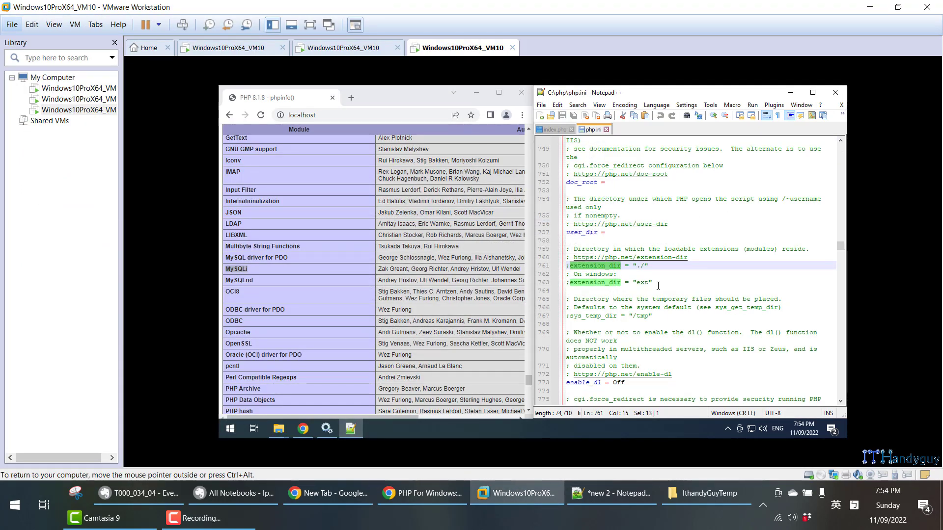
- Open the C:\php\ext folder in File Explorer and copy its path for the Windows extension_dir line
{"action": "left_click_drag", "start_coordinate": [652, 282], "coordinate": [566, 282]}
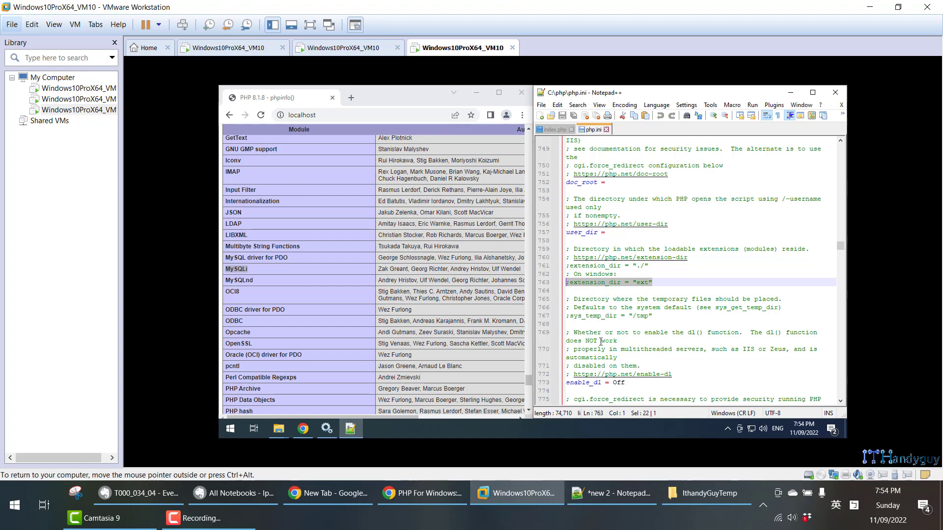
{"action": "left_click", "coordinate": [634, 300]}
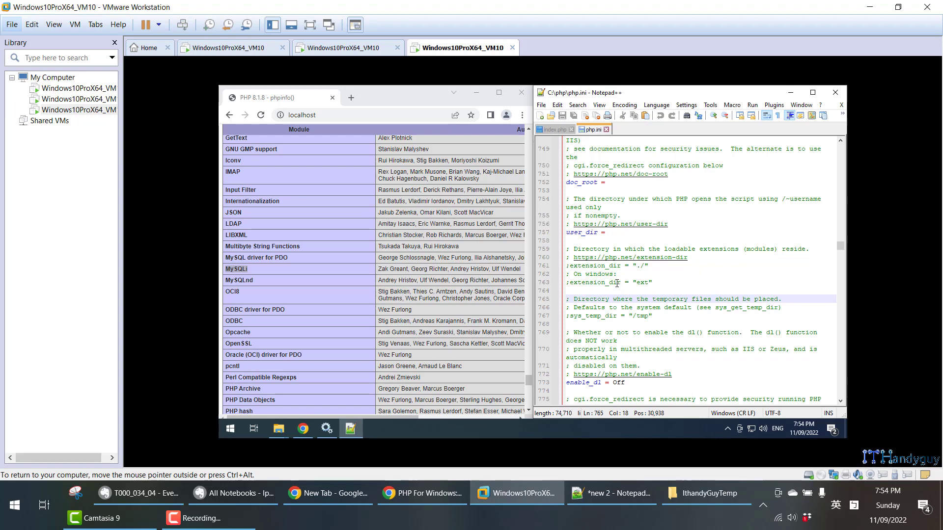
{"action": "left_click_drag", "start_coordinate": [617, 284], "coordinate": [571, 284]}
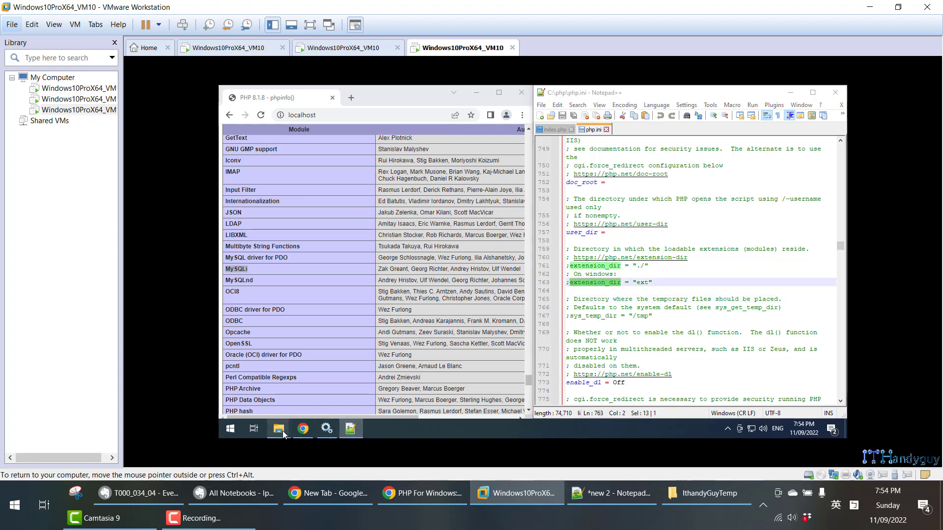
{"action": "mouse_move", "coordinate": [282, 432]}
{"action": "left_click", "coordinate": [303, 409]}
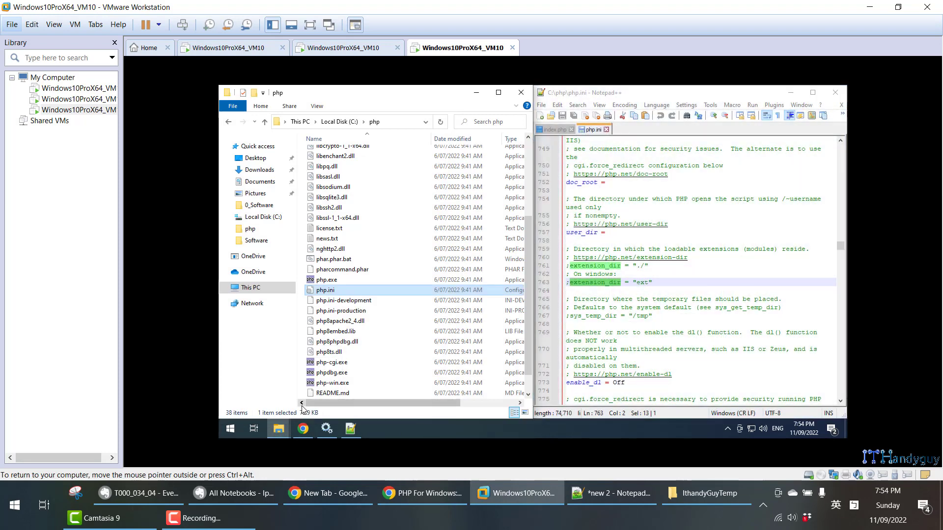
{"action": "scroll", "coordinate": [373, 201], "scroll_direction": "up", "scroll_amount": 2}
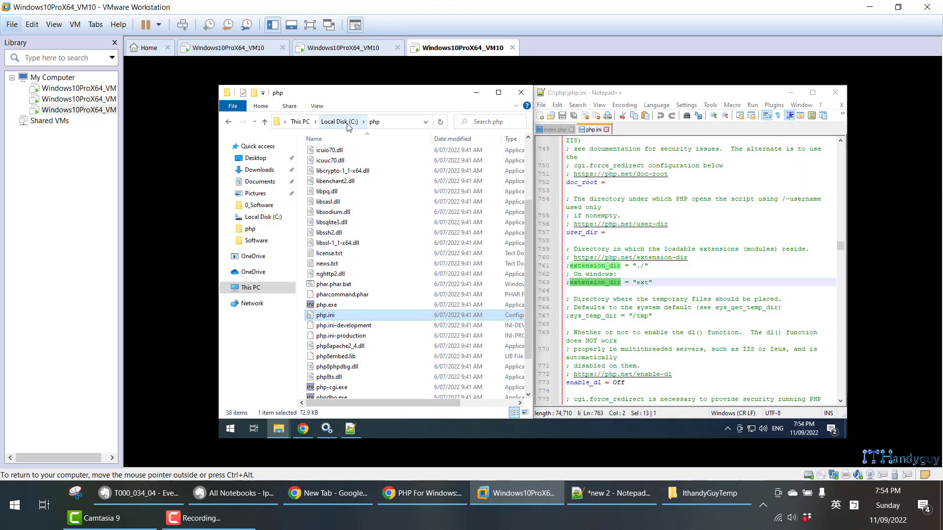
{"action": "scroll", "coordinate": [395, 206], "scroll_direction": "up", "scroll_amount": 2}
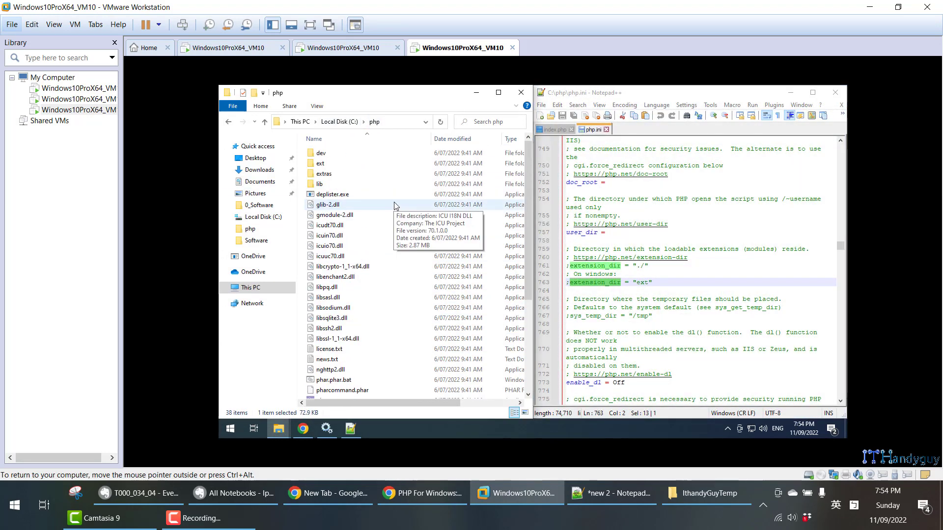
{"action": "double_click", "coordinate": [364, 165]}
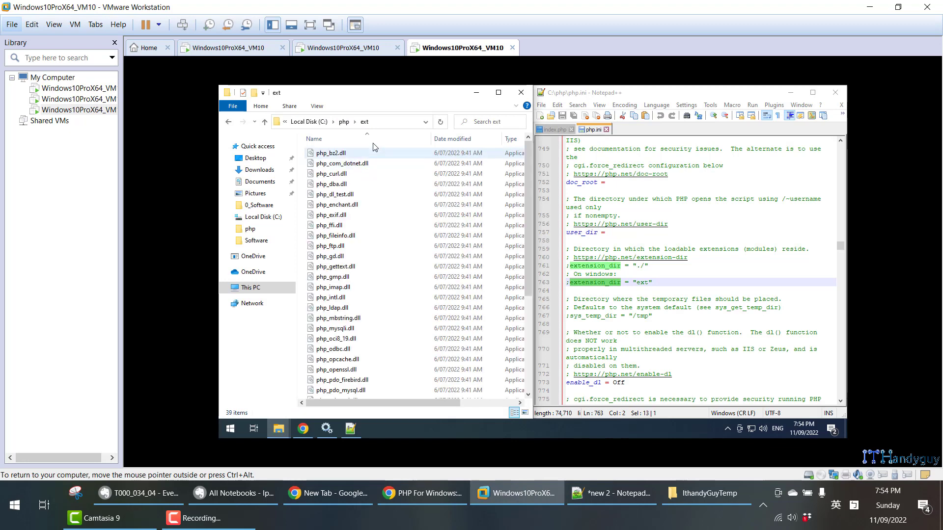
{"action": "left_click", "coordinate": [386, 122]}
{"action": "key", "text": "ctrl+c"}
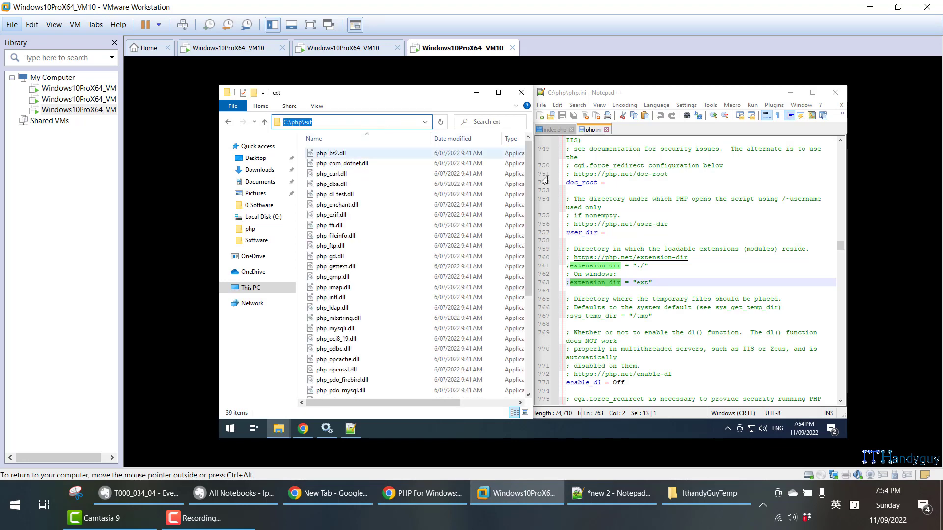
- Set the Windows extension_dir line in php.ini to "C:\php\ext", uncomment it, and save the file
{"action": "left_click", "coordinate": [647, 284]}
{"action": "left_click_drag", "start_coordinate": [638, 285], "coordinate": [651, 280]}
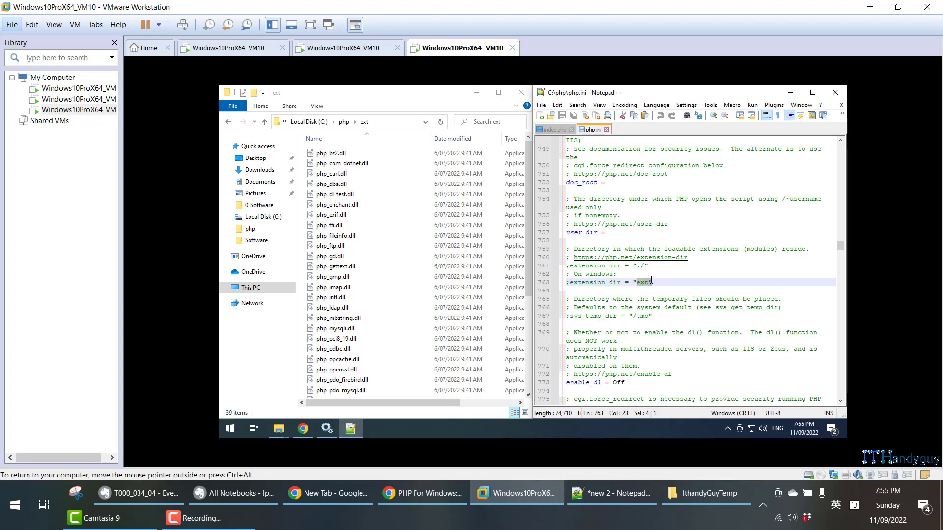
{"action": "key", "text": "ctrl+v"}
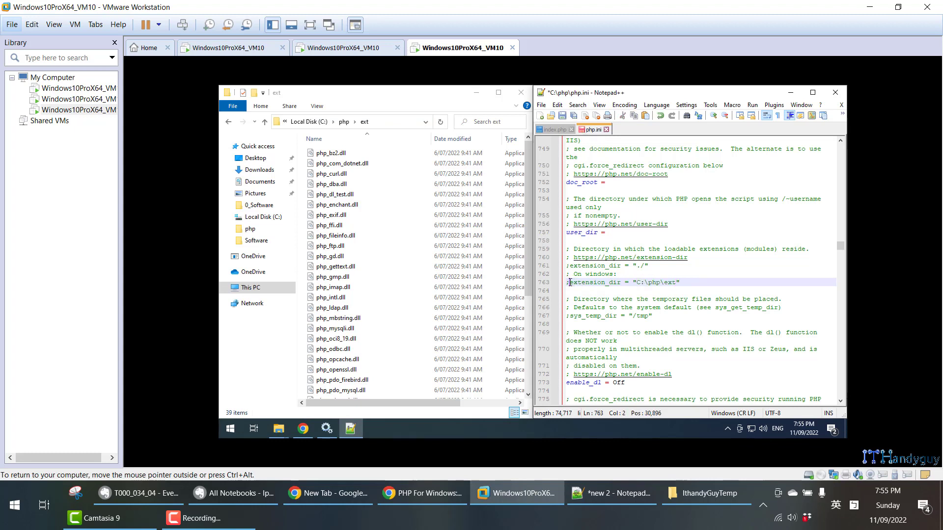
{"action": "key", "text": "BackSpace"}
{"action": "key", "text": "ctrl+s"}
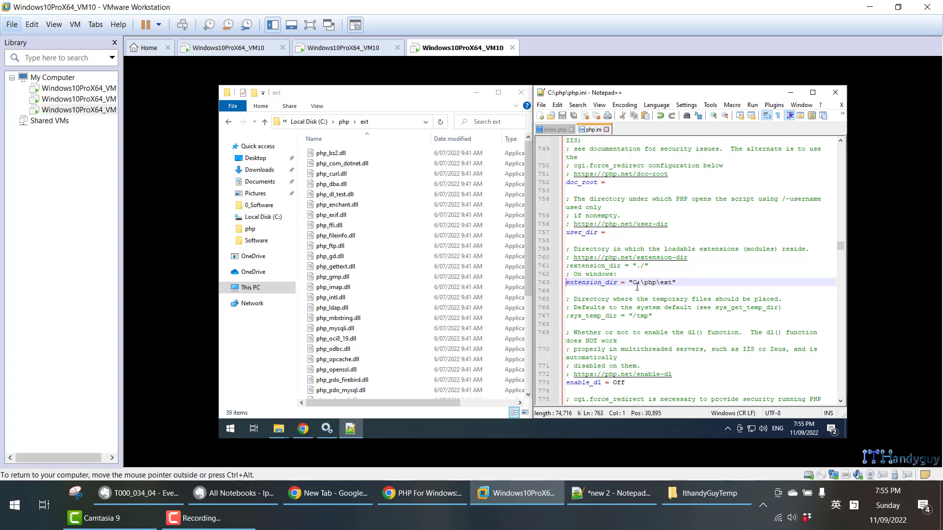
- Check the extension_dir path in php.ini against the extension DLL files in the C:\php\ext folder
{"action": "left_click_drag", "start_coordinate": [633, 281], "coordinate": [674, 282]}
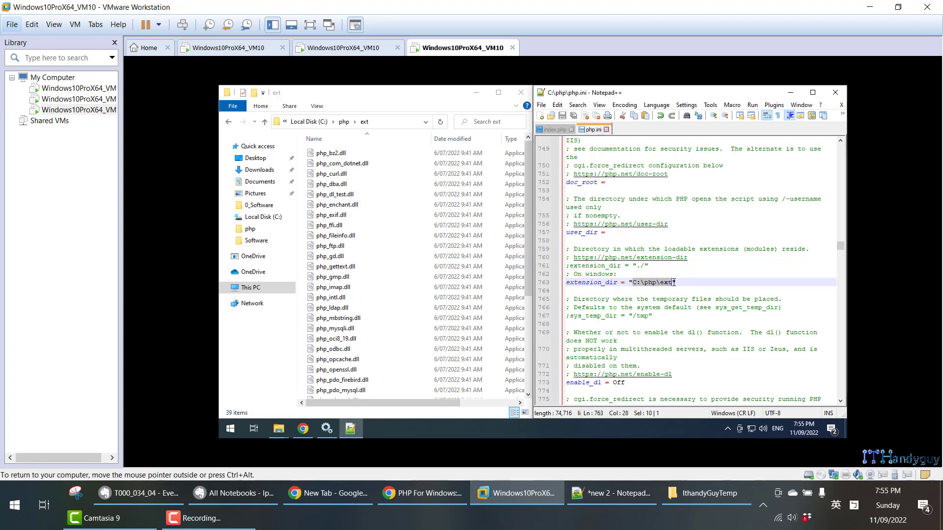
{"action": "left_click", "coordinate": [343, 175]}
{"action": "left_click", "coordinate": [350, 206]}
{"action": "left_click", "coordinate": [354, 236]}
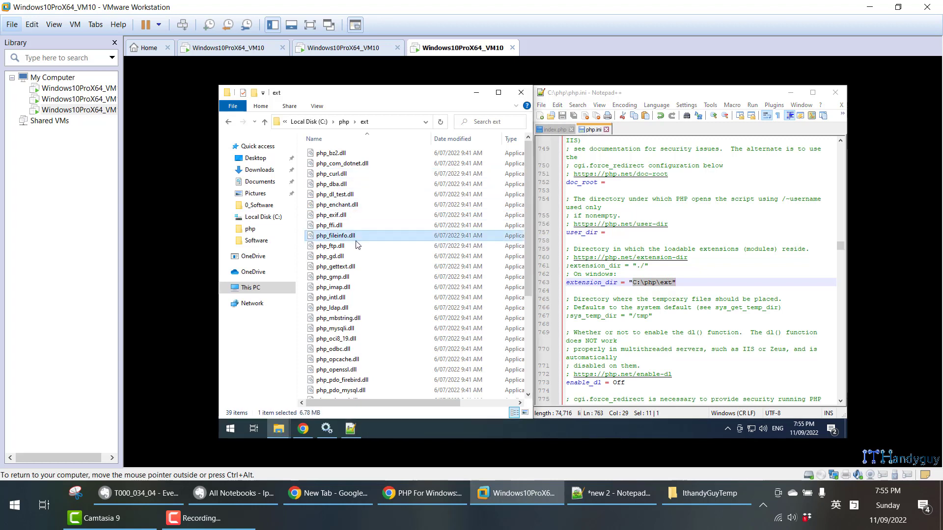
{"action": "left_click", "coordinate": [357, 267]}
{"action": "left_click", "coordinate": [362, 278]}
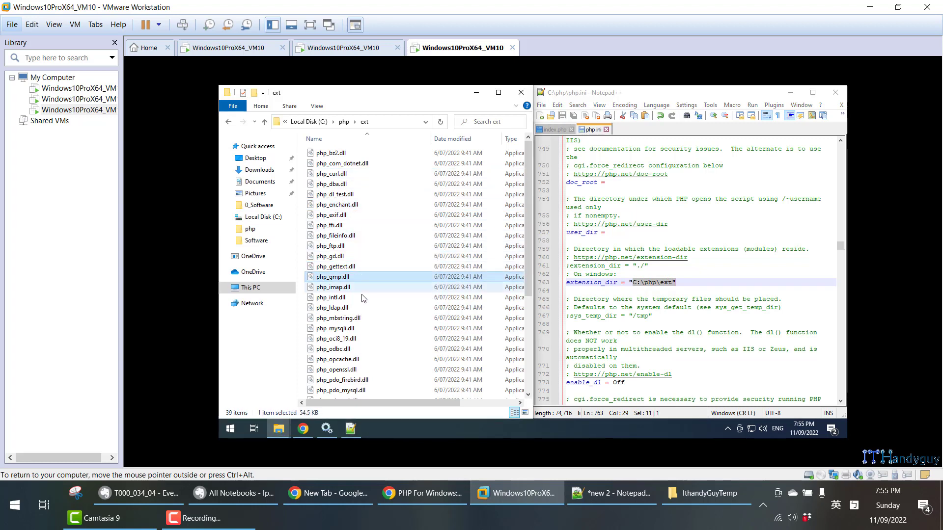
{"action": "left_click", "coordinate": [362, 298]}
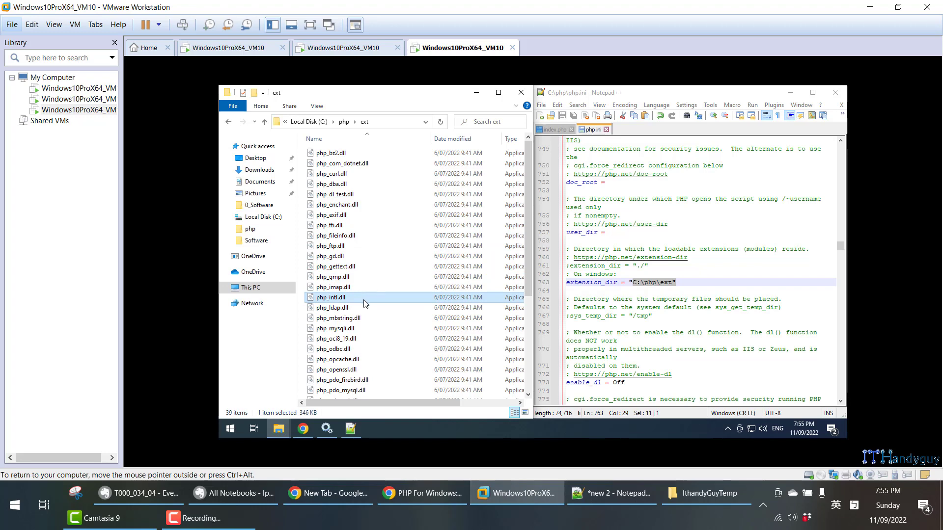
- Find section 1.1.3 of the Evernote note and select its search term mysqli
{"action": "left_click", "coordinate": [175, 496]}
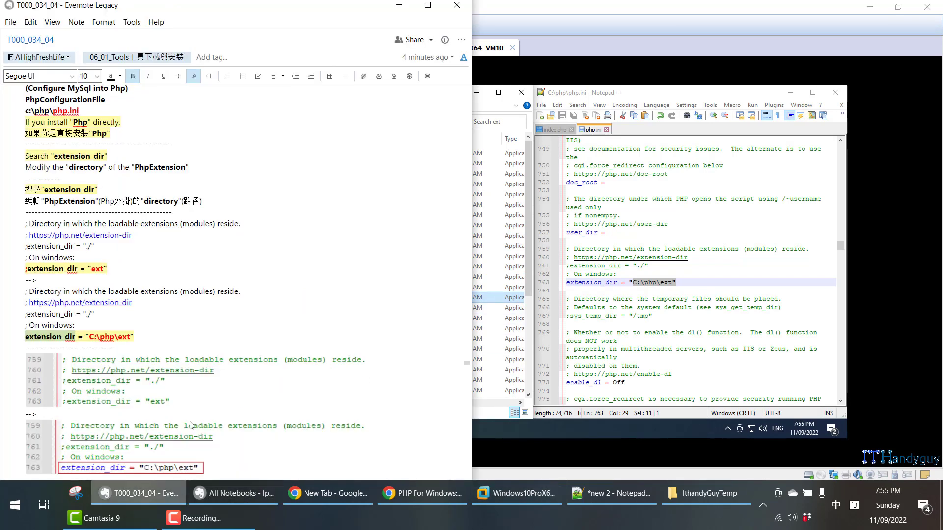
{"action": "scroll", "coordinate": [153, 299], "scroll_direction": "down", "scroll_amount": 5}
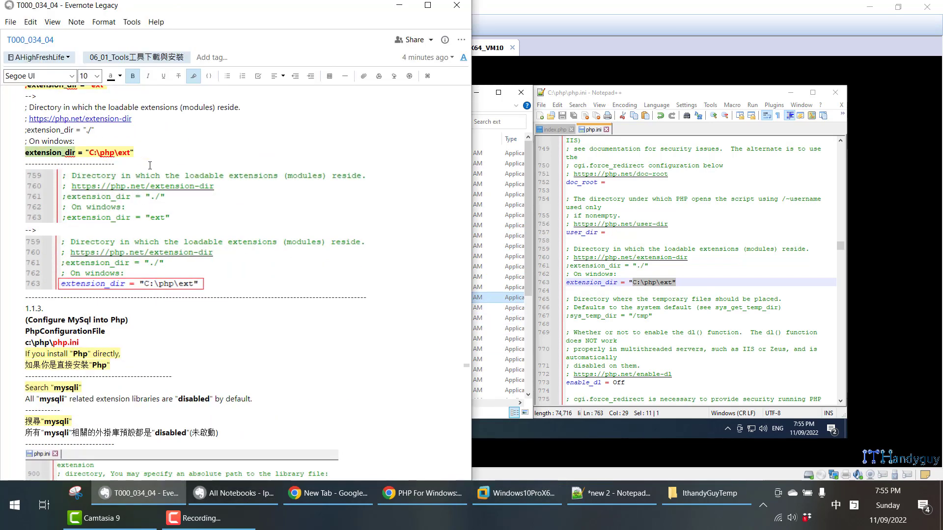
{"action": "scroll", "coordinate": [135, 291], "scroll_direction": "down", "scroll_amount": 3}
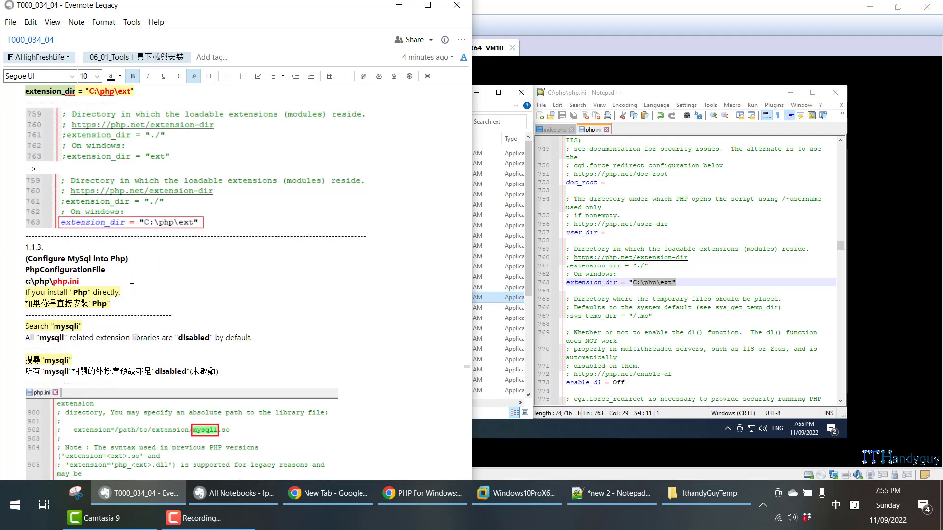
{"action": "left_click", "coordinate": [707, 324]}
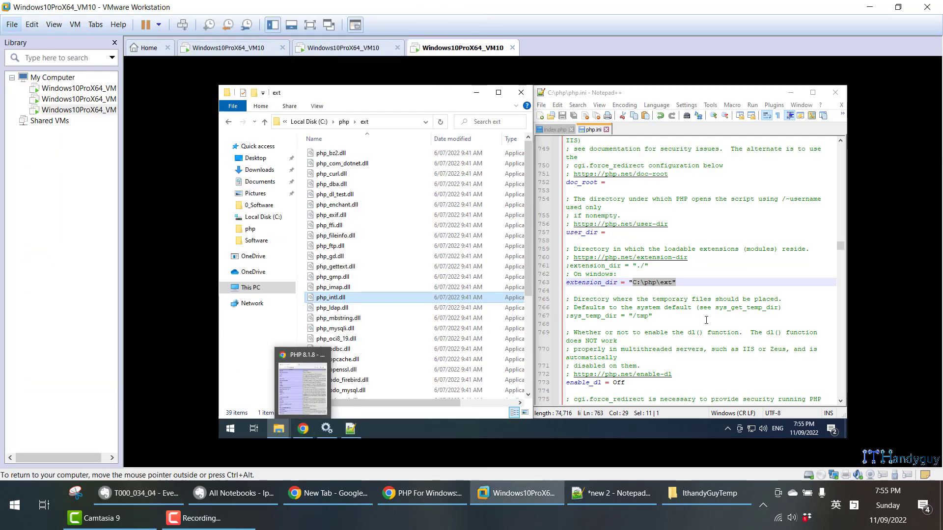
{"action": "left_click", "coordinate": [161, 496]}
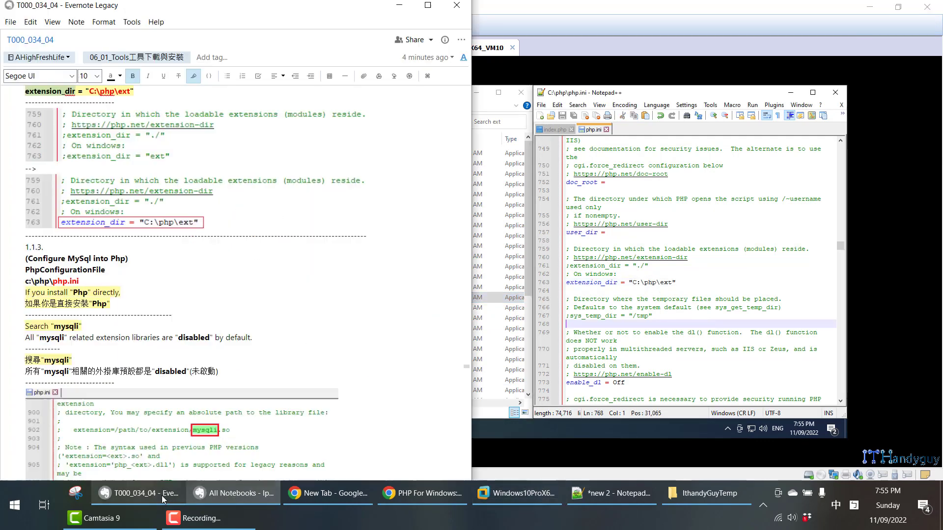
{"action": "scroll", "coordinate": [90, 283], "scroll_direction": "down", "scroll_amount": 3}
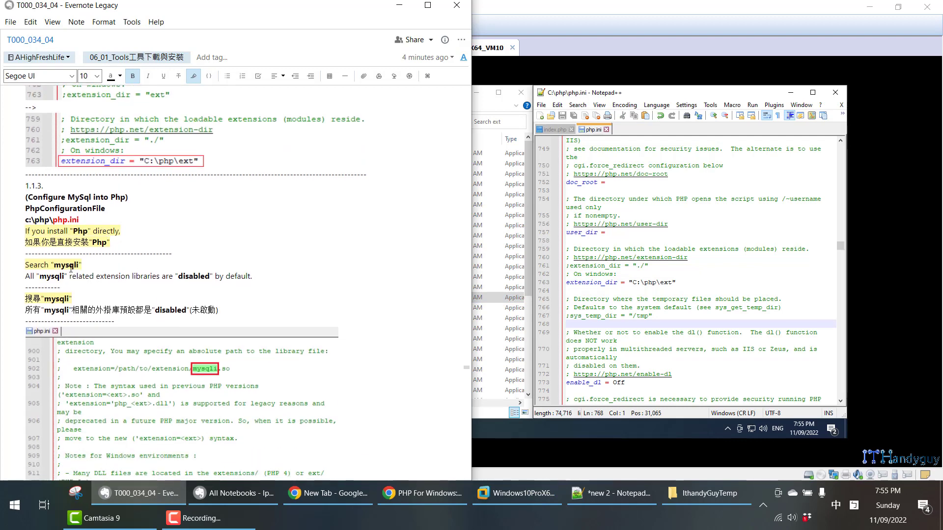
{"action": "left_click_drag", "start_coordinate": [57, 266], "coordinate": [72, 265]}
- Switch back to the virtual machine, search php.ini in Notepad++ for mysql, and close the Find dialog
{"action": "left_click", "coordinate": [868, 299]}
{"action": "double_click", "coordinate": [733, 224]}
{"action": "key", "text": "ctrl+f"}
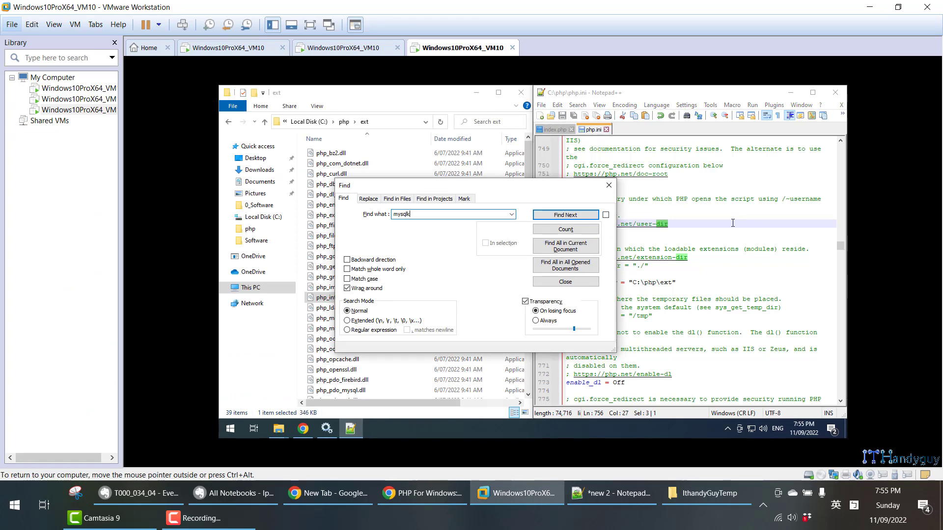
{"action": "key", "text": "BackSpace"}
{"action": "key", "text": "Return"}
{"action": "key", "text": "Return"}
{"action": "key", "text": "Return"}
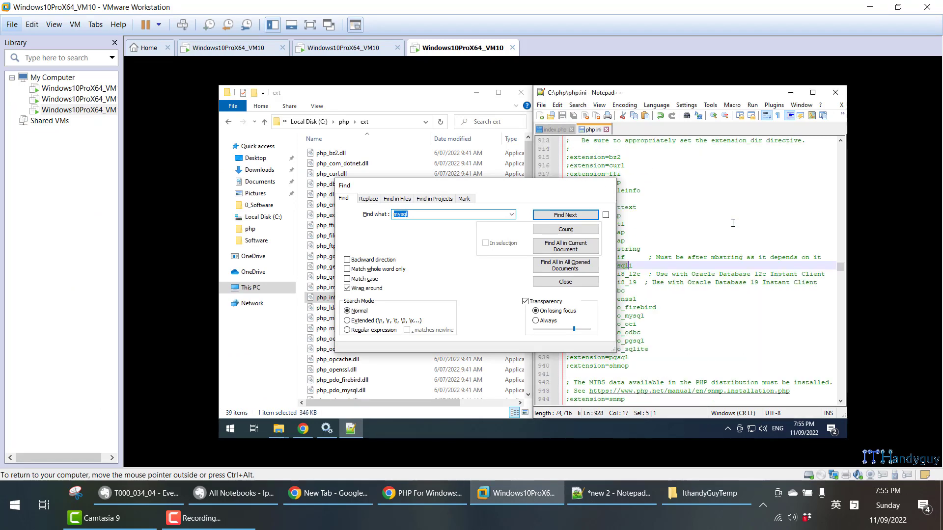
{"action": "key", "text": "Escape"}
- Compare php.ini extension entries such as bz2 and curl with the DLL files in C:\php\ext, and close the folder window
{"action": "left_click_drag", "start_coordinate": [638, 367], "coordinate": [551, 158]}
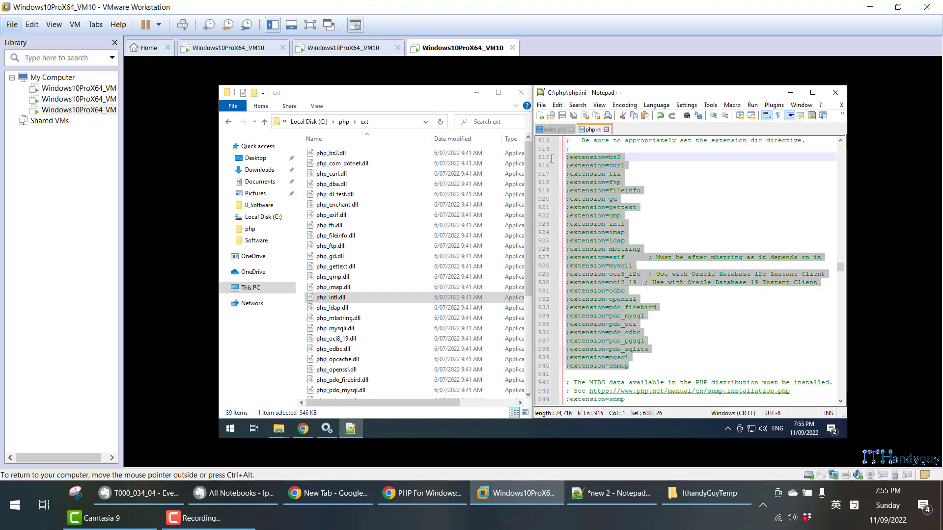
{"action": "left_click", "coordinate": [587, 178]}
{"action": "double_click", "coordinate": [620, 158]}
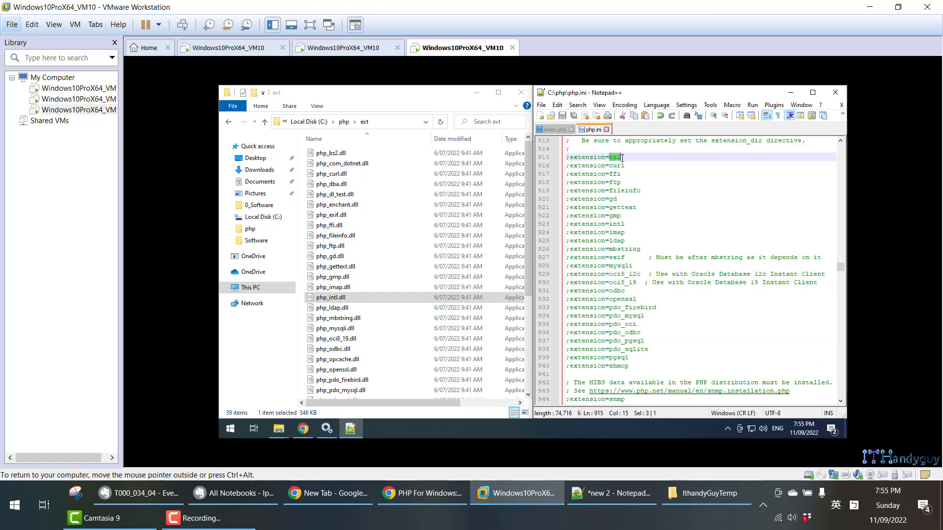
{"action": "left_click", "coordinate": [406, 155]}
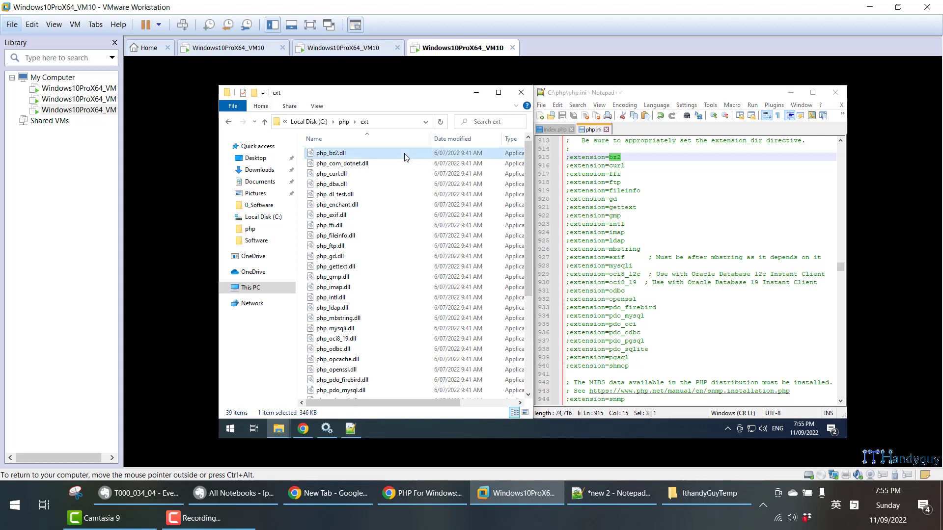
{"action": "double_click", "coordinate": [614, 166]}
{"action": "left_click", "coordinate": [392, 176]}
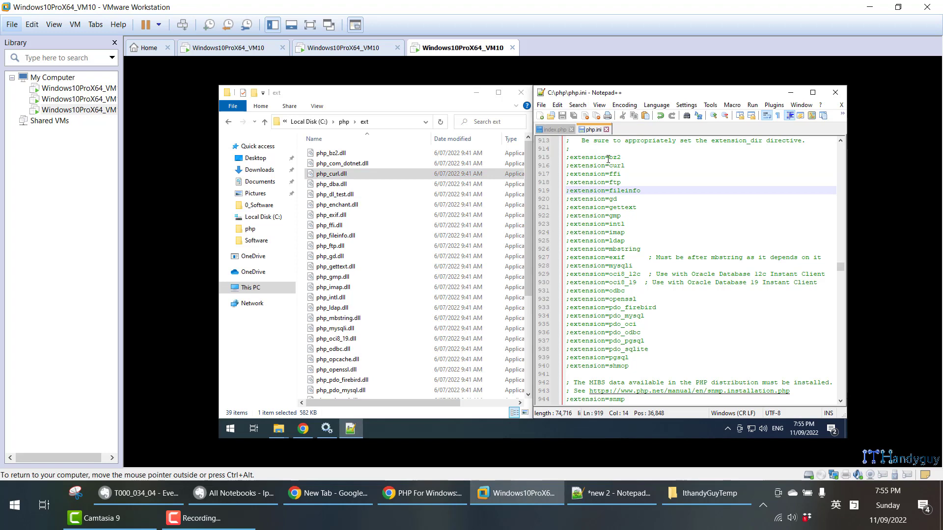
{"action": "left_click_drag", "start_coordinate": [607, 157], "coordinate": [671, 364]}
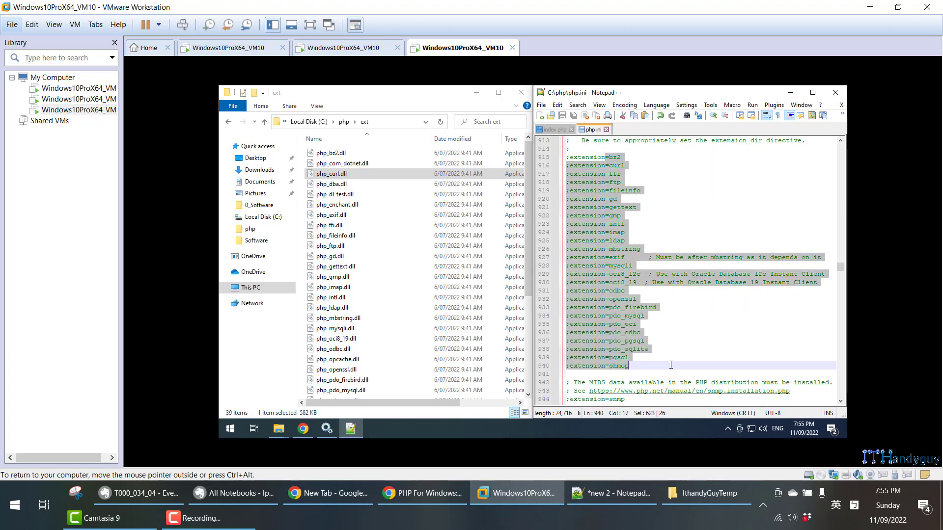
{"action": "left_click", "coordinate": [636, 174]}
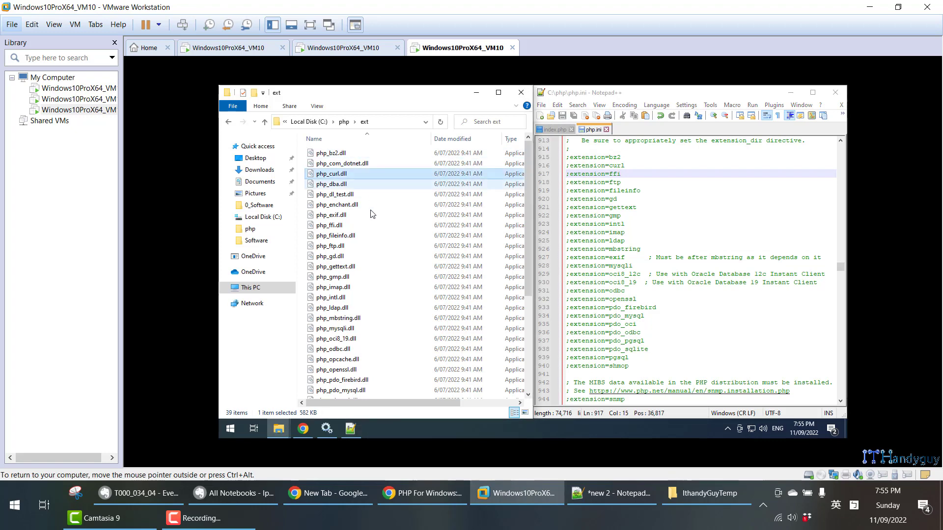
{"action": "left_click", "coordinate": [376, 225]}
{"action": "left_click", "coordinate": [521, 92]}
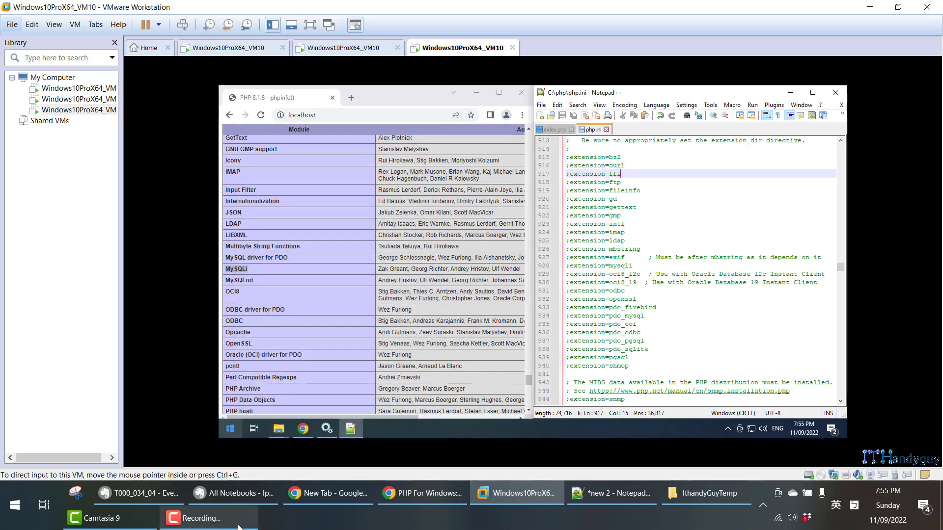
- Review the Evernote note's explanations and list of the PHP extensions to enable for MySQL and phpMyAdmin
{"action": "left_click", "coordinate": [179, 493]}
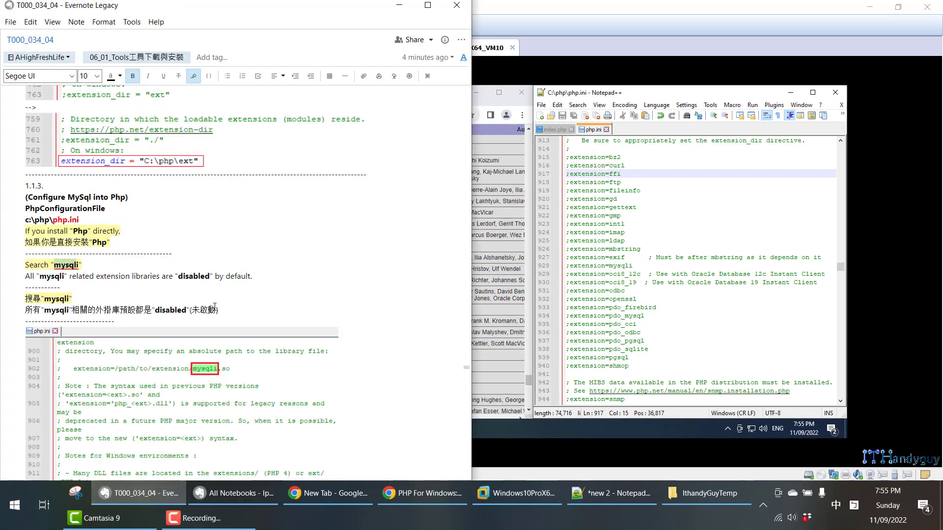
{"action": "scroll", "coordinate": [219, 307], "scroll_direction": "down", "scroll_amount": 3}
{"action": "scroll", "coordinate": [223, 309], "scroll_direction": "down", "scroll_amount": 6}
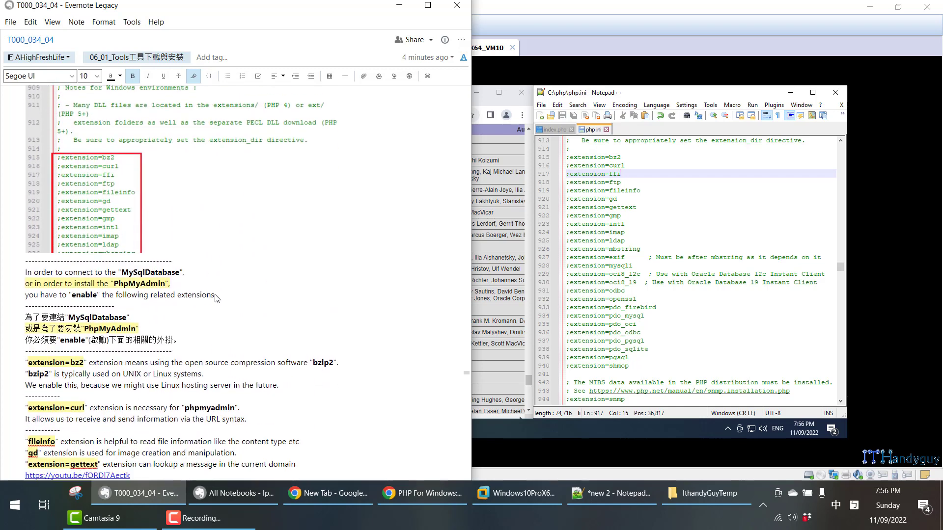
{"action": "scroll", "coordinate": [96, 245], "scroll_direction": "down", "scroll_amount": 1}
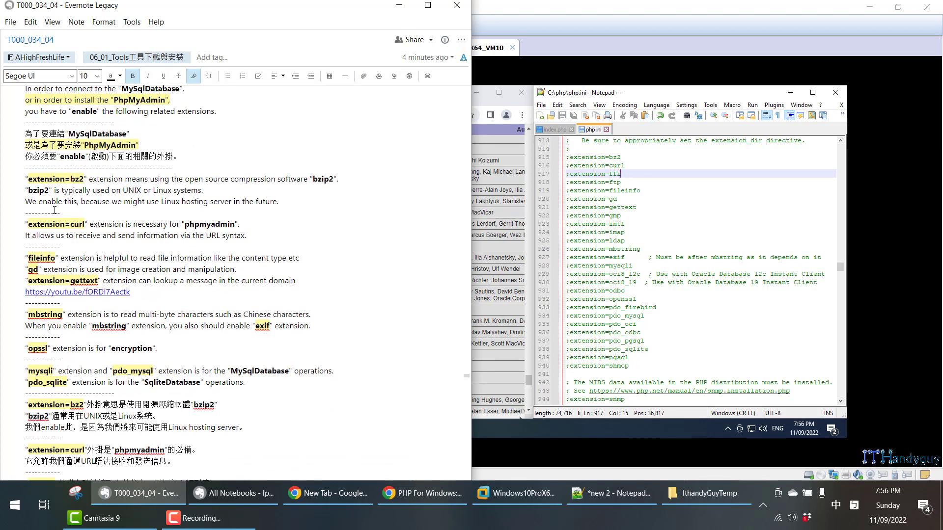
{"action": "left_click_drag", "start_coordinate": [27, 167], "coordinate": [162, 393]}
{"action": "scroll", "coordinate": [189, 355], "scroll_direction": "down", "scroll_amount": 7}
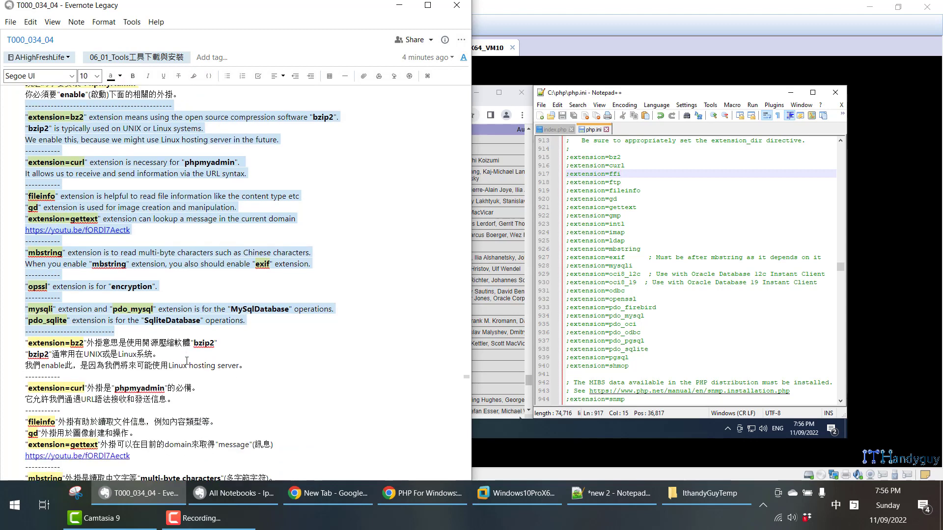
{"action": "scroll", "coordinate": [189, 355], "scroll_direction": "down", "scroll_amount": 12}
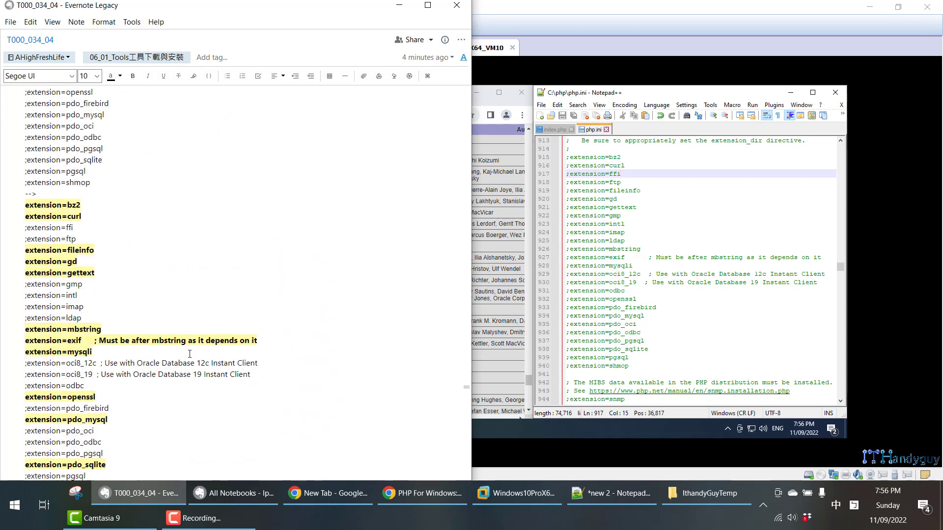
- Following the note's edited extension list, uncomment the bz2 and curl extension lines in php.ini in the virtual machine
{"action": "scroll", "coordinate": [190, 352], "scroll_direction": "down", "scroll_amount": 8}
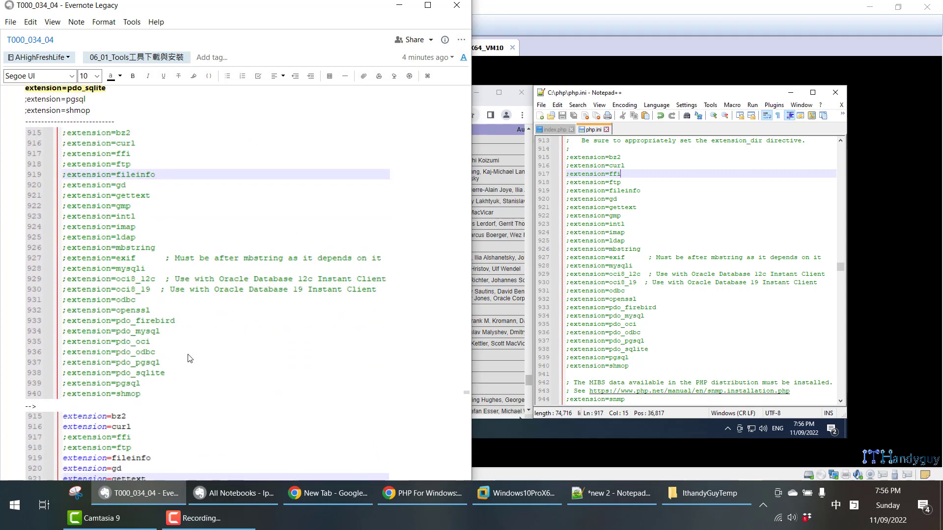
{"action": "scroll", "coordinate": [187, 357], "scroll_direction": "down", "scroll_amount": 1}
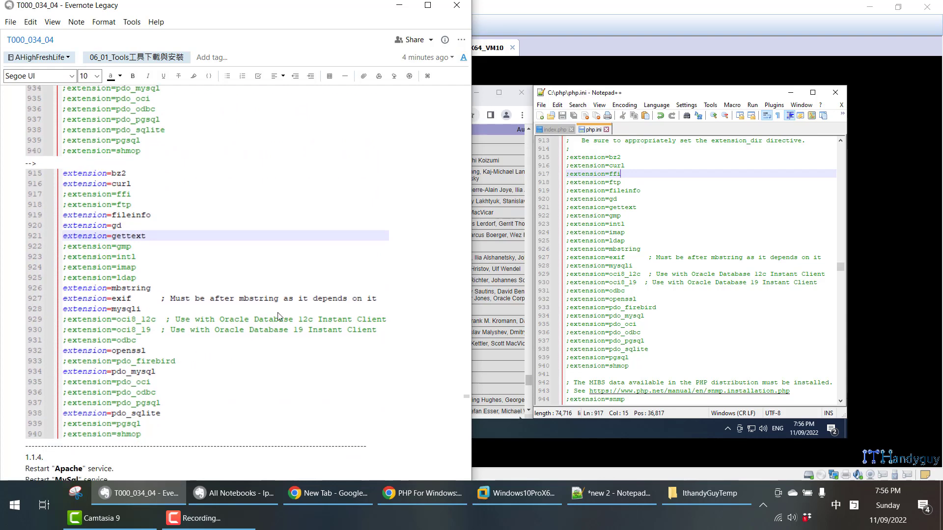
{"action": "left_click", "coordinate": [629, 158]}
{"action": "key", "text": "Home"}
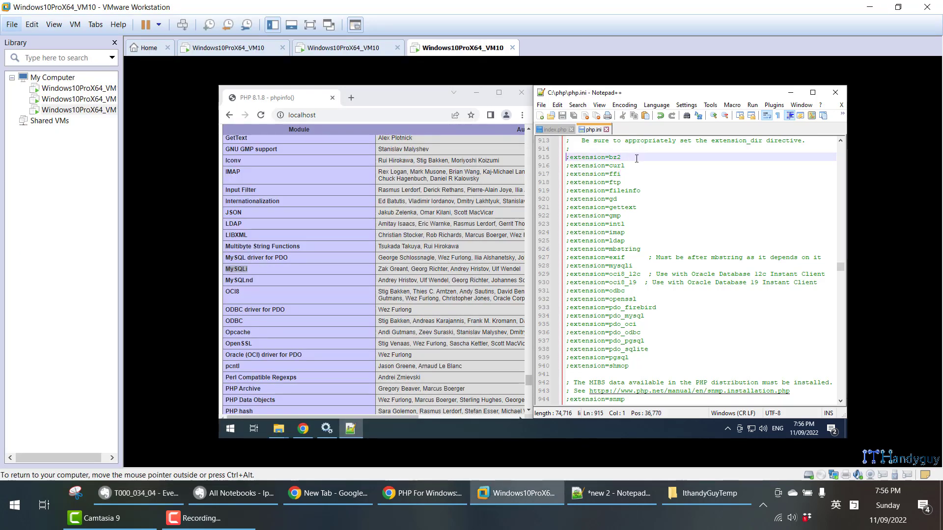
{"action": "key", "text": "Delete"}
{"action": "key", "text": "Down"}
{"action": "key", "text": "Delete"}
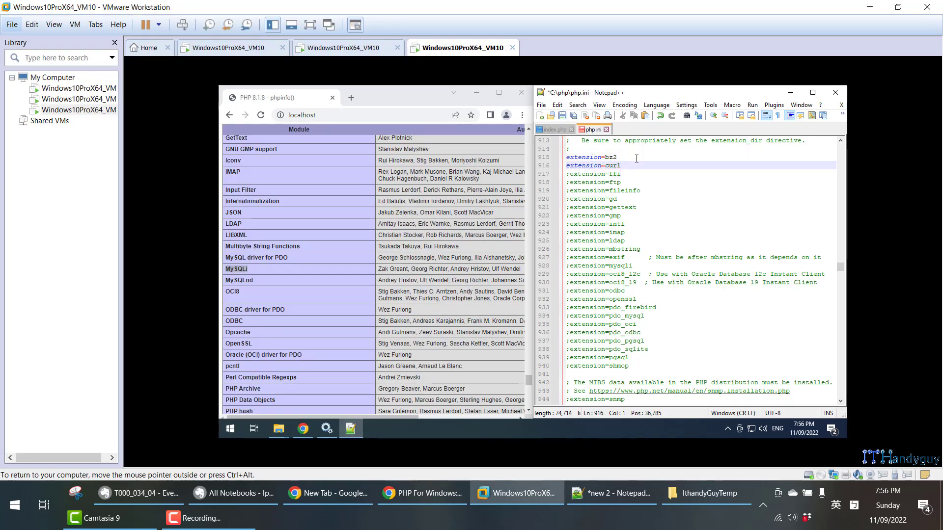
{"action": "left_click", "coordinate": [279, 429]}
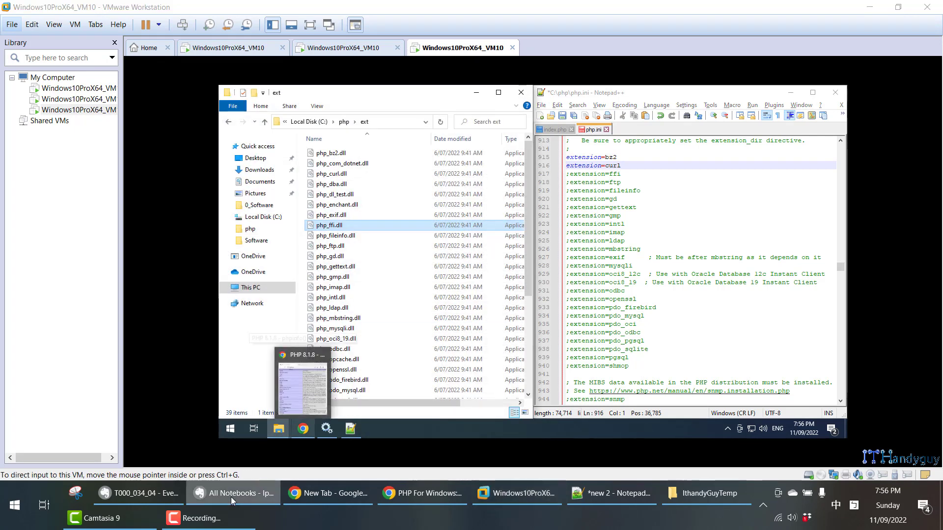
- Check the Evernote list again and uncomment the fileinfo, gd and gettext extension lines in php.ini
{"action": "left_click", "coordinate": [141, 495]}
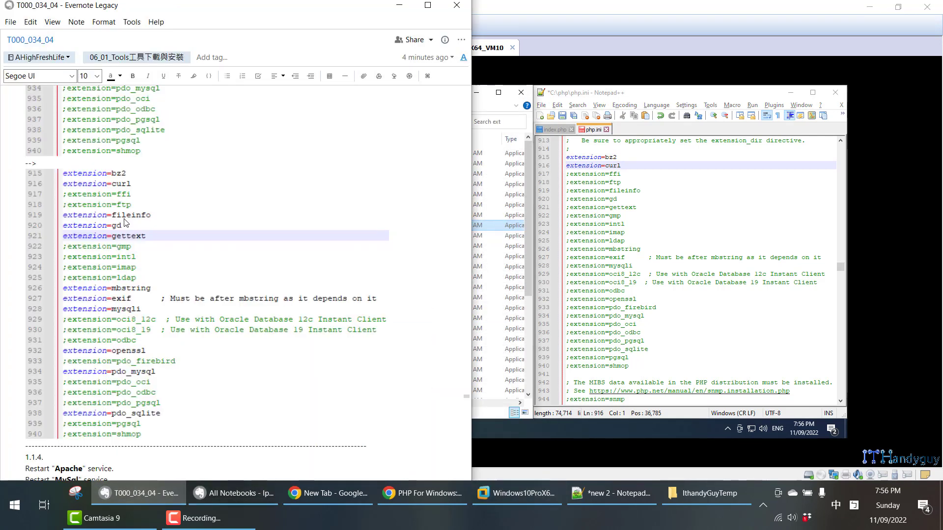
{"action": "left_click", "coordinate": [653, 190]}
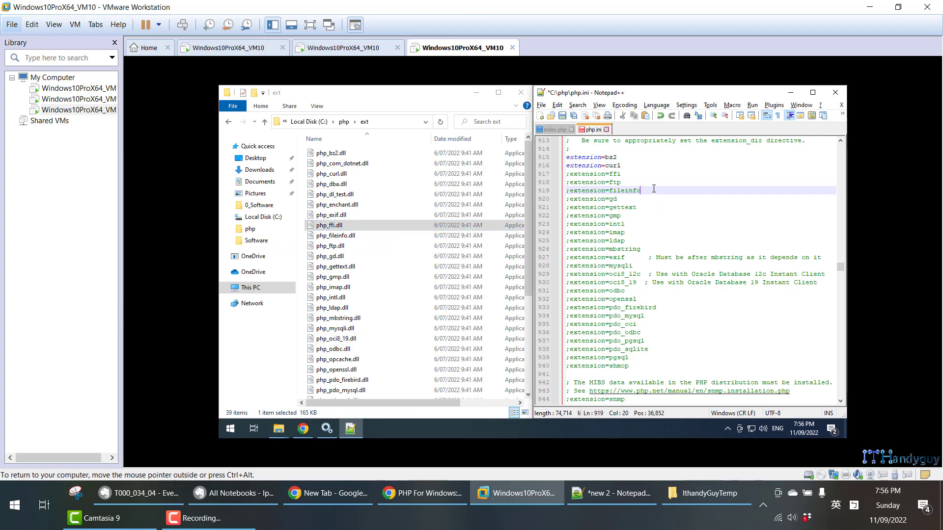
{"action": "key", "text": "Home"}
{"action": "key", "text": "Delete"}
{"action": "key", "text": "Down"}
{"action": "key", "text": "Delete"}
{"action": "key", "text": "Down"}
{"action": "key", "text": "Delete"}
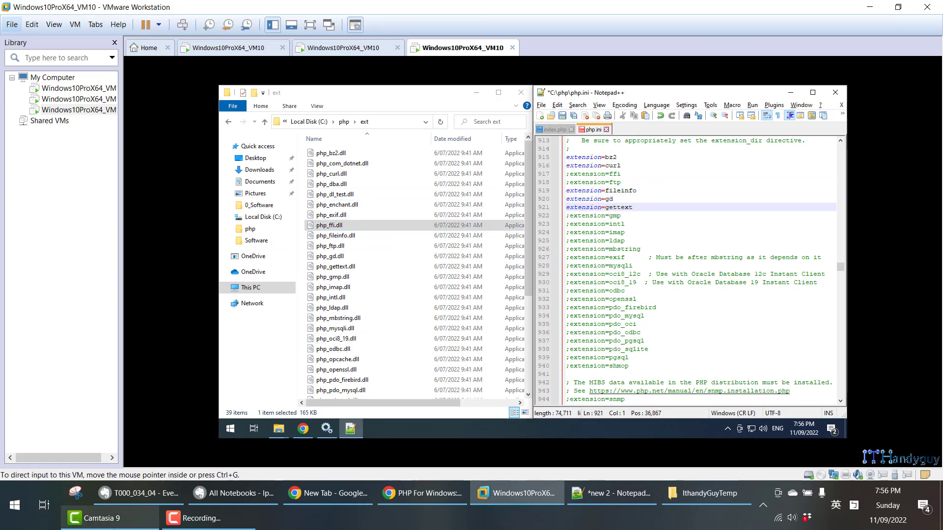
- Consult the Evernote list and uncomment the mbstring, exif and mysqli extension lines in php.ini
{"action": "left_click", "coordinate": [162, 493]}
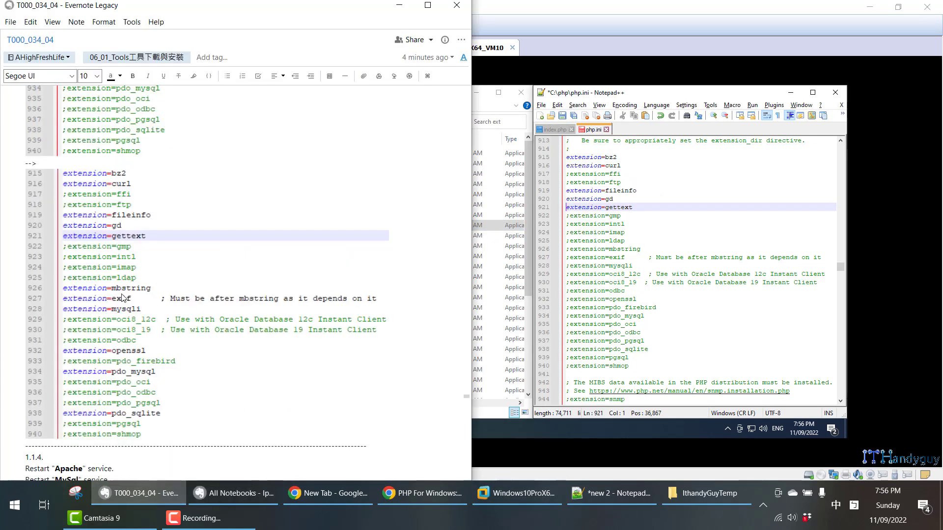
{"action": "left_click", "coordinate": [649, 249]}
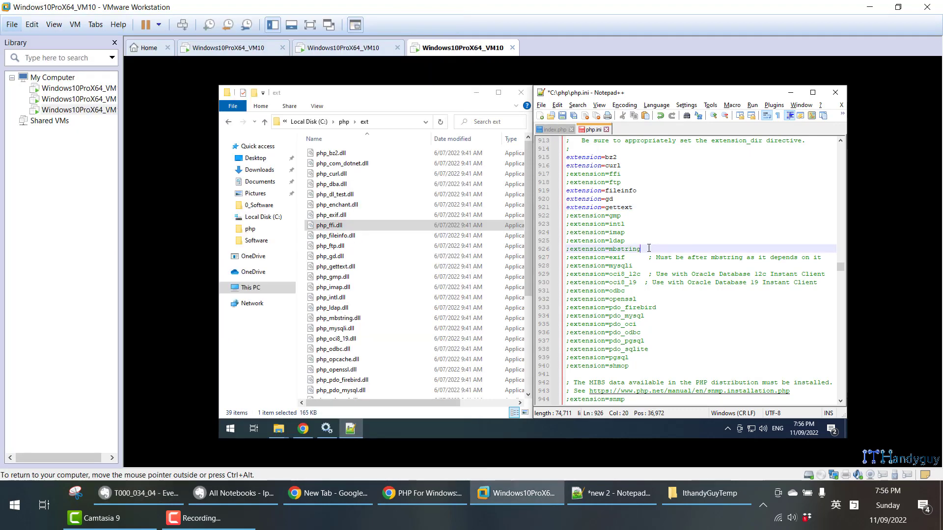
{"action": "key", "text": "Home"}
{"action": "key", "text": "Delete"}
{"action": "key", "text": "Down"}
{"action": "key", "text": "Delete"}
{"action": "key", "text": "Down"}
{"action": "key", "text": "Delete"}
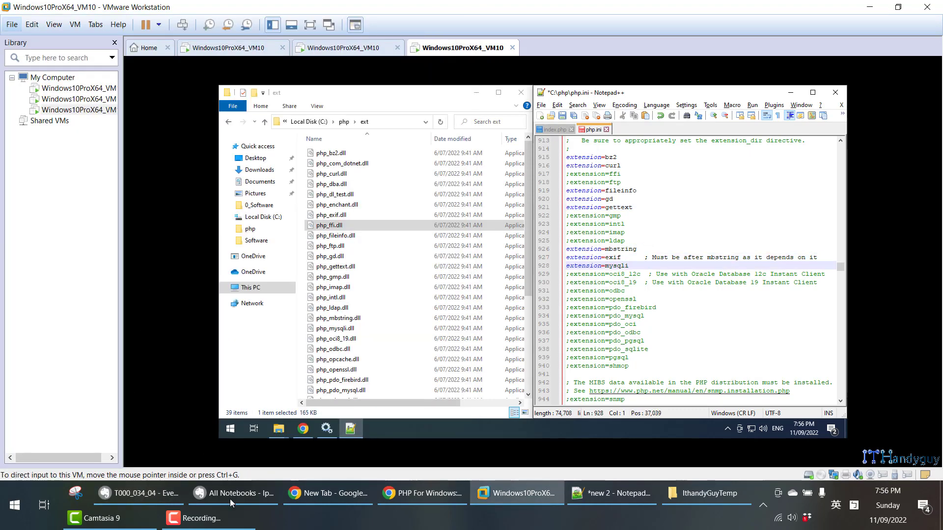
- Consult the Evernote list and uncomment the openssl extension line in php.ini
{"action": "left_click", "coordinate": [152, 494]}
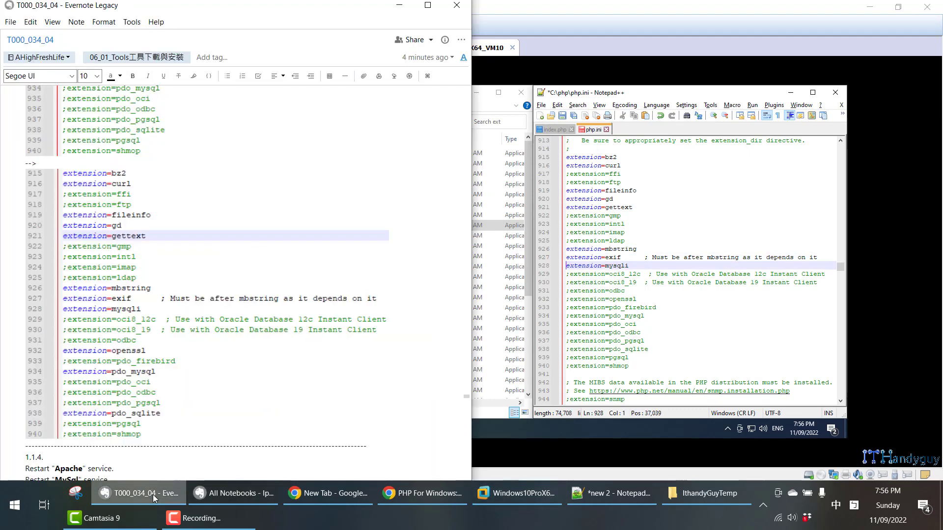
{"action": "left_click", "coordinate": [645, 298]}
{"action": "left_click", "coordinate": [647, 298]}
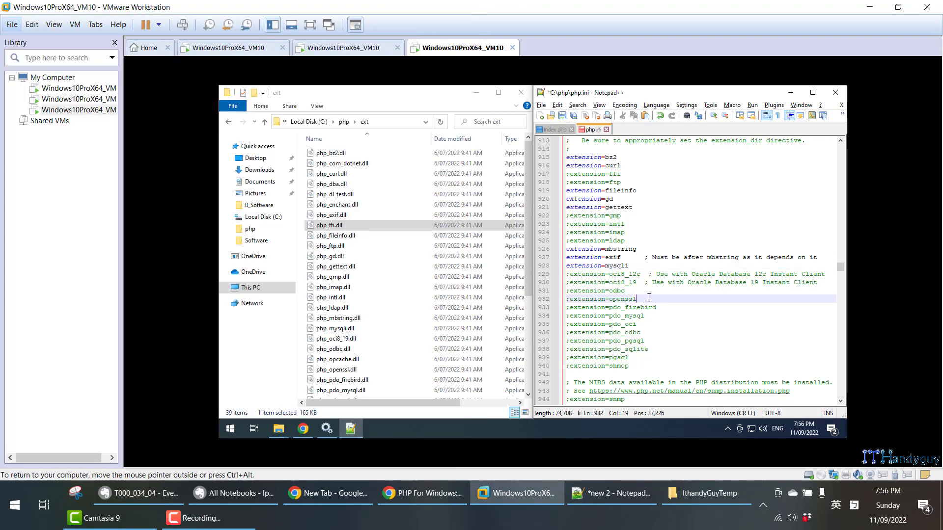
{"action": "key", "text": "Home"}
{"action": "key", "text": "Delete"}
- Enable the pdo_mysql and pdo_sqlite extensions in php.ini by removing their leading semicolons, checking each against the Evernote list
{"action": "left_click", "coordinate": [166, 497]}
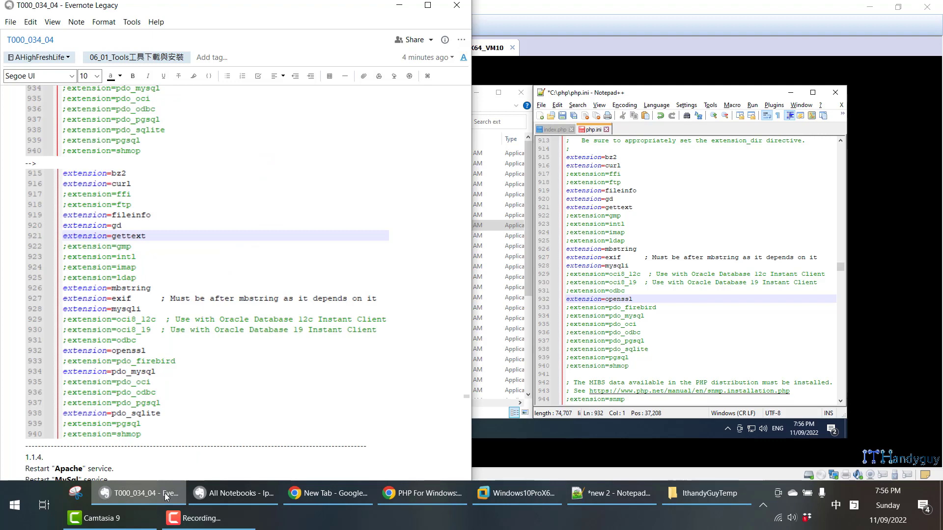
{"action": "left_click", "coordinate": [656, 317]}
{"action": "key", "text": "Home"}
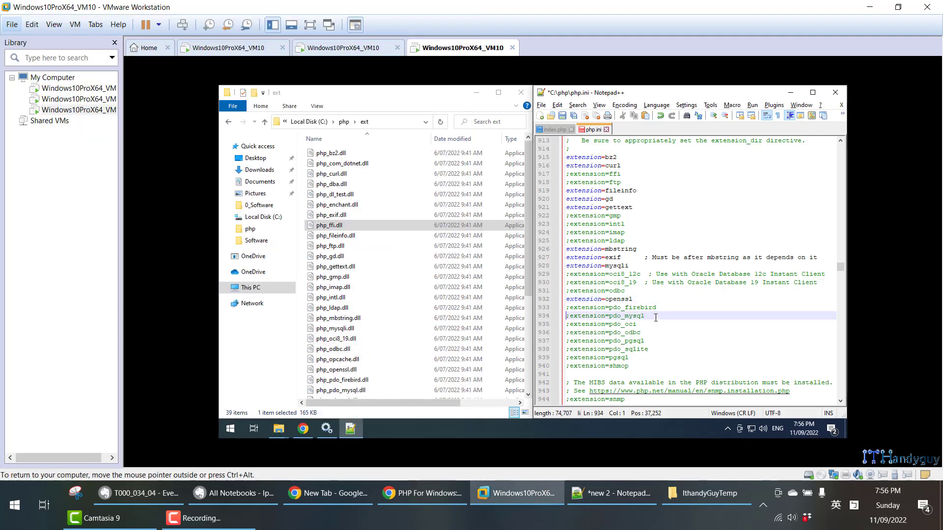
{"action": "key", "text": "Delete"}
{"action": "left_click", "coordinate": [162, 494]}
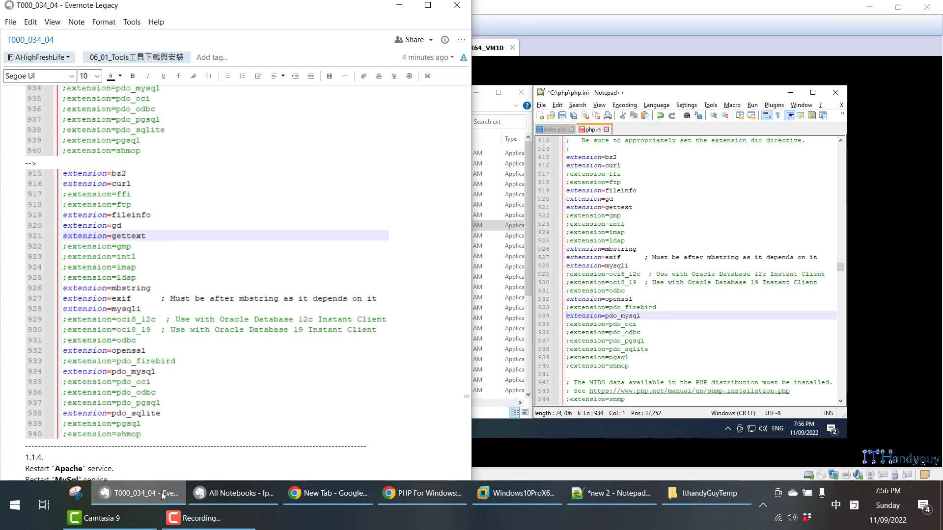
{"action": "left_click", "coordinate": [654, 350]}
{"action": "key", "text": "Down"}
{"action": "key", "text": "Down"}
{"action": "key", "text": "Down"}
{"action": "key", "text": "Down"}
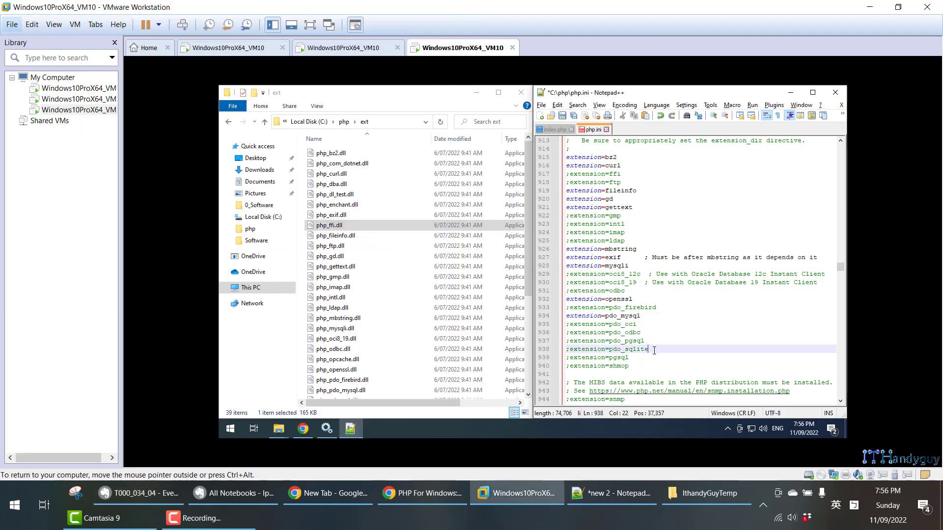
{"action": "key", "text": "Delete"}
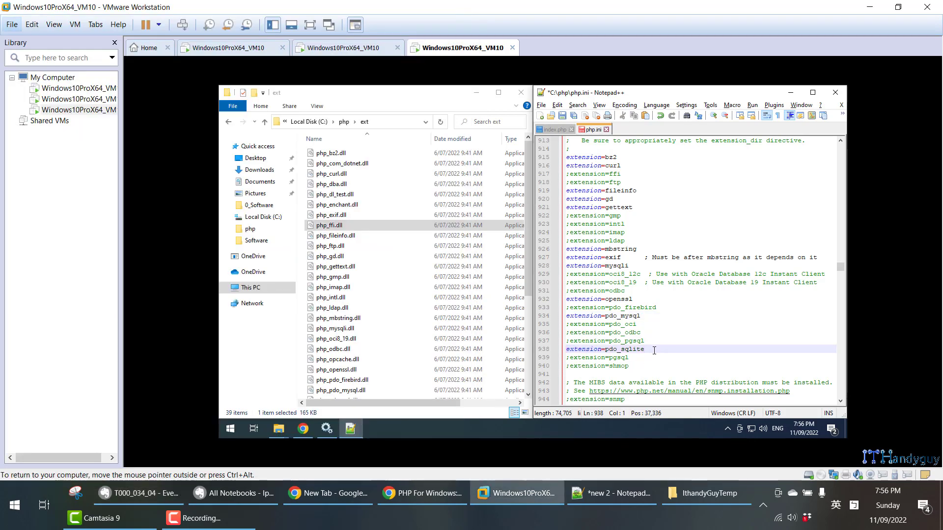
- Compare the edited lines with the Evernote list, then save php.ini and select its extension block from bz2 to shmop
{"action": "left_click", "coordinate": [140, 493]}
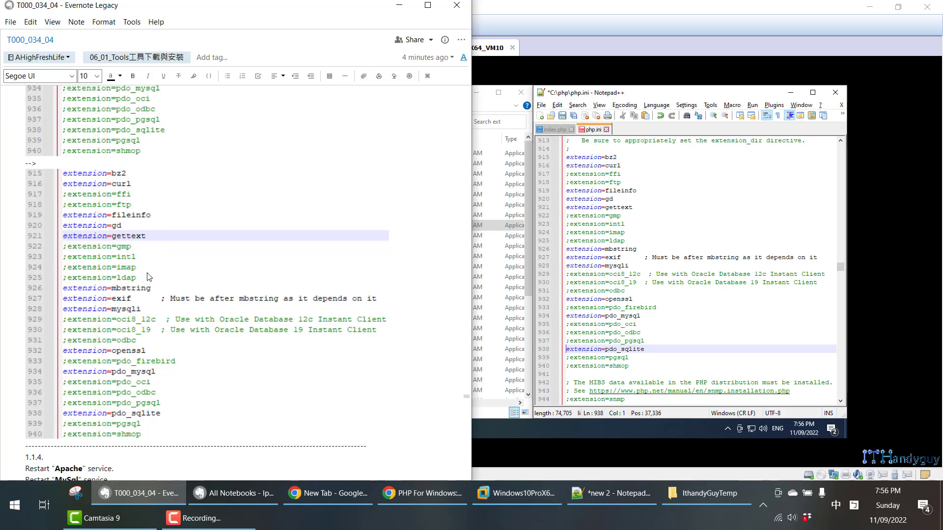
{"action": "left_click", "coordinate": [725, 225]}
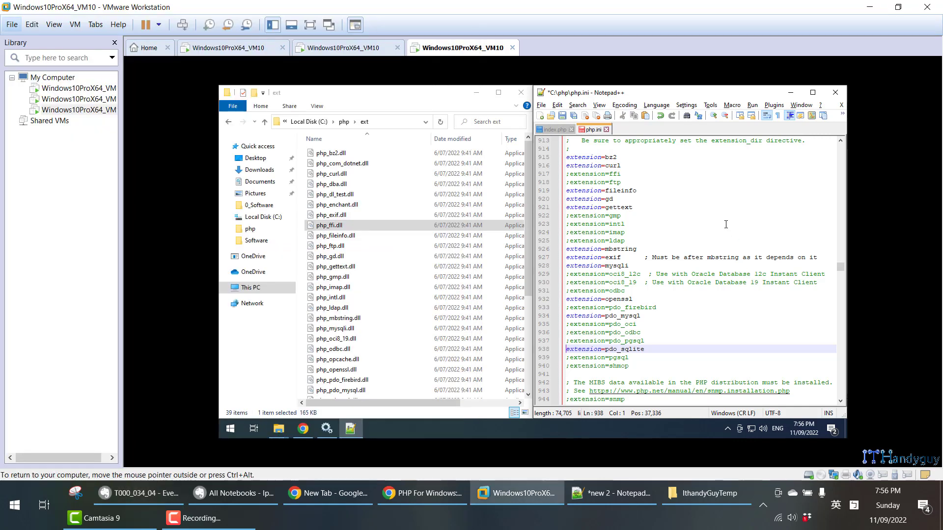
{"action": "key", "text": "ctrl+s"}
{"action": "left_click_drag", "start_coordinate": [652, 369], "coordinate": [566, 157]}
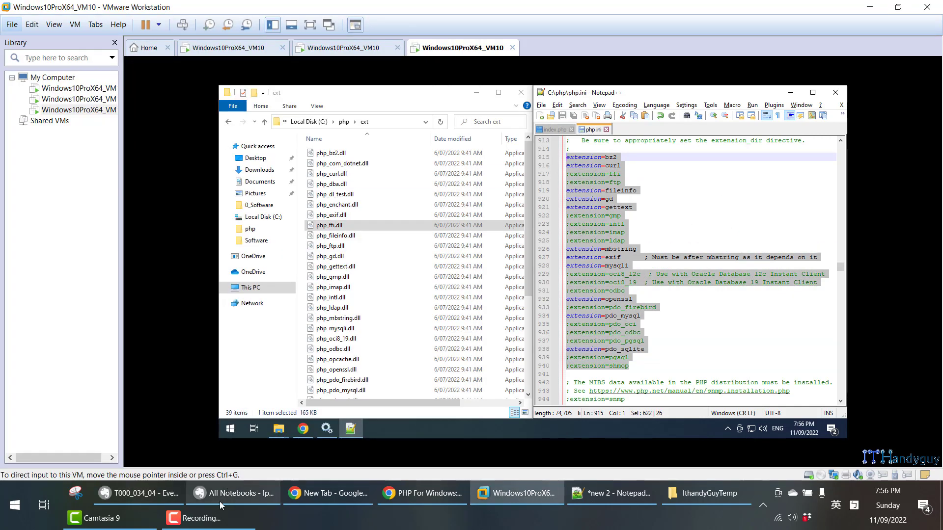
- Return to the Evernote note and review its explanation of the bz2 extension and why it is enabled
{"action": "left_click", "coordinate": [142, 493]}
{"action": "scroll", "coordinate": [269, 316], "scroll_direction": "up", "scroll_amount": 4}
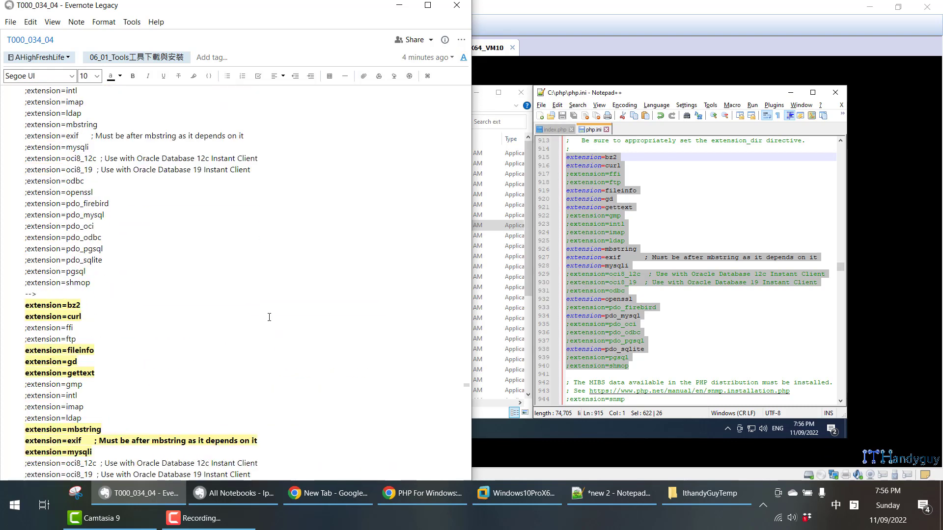
{"action": "scroll", "coordinate": [269, 317], "scroll_direction": "up", "scroll_amount": 10}
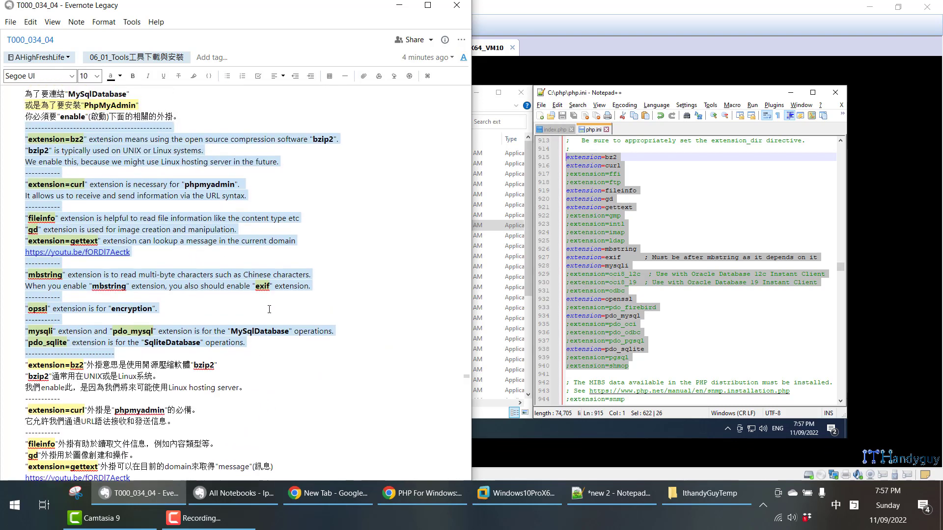
{"action": "scroll", "coordinate": [269, 309], "scroll_direction": "up", "scroll_amount": 2}
{"action": "left_click", "coordinate": [80, 179]}
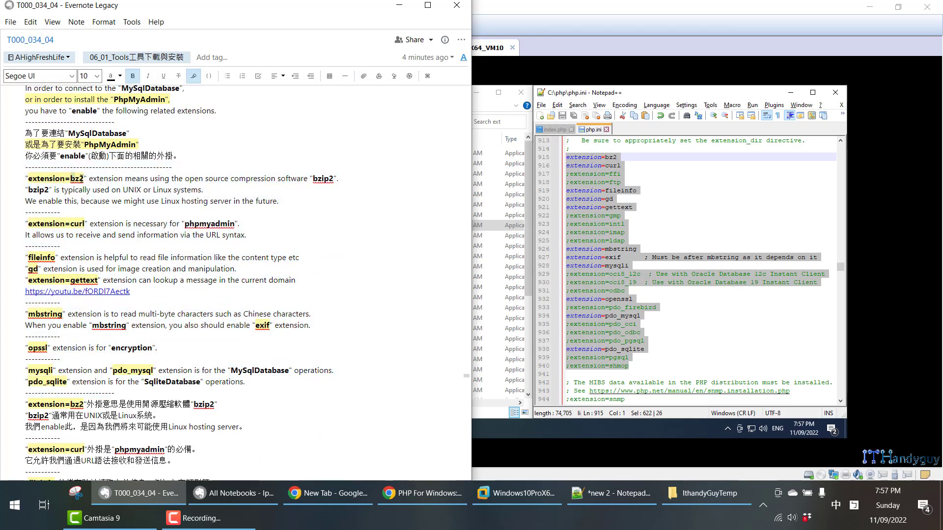
{"action": "double_click", "coordinate": [80, 179]}
{"action": "left_click_drag", "start_coordinate": [314, 178], "coordinate": [330, 177]}
{"action": "left_click_drag", "start_coordinate": [55, 190], "coordinate": [206, 195]}
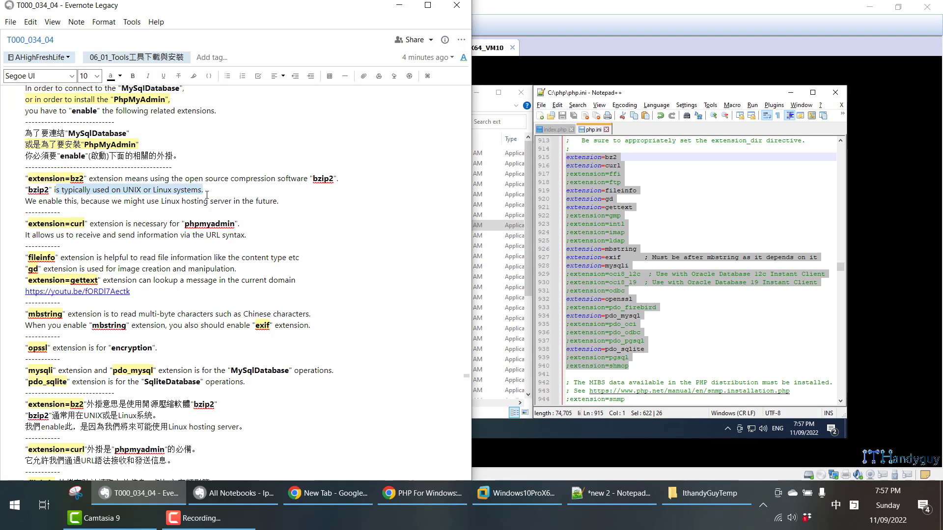
{"action": "left_click", "coordinate": [37, 201]}
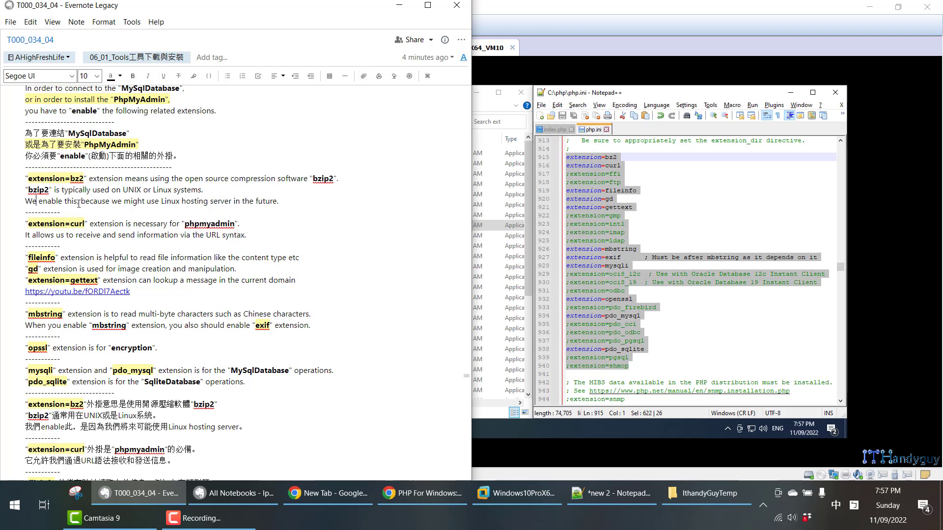
{"action": "left_click_drag", "start_coordinate": [117, 202], "coordinate": [277, 202]}
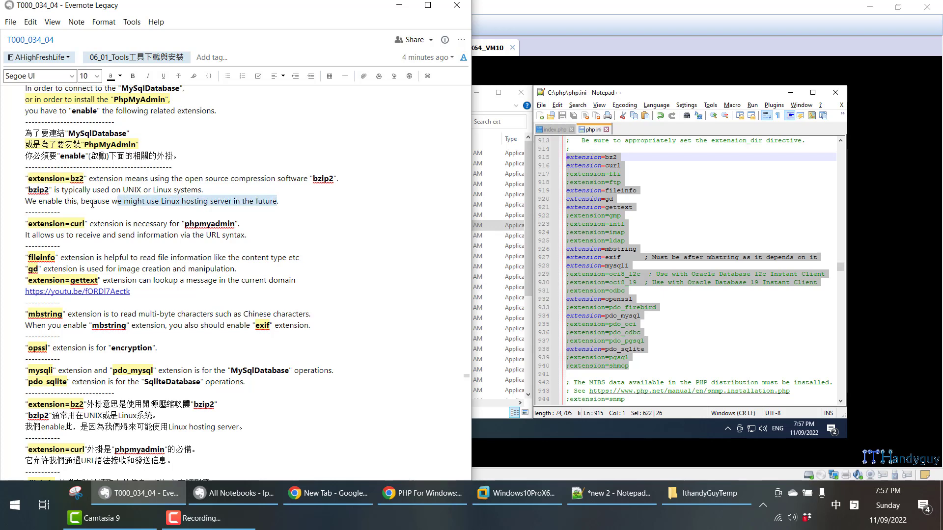
{"action": "left_click", "coordinate": [32, 190]}
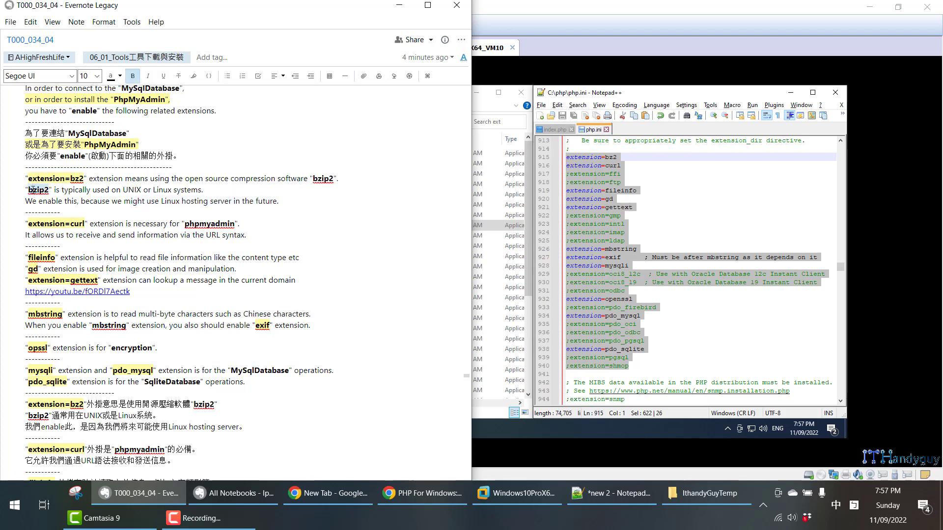
- Review the note's explanations of the curl and fileinfo extensions, including phpmyadmin, URL syntax and content type
{"action": "left_click_drag", "start_coordinate": [30, 224], "coordinate": [93, 224]}
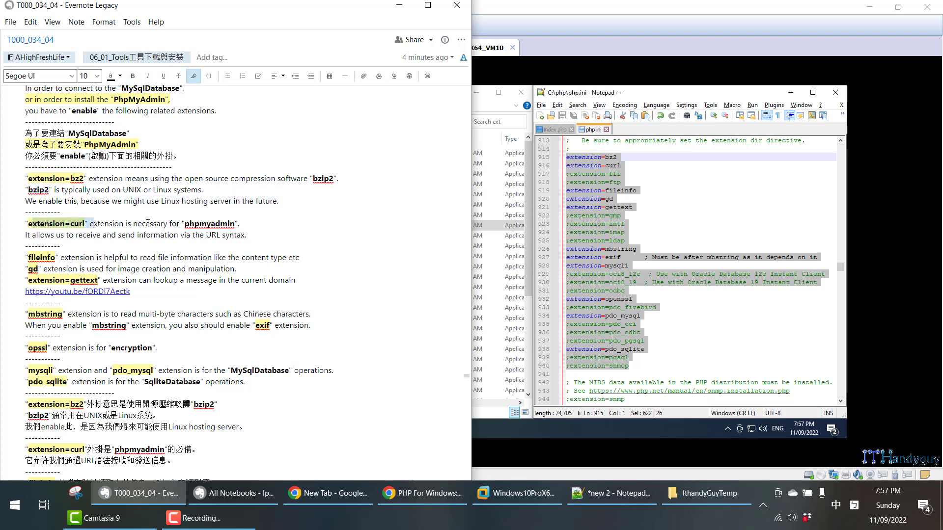
{"action": "double_click", "coordinate": [192, 224]}
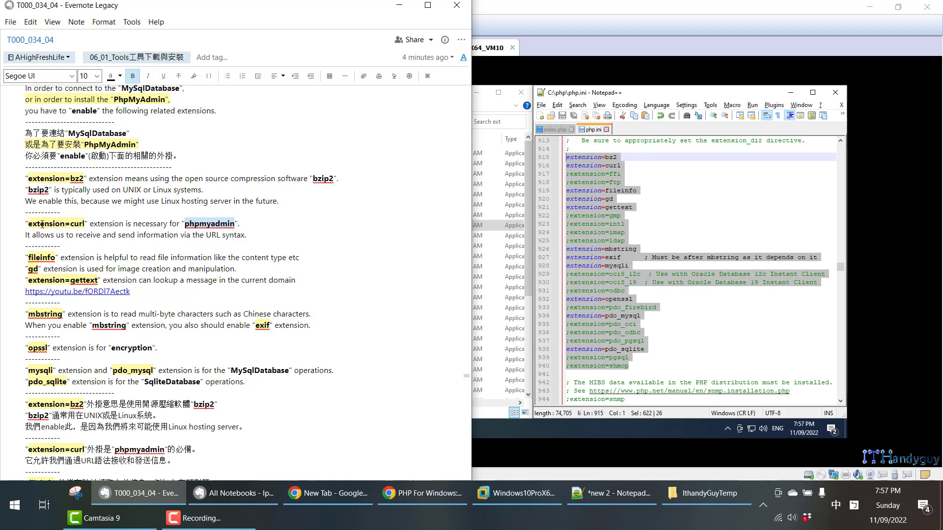
{"action": "left_click_drag", "start_coordinate": [32, 224], "coordinate": [86, 222]}
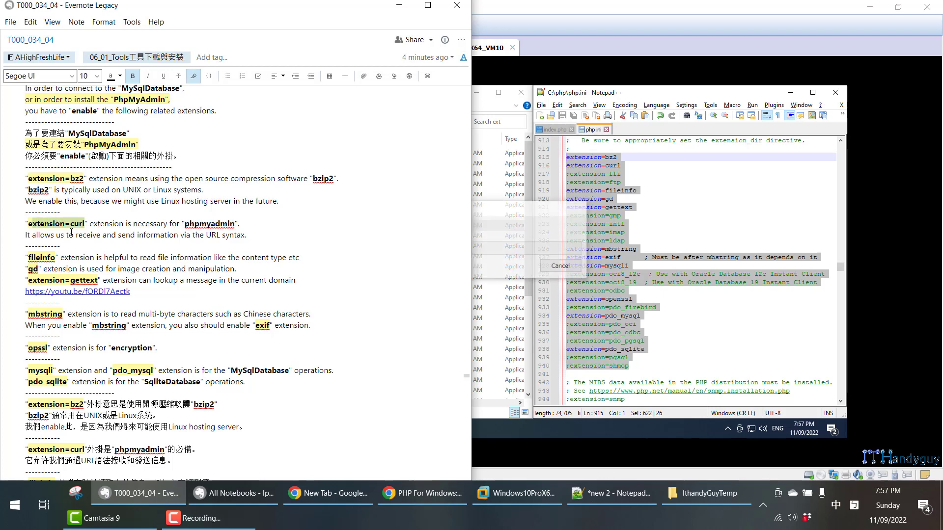
{"action": "left_click", "coordinate": [79, 237]}
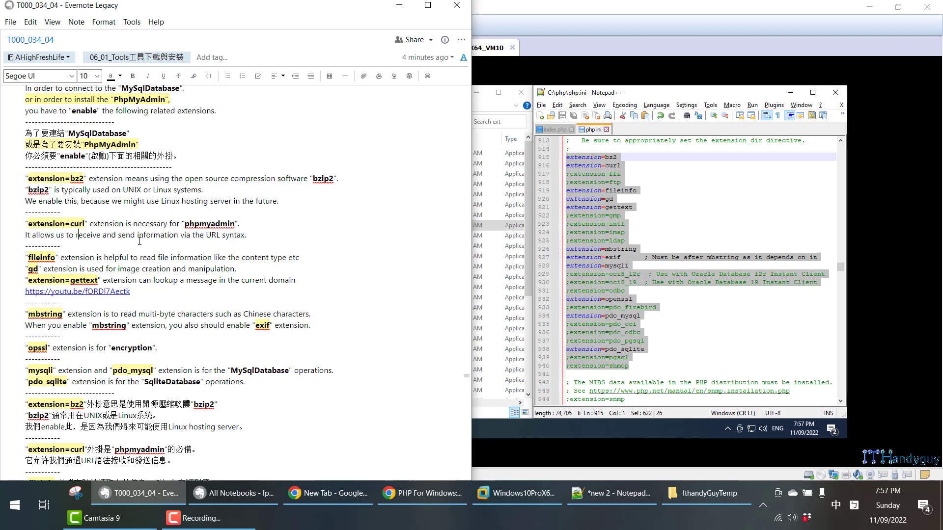
{"action": "left_click", "coordinate": [231, 236]}
{"action": "left_click_drag", "start_coordinate": [82, 236], "coordinate": [187, 235]}
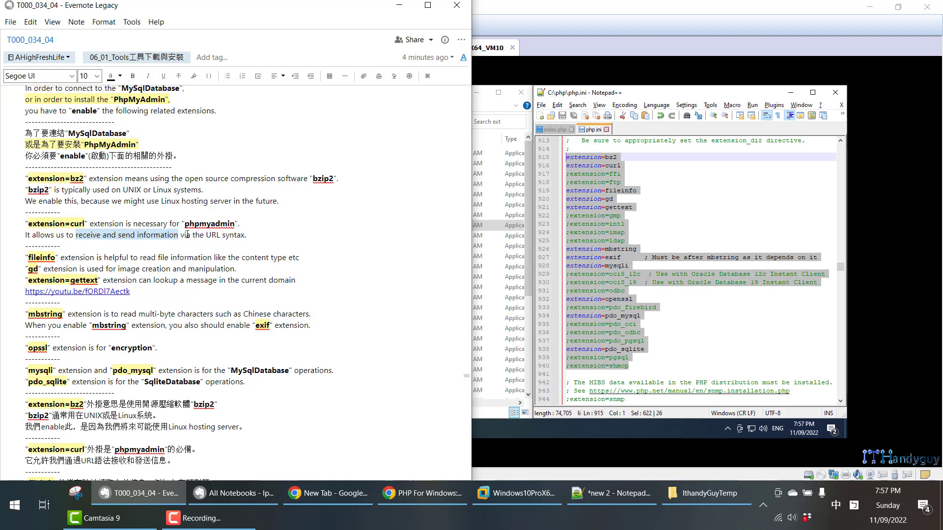
{"action": "left_click_drag", "start_coordinate": [206, 236], "coordinate": [244, 237]}
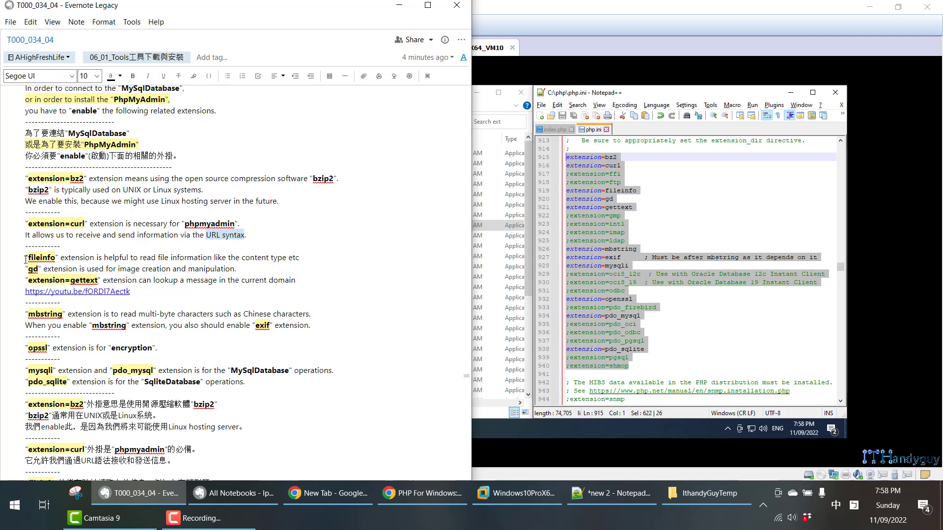
{"action": "left_click_drag", "start_coordinate": [25, 258], "coordinate": [289, 255]}
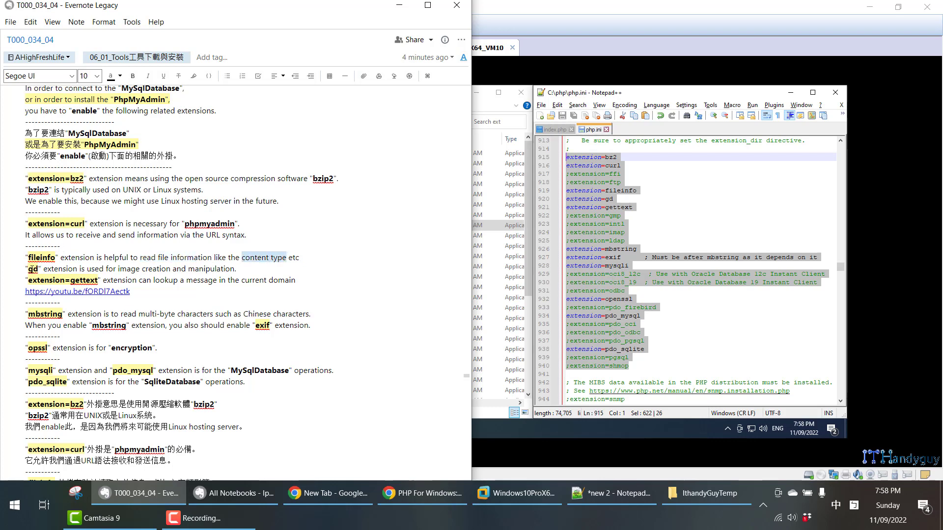
- Review the note's explanations of the gd and gettext extensions, covering image creation and manipulation and message lookup in the current domain
{"action": "left_click", "coordinate": [31, 269]}
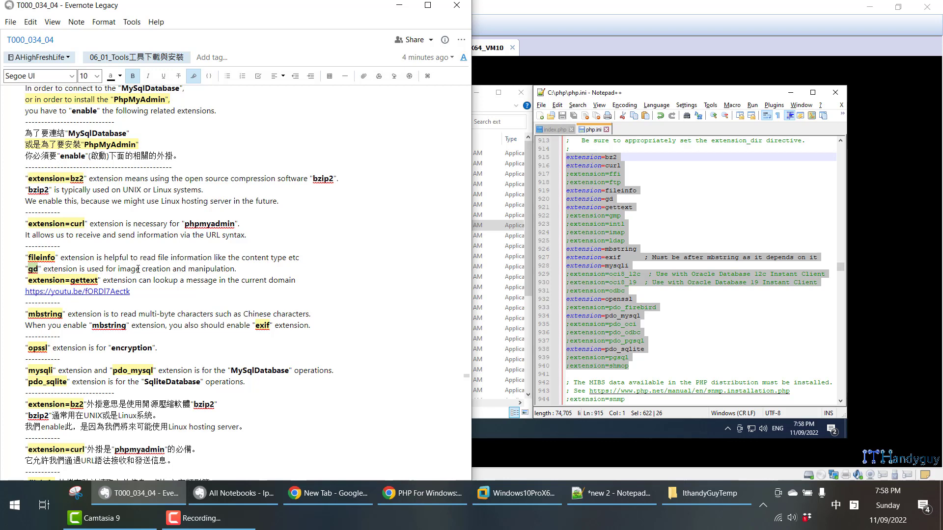
{"action": "left_click_drag", "start_coordinate": [118, 265], "coordinate": [170, 268]}
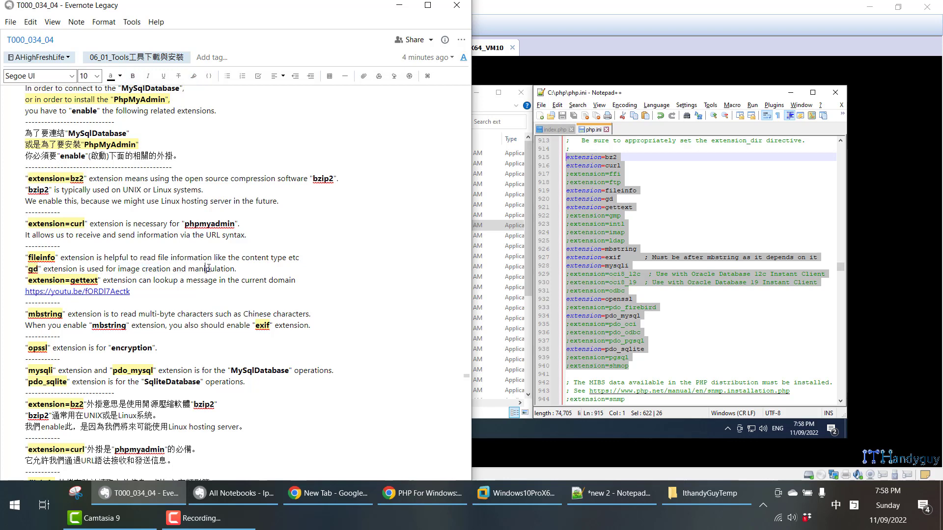
{"action": "double_click", "coordinate": [209, 268]}
{"action": "left_click", "coordinate": [39, 269]}
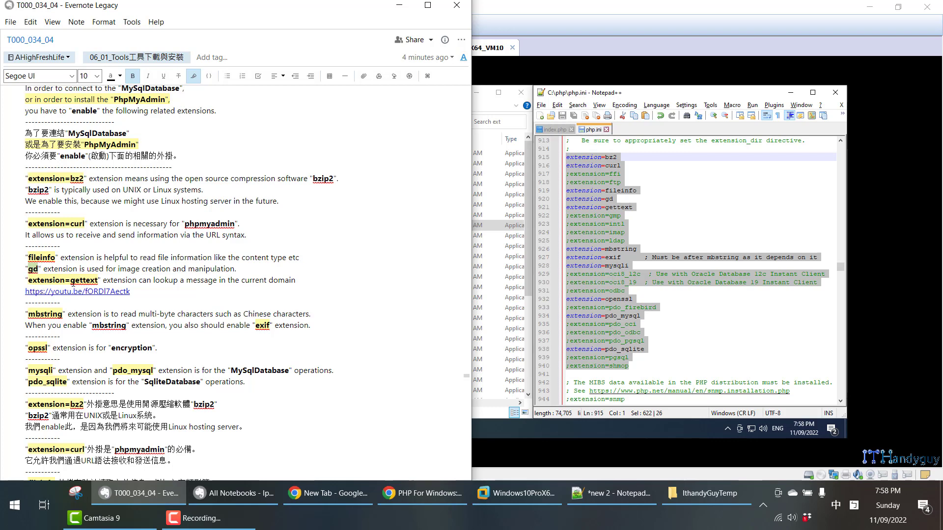
{"action": "left_click_drag", "start_coordinate": [71, 280], "coordinate": [100, 280]}
{"action": "left_click_drag", "start_coordinate": [232, 279], "coordinate": [292, 281]}
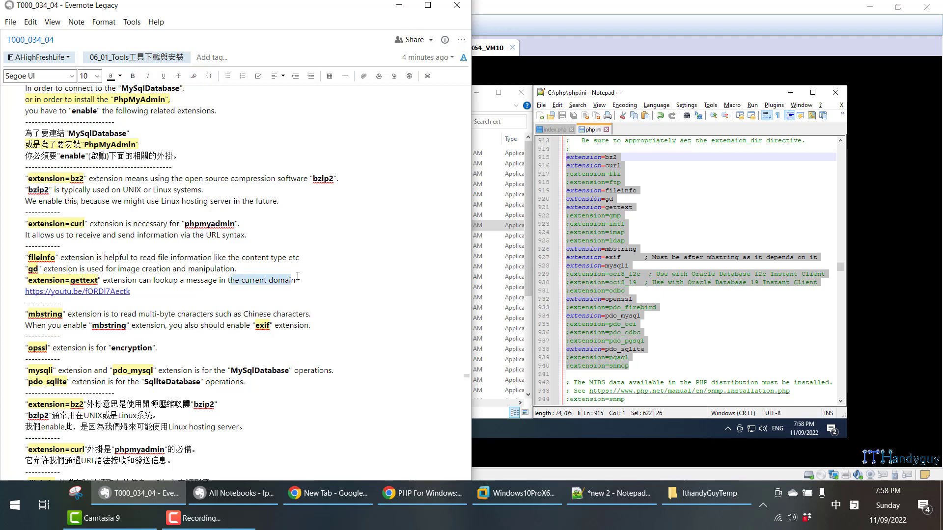
{"action": "double_click", "coordinate": [193, 283]}
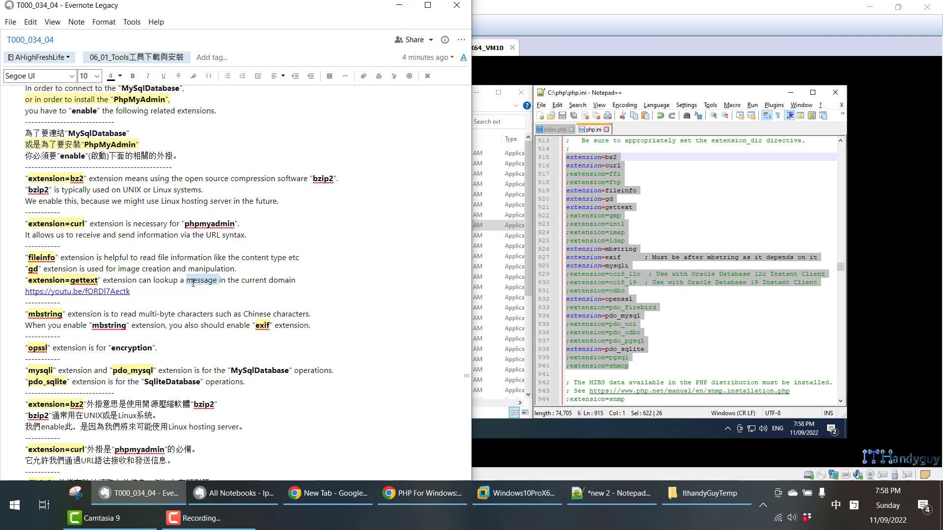
- Check the enabled curl, fileinfo, gd and gettext extension lines in php.ini on the virtual machine
{"action": "left_click", "coordinate": [648, 191]}
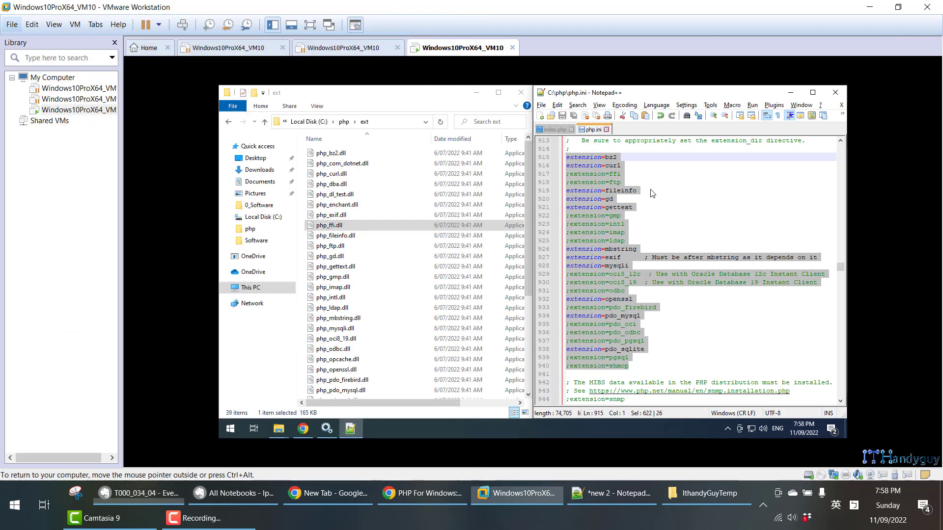
{"action": "left_click_drag", "start_coordinate": [624, 166], "coordinate": [565, 167]}
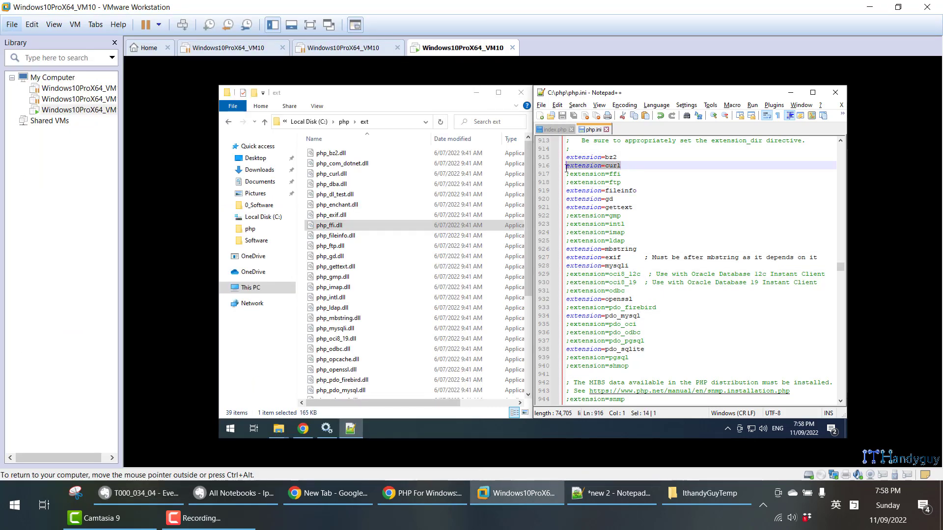
{"action": "left_click_drag", "start_coordinate": [642, 192], "coordinate": [565, 207]}
{"action": "left_click_drag", "start_coordinate": [624, 166], "coordinate": [574, 167]}
{"action": "left_click_drag", "start_coordinate": [643, 189], "coordinate": [565, 190]}
{"action": "left_click_drag", "start_coordinate": [633, 207], "coordinate": [565, 208]}
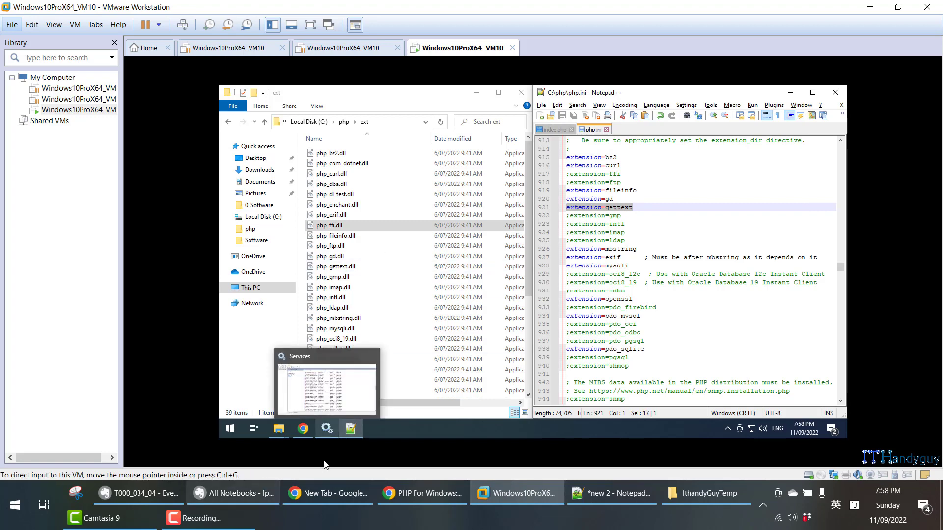
- Return to the Evernote note and review its explanation of the mbstring extension and multi-byte characters
{"action": "left_click", "coordinate": [137, 499]}
{"action": "scroll", "coordinate": [43, 239], "scroll_direction": "down", "scroll_amount": 5}
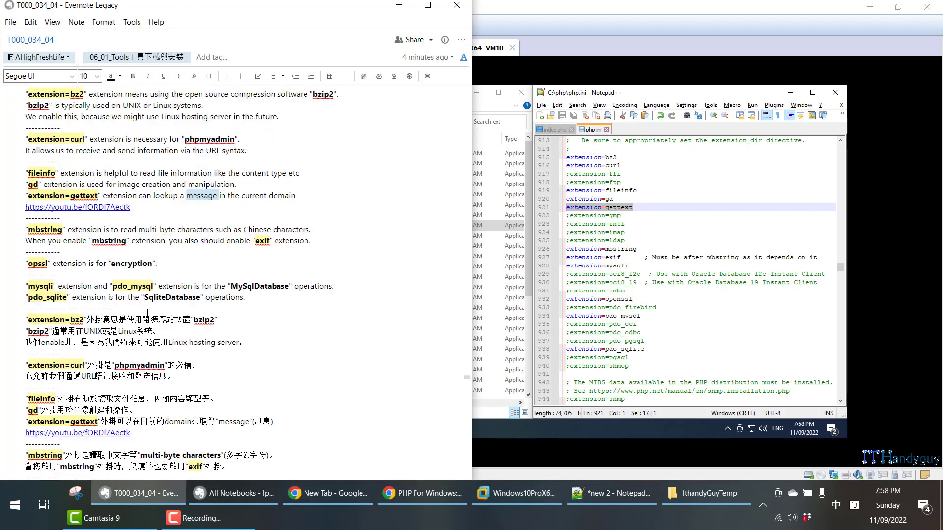
{"action": "left_click_drag", "start_coordinate": [25, 191], "coordinate": [178, 190]}
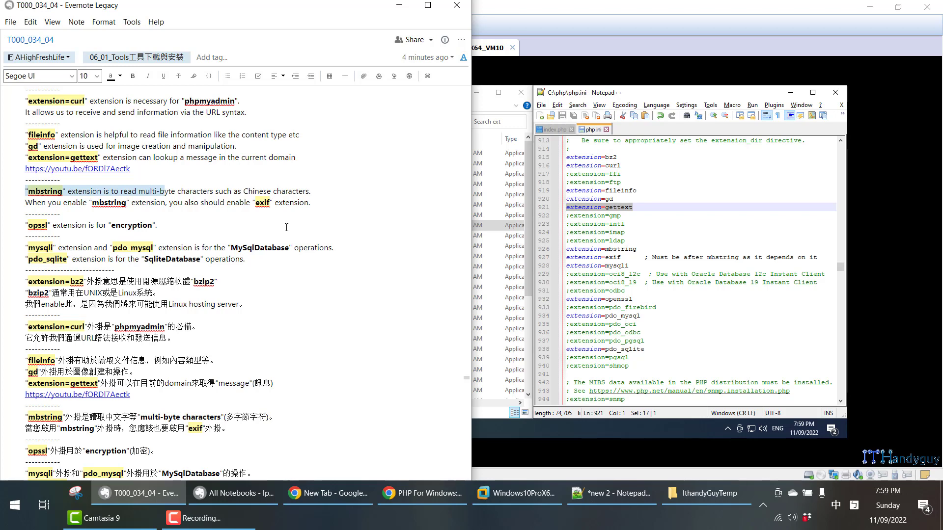
- Review the note's explanation of the mbstring extension and its advice to enable the exif extension with it
{"action": "left_click", "coordinate": [234, 191]}
{"action": "double_click", "coordinate": [42, 193]}
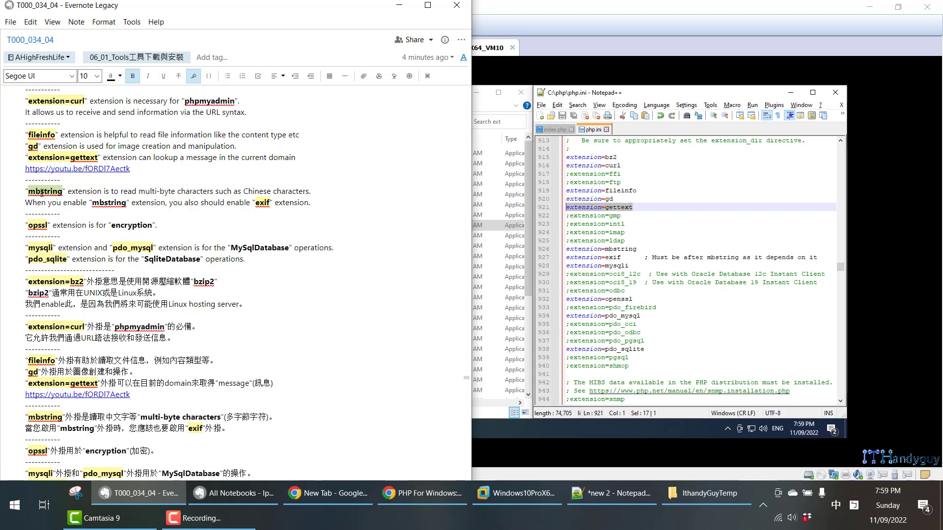
{"action": "double_click", "coordinate": [95, 202]}
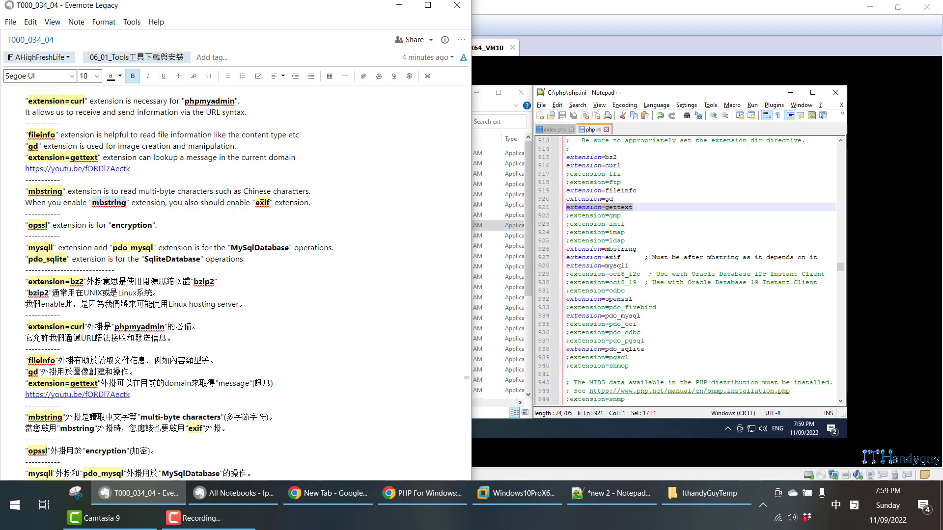
{"action": "key", "text": "ctrl+shift+h"}
{"action": "double_click", "coordinate": [262, 203]}
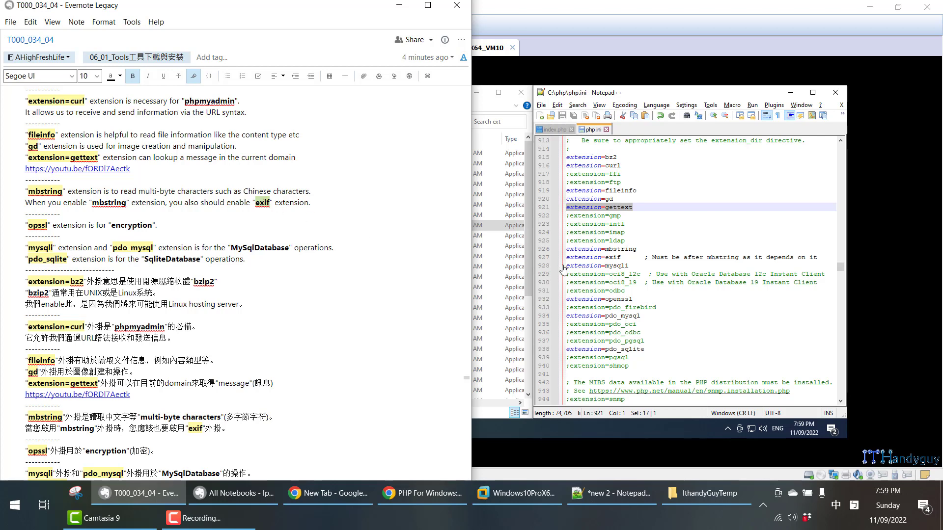
- Switch to the virtual machine and check the mbstring and exif lines in php.ini, including the comment about their order
{"action": "left_click", "coordinate": [668, 259]}
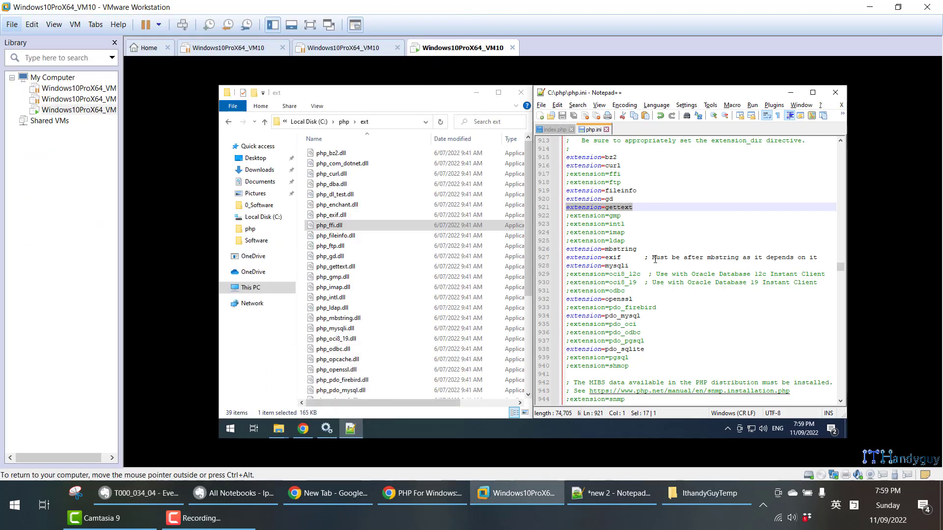
{"action": "left_click_drag", "start_coordinate": [655, 258], "coordinate": [818, 258]}
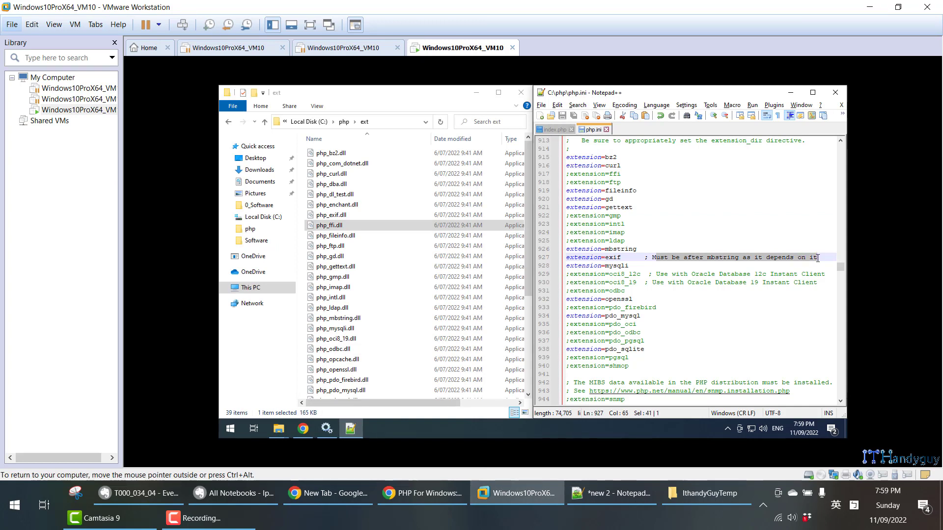
{"action": "double_click", "coordinate": [617, 257]}
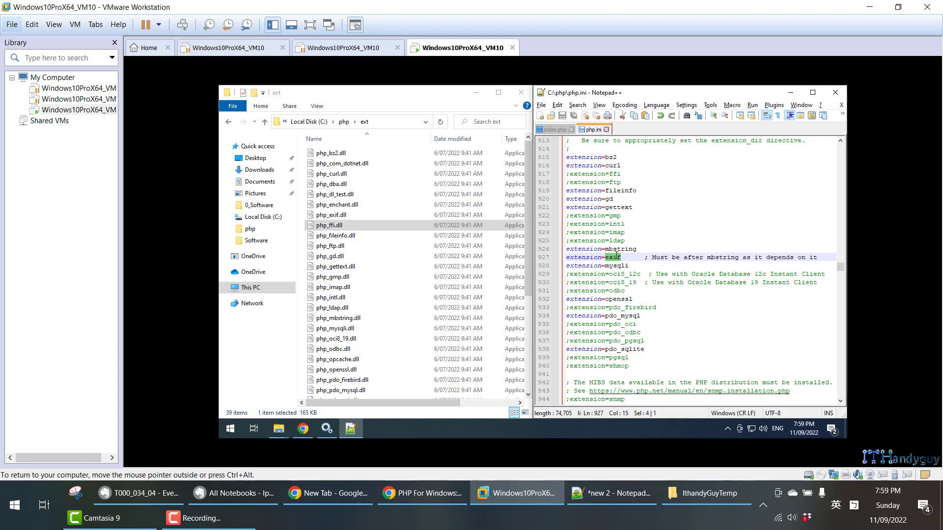
{"action": "double_click", "coordinate": [617, 250]}
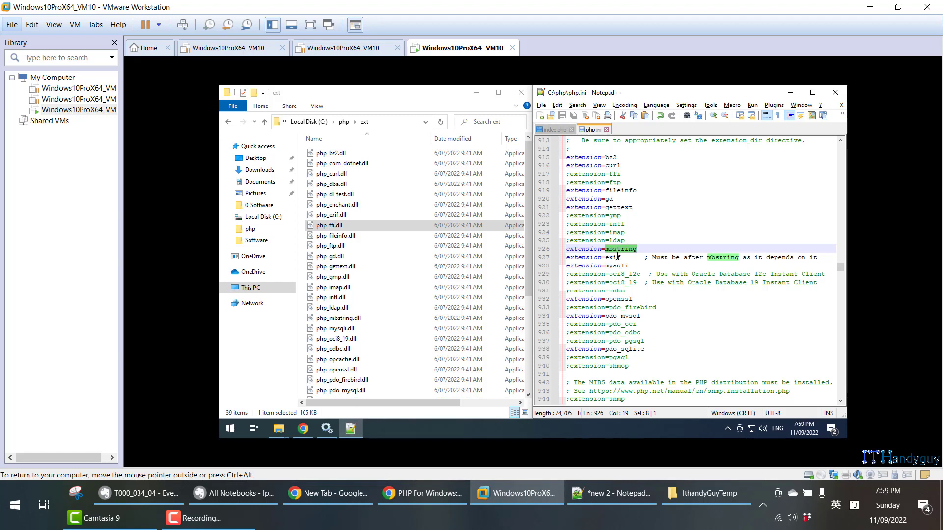
{"action": "double_click", "coordinate": [617, 256]}
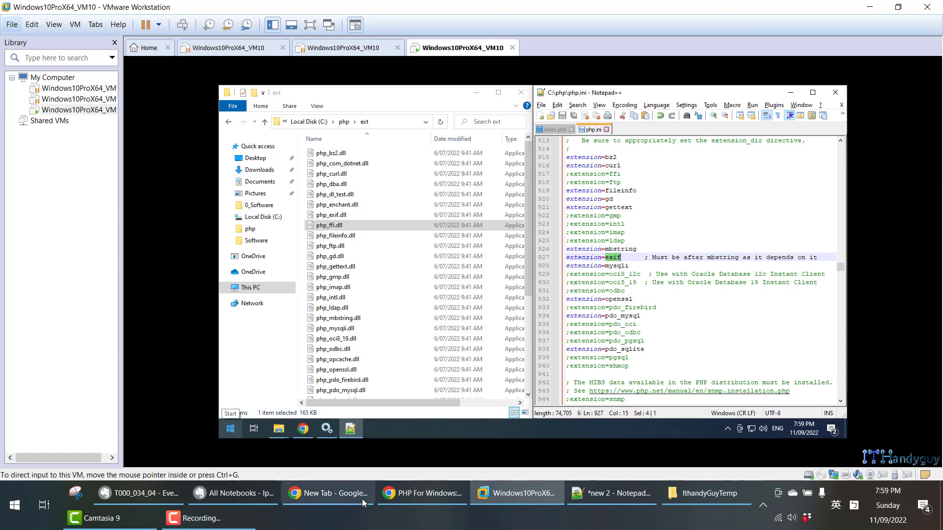
- Check the enabled mysqli, pdo_mysql, pdo_sqlite and openssl extension lines in php.ini
{"action": "triple_click", "coordinate": [595, 268]}
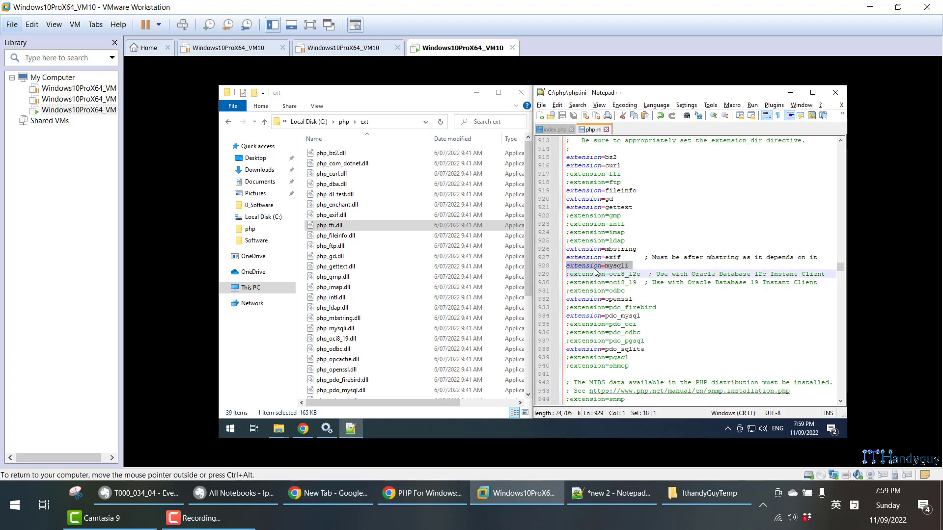
{"action": "triple_click", "coordinate": [610, 317]}
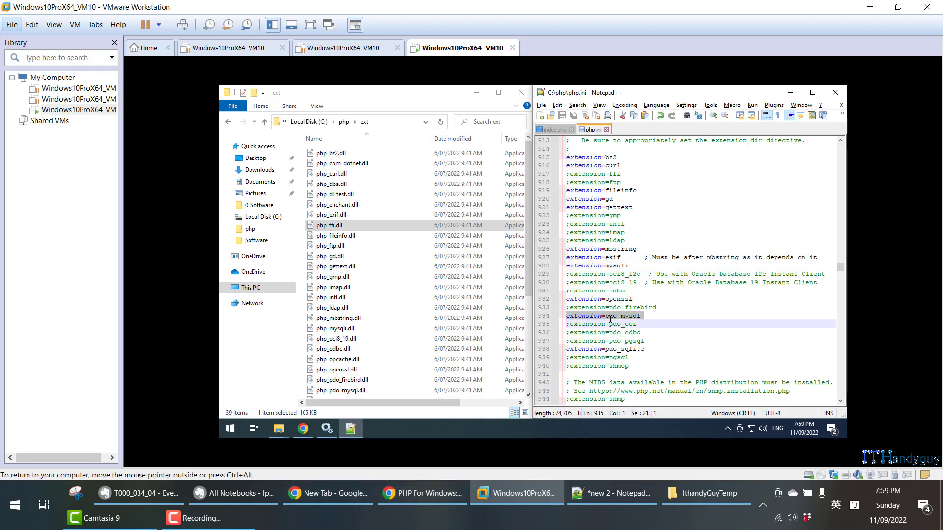
{"action": "triple_click", "coordinate": [608, 350]}
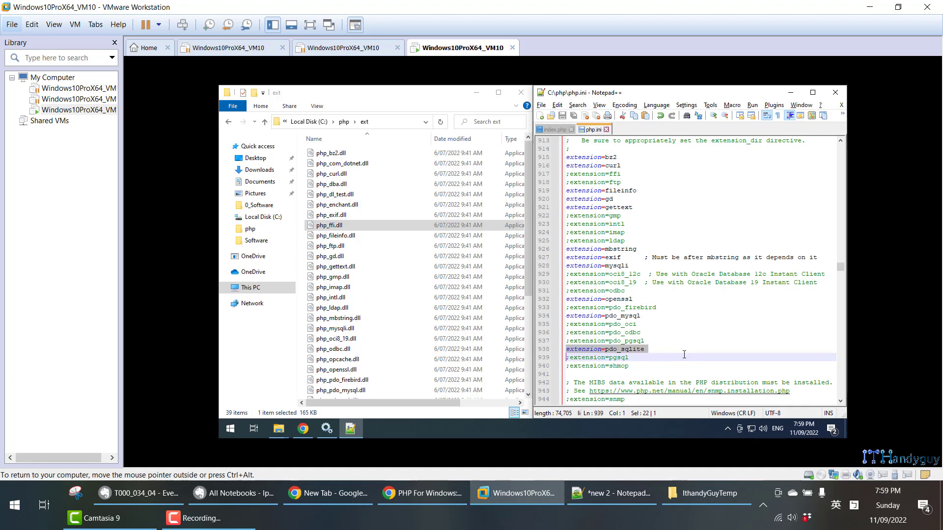
{"action": "triple_click", "coordinate": [625, 301]}
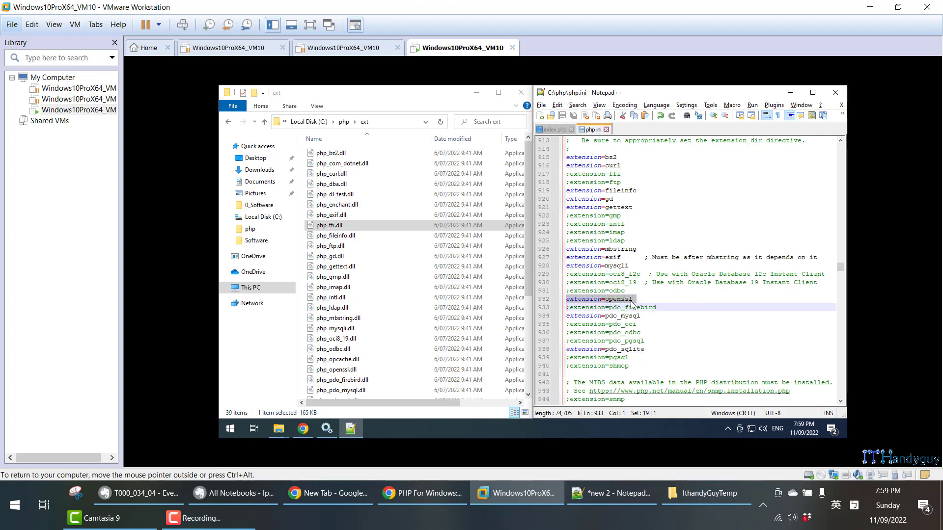
- Return to the Evernote note and review the encryption and database extensions, then section 1.1.4 on restarting the Apache and MySql services
{"action": "left_click", "coordinate": [157, 489]}
{"action": "scroll", "coordinate": [148, 348], "scroll_direction": "down", "scroll_amount": 5}
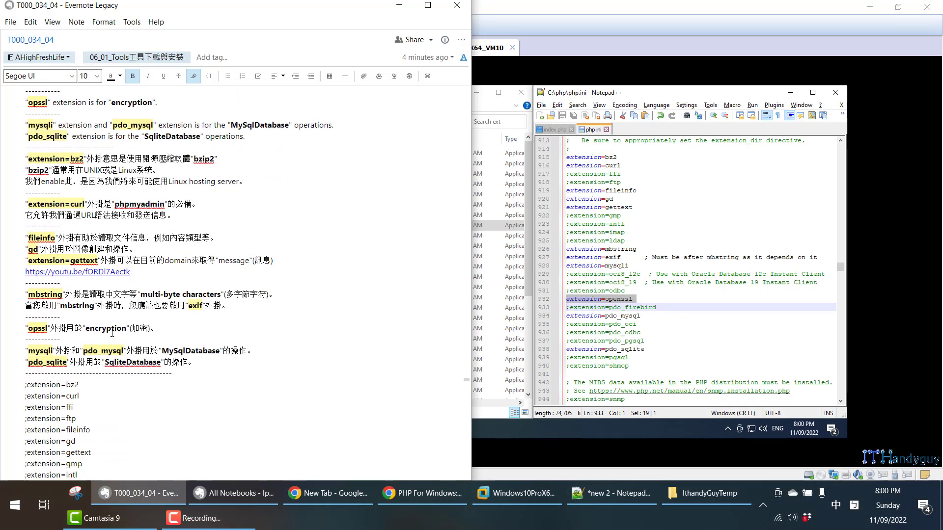
{"action": "scroll", "coordinate": [60, 320], "scroll_direction": "up", "scroll_amount": 5}
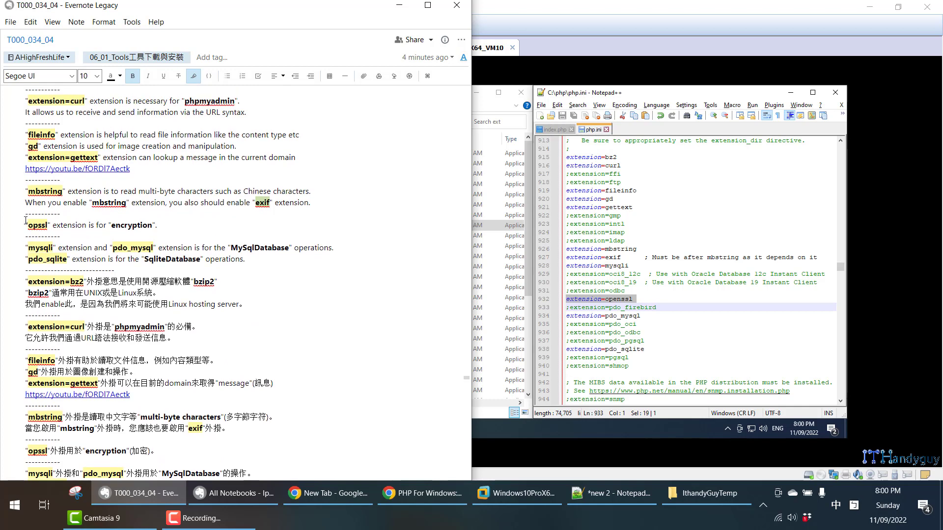
{"action": "left_click_drag", "start_coordinate": [26, 224], "coordinate": [273, 255]}
{"action": "scroll", "coordinate": [287, 263], "scroll_direction": "down", "scroll_amount": 20}
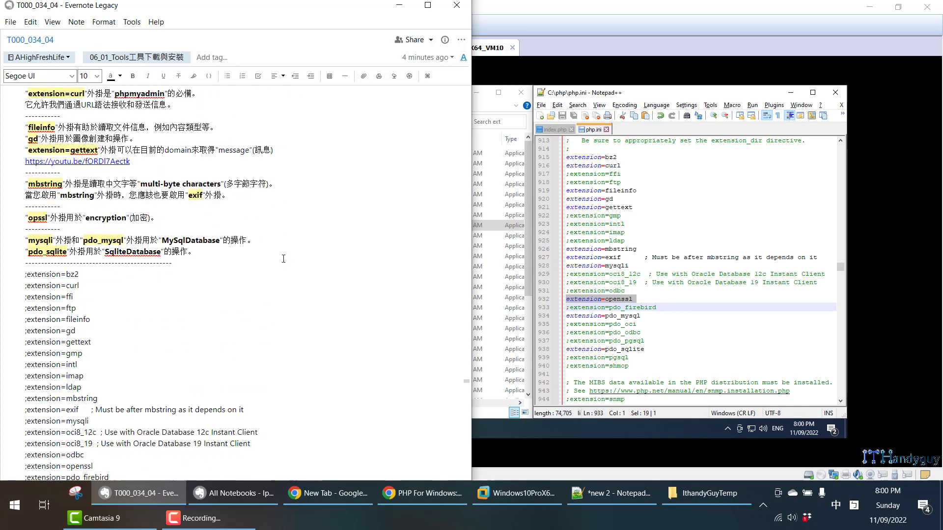
{"action": "scroll", "coordinate": [292, 269], "scroll_direction": "down", "scroll_amount": 6}
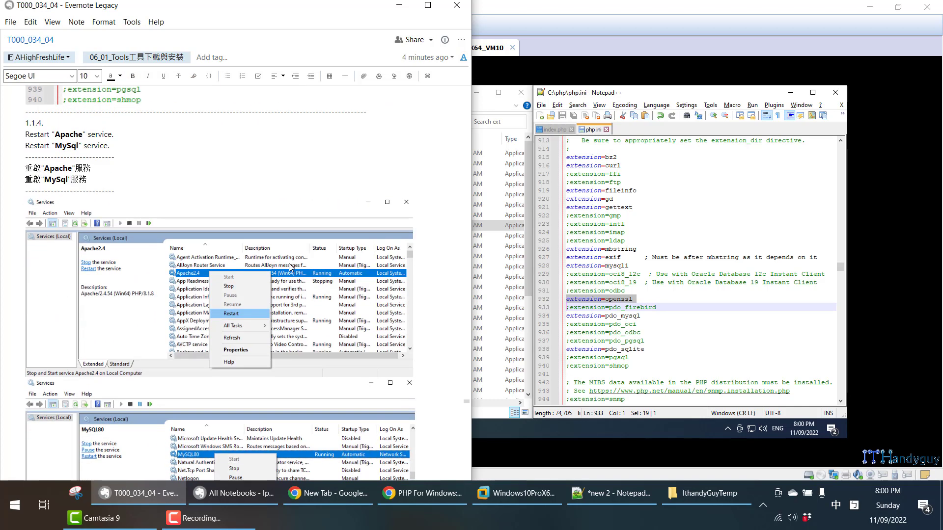
- On the virtual machine, open httpd.conf from C:\Apache24\conf in Notepad++
{"action": "left_click", "coordinate": [667, 301]}
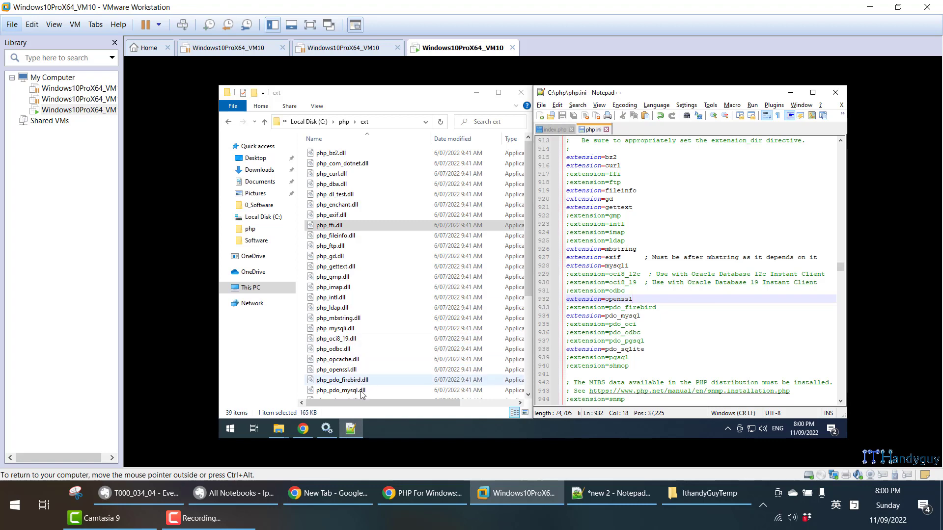
{"action": "left_click", "coordinate": [327, 429]}
{"action": "left_click", "coordinate": [327, 428]}
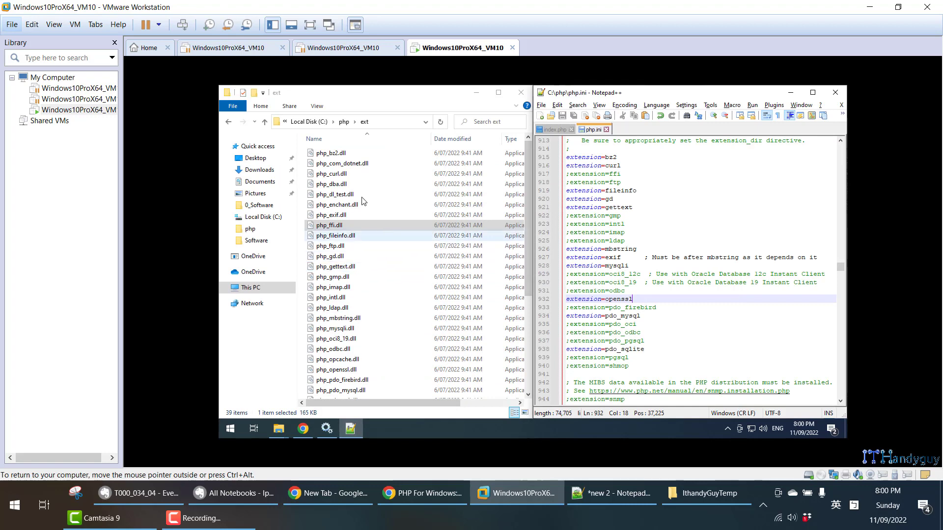
{"action": "left_click", "coordinate": [264, 123]}
{"action": "left_click", "coordinate": [264, 123]}
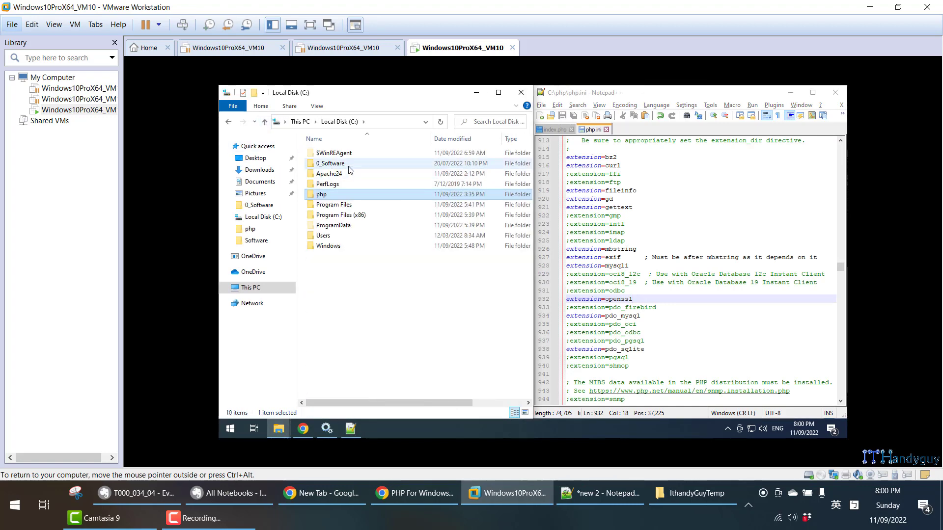
{"action": "double_click", "coordinate": [346, 173]}
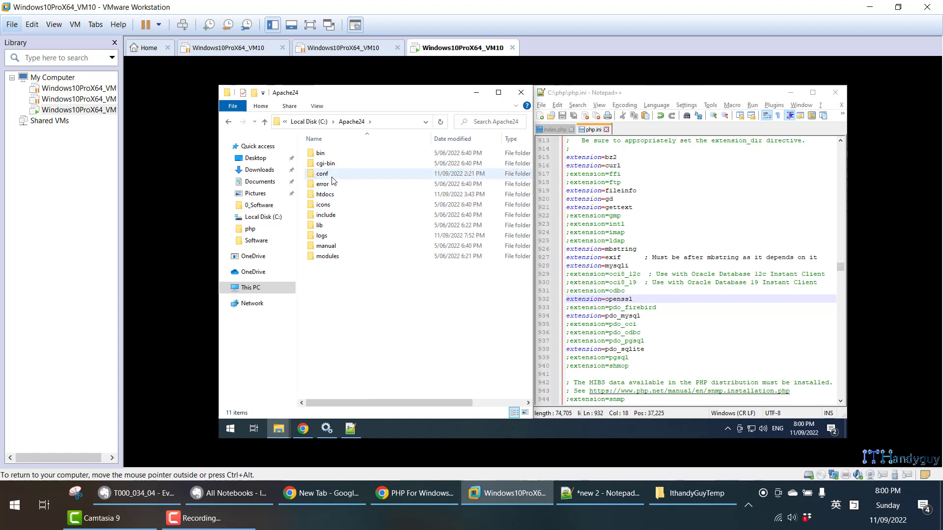
{"action": "double_click", "coordinate": [330, 174]}
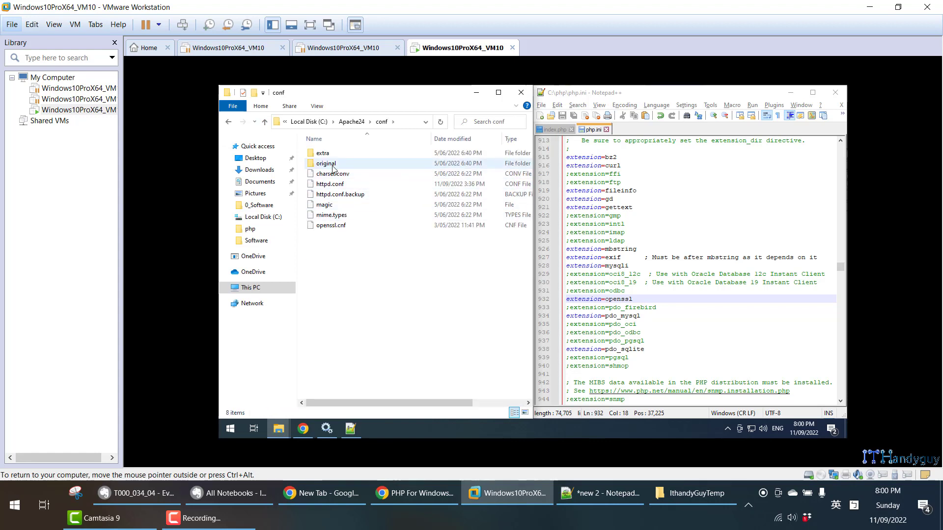
{"action": "right_click", "coordinate": [337, 185]}
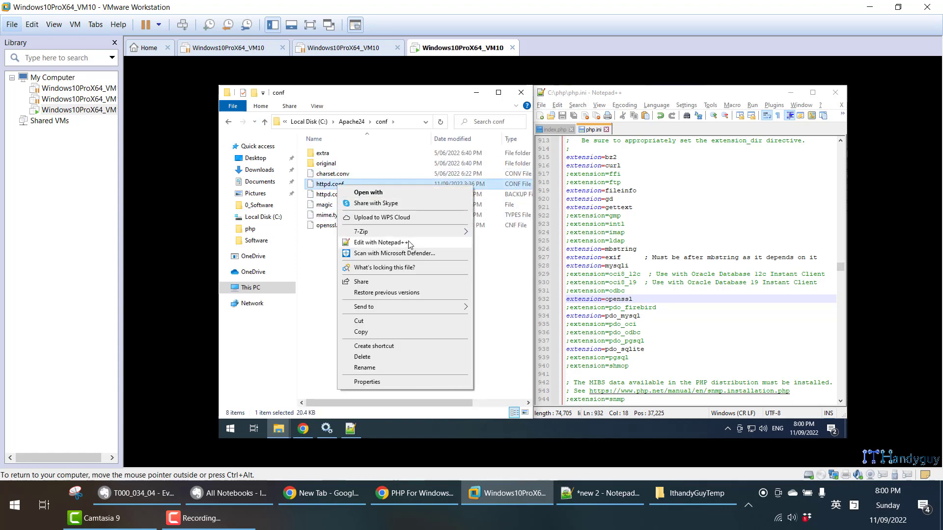
{"action": "left_click", "coordinate": [381, 242]}
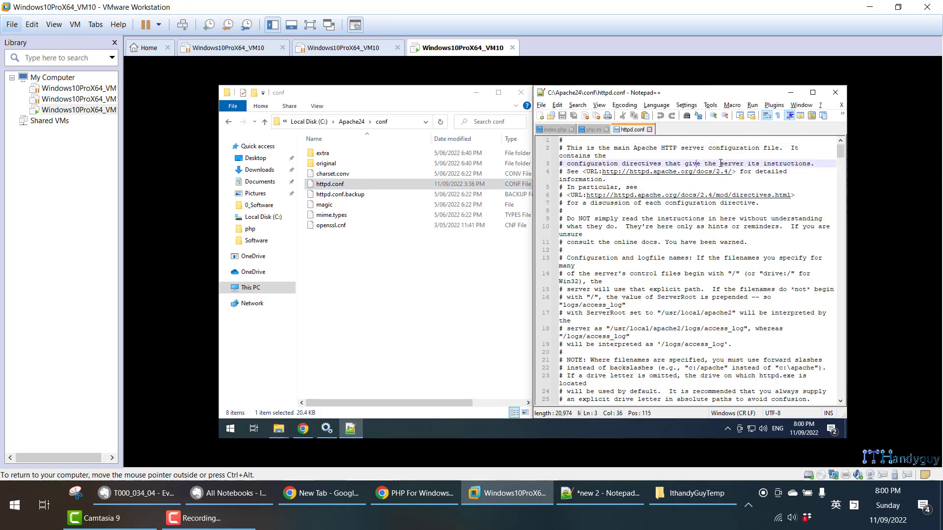
- Check the PHPIniDir "c:\php" setting at the end of httpd.conf, then close the file
{"action": "key", "text": "ctrl+End"}
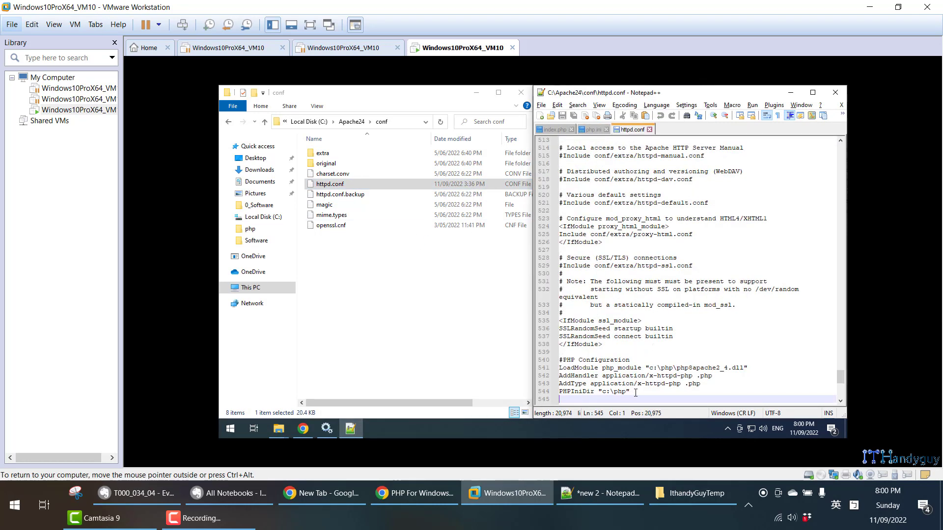
{"action": "left_click_drag", "start_coordinate": [636, 393], "coordinate": [557, 391]}
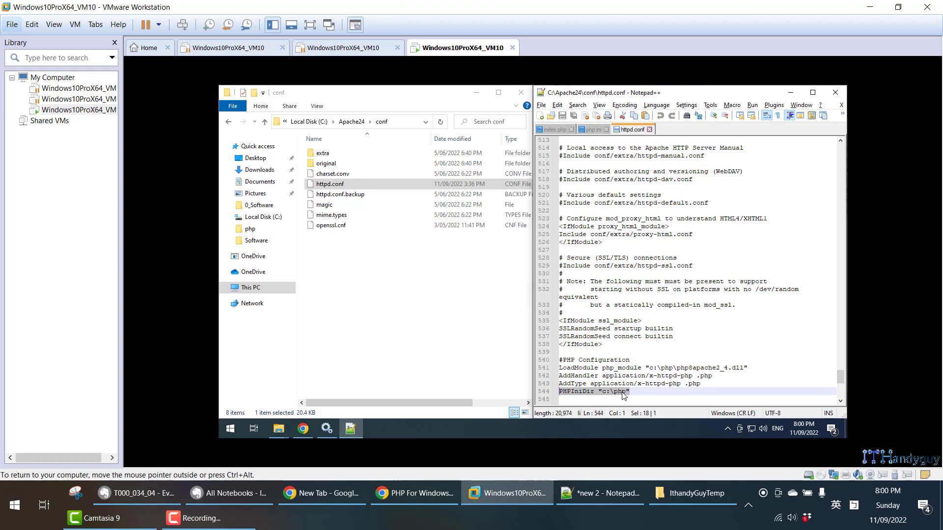
{"action": "left_click_drag", "start_coordinate": [602, 391], "coordinate": [615, 391]}
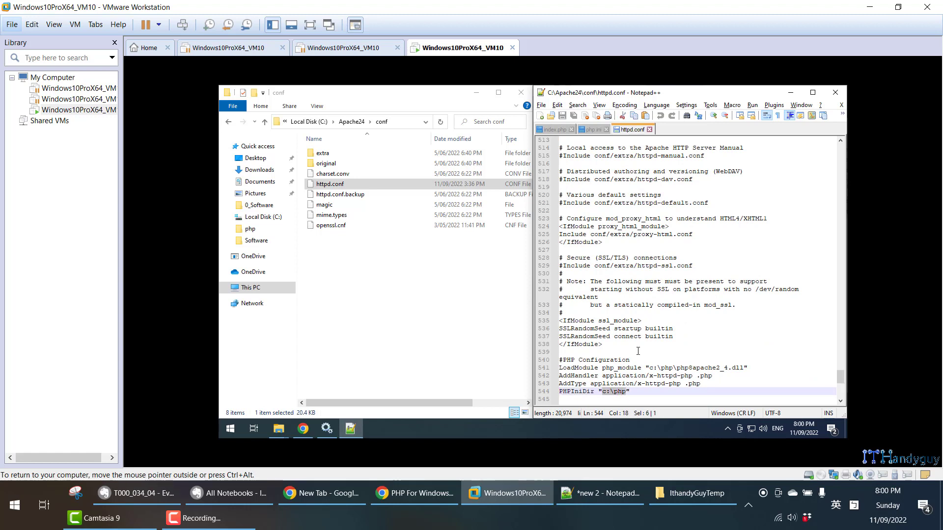
{"action": "middle_click", "coordinate": [635, 132]}
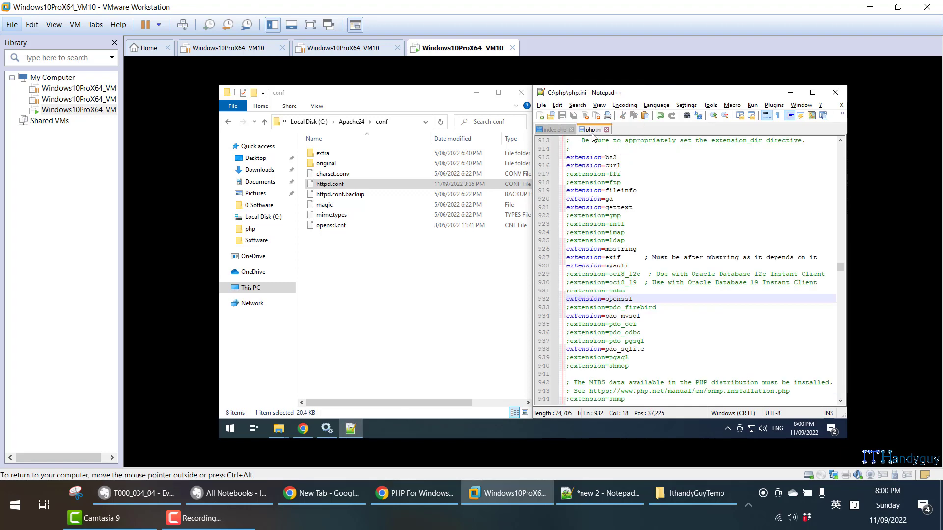
- Look briefly at the Services window, then check the pdo_mysql extension line in php.ini again
{"action": "left_click", "coordinate": [637, 165]}
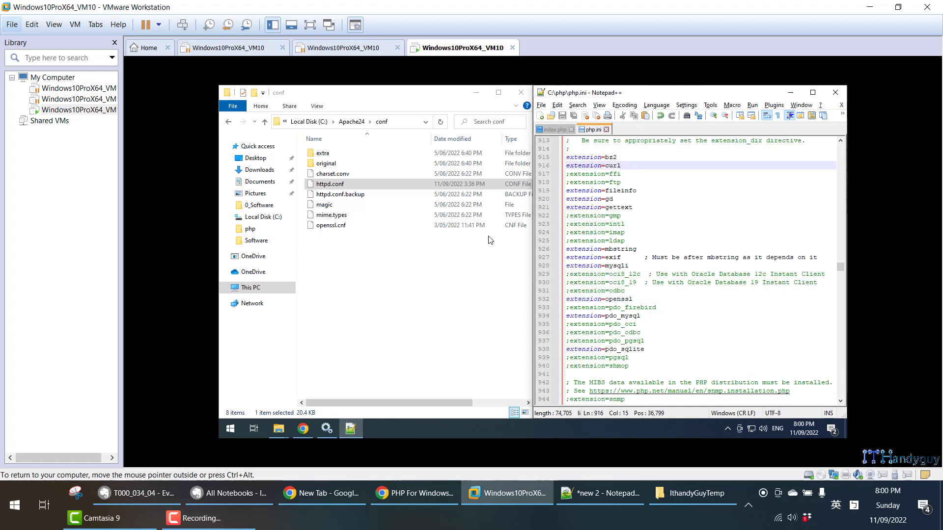
{"action": "left_click", "coordinate": [329, 430]}
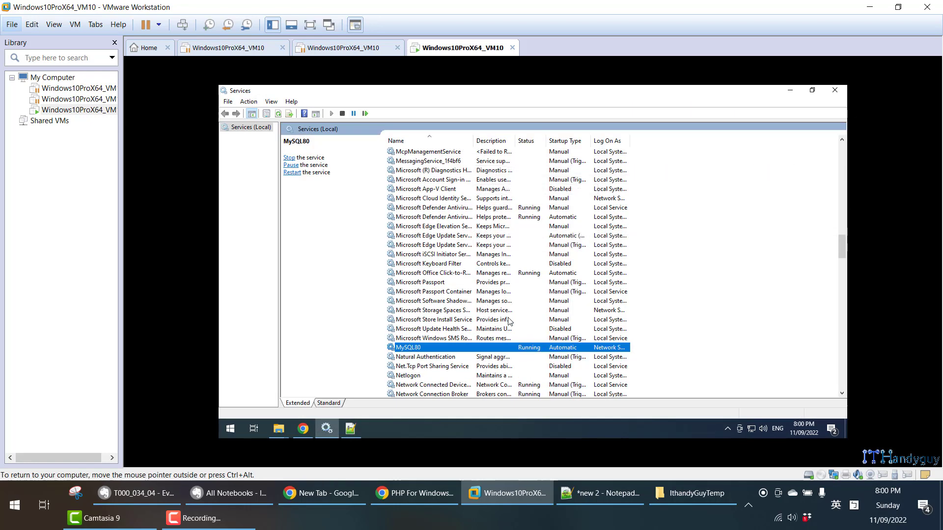
{"action": "left_click", "coordinate": [791, 91]}
{"action": "left_click_drag", "start_coordinate": [644, 317], "coordinate": [558, 317]}
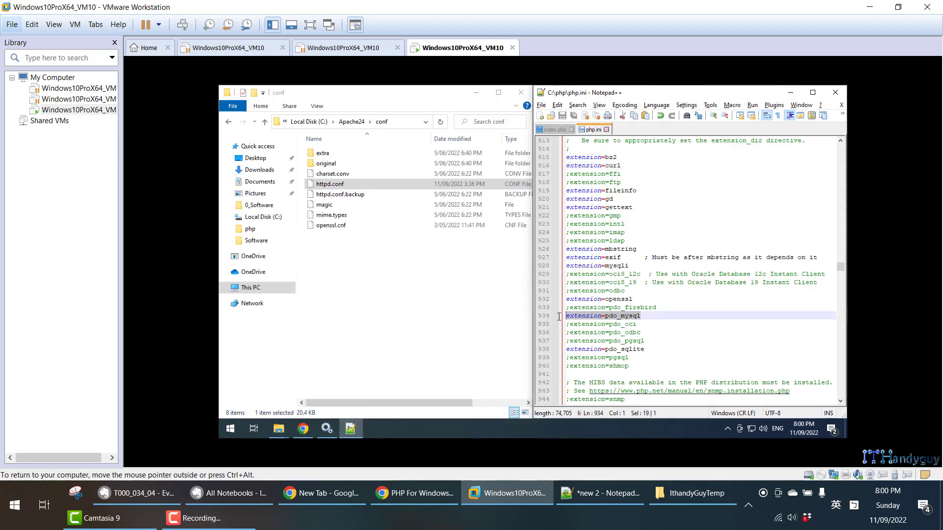
- Restart the MySQL80 service in the Services window, dismissing the pCloud Drive notification
{"action": "left_click", "coordinate": [324, 430]}
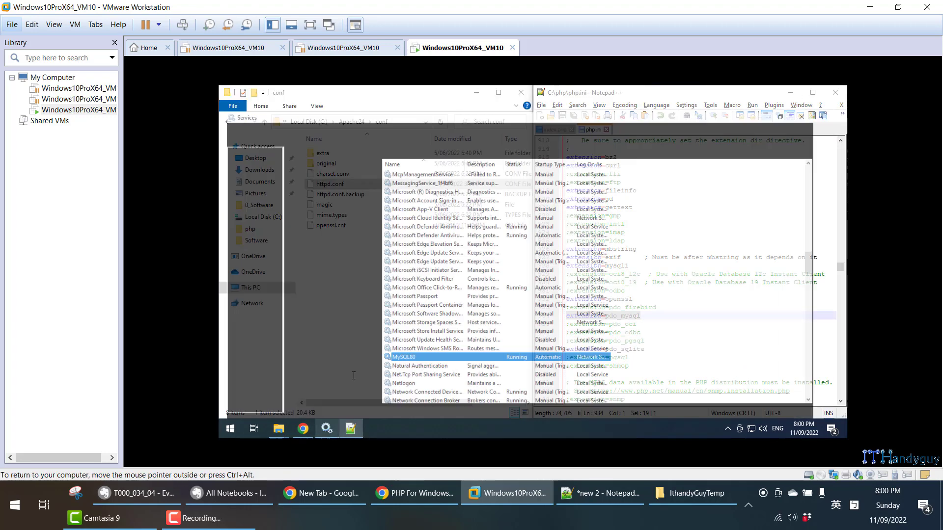
{"action": "right_click", "coordinate": [477, 349]}
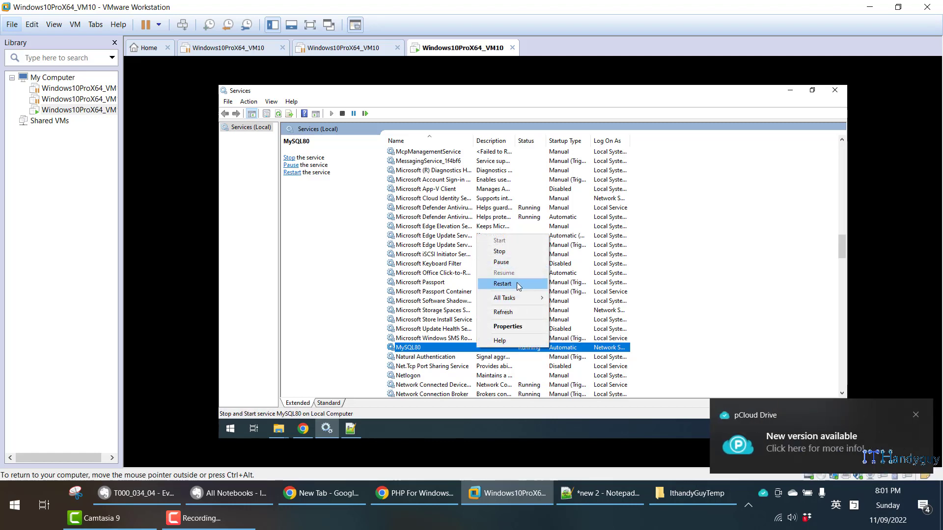
{"action": "left_click", "coordinate": [915, 415]}
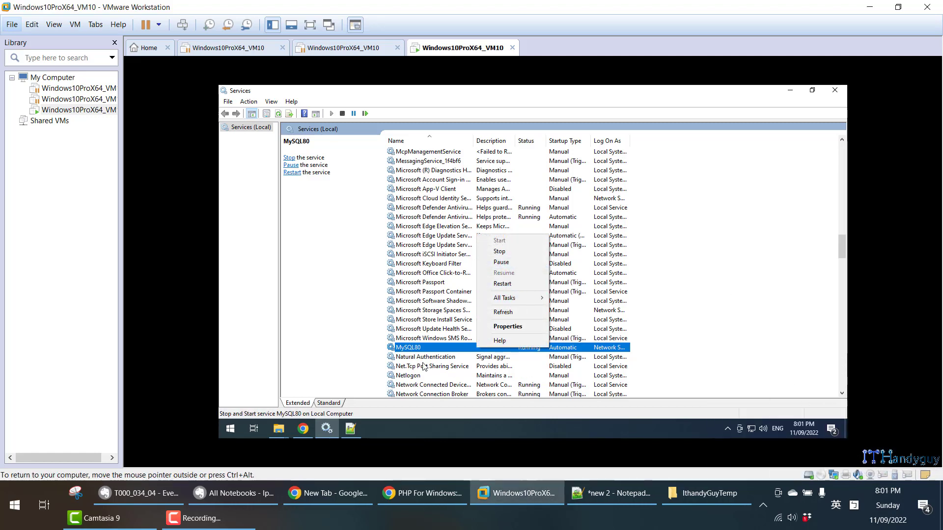
{"action": "left_click", "coordinate": [496, 284]}
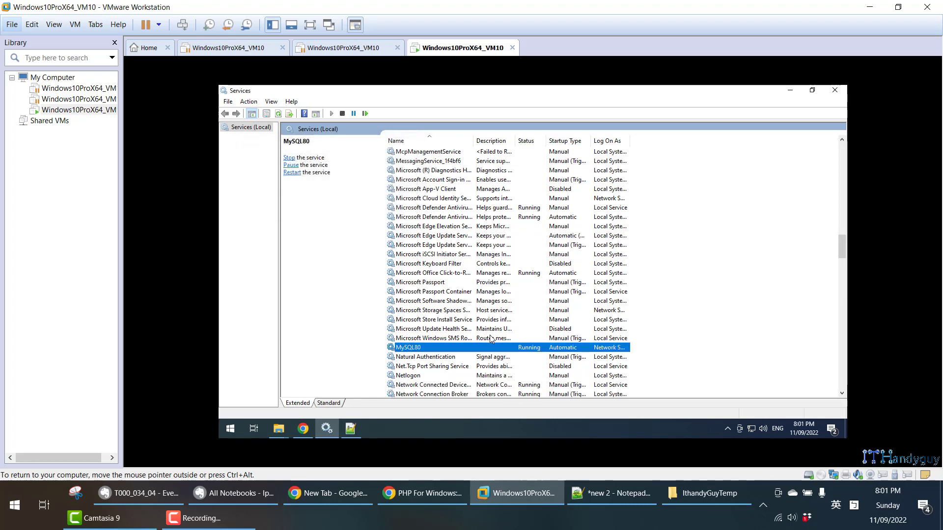
- Restart the Apache2.4 service in the virtual machine's Services window
{"action": "left_click", "coordinate": [491, 339]}
{"action": "key", "text": "Home"}
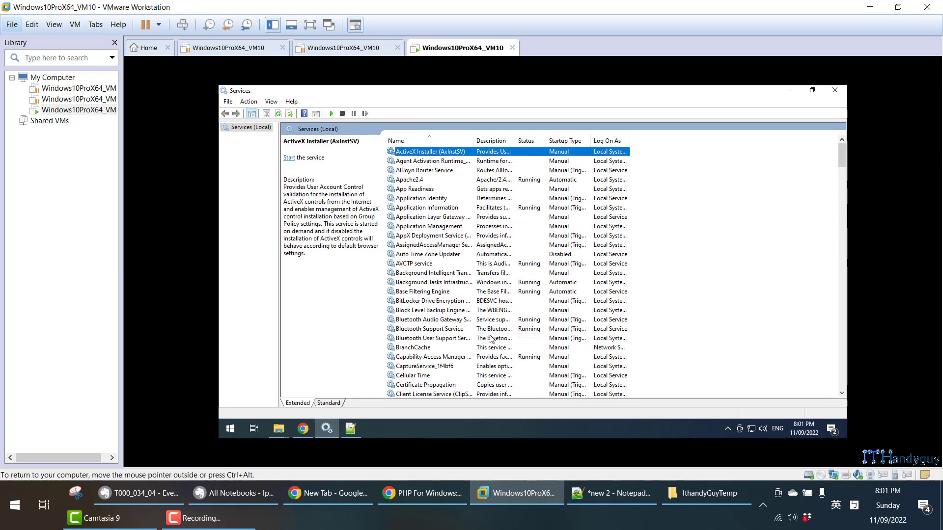
{"action": "left_click", "coordinate": [430, 180]}
{"action": "right_click", "coordinate": [431, 182]}
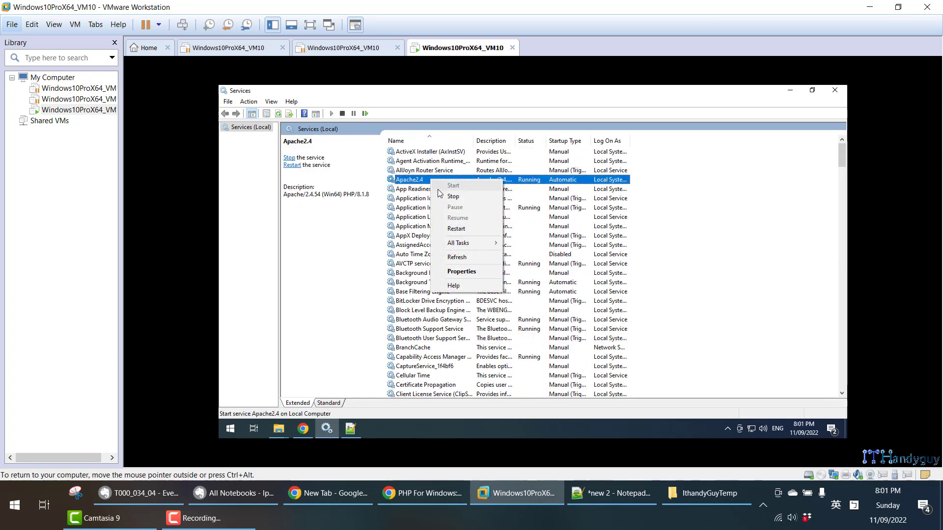
{"action": "left_click", "coordinate": [458, 228]}
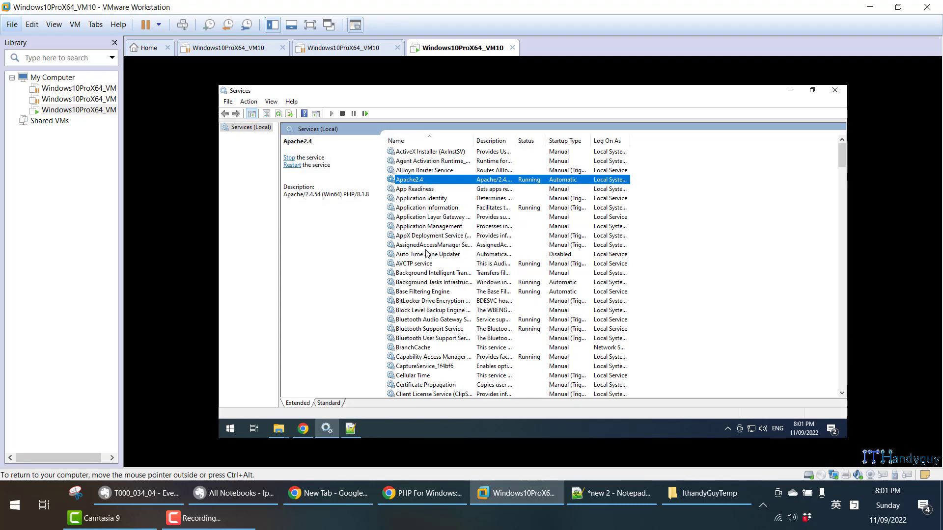
- Check the note for the verification page, then reload the localhost phpinfo page in the virtual machine's Chrome
{"action": "left_click", "coordinate": [163, 499]}
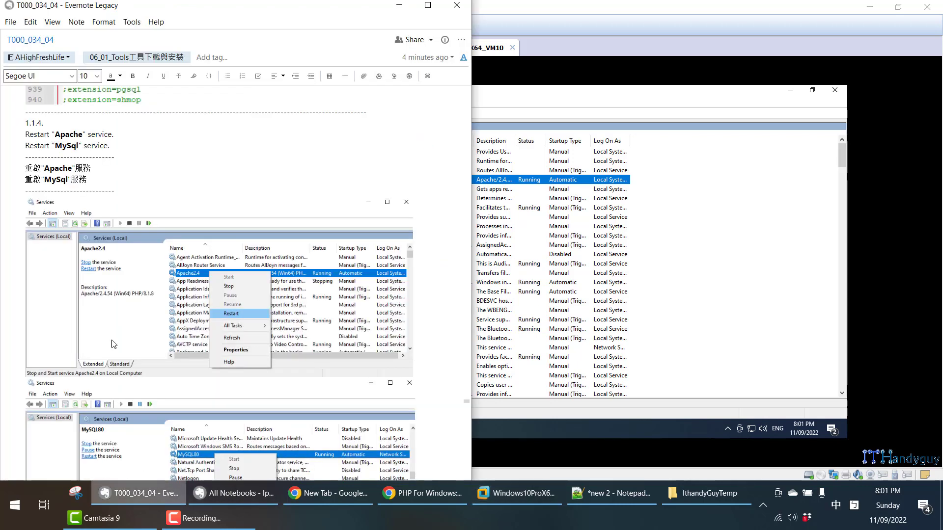
{"action": "scroll", "coordinate": [100, 273], "scroll_direction": "down", "scroll_amount": 10}
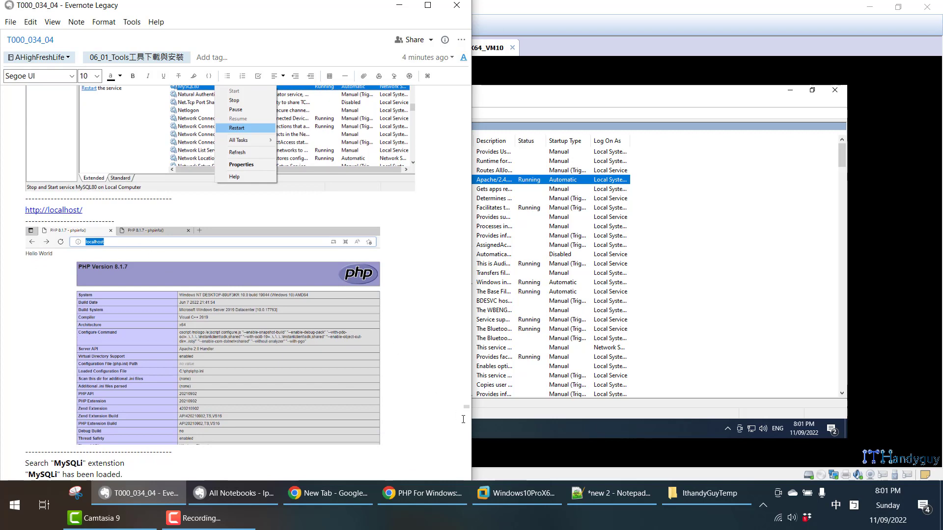
{"action": "left_click", "coordinate": [532, 437]}
{"action": "left_click", "coordinate": [303, 428]}
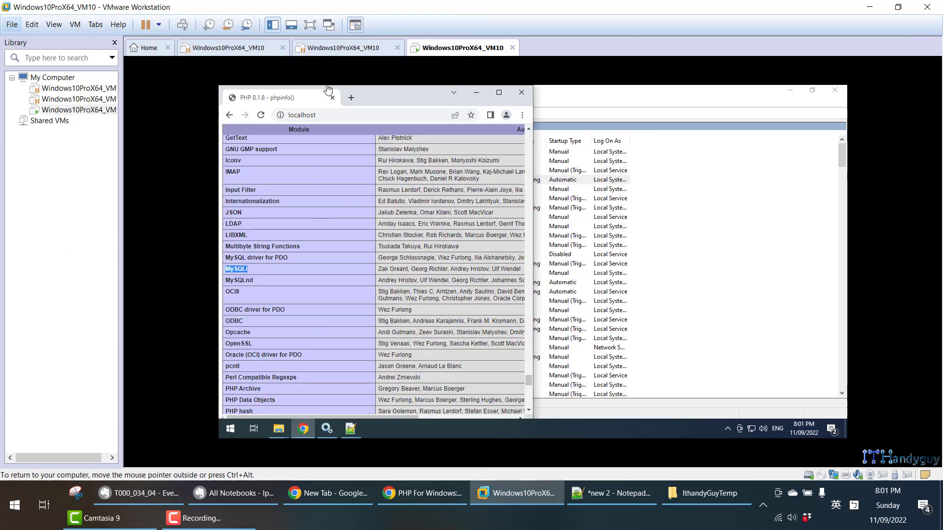
{"action": "left_click", "coordinate": [335, 118]}
{"action": "key", "text": "Return"}
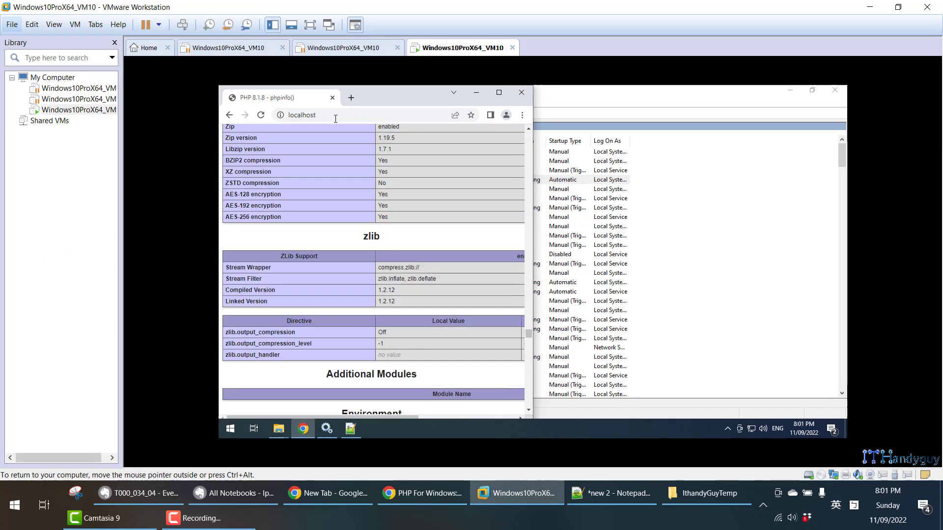
- Search the phpinfo page for MySQLi from its beginning, and examine the mysqli and openssl sections in a maximized window
{"action": "scroll", "coordinate": [529, 326], "scroll_direction": "up", "scroll_amount": 15}
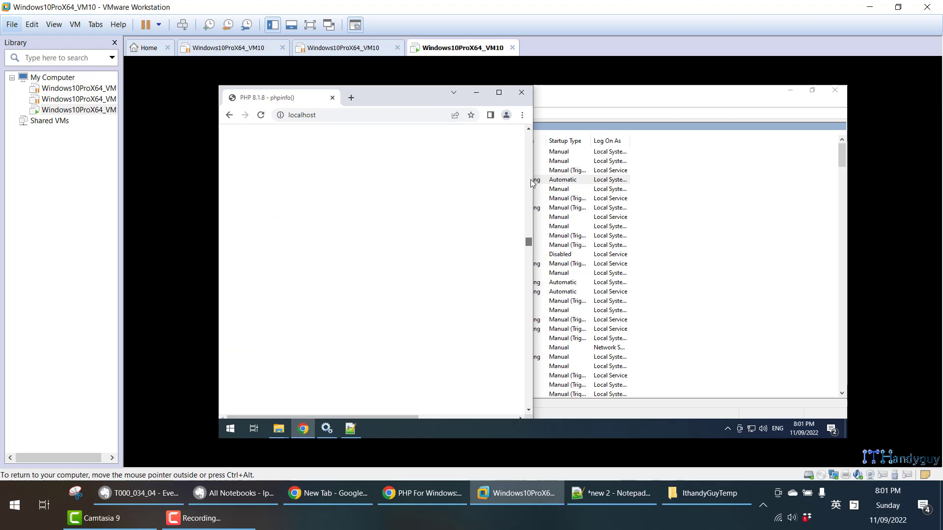
{"action": "scroll", "coordinate": [530, 182], "scroll_direction": "up", "scroll_amount": 10}
{"action": "key", "text": "ctrl+f"}
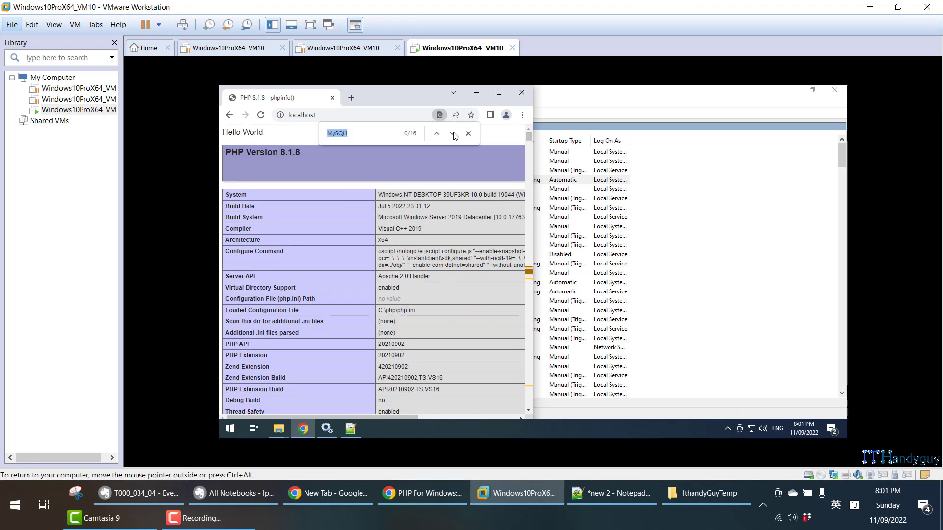
{"action": "left_click", "coordinate": [453, 134]}
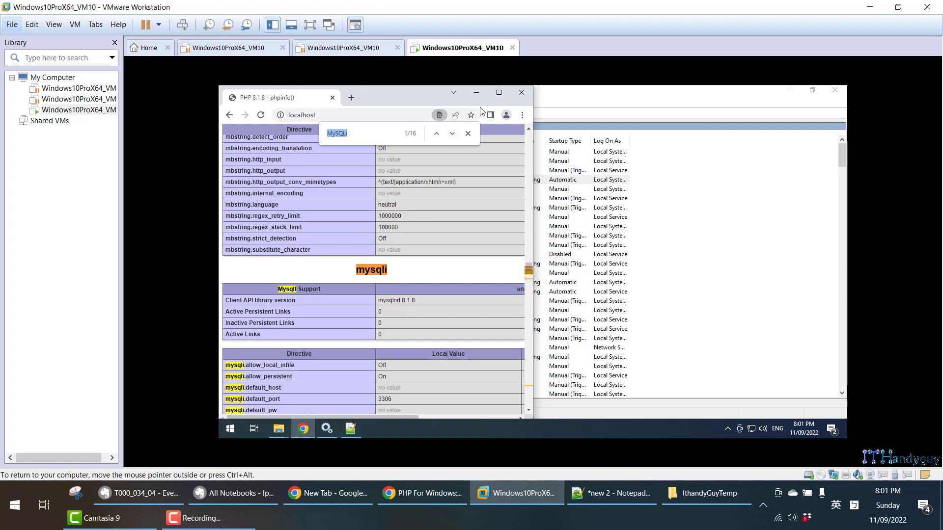
{"action": "left_click", "coordinate": [499, 92]}
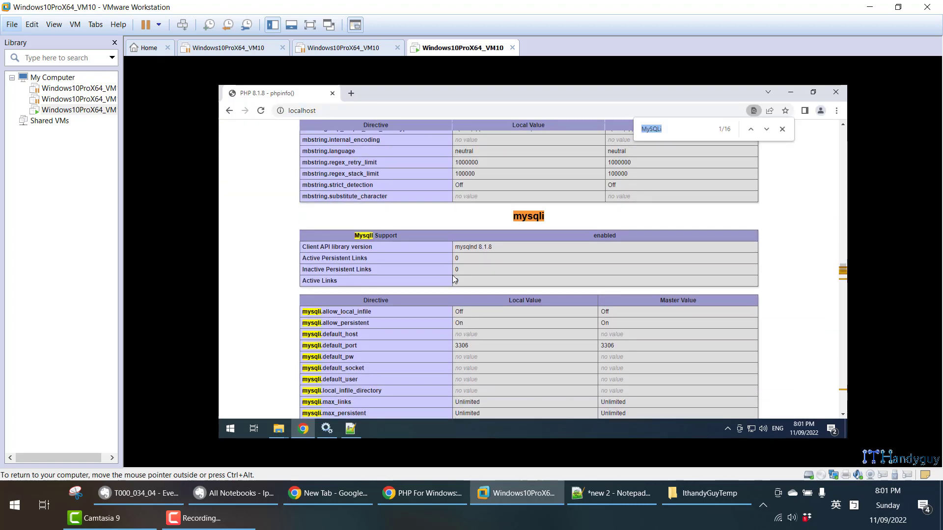
{"action": "scroll", "coordinate": [454, 279], "scroll_direction": "down", "scroll_amount": 10}
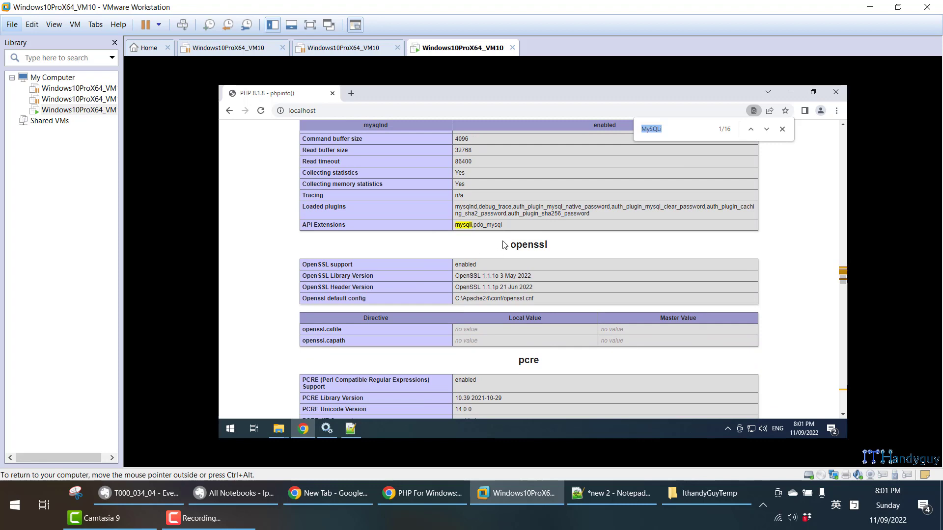
{"action": "left_click_drag", "start_coordinate": [504, 245], "coordinate": [688, 330]}
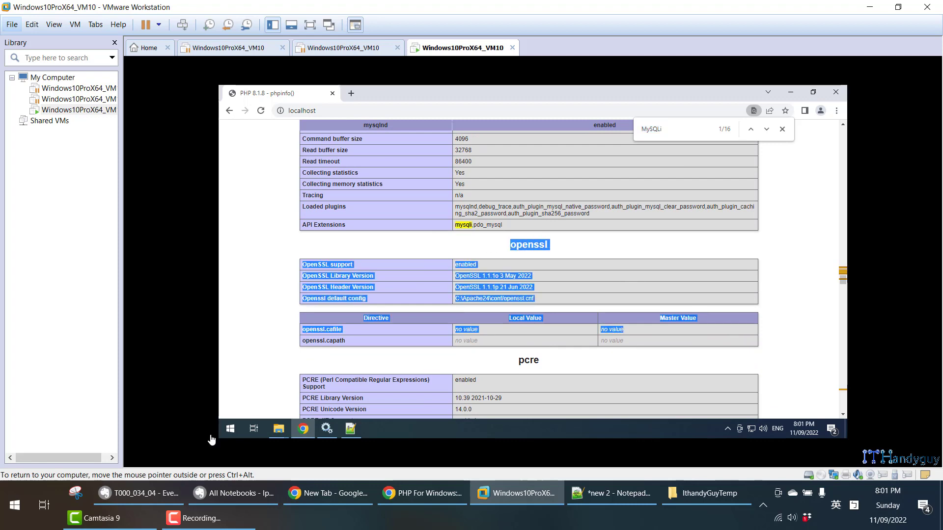
- Read note section 1.2 in Evernote about the XAMPP php.ini, examining the extension=gd and extension=openssl lines
{"action": "left_click", "coordinate": [117, 496]}
{"action": "scroll", "coordinate": [166, 386], "scroll_direction": "down", "scroll_amount": 15}
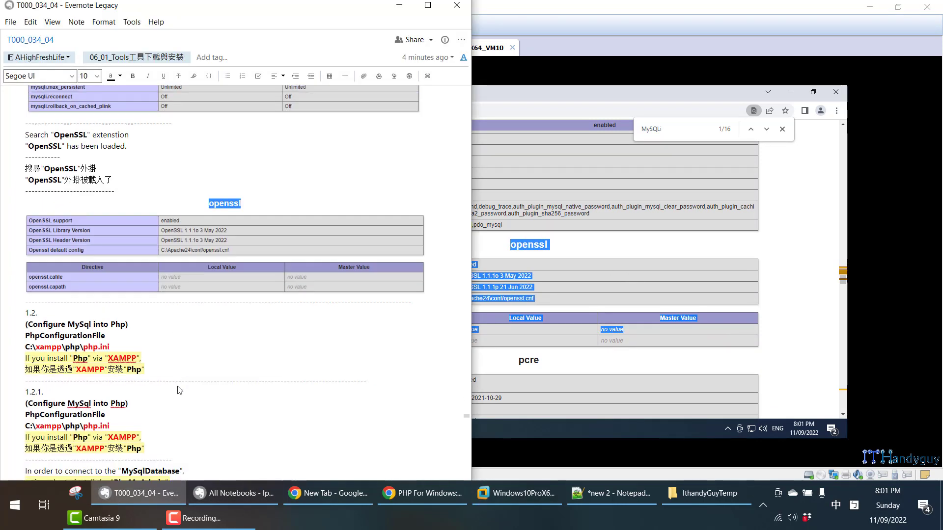
{"action": "scroll", "coordinate": [178, 387], "scroll_direction": "down", "scroll_amount": 3}
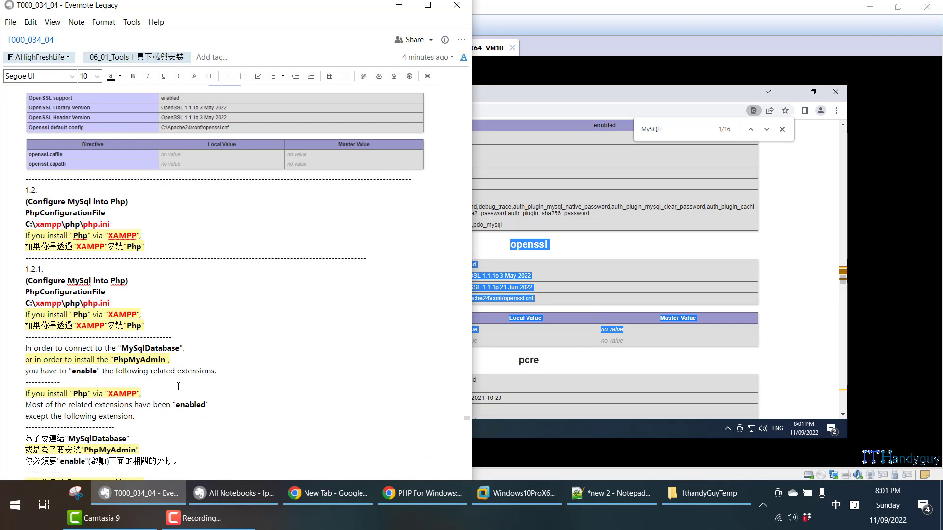
{"action": "left_click_drag", "start_coordinate": [25, 190], "coordinate": [142, 247]}
{"action": "scroll", "coordinate": [143, 245], "scroll_direction": "down", "scroll_amount": 12}
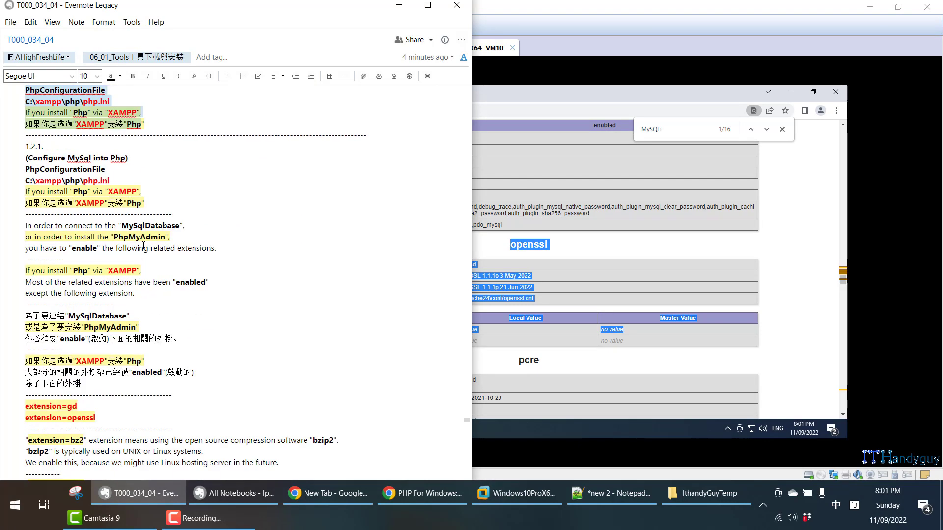
{"action": "scroll", "coordinate": [144, 240], "scroll_direction": "down", "scroll_amount": 2}
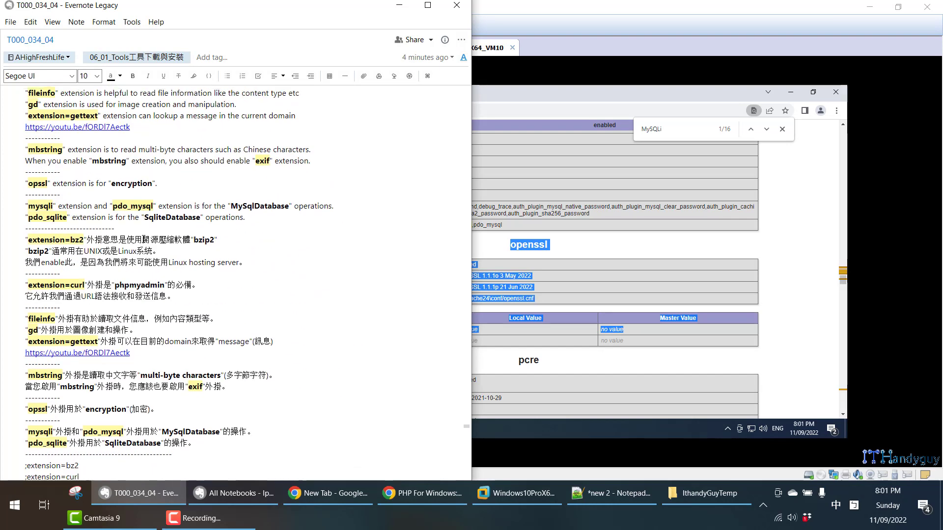
{"action": "scroll", "coordinate": [122, 206], "scroll_direction": "up", "scroll_amount": 5}
{"action": "left_click", "coordinate": [92, 174]}
{"action": "left_click_drag", "start_coordinate": [92, 174], "coordinate": [23, 163]}
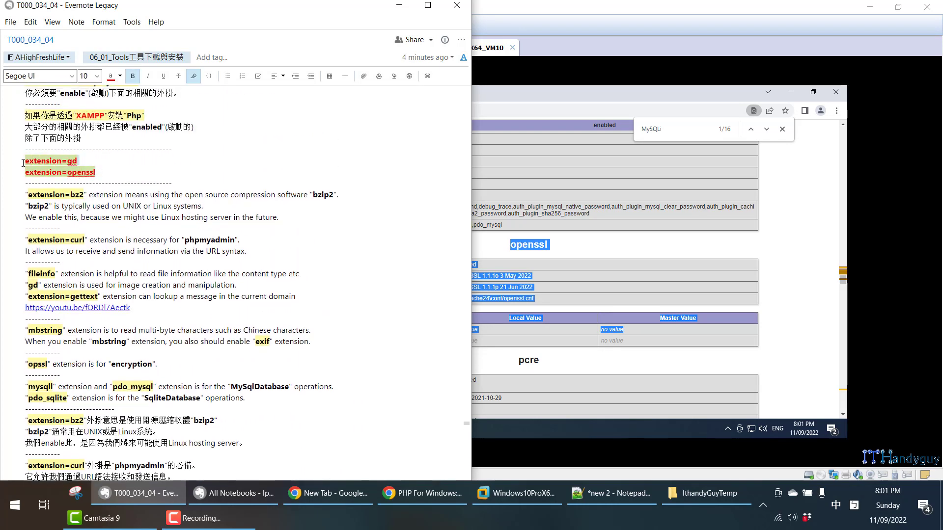
{"action": "scroll", "coordinate": [207, 291], "scroll_direction": "up", "scroll_amount": 3}
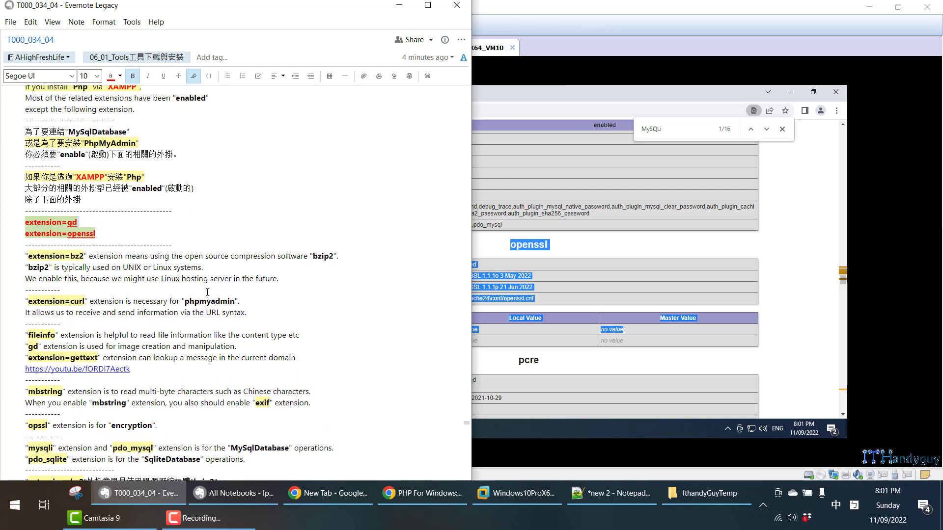
{"action": "scroll", "coordinate": [206, 291], "scroll_direction": "up", "scroll_amount": 1}
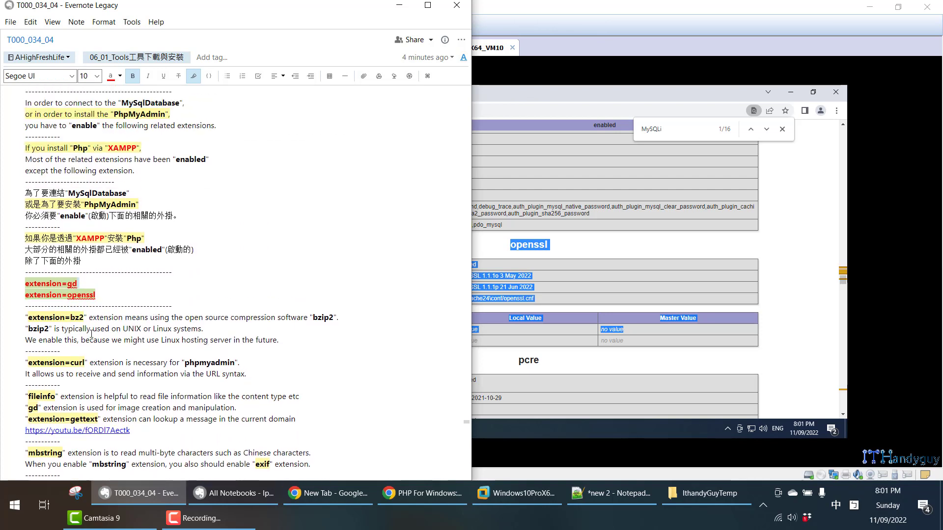
{"action": "left_click", "coordinate": [66, 283]}
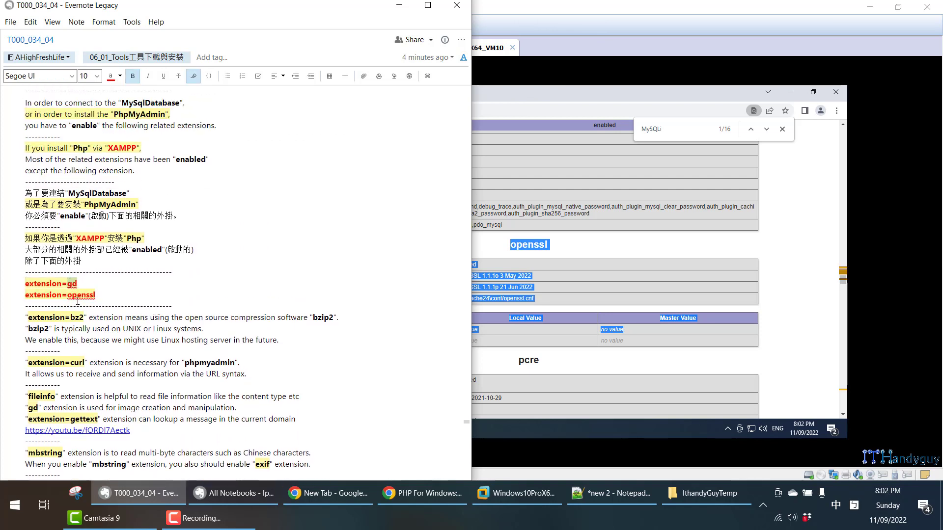
{"action": "double_click", "coordinate": [83, 294]}
- Return to VMware Workstation and resume the two suspended virtual machines, VM21_1280_720_Xamp and VM22_1280_720_Apache_Php_MySql
{"action": "left_click", "coordinate": [615, 5]}
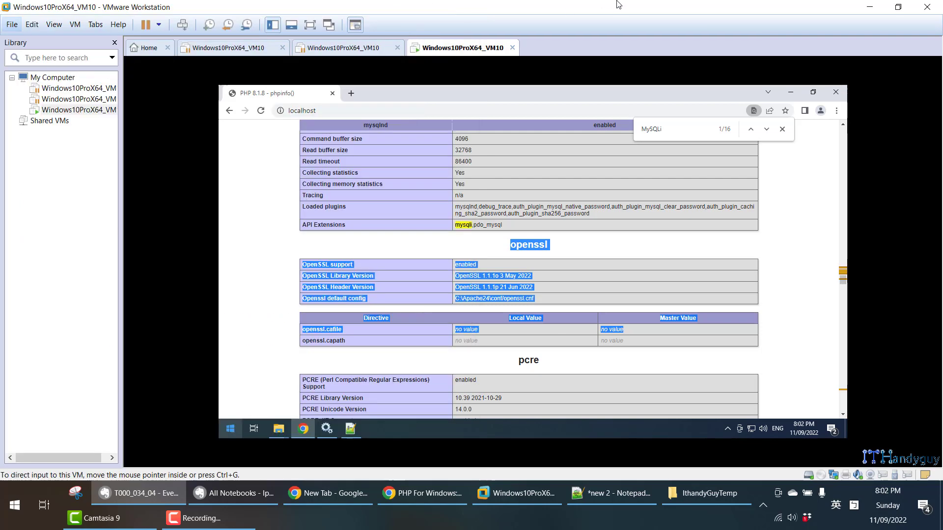
{"action": "left_click", "coordinate": [207, 51]}
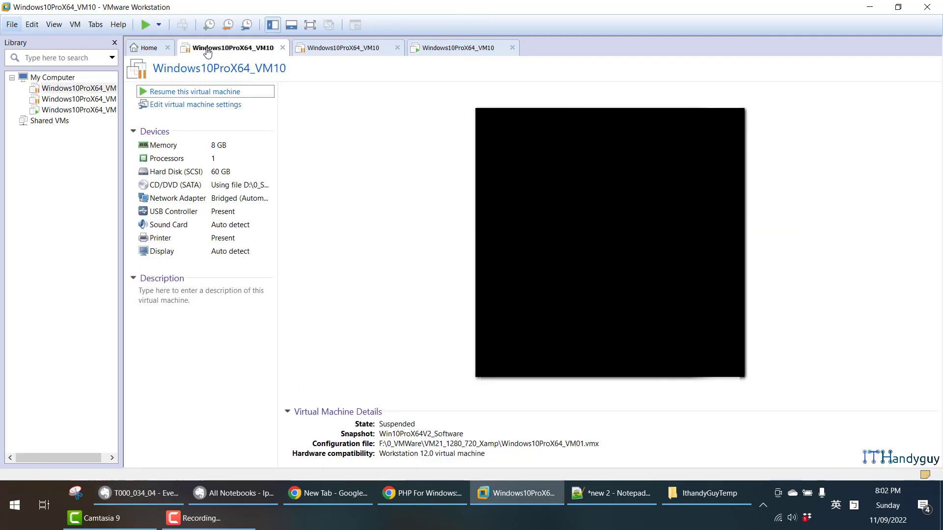
{"action": "left_click", "coordinate": [229, 93]}
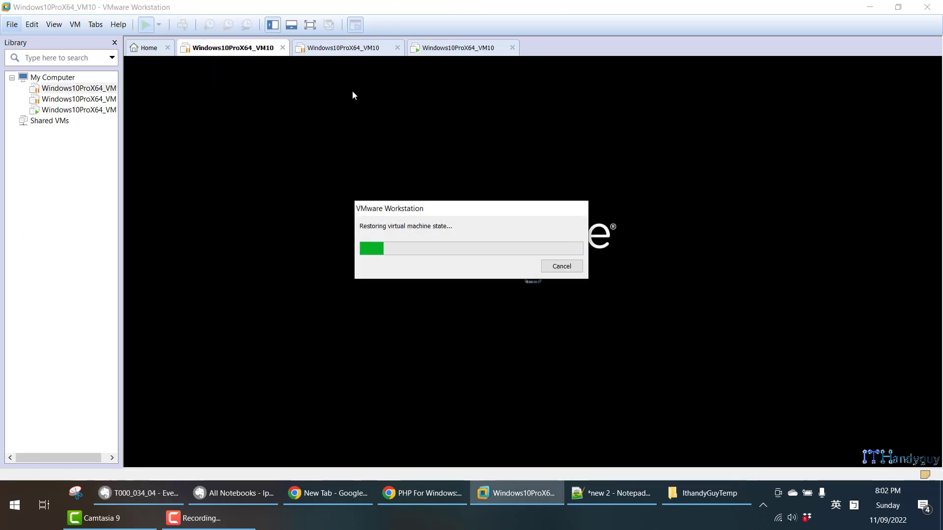
{"action": "left_click", "coordinate": [344, 47]}
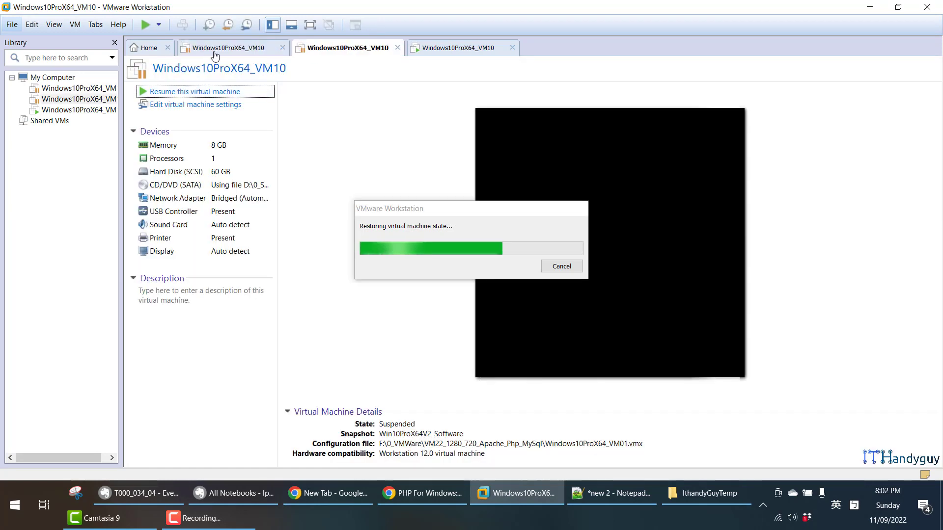
{"action": "left_click", "coordinate": [214, 52]}
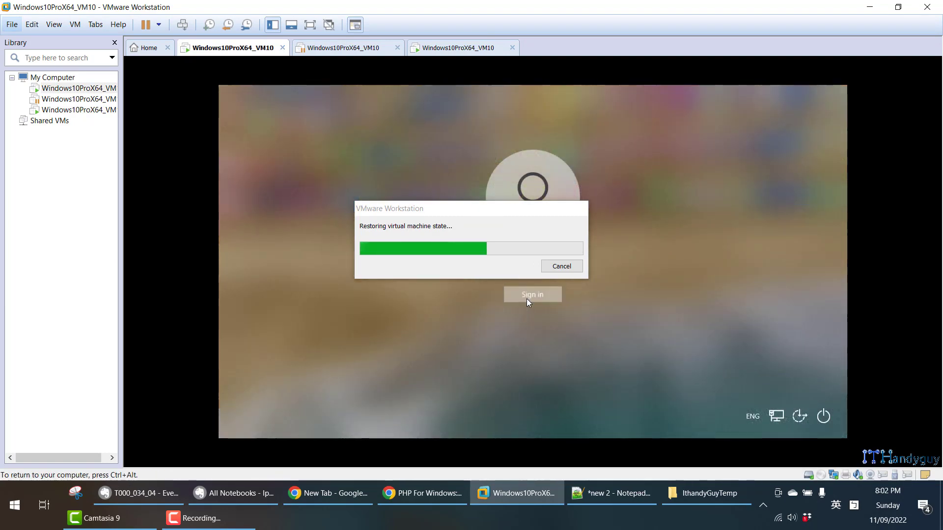
{"action": "left_click", "coordinate": [325, 49]}
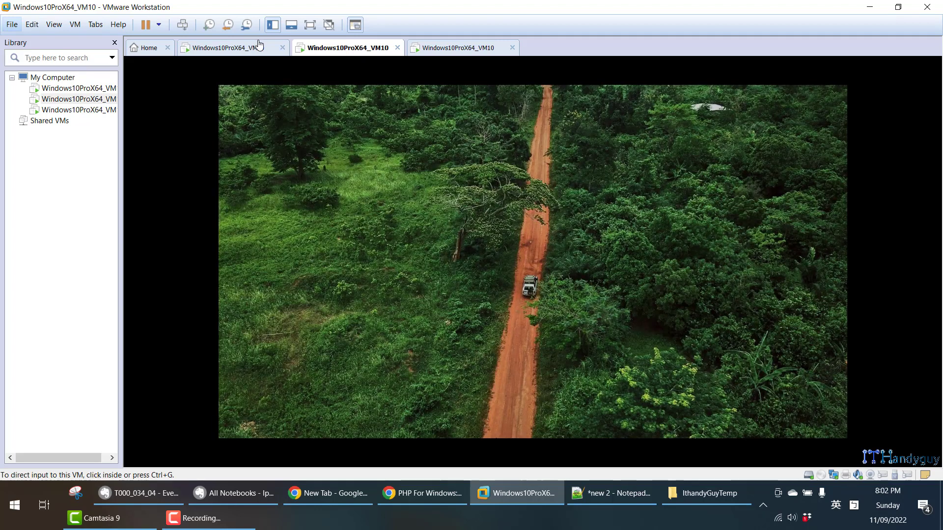
{"action": "left_click", "coordinate": [422, 238]}
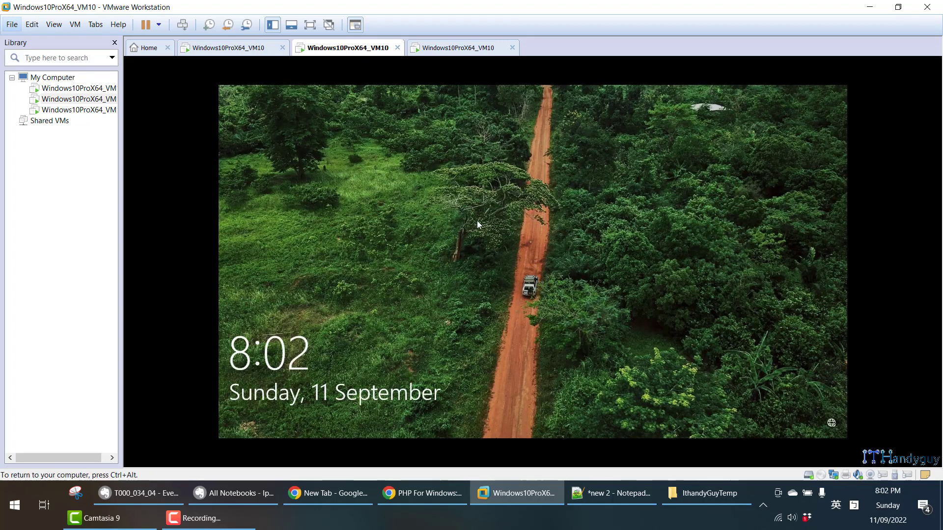
- On the XAMPP virtual machine, open the C:\xampp\php folder in a half-screen File Explorer window
{"action": "left_click", "coordinate": [243, 48]}
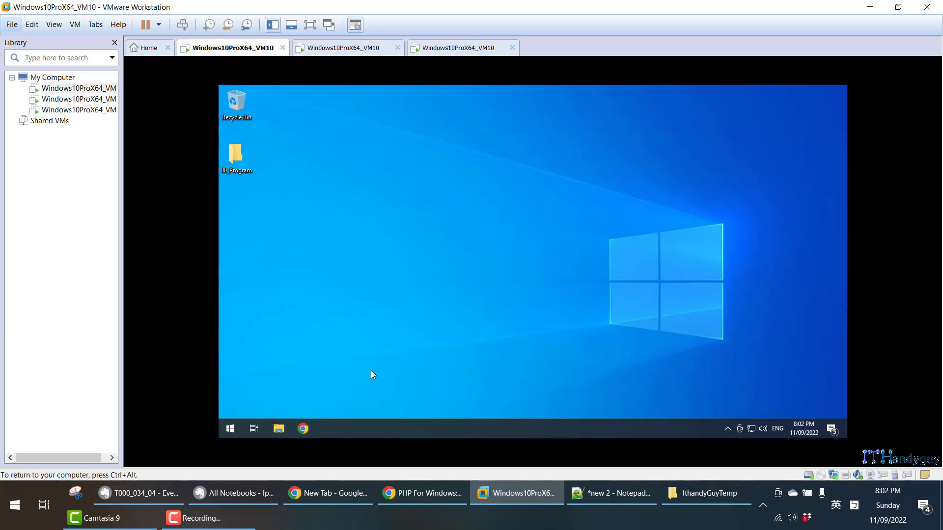
{"action": "key", "text": "super+e"}
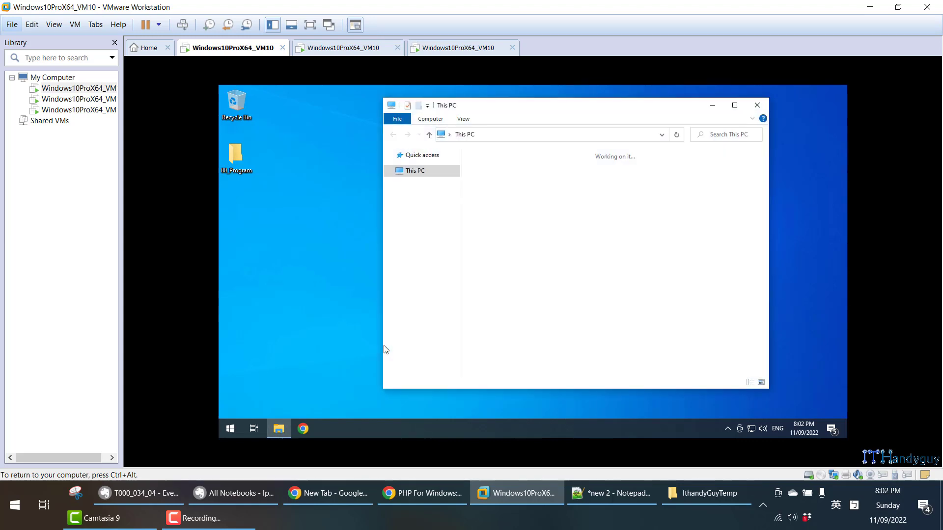
{"action": "key", "text": "super+Left"}
{"action": "double_click", "coordinate": [347, 362]}
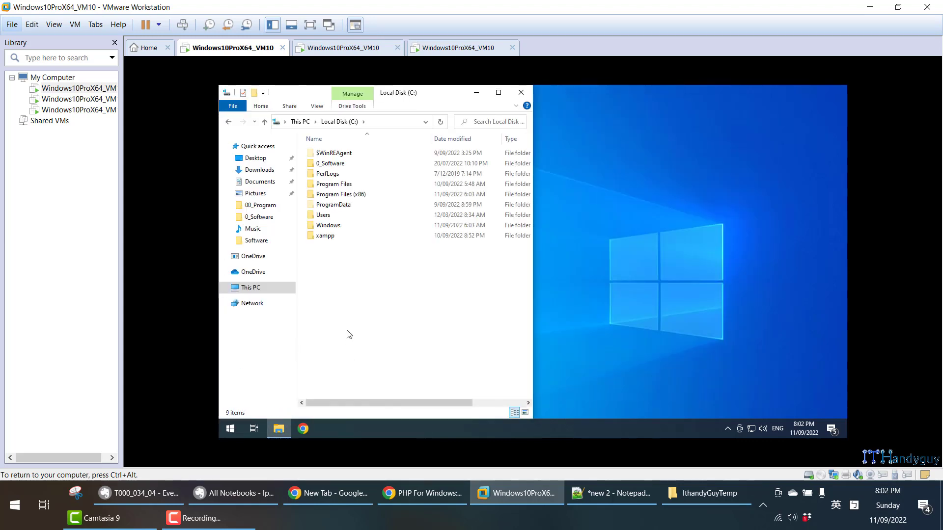
{"action": "double_click", "coordinate": [333, 236]}
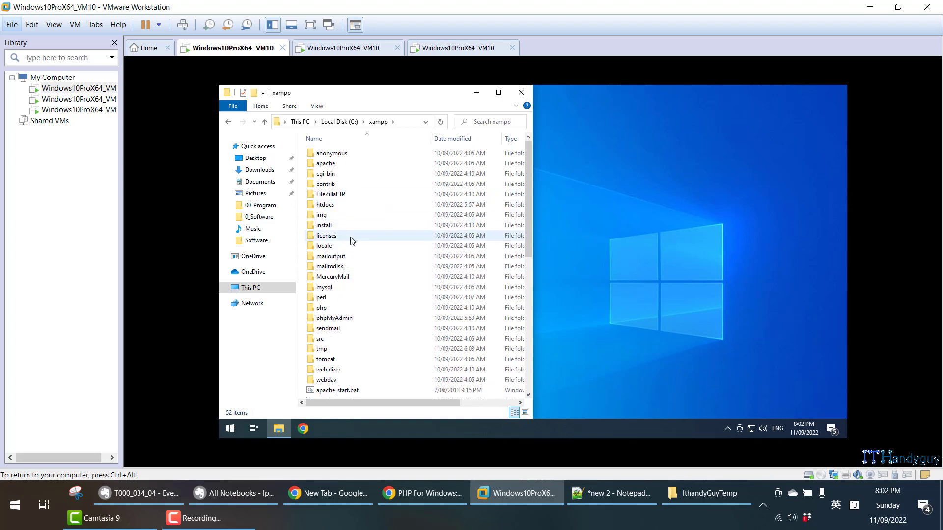
{"action": "scroll", "coordinate": [353, 243], "scroll_direction": "down", "scroll_amount": 2}
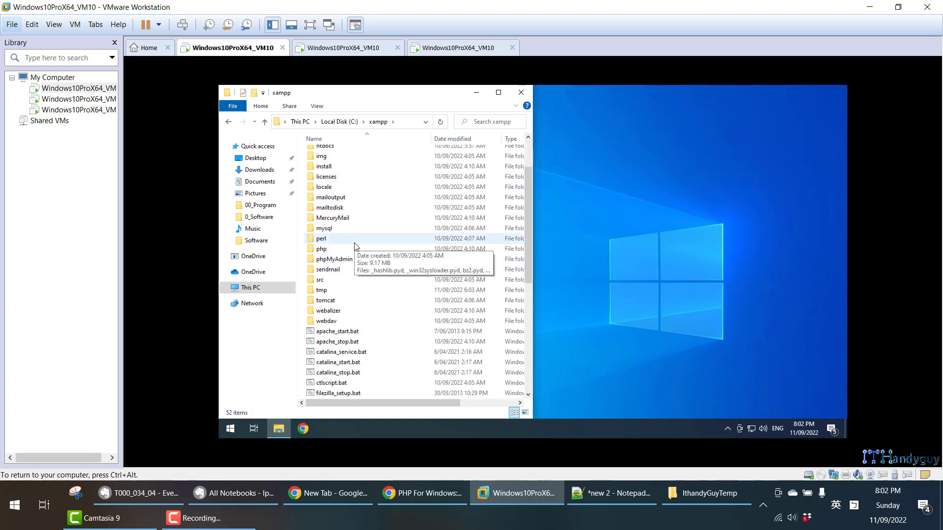
{"action": "scroll", "coordinate": [352, 240], "scroll_direction": "up", "scroll_amount": 1}
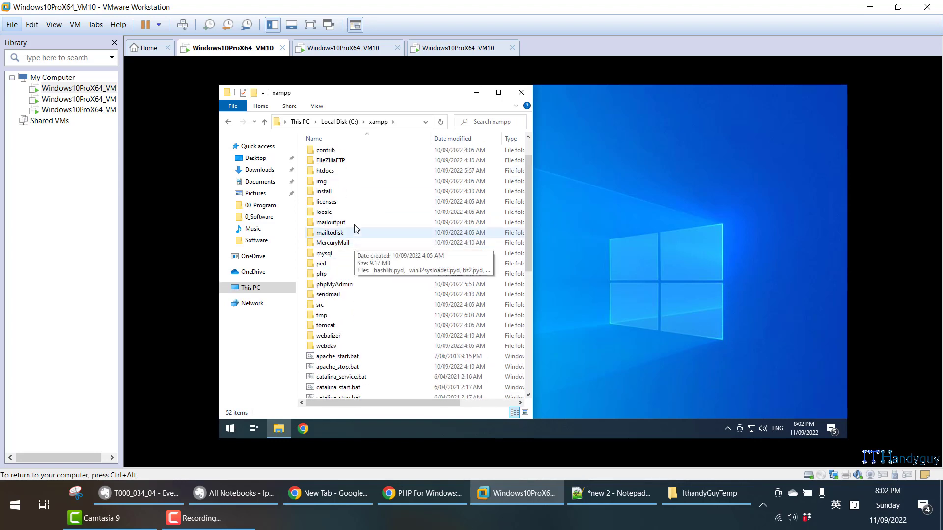
{"action": "double_click", "coordinate": [337, 273]}
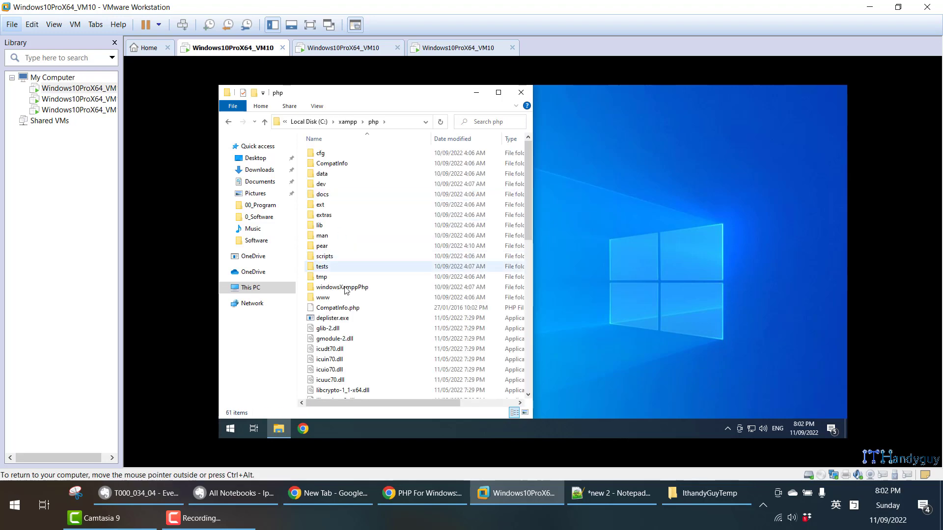
- Open php.ini from the C:\xampp\php folder in Notepad++
{"action": "scroll", "coordinate": [352, 322], "scroll_direction": "down", "scroll_amount": 6}
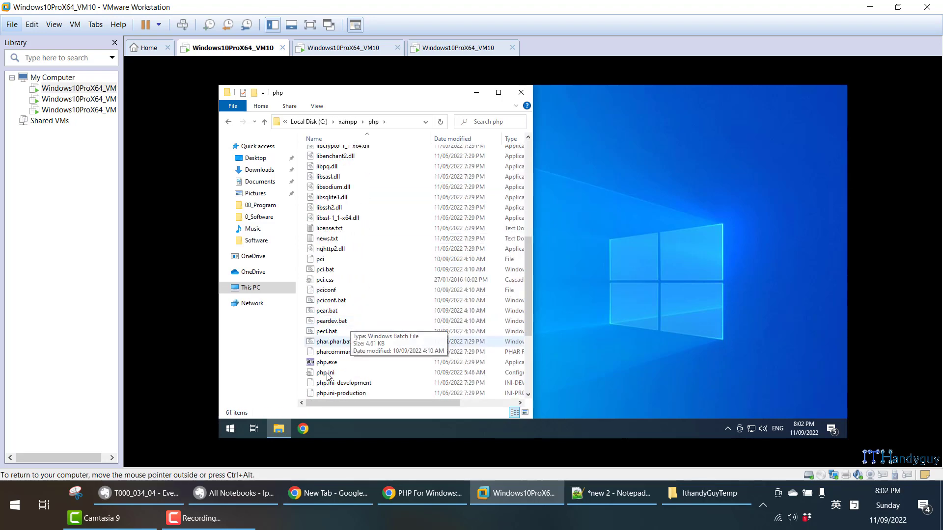
{"action": "scroll", "coordinate": [351, 343], "scroll_direction": "down", "scroll_amount": 2}
{"action": "left_click", "coordinate": [328, 373]}
{"action": "right_click", "coordinate": [328, 375]}
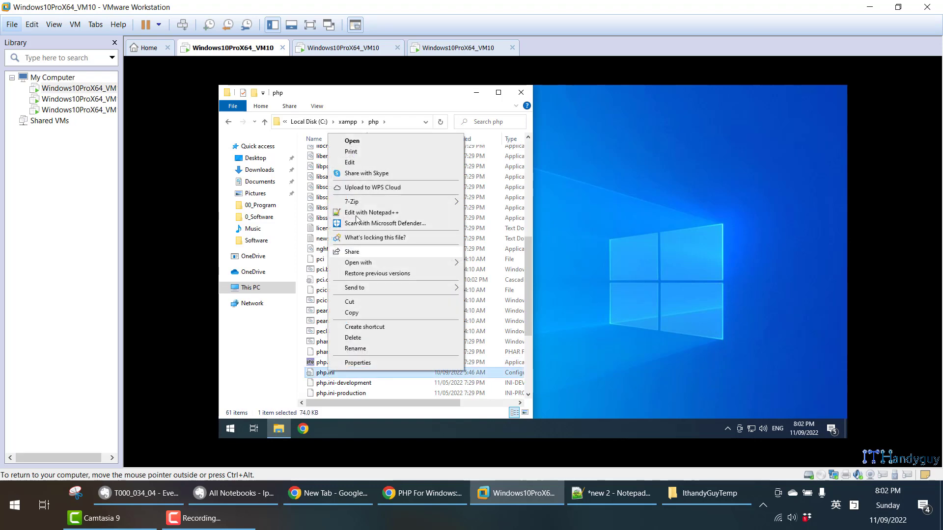
{"action": "left_click", "coordinate": [358, 217]}
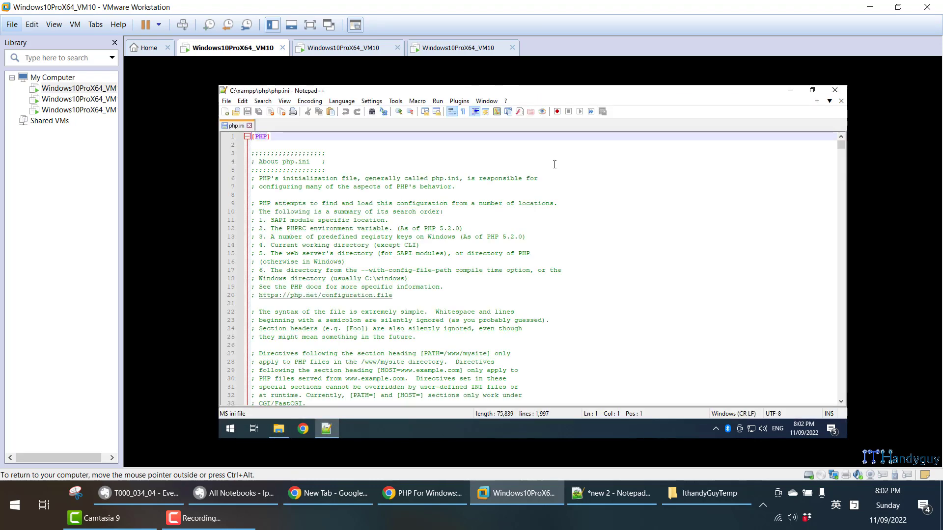
{"action": "left_click", "coordinate": [555, 159]}
- Search php.ini for the text "extention"
{"action": "key", "text": "ctrl+f"}
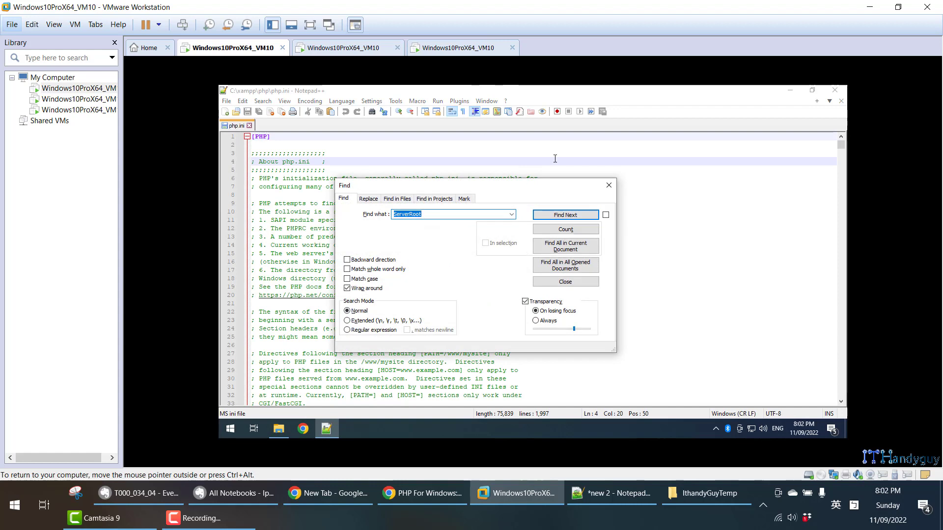
{"action": "type", "text": "e"}
{"action": "type", "text": "xt"}
{"action": "type", "text": "ebnt"}
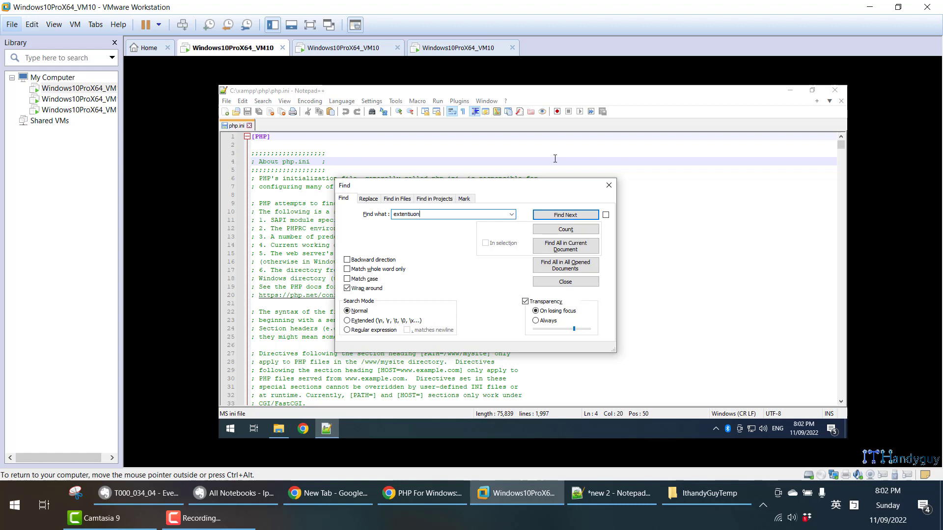
{"action": "type", "text": "on"}
{"action": "key", "text": "Return"}
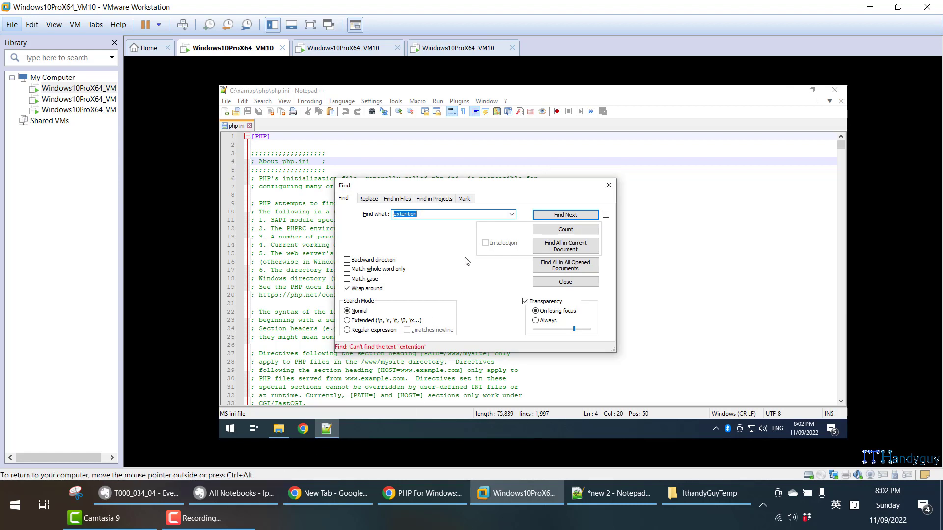
- Search php.ini for "_dir" and examine the extension_dir="C:\xampp\php\ext" line
{"action": "double_click", "coordinate": [438, 216]}
{"action": "type", "text": "dir"}
{"action": "key", "text": "Return"}
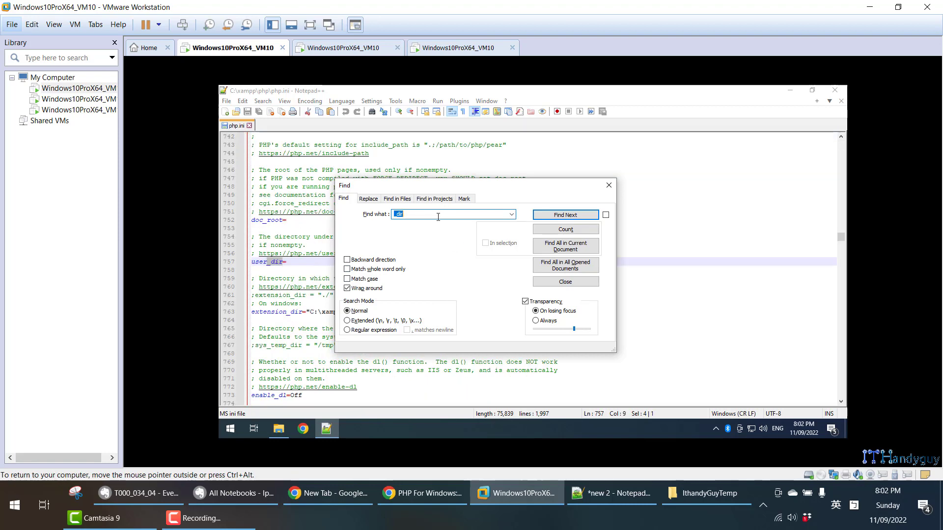
{"action": "key", "text": "Escape"}
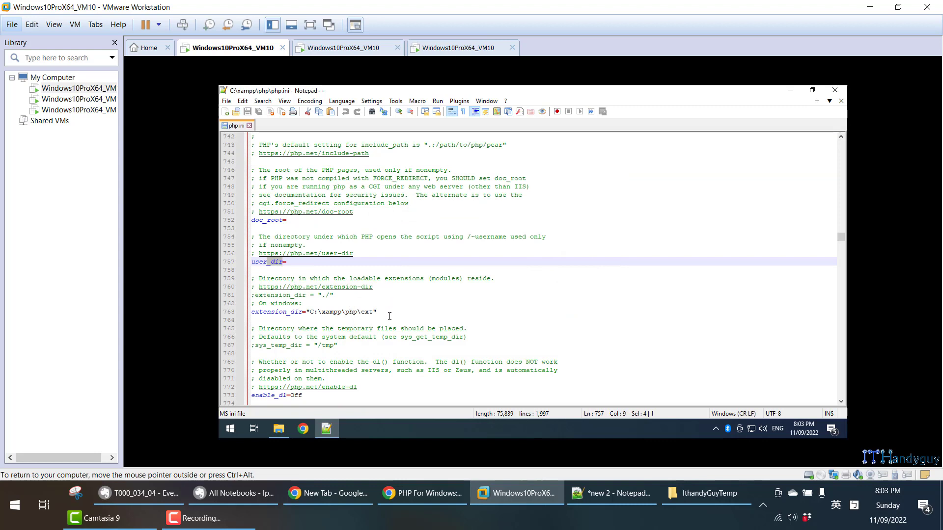
{"action": "left_click_drag", "start_coordinate": [389, 316], "coordinate": [246, 315]}
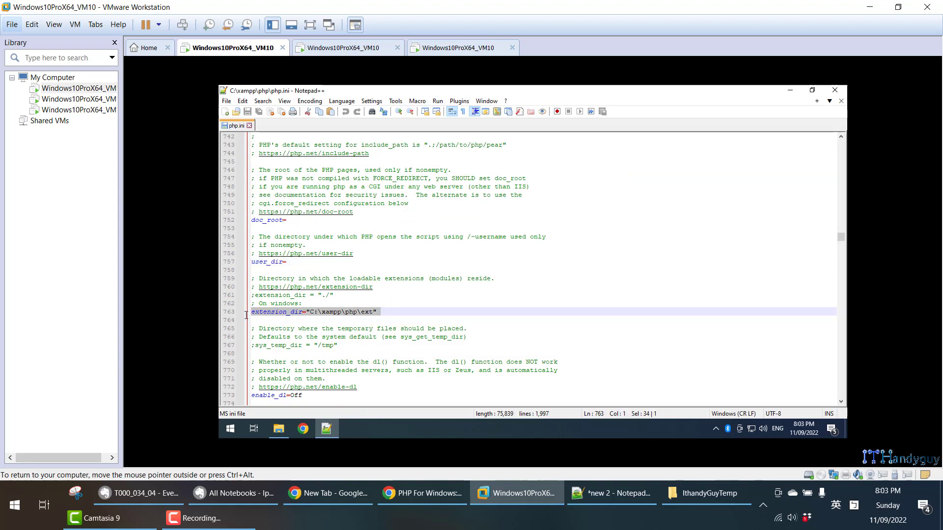
{"action": "double_click", "coordinate": [329, 314]}
{"action": "double_click", "coordinate": [351, 312]}
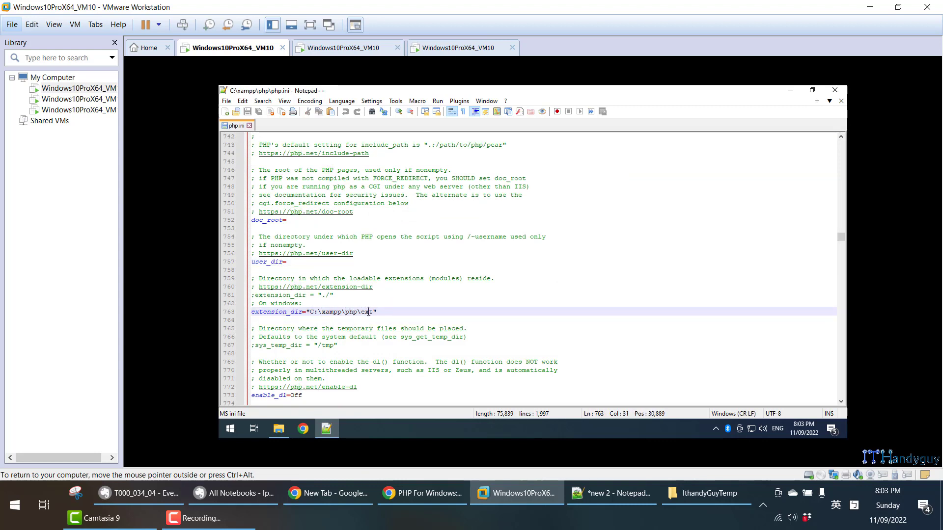
{"action": "double_click", "coordinate": [367, 312]}
- Look over the extension DLL files in the C:\xampp\php\ext folder, and go back up to the php folder
{"action": "left_click", "coordinate": [278, 430]}
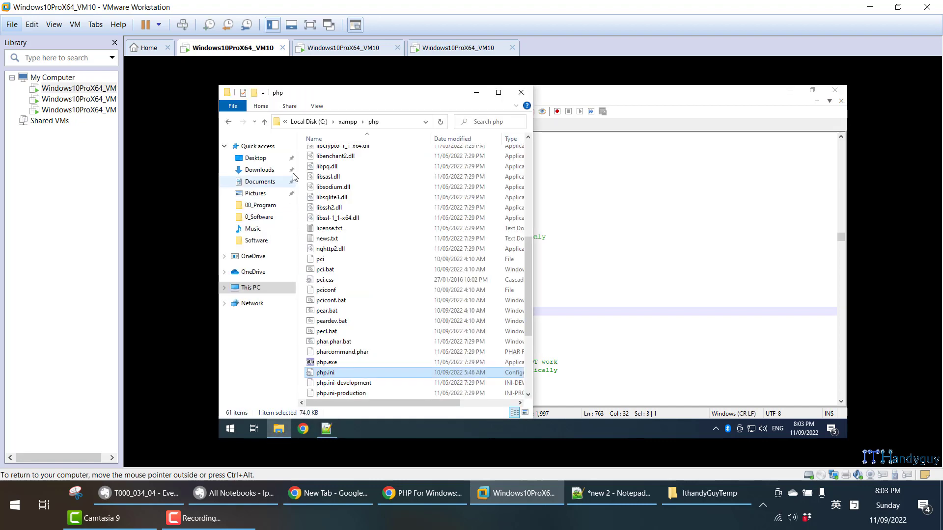
{"action": "scroll", "coordinate": [365, 197], "scroll_direction": "up", "scroll_amount": 10}
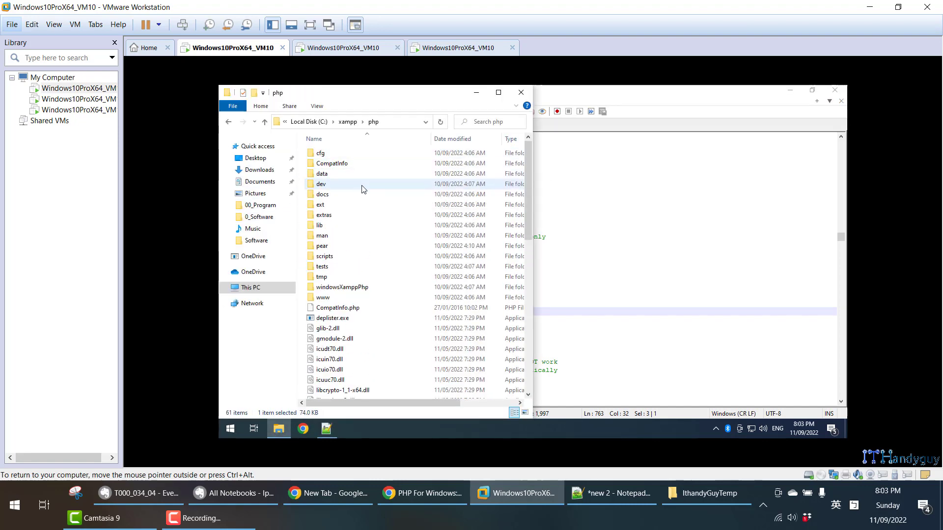
{"action": "left_click", "coordinate": [354, 206]}
{"action": "double_click", "coordinate": [355, 206]}
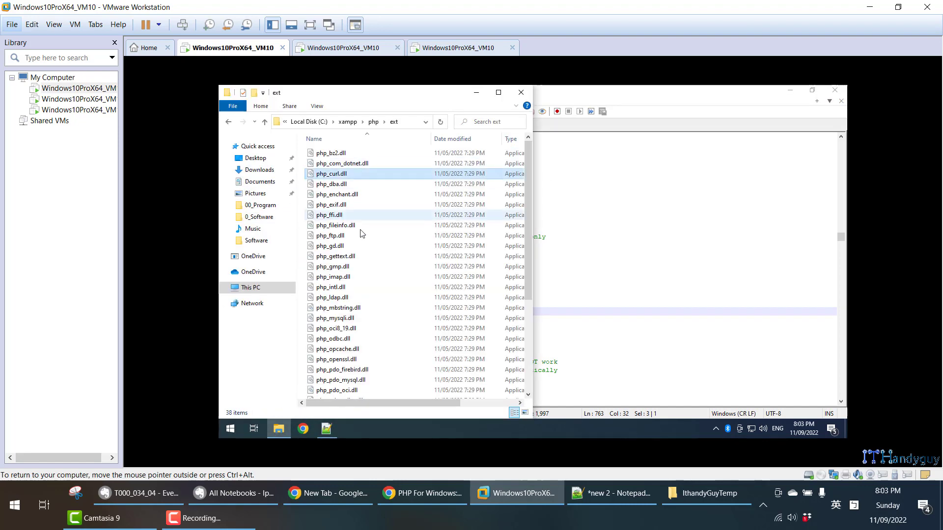
{"action": "left_click", "coordinate": [361, 297]}
{"action": "left_click", "coordinate": [267, 127]}
- Return to php.ini and search for "mysql" until the extension=mysqli line in the Dynamic Extensions list is reached
{"action": "left_click", "coordinate": [618, 264]}
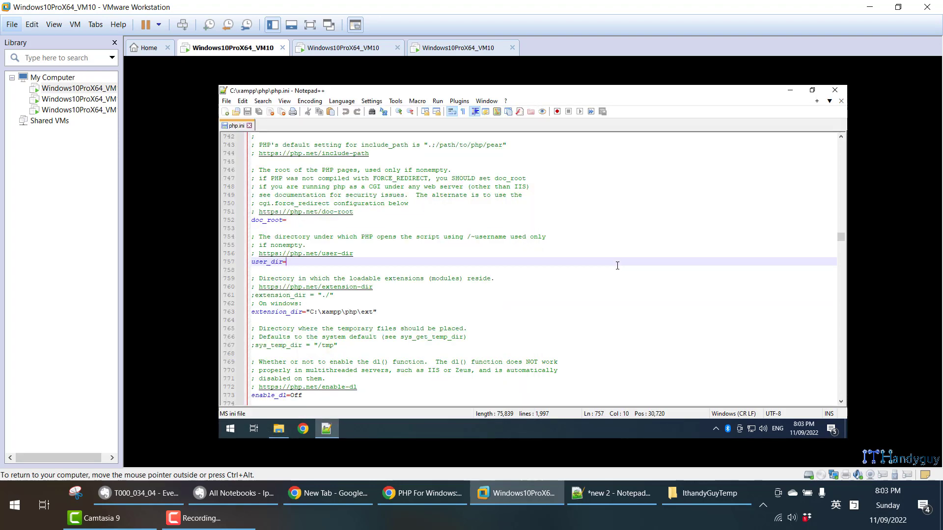
{"action": "key", "text": "ctrl+f"}
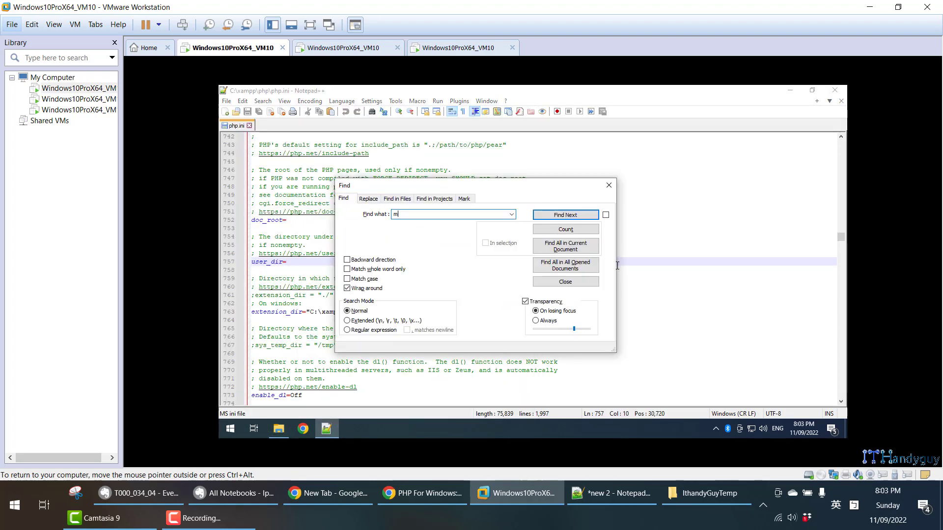
{"action": "key", "text": "Return"}
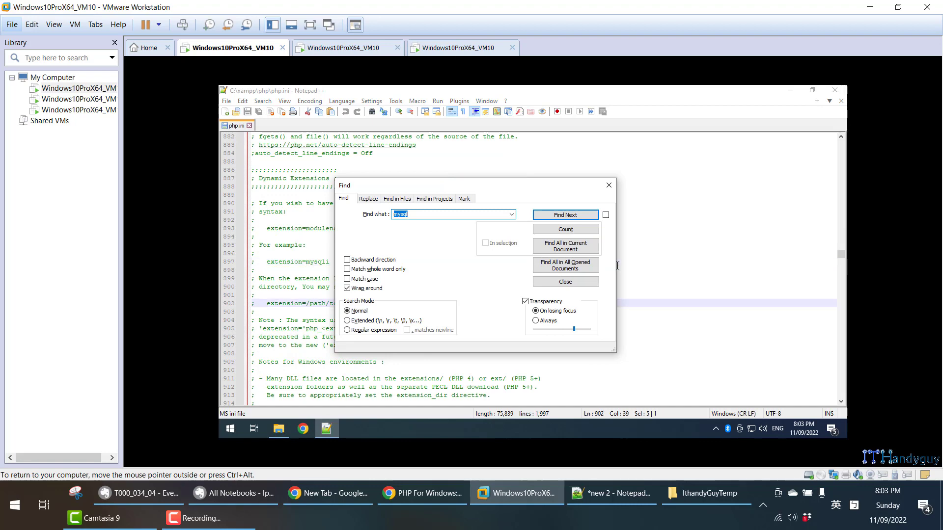
{"action": "key", "text": "Escape"}
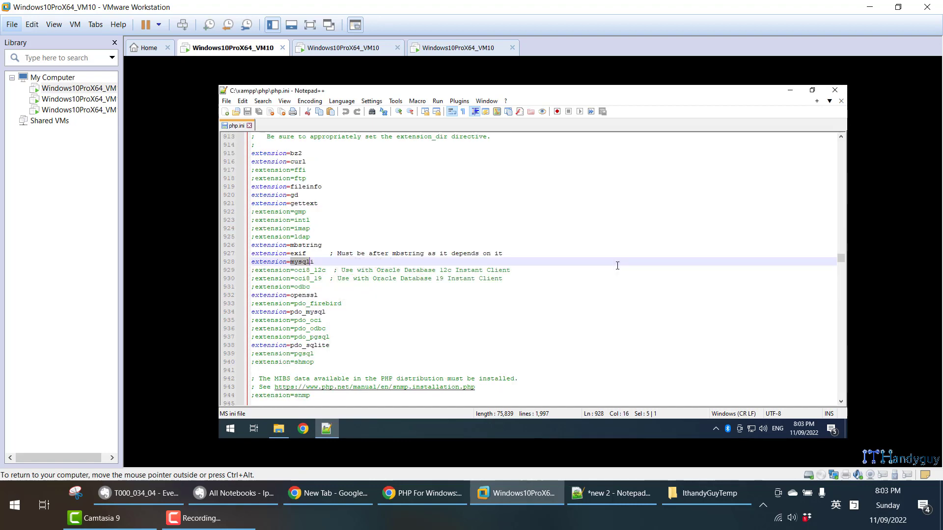
- Examine the extension=gd and extension=openssl lines in the Dynamic Extensions list of php.ini
{"action": "left_click", "coordinate": [348, 202]}
{"action": "left_click_drag", "start_coordinate": [300, 195], "coordinate": [248, 196]}
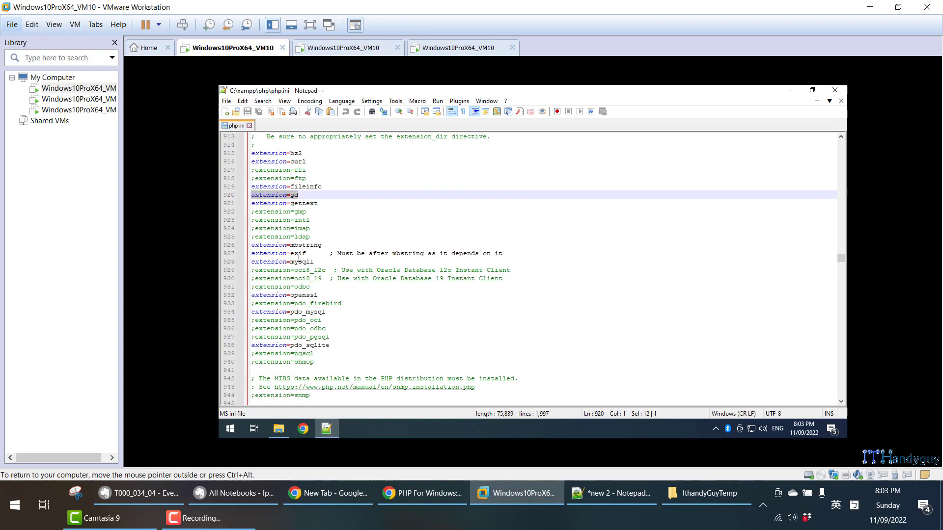
{"action": "left_click_drag", "start_coordinate": [324, 296], "coordinate": [248, 295]}
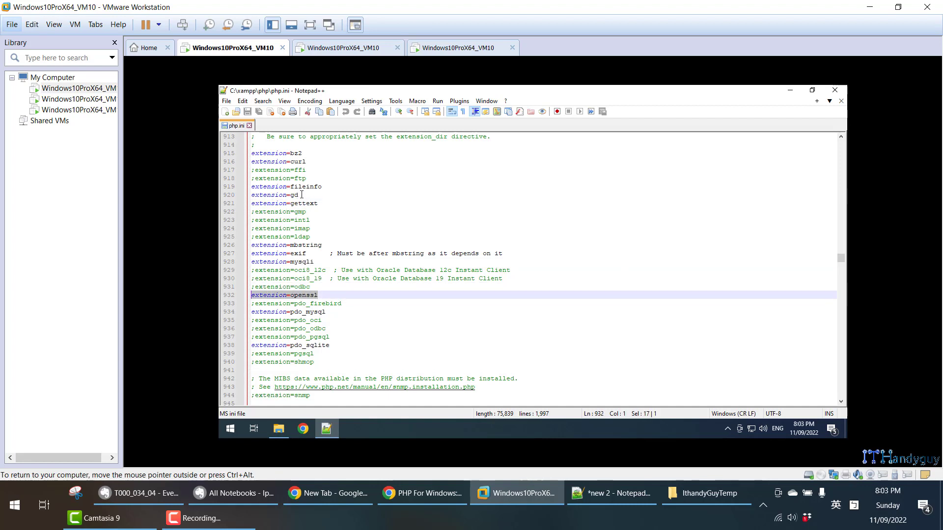
{"action": "left_click_drag", "start_coordinate": [301, 195], "coordinate": [235, 196]}
{"action": "left_click_drag", "start_coordinate": [321, 295], "coordinate": [246, 301]}
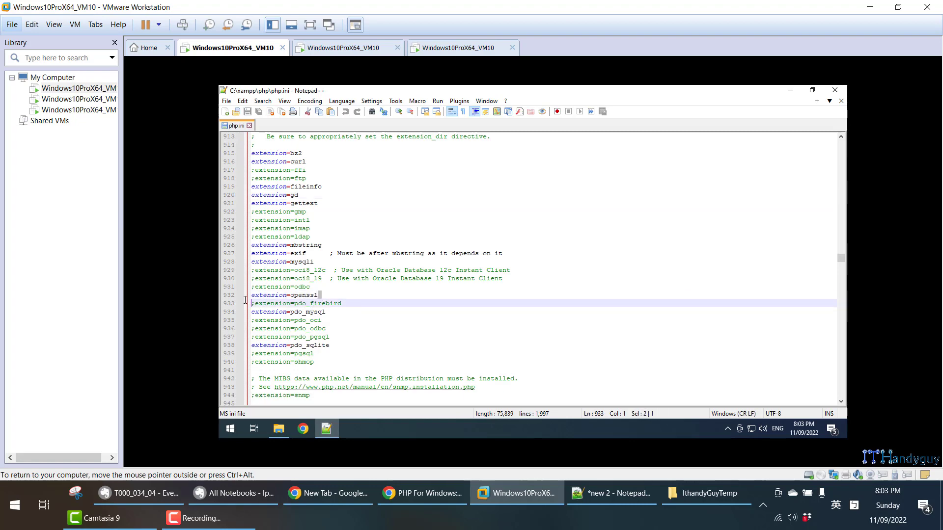
- Switch to the second virtual machine, and look through the T000_034_04 note in Evernote down to section 4.5, index.php, MySql
{"action": "left_click", "coordinate": [439, 54]}
{"action": "left_click", "coordinate": [344, 48]}
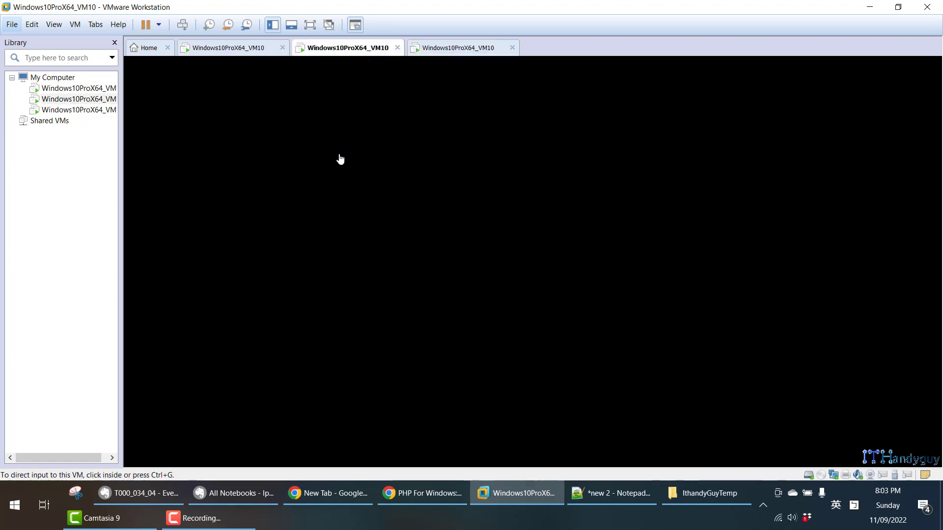
{"action": "left_click", "coordinate": [162, 493]}
{"action": "scroll", "coordinate": [232, 335], "scroll_direction": "down", "scroll_amount": 20}
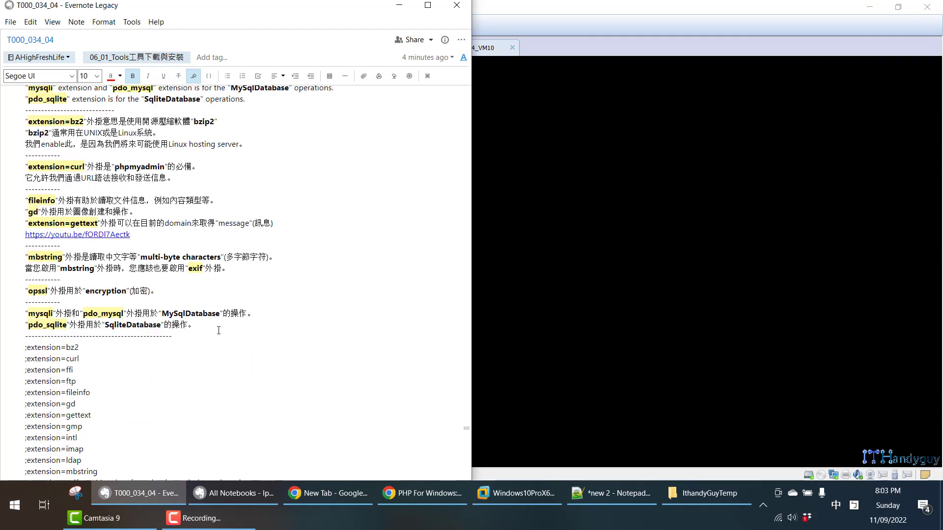
{"action": "scroll", "coordinate": [232, 334], "scroll_direction": "down", "scroll_amount": 20}
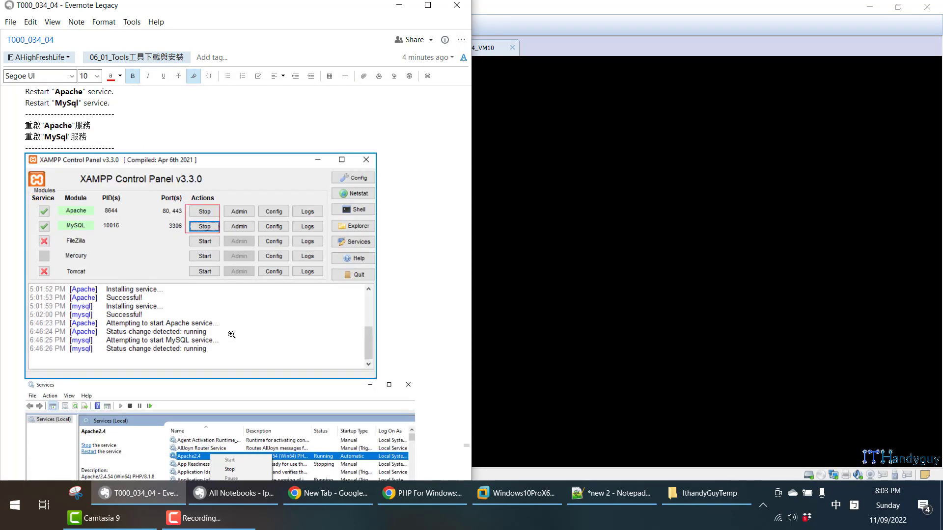
{"action": "scroll", "coordinate": [202, 329], "scroll_direction": "up", "scroll_amount": 3}
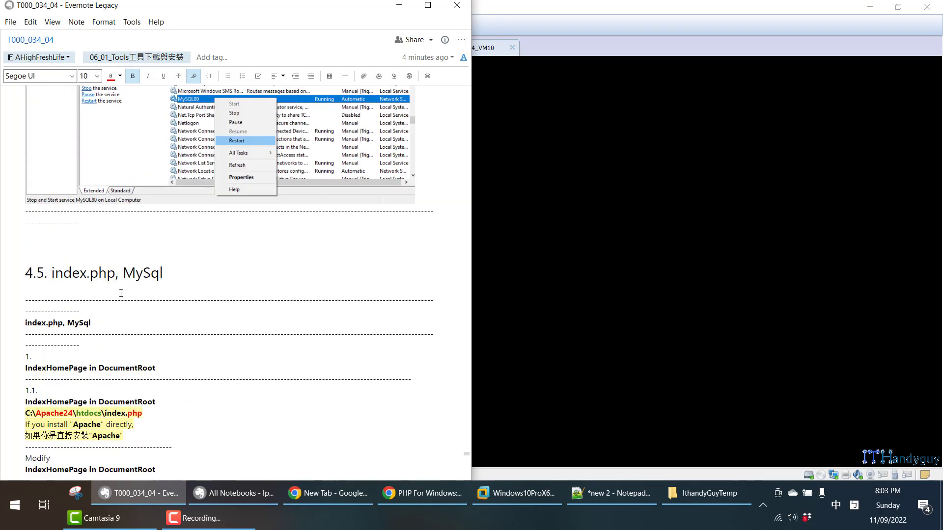
{"action": "scroll", "coordinate": [120, 293], "scroll_direction": "down", "scroll_amount": 1}
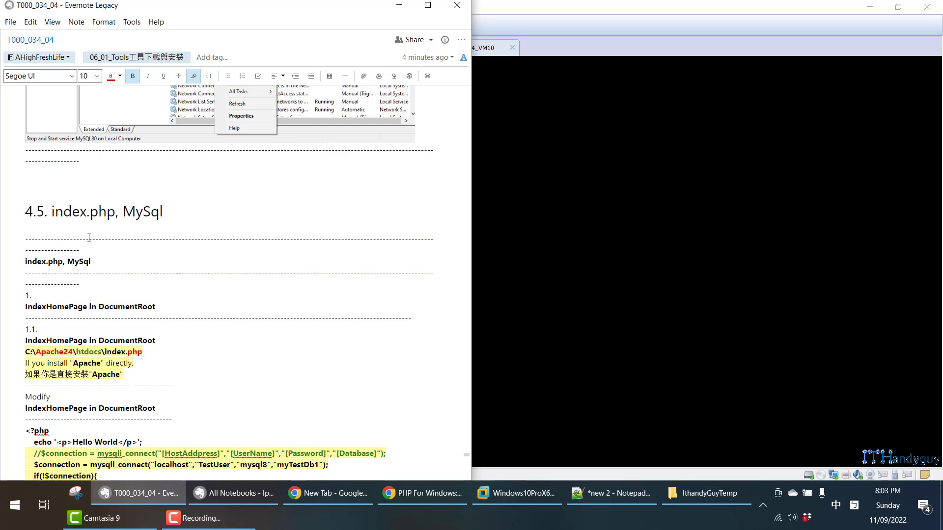
- Return to VMware Workstation, sign in to the second virtual machine, and display the third one with the phpinfo page
{"action": "left_click", "coordinate": [471, 33]}
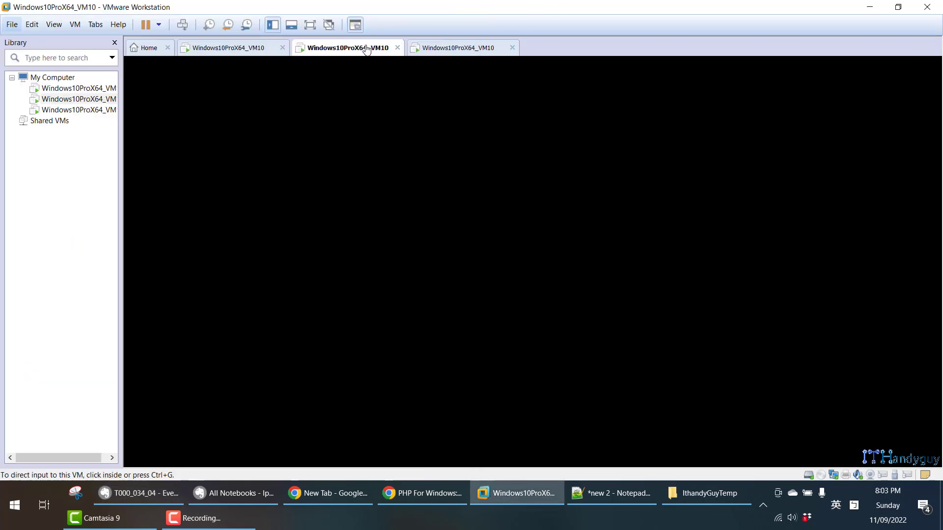
{"action": "left_click", "coordinate": [396, 175]}
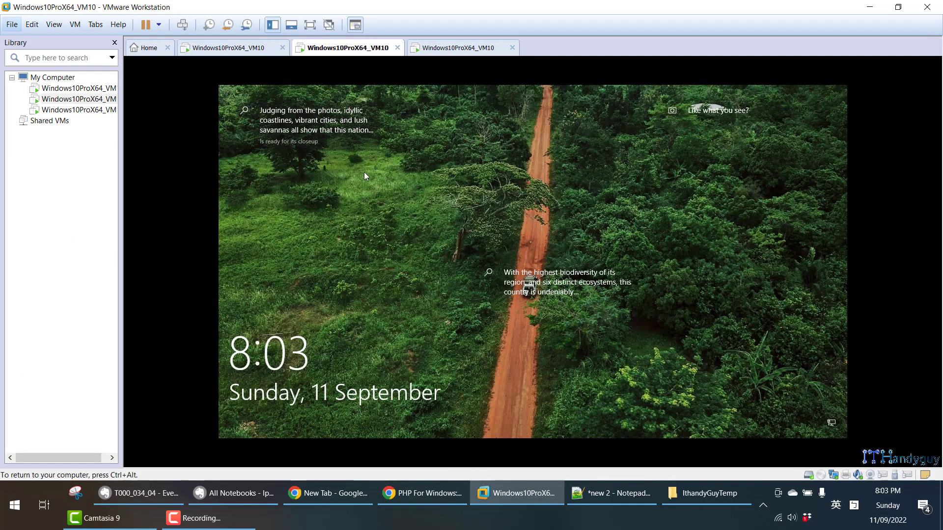
{"action": "left_click", "coordinate": [436, 253]}
{"action": "left_click", "coordinate": [540, 293]}
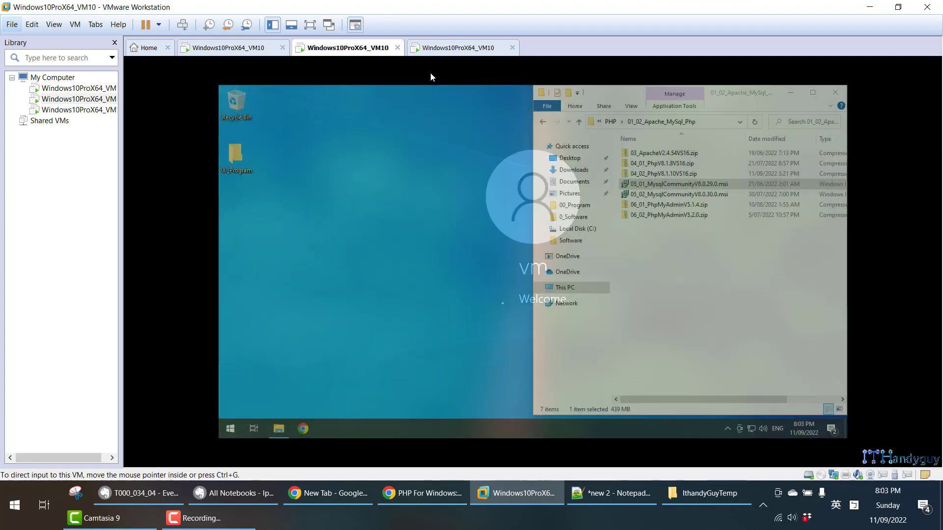
{"action": "left_click", "coordinate": [444, 47]}
{"action": "left_click", "coordinate": [260, 212]}
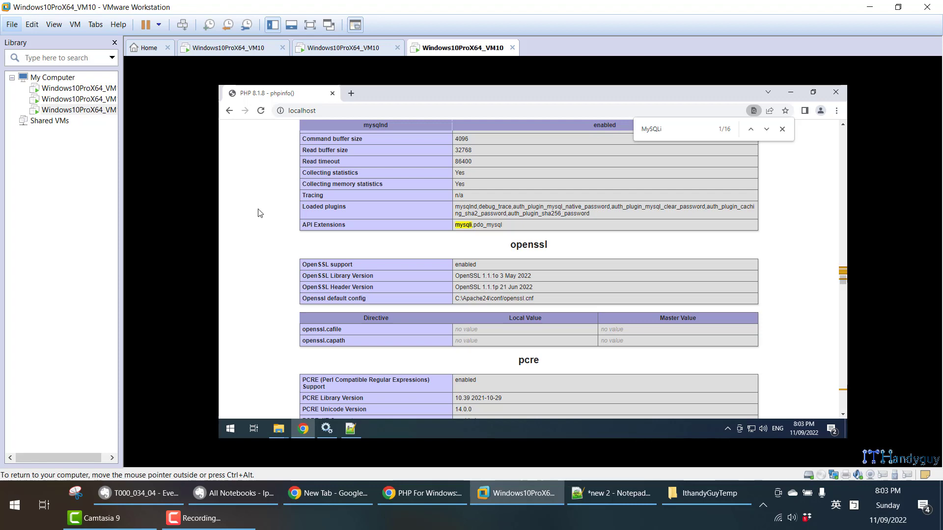
- Read the mysqli_connect code for C:\Apache24\htdocs\index.php in Evernote section 4.5, and return to VMware Workstation
{"action": "left_click", "coordinate": [139, 493]}
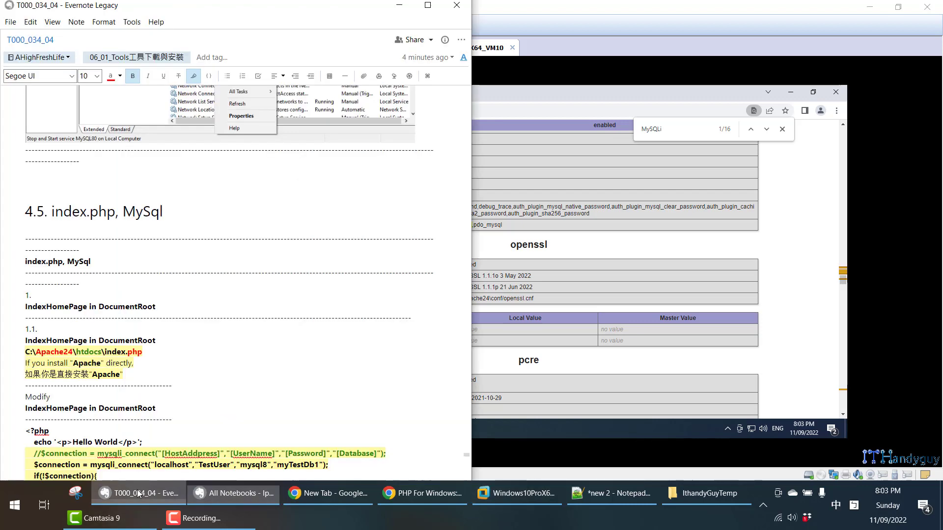
{"action": "scroll", "coordinate": [87, 275], "scroll_direction": "down", "scroll_amount": 5}
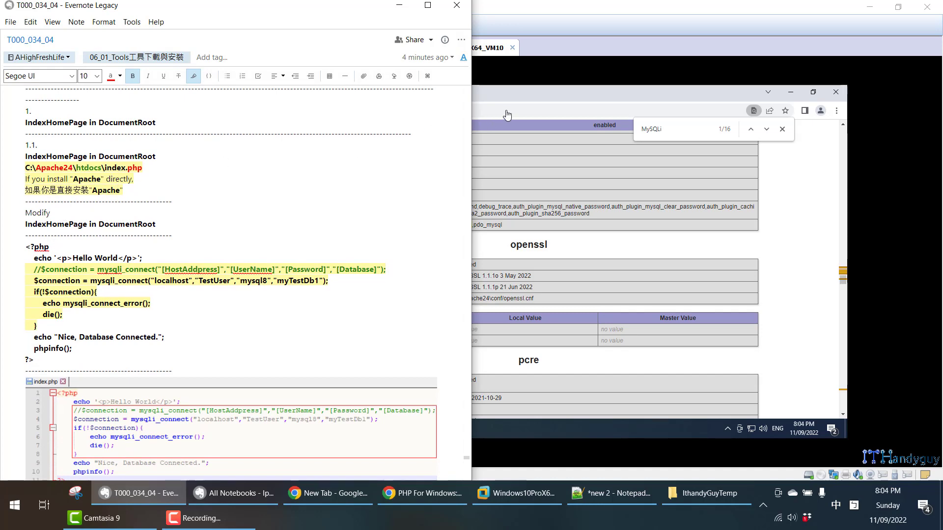
{"action": "left_click", "coordinate": [479, 146]}
- Open C:\Apache24\htdocs\index.php in Notepad++ on the third virtual machine
{"action": "mouse_move", "coordinate": [287, 430]}
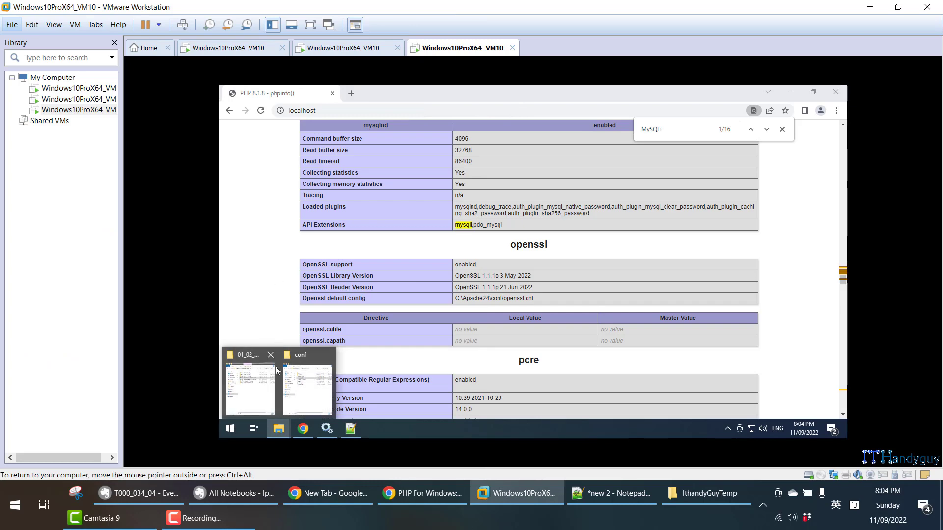
{"action": "left_click", "coordinate": [276, 367]}
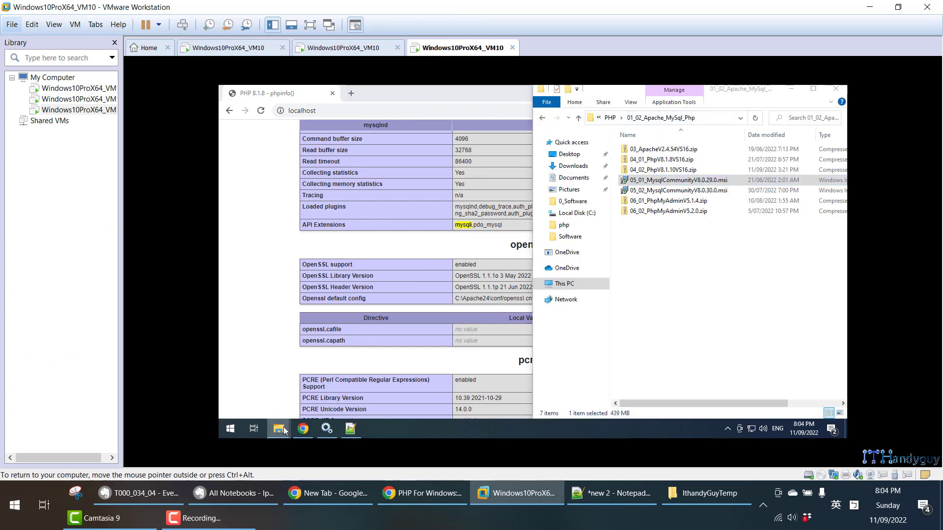
{"action": "left_click", "coordinate": [297, 367]}
{"action": "left_click", "coordinate": [264, 123]}
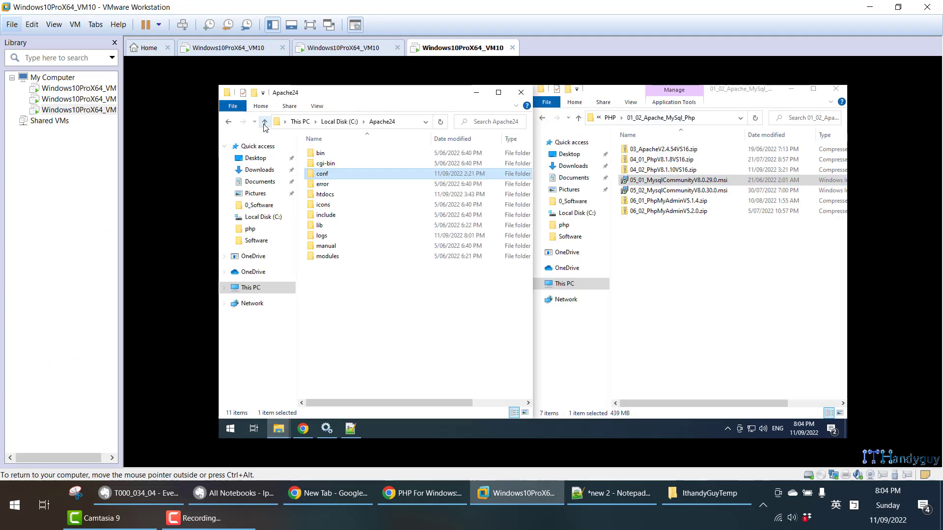
{"action": "left_click", "coordinate": [326, 195]}
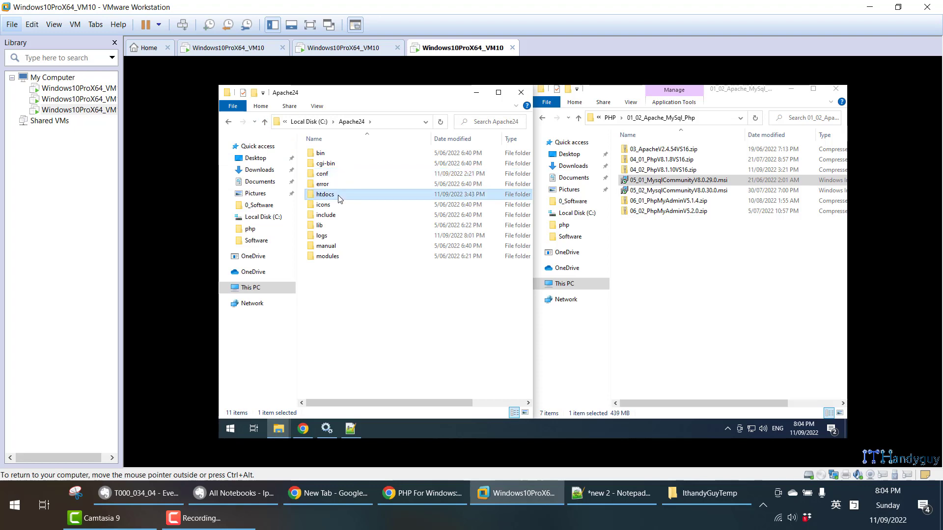
{"action": "double_click", "coordinate": [325, 195]}
{"action": "left_click", "coordinate": [323, 153]}
{"action": "right_click", "coordinate": [329, 154]}
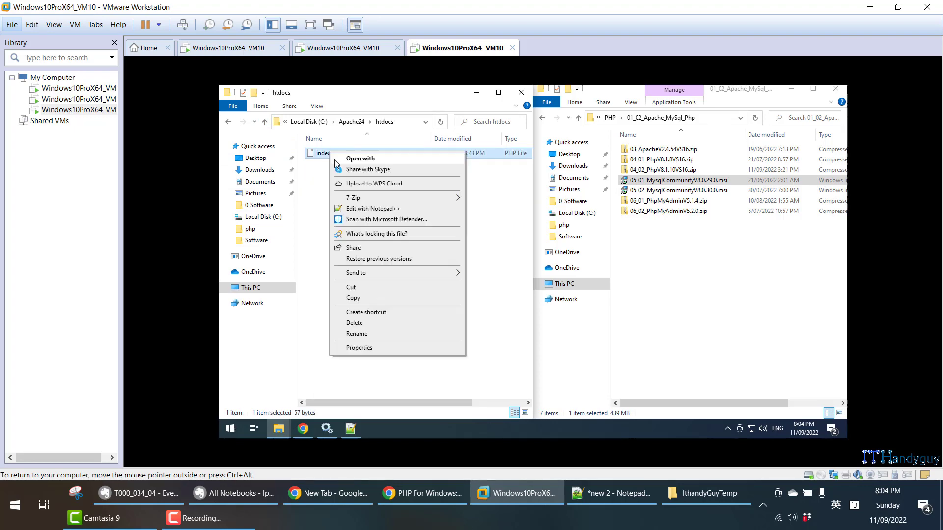
{"action": "left_click", "coordinate": [373, 208]}
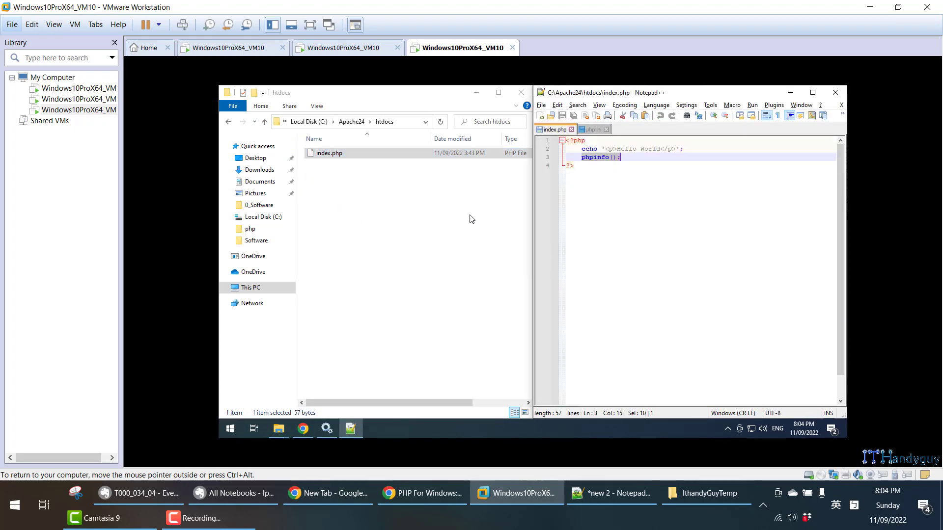
- Minimize the htdocs folder window, and place the localhost phpinfo page, showing its beginning, beside the index.php editor
{"action": "left_click", "coordinate": [475, 93]}
{"action": "left_click", "coordinate": [262, 214]}
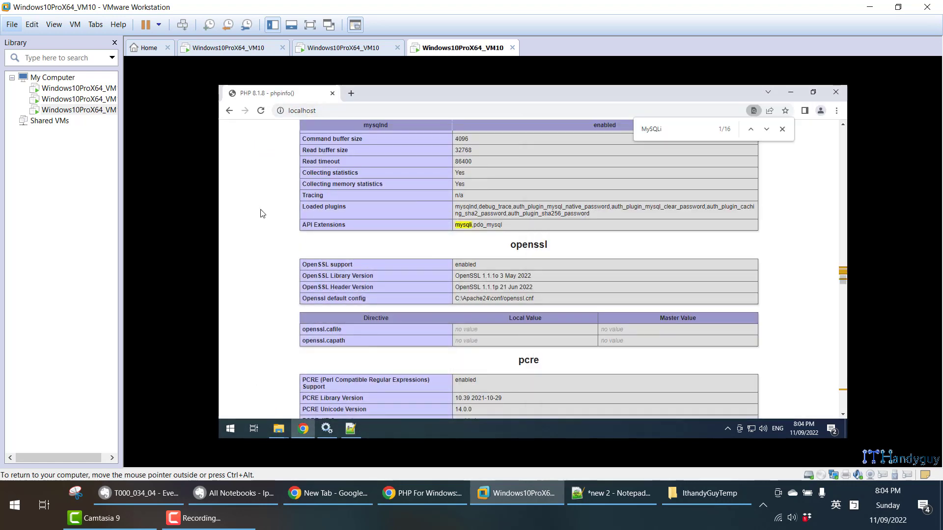
{"action": "key", "text": "ctrl+Home"}
{"action": "key", "text": "super+Left"}
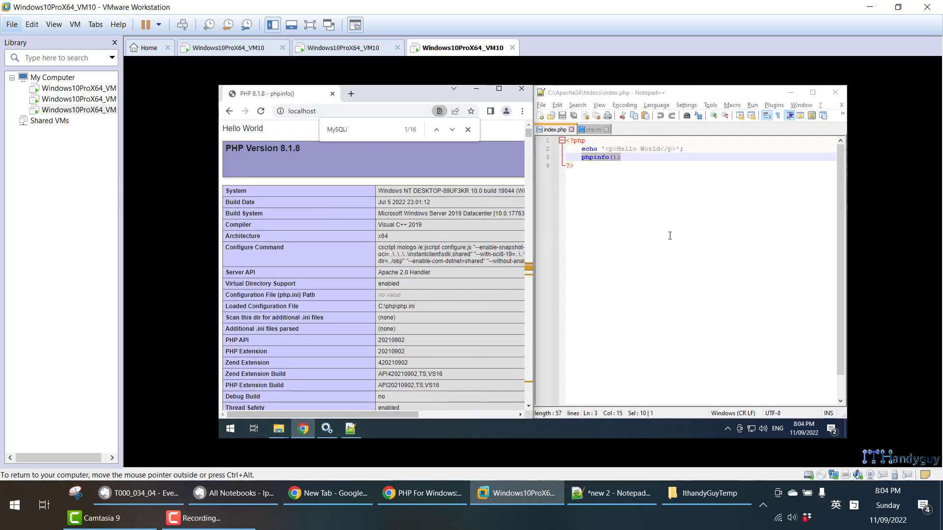
- Compare the echo Hello World and phpinfo() lines of index.php with their output on the localhost page, closing the page's text search
{"action": "left_click_drag", "start_coordinate": [579, 149], "coordinate": [674, 148]}
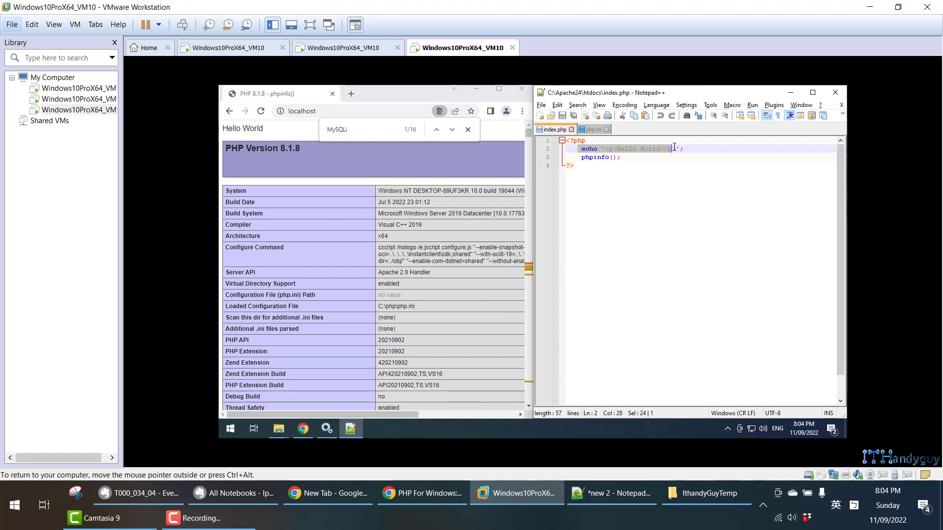
{"action": "left_click", "coordinate": [468, 129]}
{"action": "left_click_drag", "start_coordinate": [221, 128], "coordinate": [275, 132]}
{"action": "left_click", "coordinate": [588, 157]}
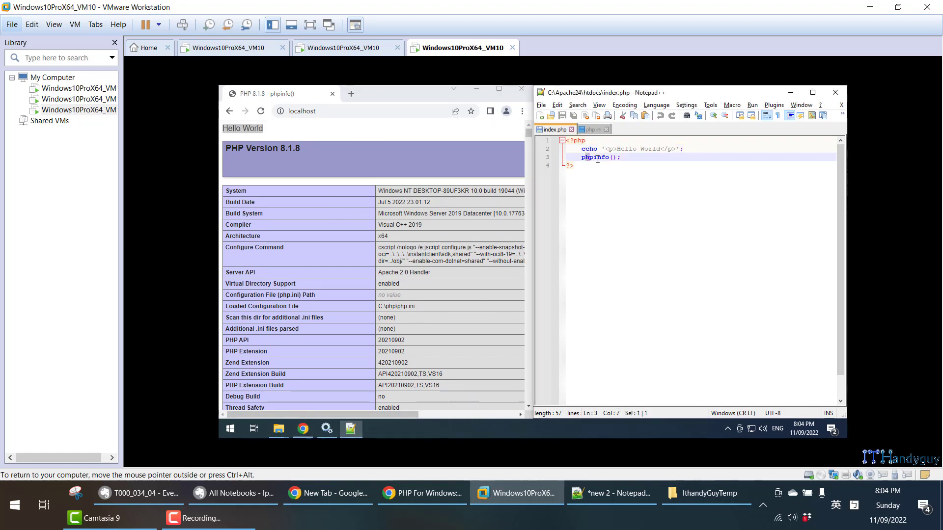
{"action": "left_click_drag", "start_coordinate": [585, 158], "coordinate": [574, 166]}
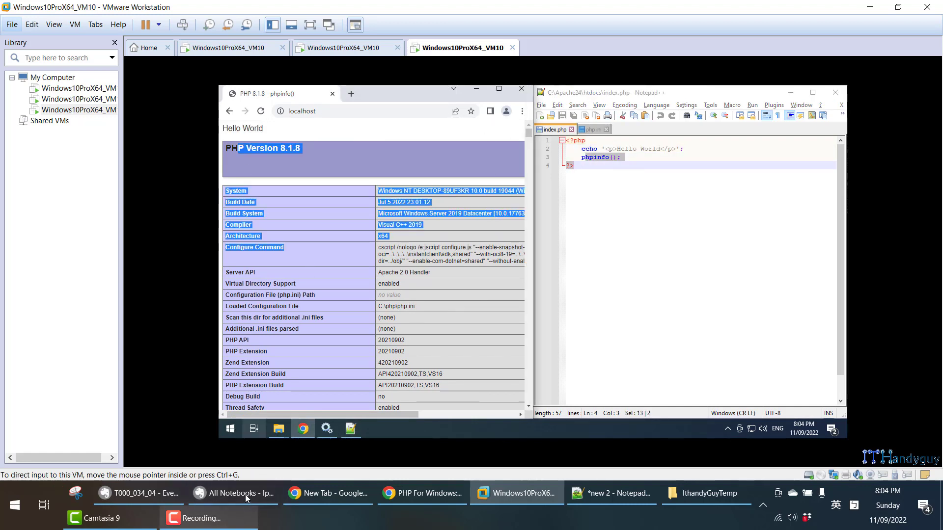
- Replace all of index.php with the mysqli_connect code copied from the T000_034_04 note in Evernote, including the database password, and save it
{"action": "left_click", "coordinate": [132, 493]}
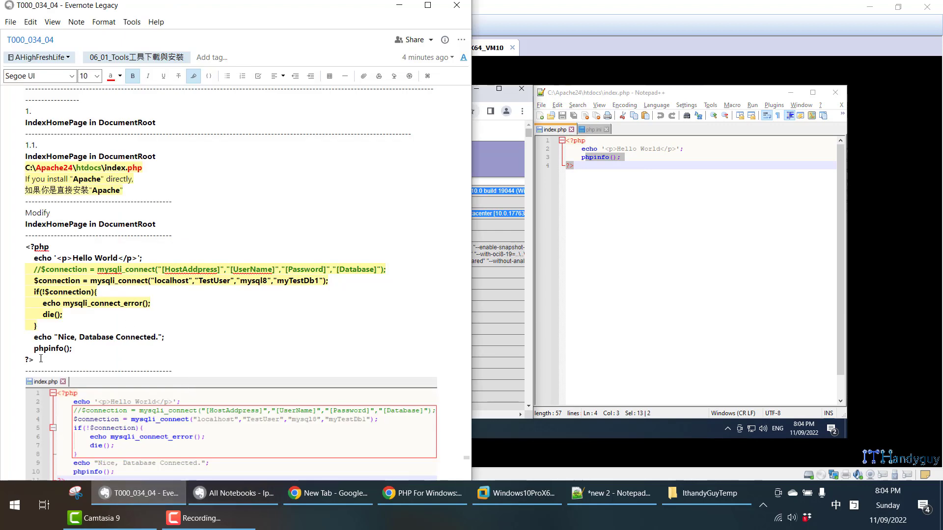
{"action": "left_click_drag", "start_coordinate": [41, 359], "coordinate": [25, 246]}
{"action": "right_click", "coordinate": [51, 275]}
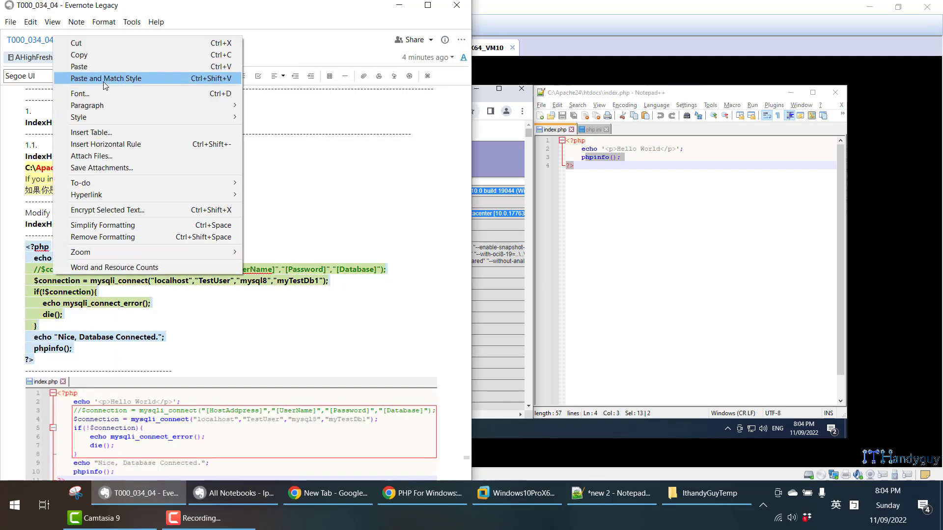
{"action": "left_click", "coordinate": [78, 55]}
{"action": "left_click", "coordinate": [684, 201]}
{"action": "left_click", "coordinate": [634, 169]}
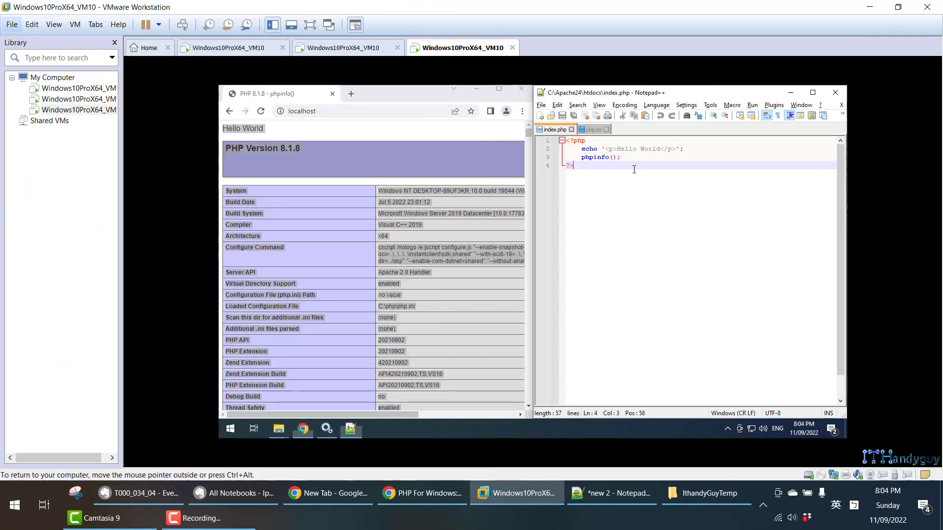
{"action": "key", "text": "ctrl+a"}
{"action": "key", "text": "ctrl+v"}
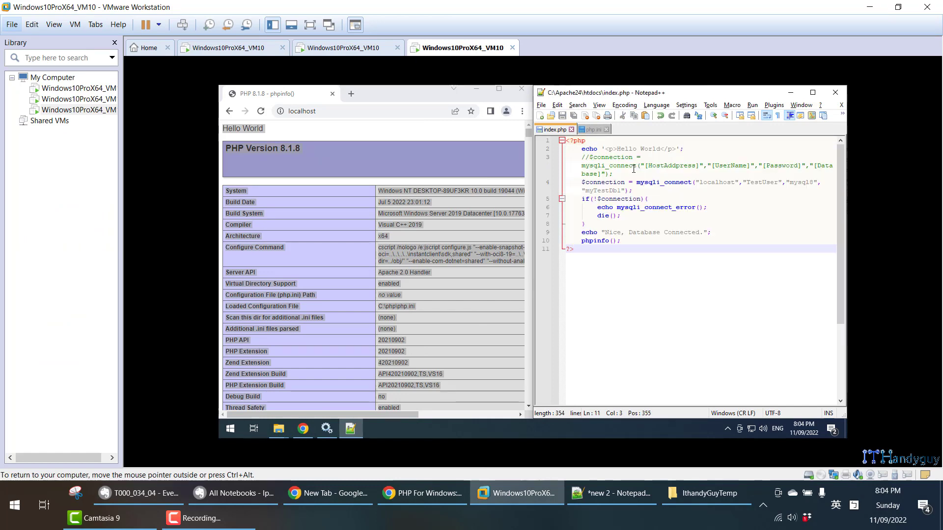
- Examine the echo line and the host, user name, password and database arguments of mysqli_connect in index.php
{"action": "left_click_drag", "start_coordinate": [582, 150], "coordinate": [683, 150]}
{"action": "left_click", "coordinate": [651, 197]}
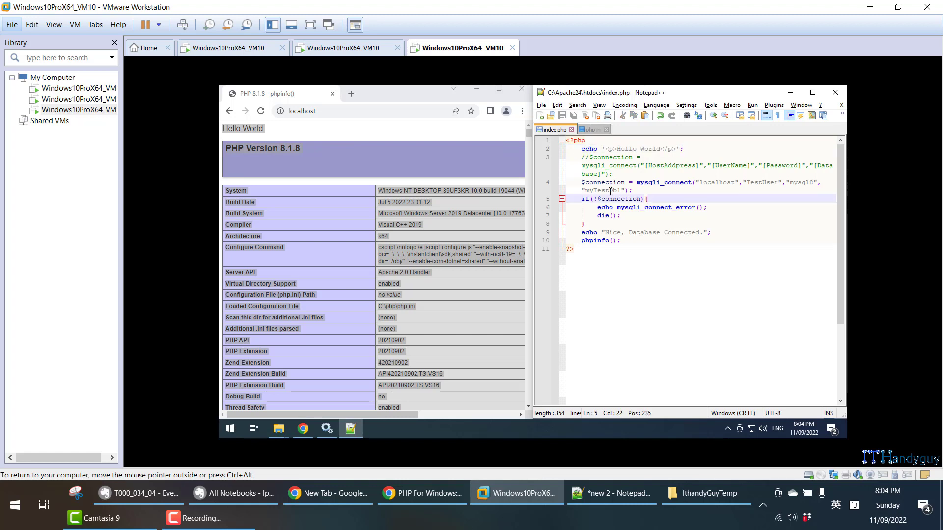
{"action": "left_click_drag", "start_coordinate": [578, 182], "coordinate": [657, 193]}
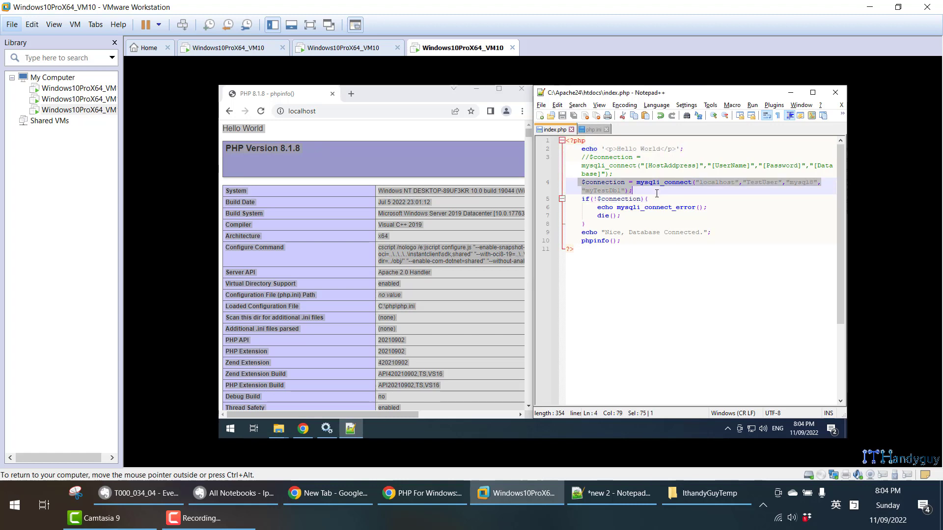
{"action": "double_click", "coordinate": [722, 183]}
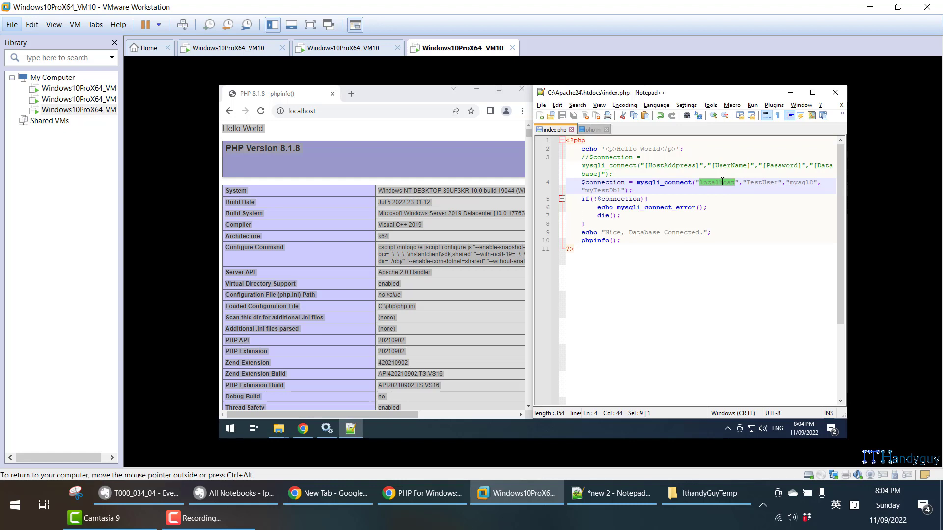
{"action": "double_click", "coordinate": [723, 181]}
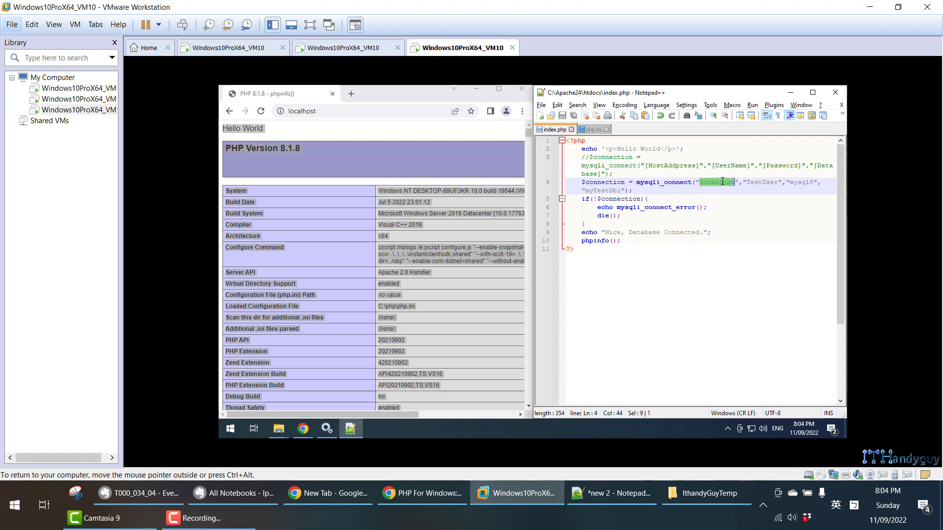
{"action": "left_click", "coordinate": [756, 187]}
{"action": "double_click", "coordinate": [759, 182]}
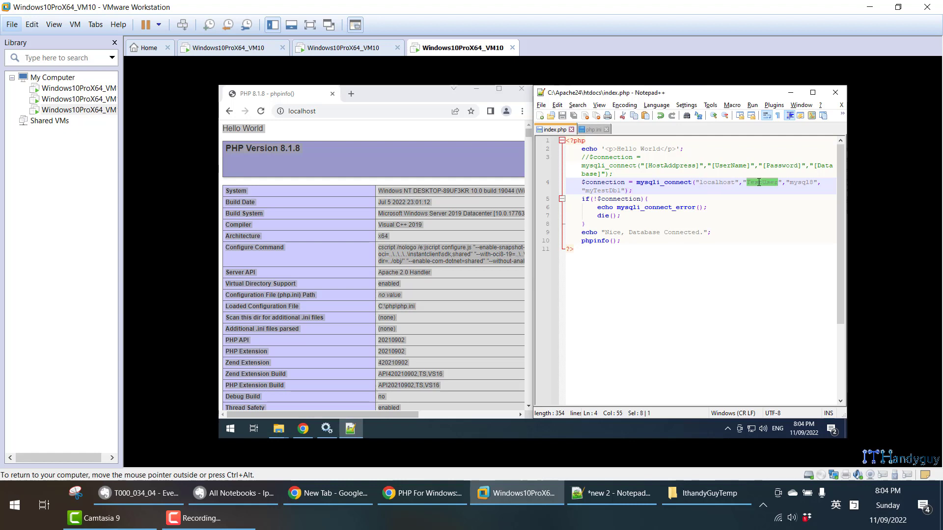
{"action": "left_click", "coordinate": [794, 183]}
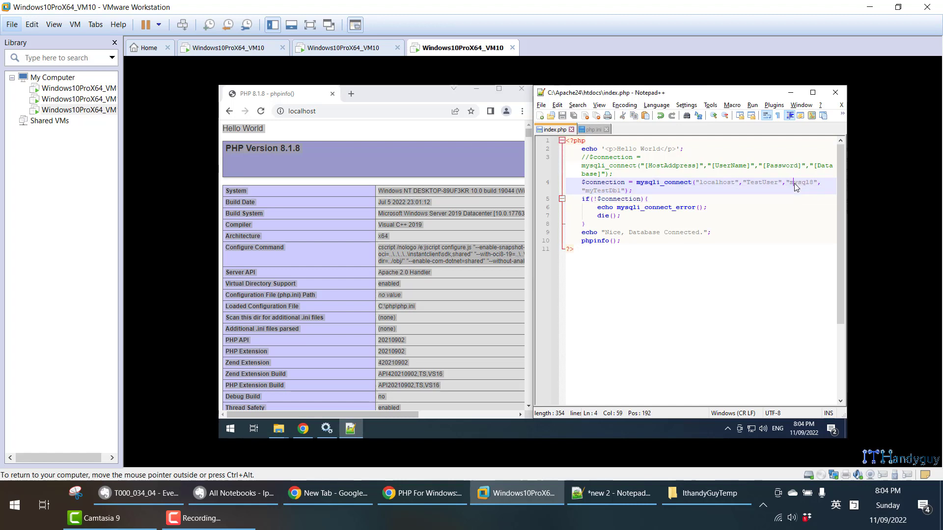
{"action": "double_click", "coordinate": [796, 183]}
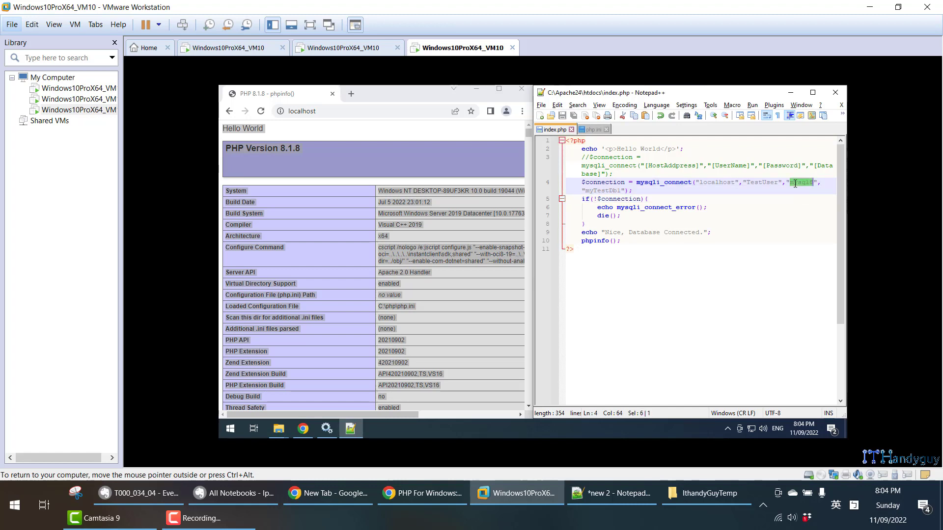
{"action": "left_click", "coordinate": [614, 192]}
{"action": "double_click", "coordinate": [613, 191]}
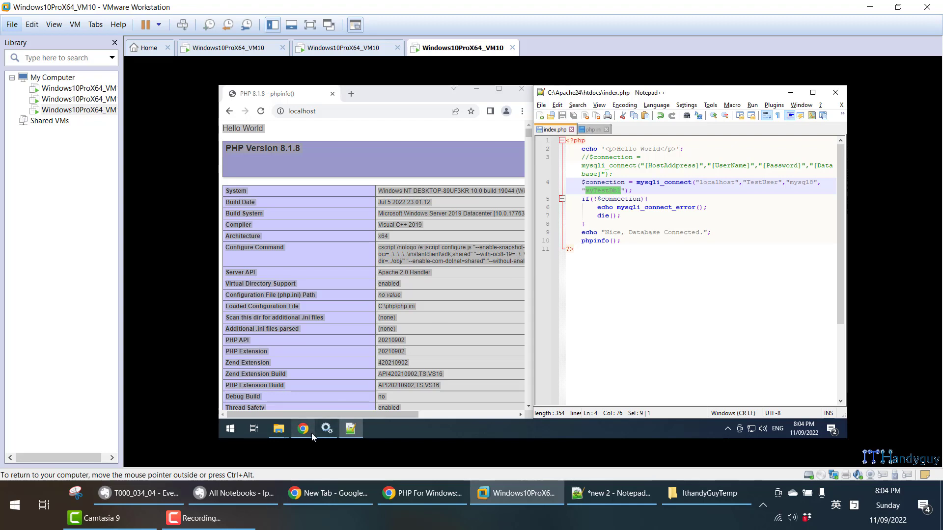
- Open the Local instance MySQL80 connection in MySQL Workbench, check the mytestdb1 schema, and return to index.php
{"action": "key", "text": "super"}
{"action": "key", "text": "super"}
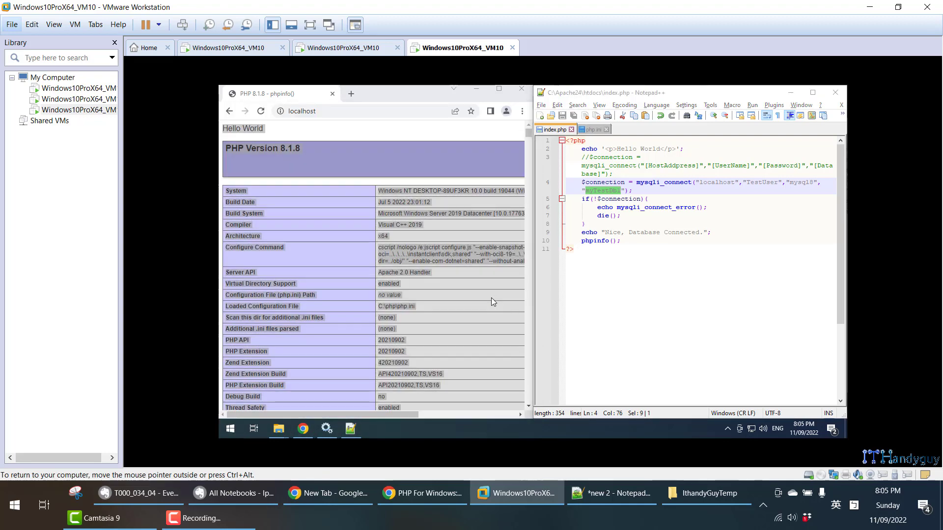
{"action": "key", "text": "super"}
{"action": "type", "text": "wor"}
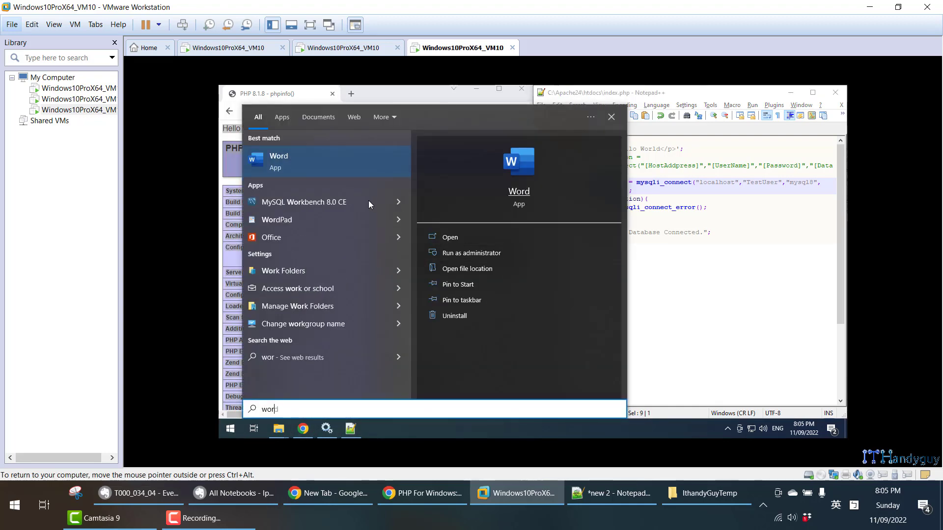
{"action": "key", "text": "Escape"}
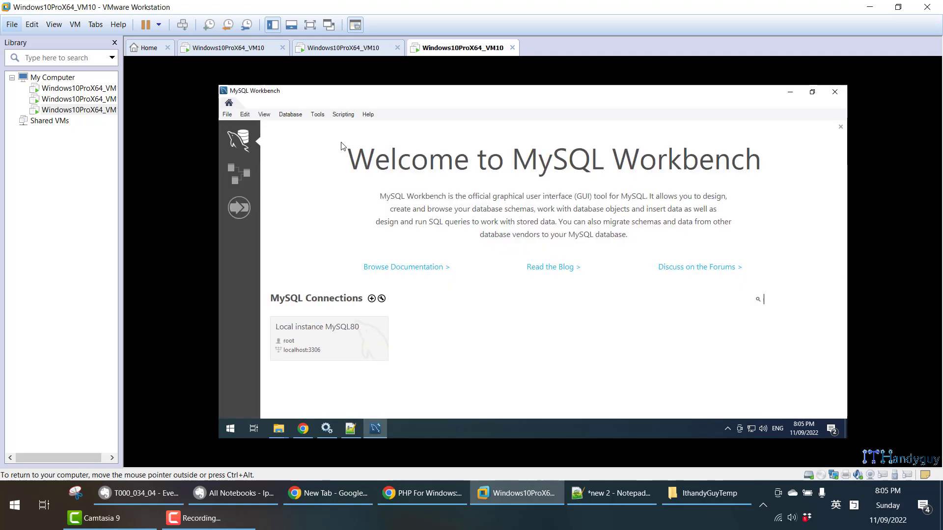
{"action": "left_click", "coordinate": [324, 340]}
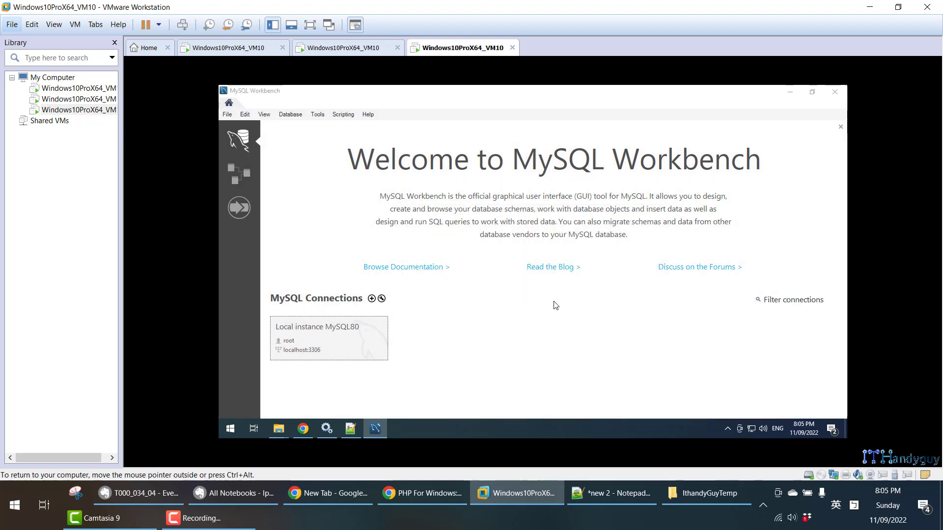
{"action": "key", "text": "Return"}
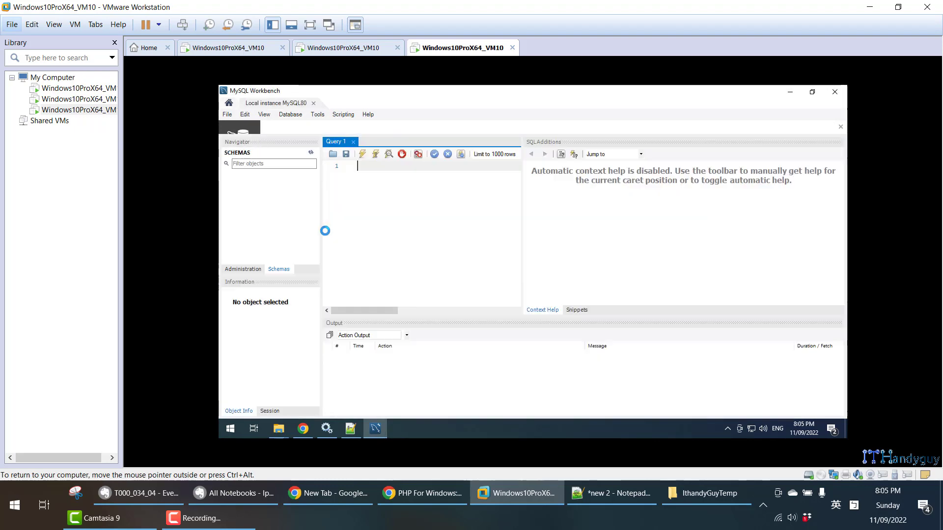
{"action": "left_click", "coordinate": [245, 176]}
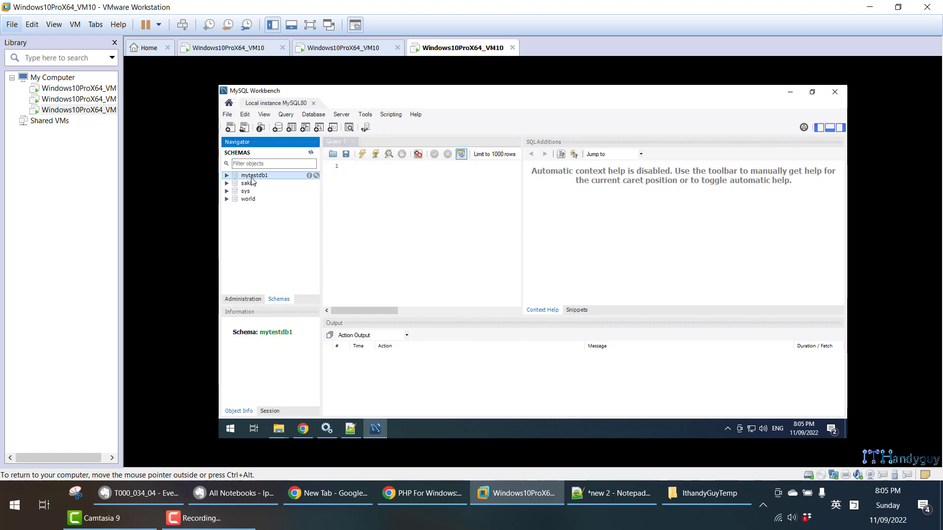
{"action": "left_click", "coordinate": [789, 92]}
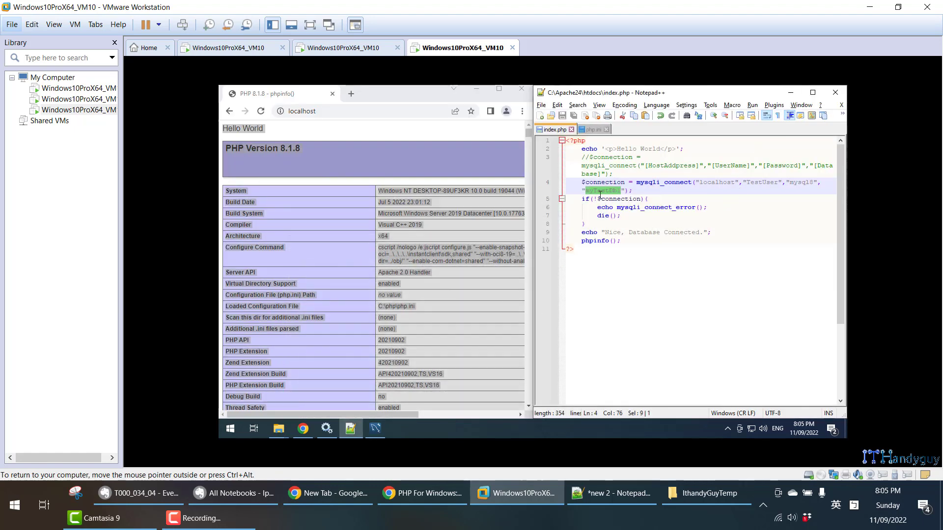
- Examine the database name, the if(!$connection) error block, the "Nice, Database Connected." echo and the phpinfo() line in index.php
{"action": "double_click", "coordinate": [603, 193]}
{"action": "left_click_drag", "start_coordinate": [634, 192], "coordinate": [709, 208]}
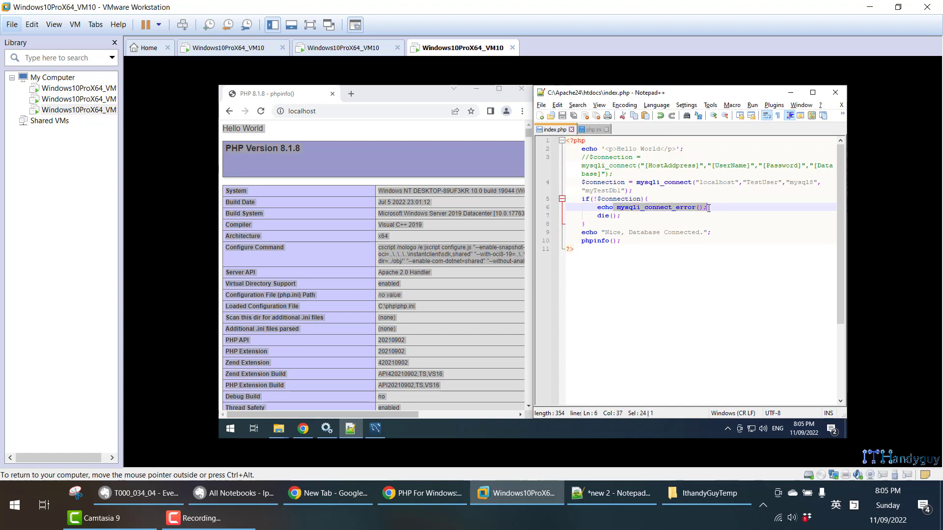
{"action": "left_click_drag", "start_coordinate": [597, 216], "coordinate": [629, 217]}
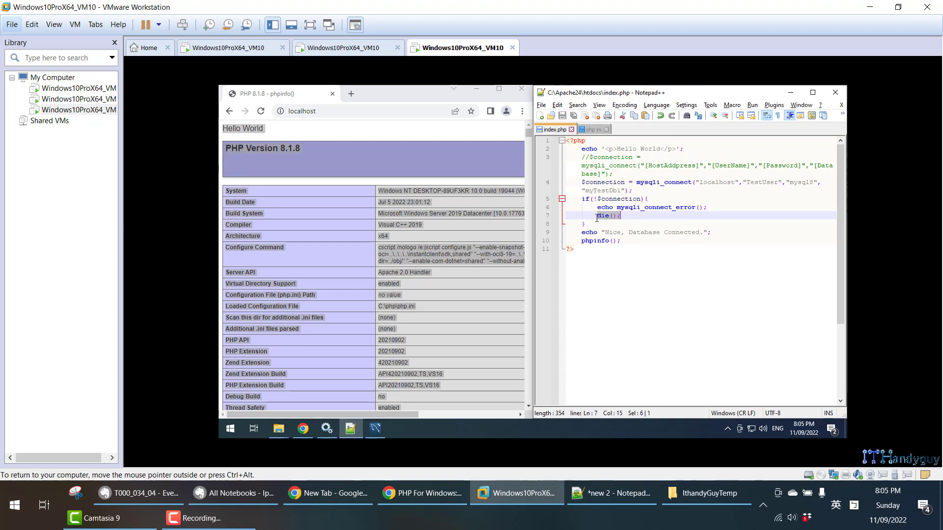
{"action": "left_click_drag", "start_coordinate": [584, 226], "coordinate": [548, 200]}
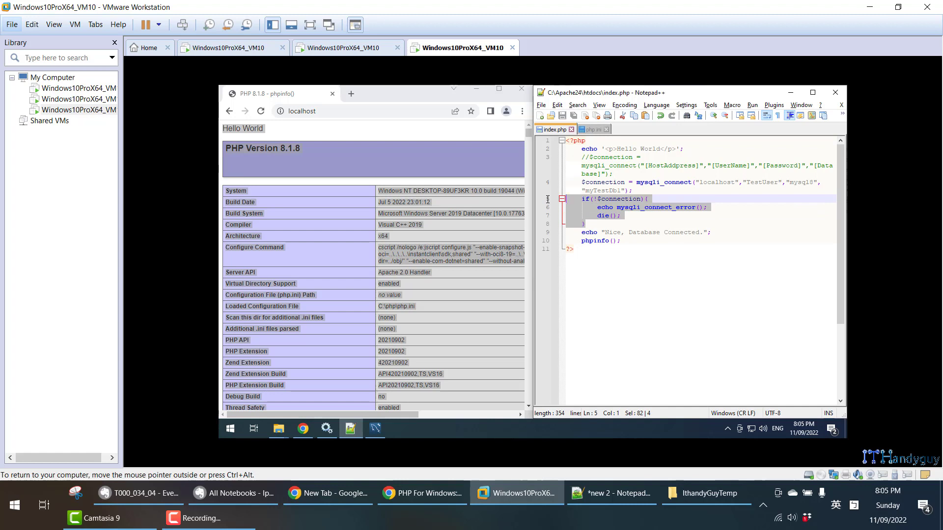
{"action": "left_click_drag", "start_coordinate": [580, 233], "coordinate": [723, 233]}
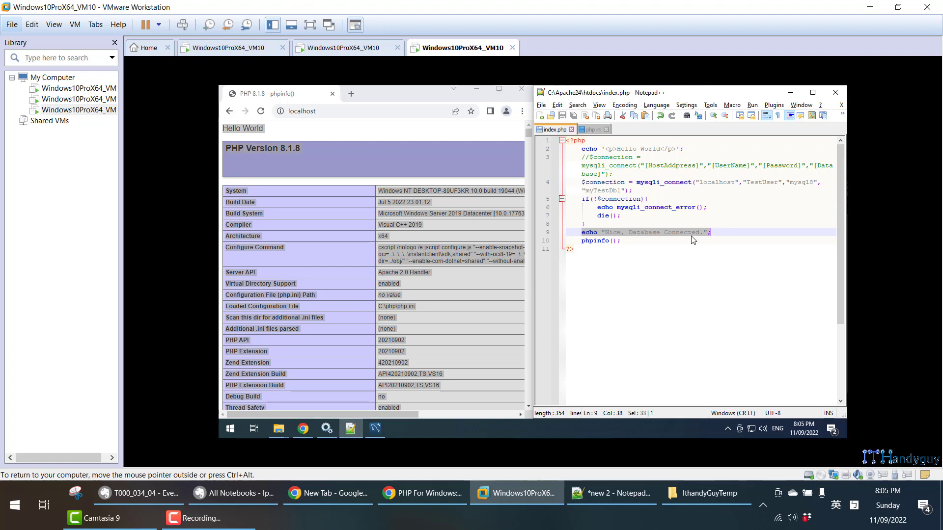
{"action": "left_click_drag", "start_coordinate": [581, 240], "coordinate": [632, 241]}
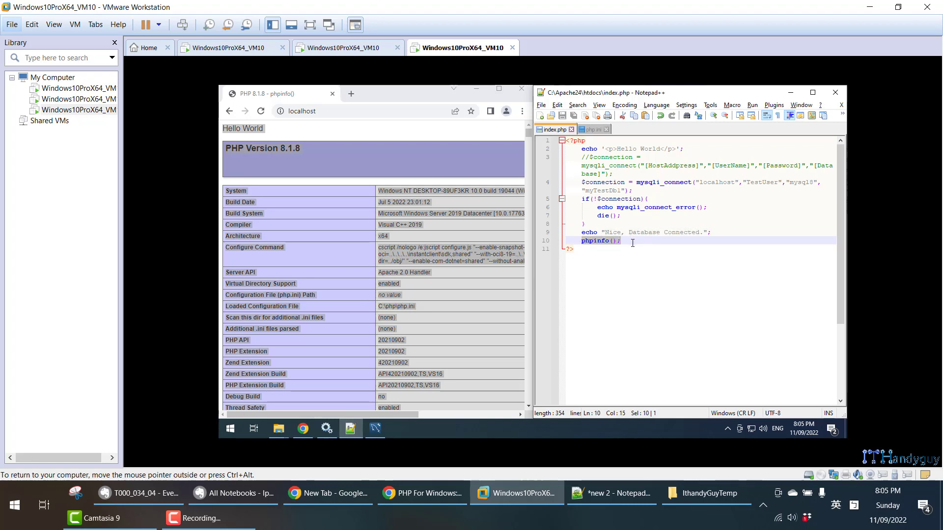
- Reload the localhost page to test the database connection, and highlight the echoed text below Hello World
{"action": "left_click", "coordinate": [410, 130]}
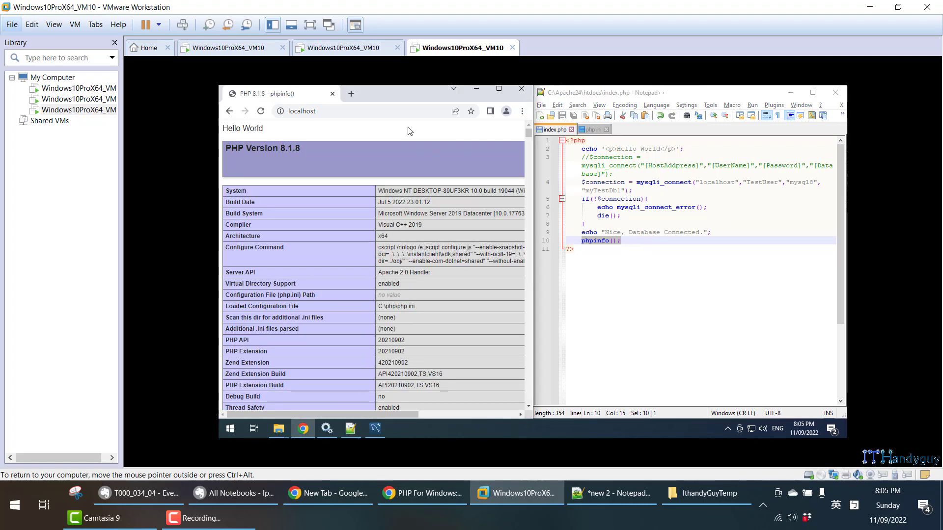
{"action": "key", "text": "F5"}
{"action": "left_click_drag", "start_coordinate": [321, 146], "coordinate": [223, 143]}
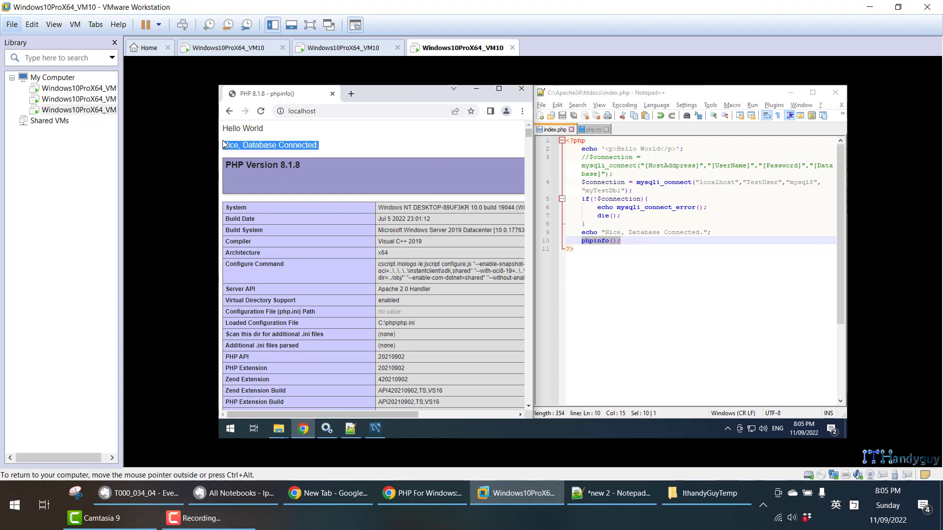
- Replace the last character of the mysqli_connect password argument with a wrong one, save index.php and reload the localhost page
{"action": "left_click", "coordinate": [816, 184]}
{"action": "key", "text": "shift+Left"}
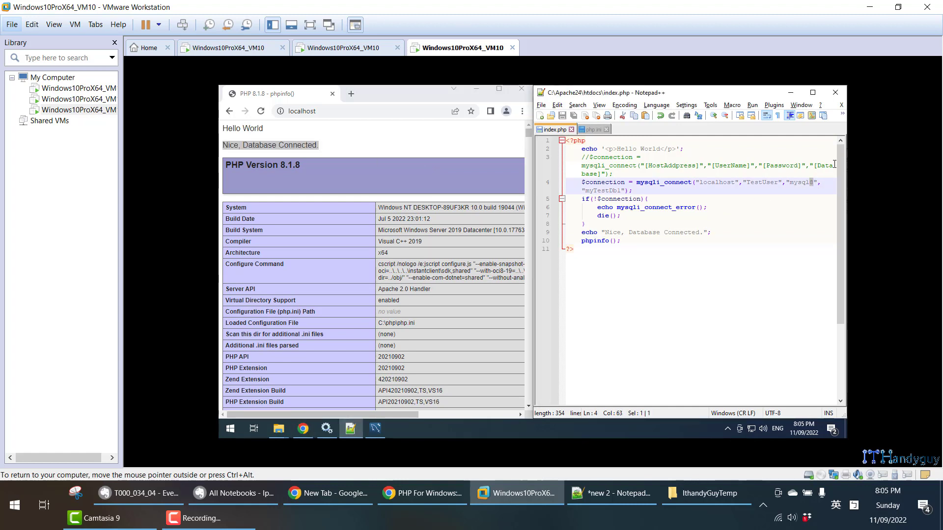
{"action": "type", "text": "9"}
{"action": "key", "text": "ctrl+s"}
{"action": "left_click", "coordinate": [473, 147]}
{"action": "key", "text": "F5"}
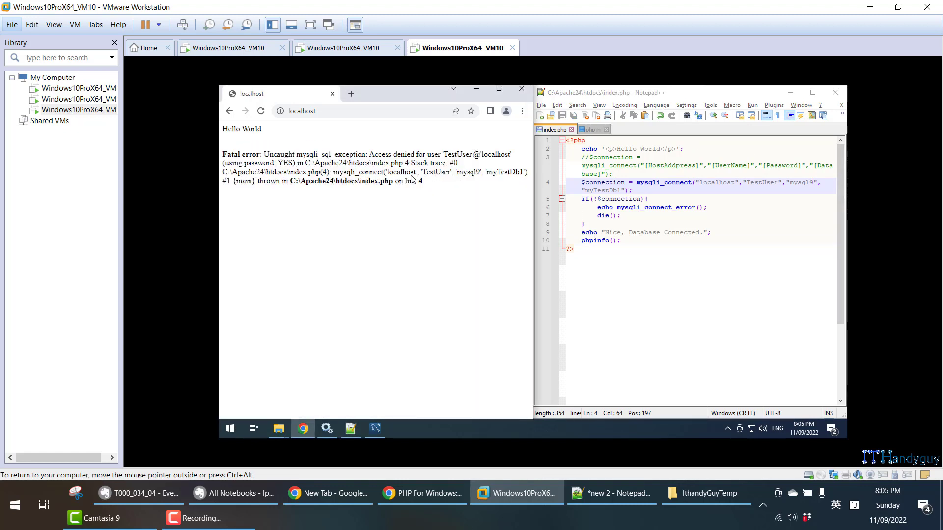
- Examine the error text on the localhost page and the die() line in index.php
{"action": "left_click_drag", "start_coordinate": [423, 181], "coordinate": [233, 153]}
{"action": "left_click_drag", "start_coordinate": [597, 216], "coordinate": [629, 218]}
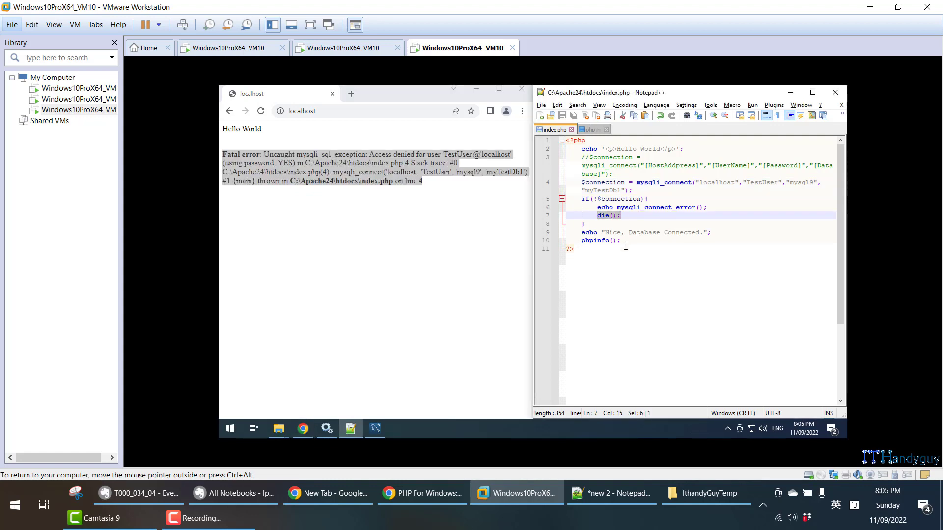
{"action": "left_click", "coordinate": [476, 228]}
- Restore the correct password argument in mysqli_connect, save index.php and reload the localhost page
{"action": "left_click", "coordinate": [814, 182]}
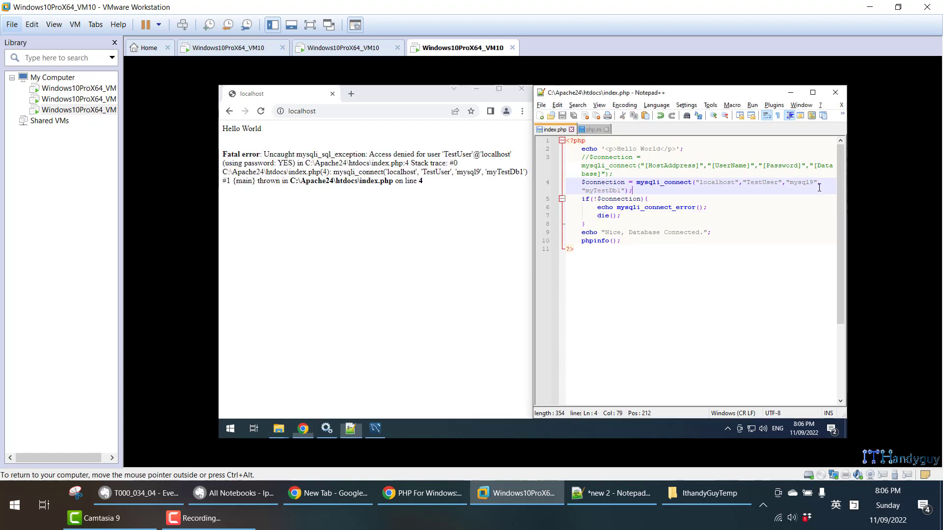
{"action": "key", "text": "BackSpace"}
{"action": "type", "text": "8"}
{"action": "key", "text": "ctrl+s"}
{"action": "left_click", "coordinate": [408, 248]}
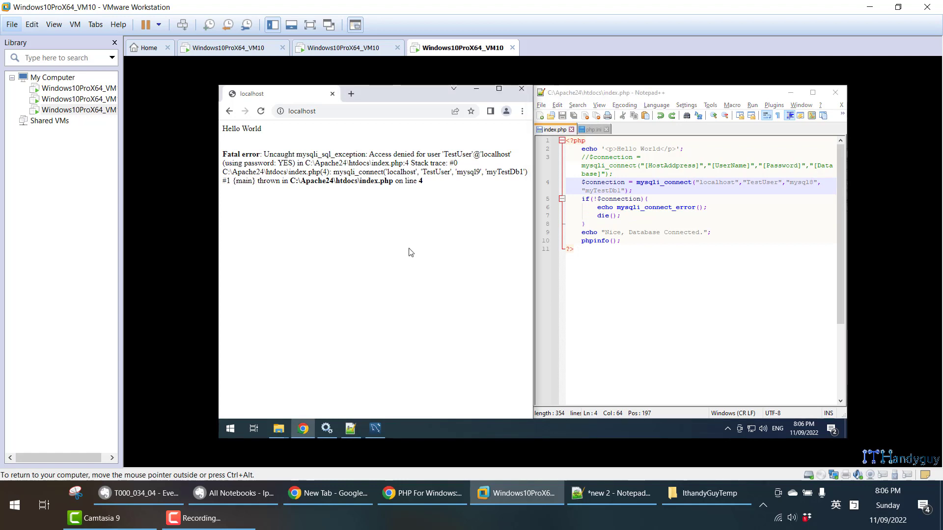
{"action": "key", "text": "F5"}
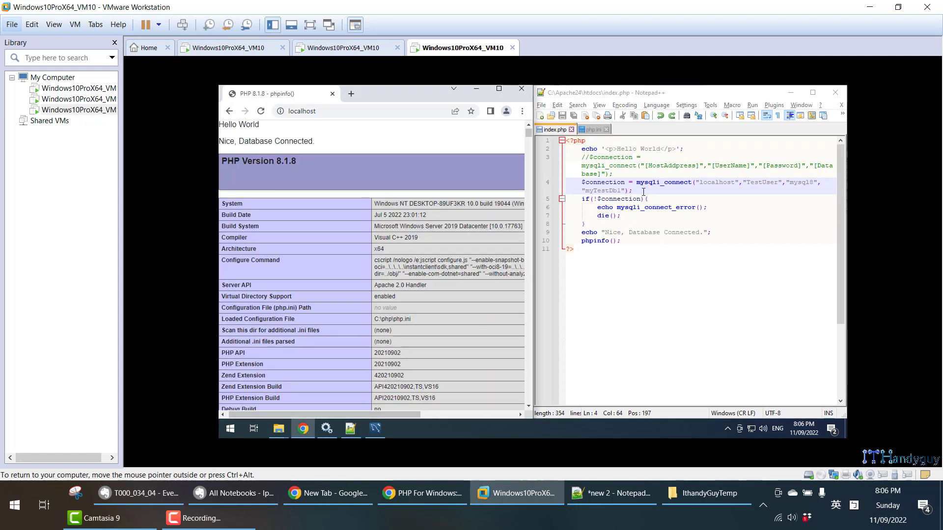
- Highlight the $connection statement in index.php, and check the test addresses in the T000_034_04 note in Evernote before returning to VMware
{"action": "left_click_drag", "start_coordinate": [644, 192], "coordinate": [565, 182]}
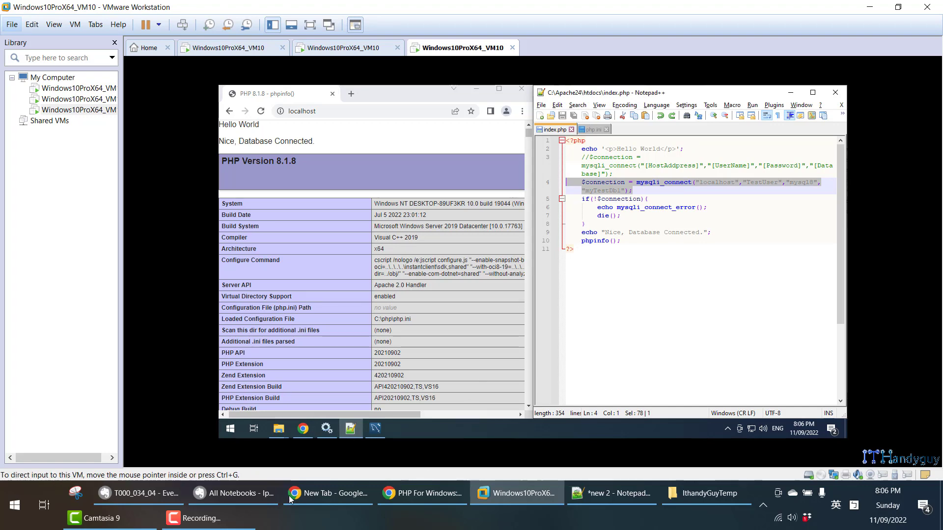
{"action": "left_click", "coordinate": [153, 499]}
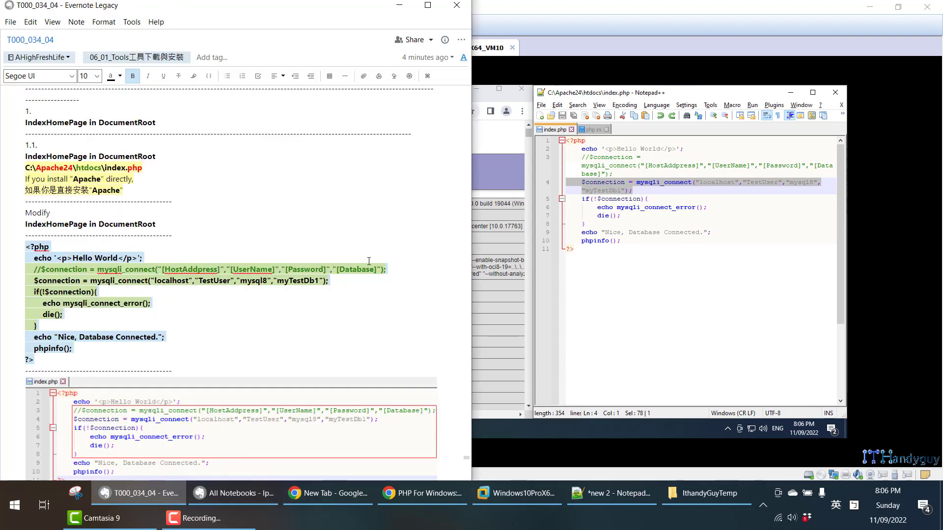
{"action": "scroll", "coordinate": [369, 261], "scroll_direction": "down", "scroll_amount": 10}
{"action": "scroll", "coordinate": [379, 263], "scroll_direction": "up", "scroll_amount": 3}
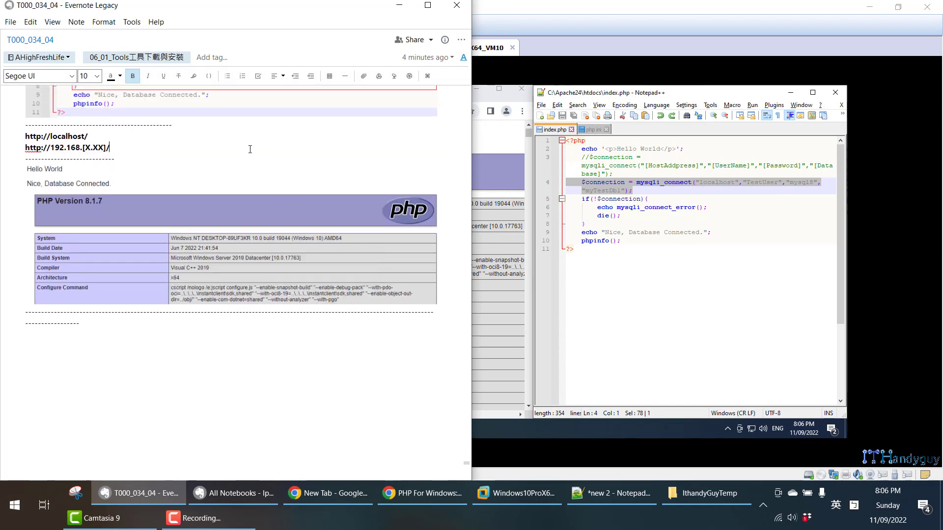
{"action": "left_click", "coordinate": [515, 142]}
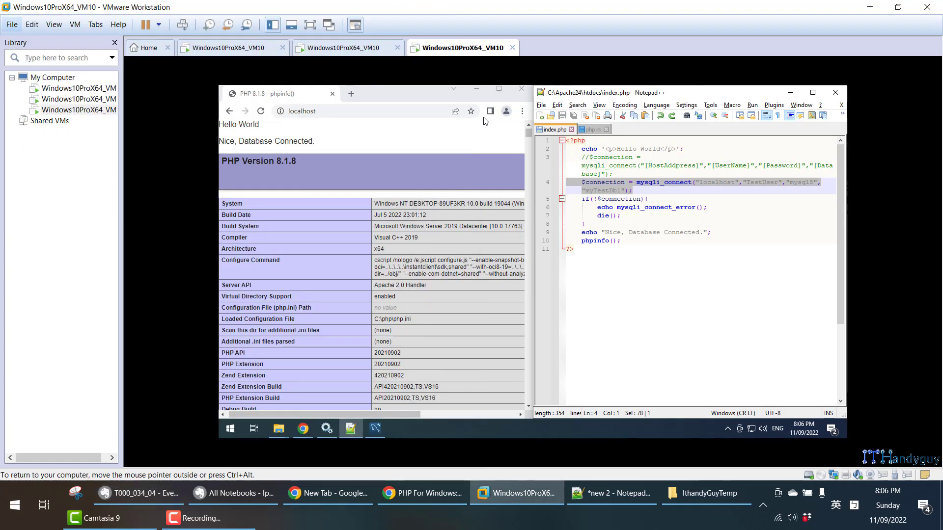
- Open the virtual machine's network connection properties in Windows Settings and find its IPv4 address
{"action": "right_click", "coordinate": [754, 431]}
{"action": "left_click", "coordinate": [754, 422]}
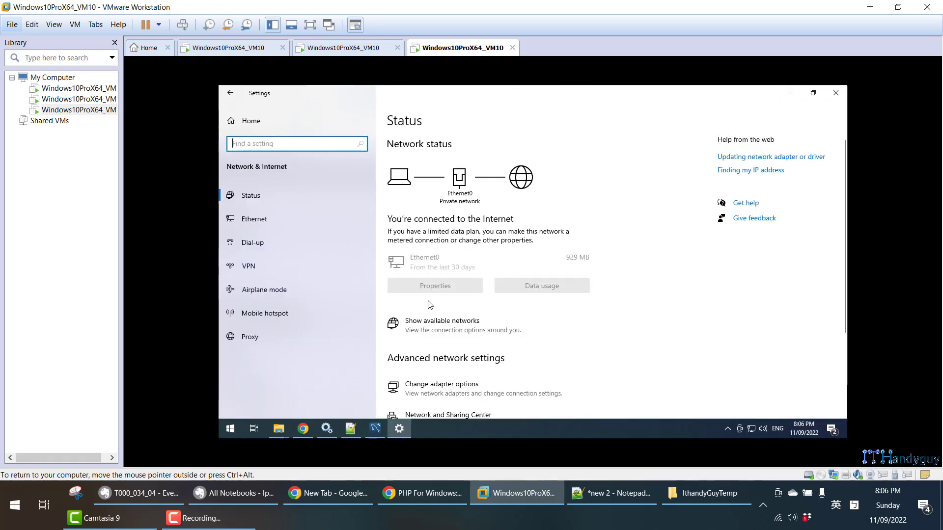
{"action": "left_click", "coordinate": [432, 286]}
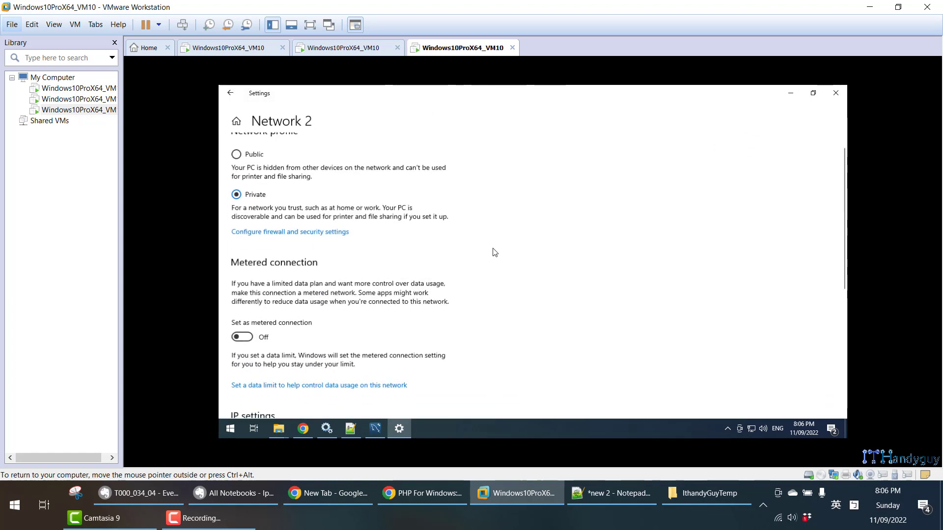
{"action": "scroll", "coordinate": [491, 252], "scroll_direction": "down", "scroll_amount": 5}
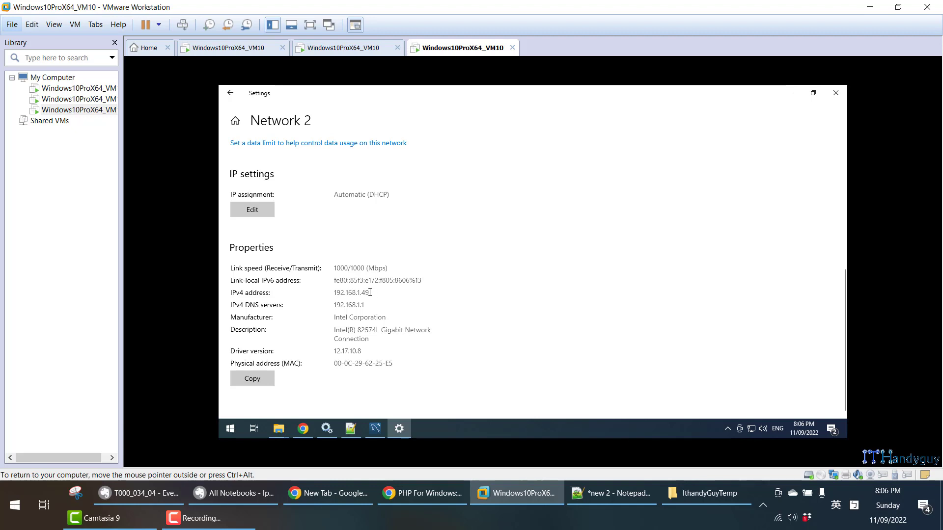
{"action": "left_click_drag", "start_coordinate": [370, 293], "coordinate": [335, 293]}
- Run ipconfig in Command Prompt, copy the IPv4 address, and close Command Prompt and Settings
{"action": "key", "text": "super"}
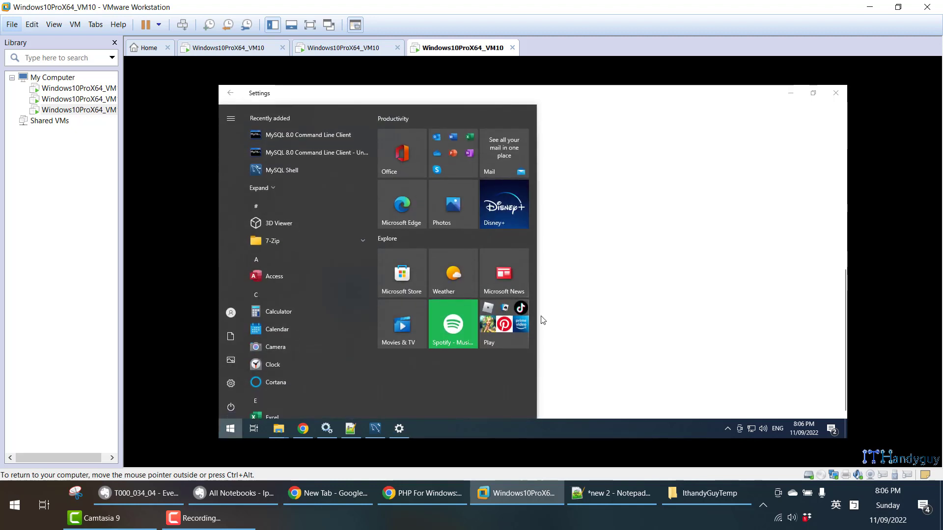
{"action": "type", "text": "cmd"}
{"action": "key", "text": "Return"}
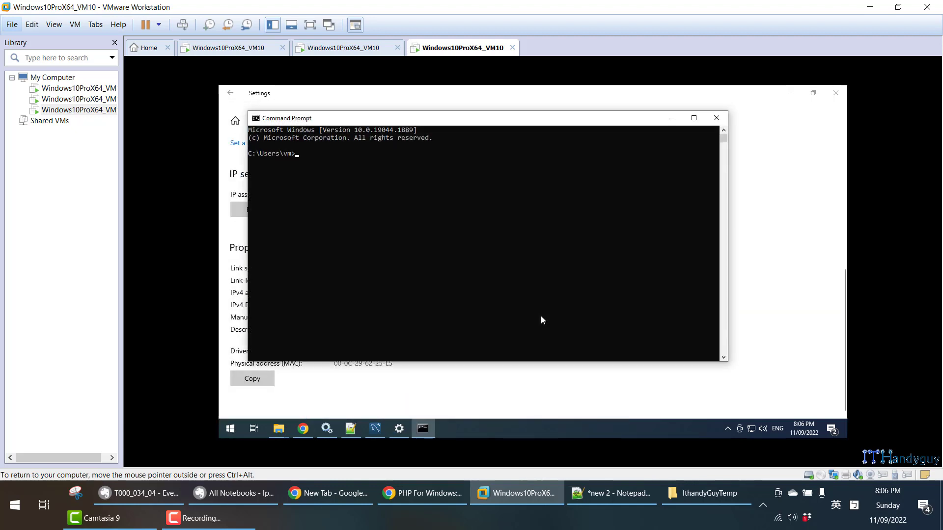
{"action": "type", "text": "ipconfig"}
{"action": "key", "text": "Return"}
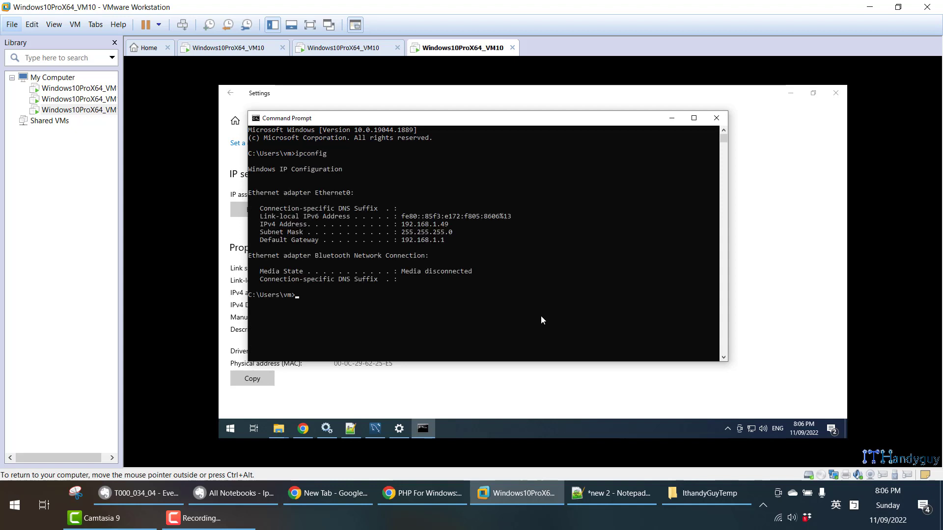
{"action": "left_click_drag", "start_coordinate": [400, 225], "coordinate": [456, 225]}
{"action": "right_click", "coordinate": [457, 225]}
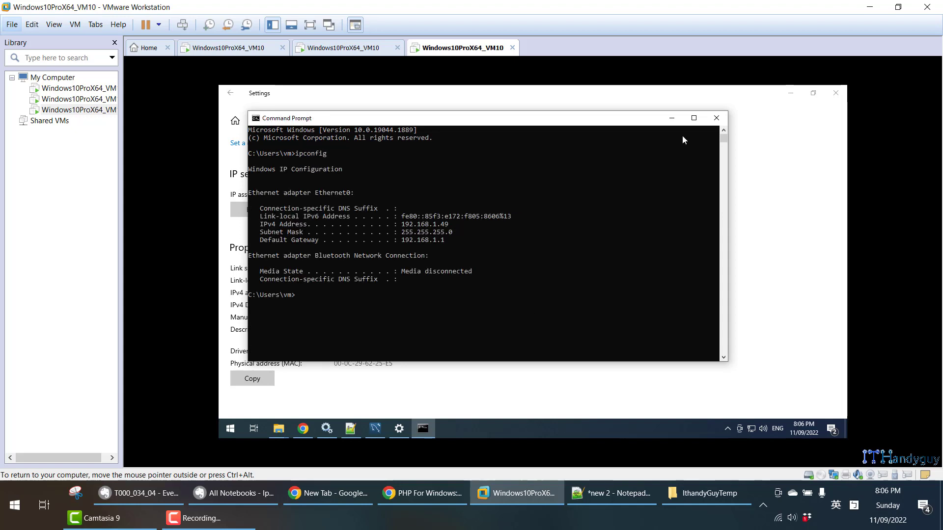
{"action": "left_click", "coordinate": [716, 118]}
{"action": "left_click", "coordinate": [835, 92]}
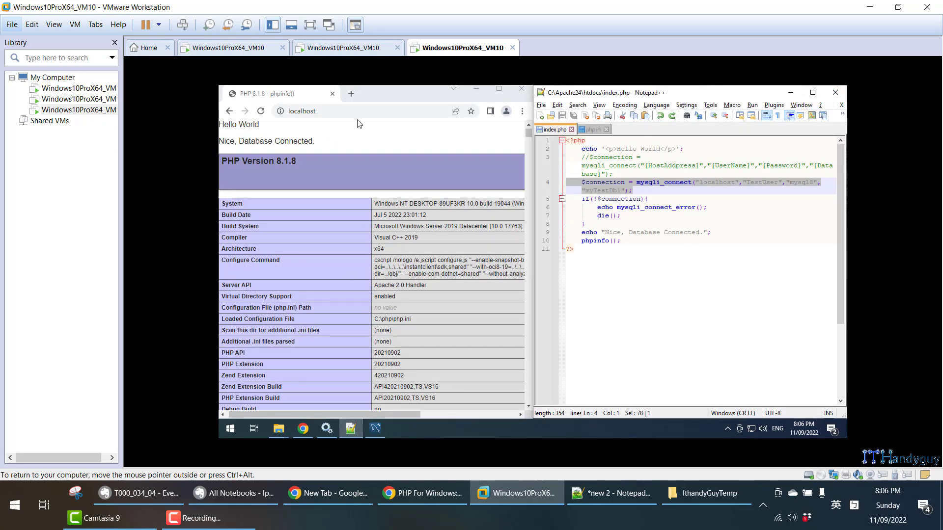
- Load 192.168.1.49 in a new browser tab inside the virtual machine and highlight the text above the PHP version banner
{"action": "left_click", "coordinate": [351, 94]}
{"action": "key", "text": "ctrl+v"}
{"action": "key", "text": "Return"}
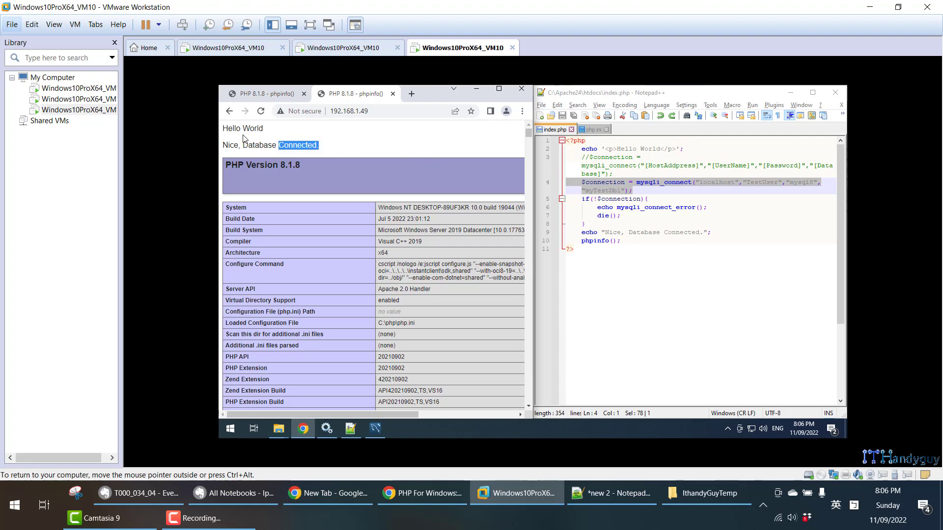
{"action": "left_click_drag", "start_coordinate": [244, 137], "coordinate": [222, 128]}
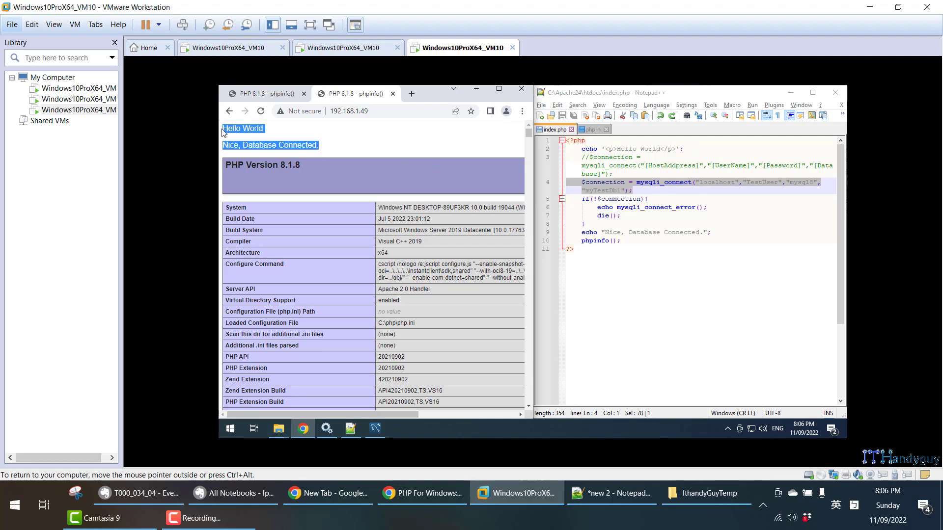
- Load 192.168.1.49 in a new tab of the host computer's Chrome, check the echoed text, close the tab and minimize the browser
{"action": "left_click", "coordinate": [420, 493]}
{"action": "key", "text": "ctrl+t"}
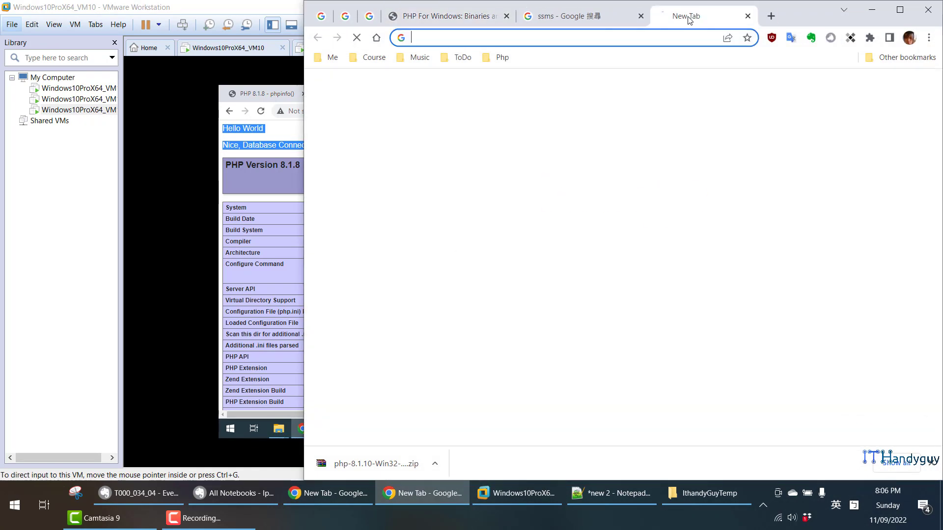
{"action": "key", "text": "ctrl+v"}
{"action": "key", "text": "Return"}
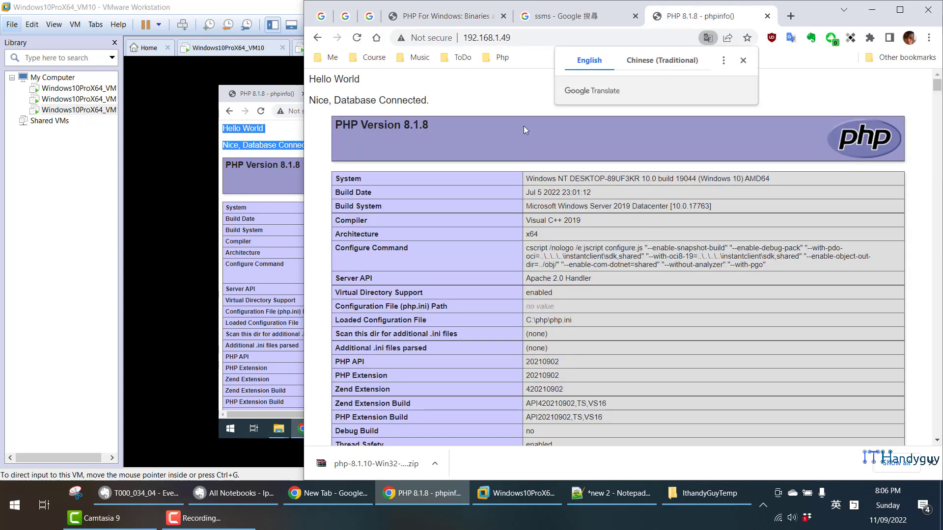
{"action": "left_click", "coordinate": [488, 89]}
{"action": "left_click_drag", "start_coordinate": [430, 101], "coordinate": [308, 74]}
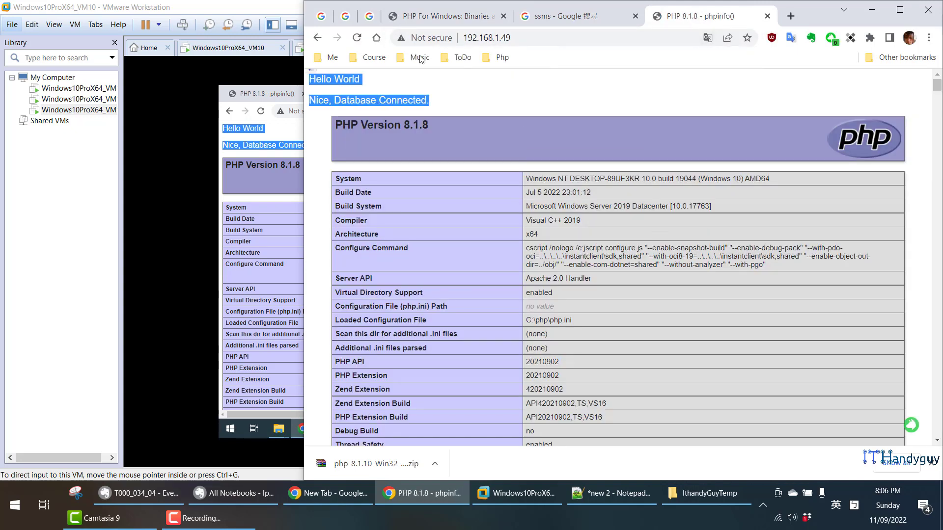
{"action": "left_click", "coordinate": [768, 15]}
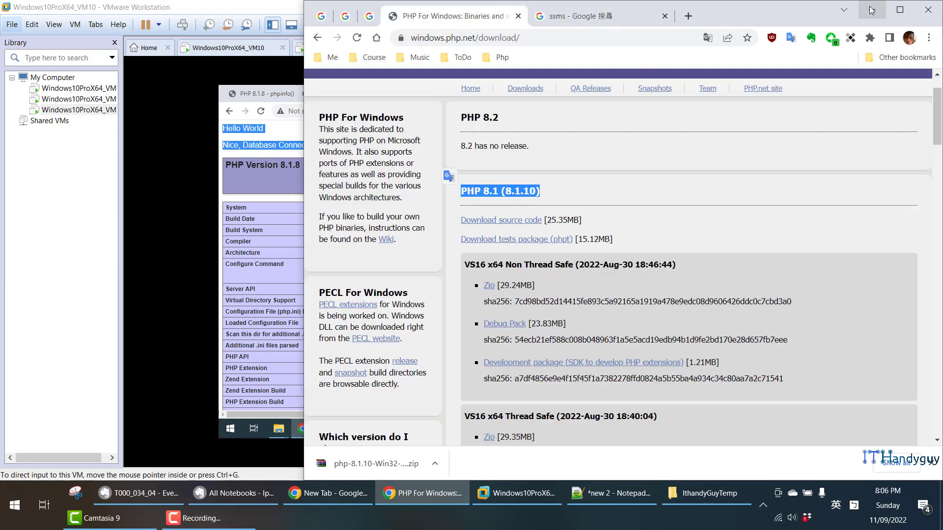
{"action": "left_click", "coordinate": [873, 10]}
- Compare the index.php code and test addresses in the T000_034_04 Evernote note with the $connection statement in the virtual machine's index.php
{"action": "left_click", "coordinate": [175, 495]}
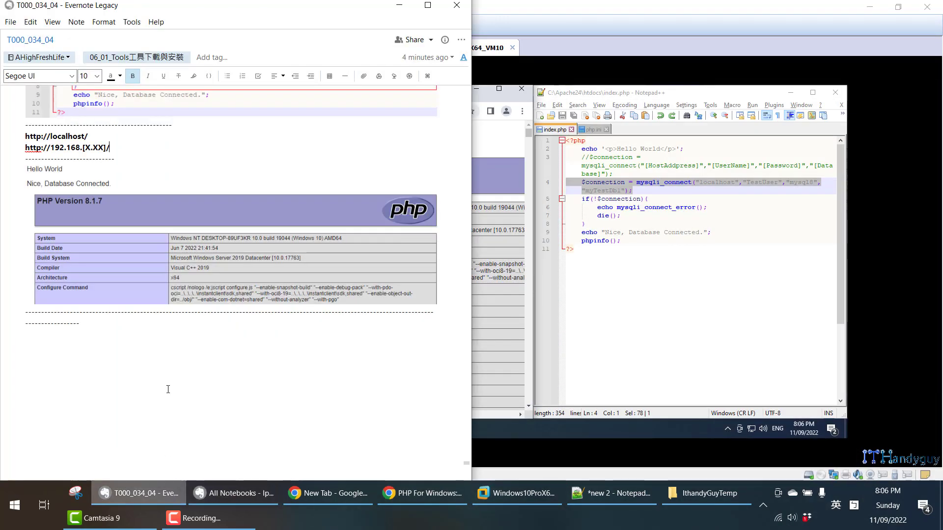
{"action": "scroll", "coordinate": [258, 338], "scroll_direction": "up", "scroll_amount": 3}
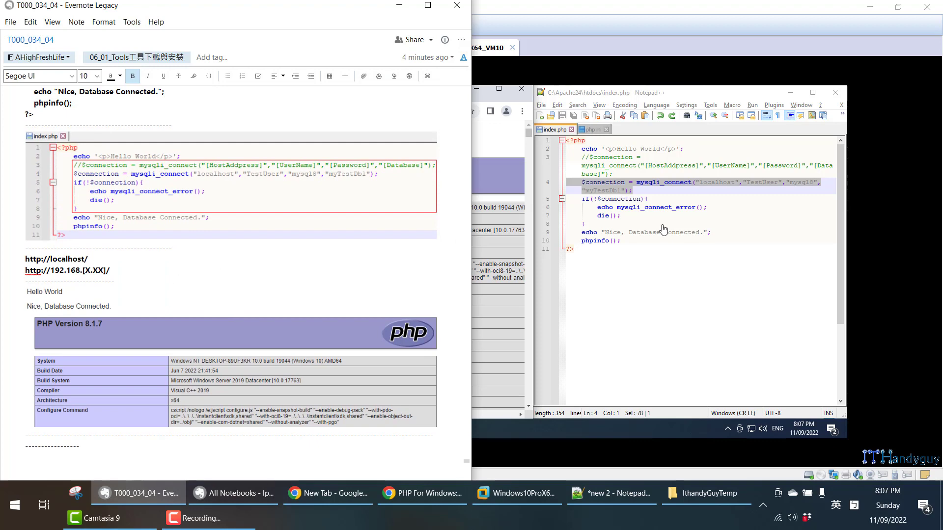
{"action": "left_click", "coordinate": [665, 212]}
{"action": "left_click", "coordinate": [644, 198]}
{"action": "left_click_drag", "start_coordinate": [581, 184], "coordinate": [646, 191]}
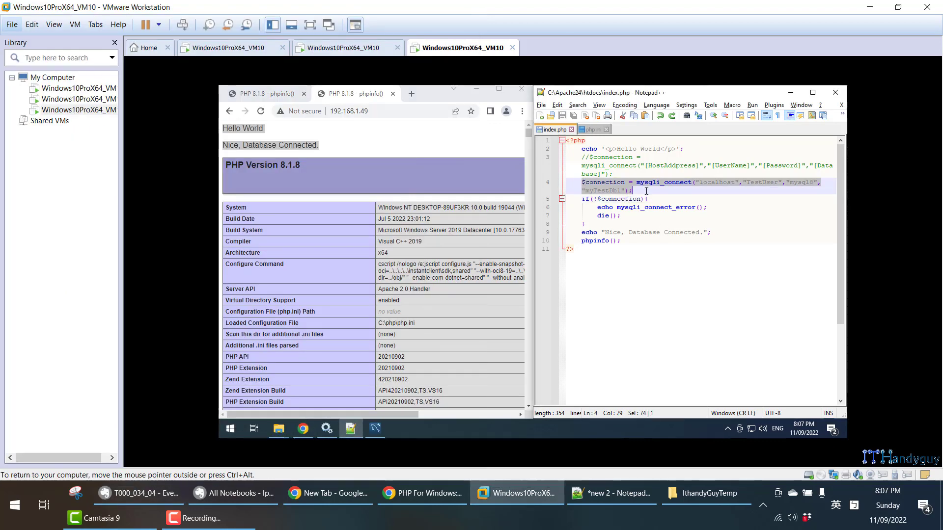
{"action": "left_click", "coordinate": [142, 493]}
{"action": "scroll", "coordinate": [181, 338], "scroll_direction": "up", "scroll_amount": 5}
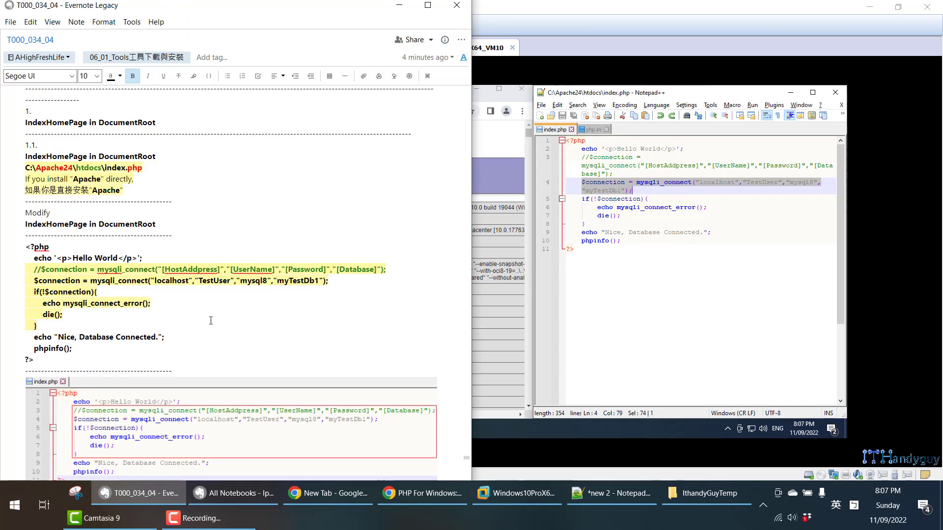
{"action": "scroll", "coordinate": [224, 344], "scroll_direction": "down", "scroll_amount": 8}
{"action": "scroll", "coordinate": [224, 342], "scroll_direction": "down", "scroll_amount": 5}
{"action": "scroll", "coordinate": [225, 341], "scroll_direction": "up", "scroll_amount": 5}
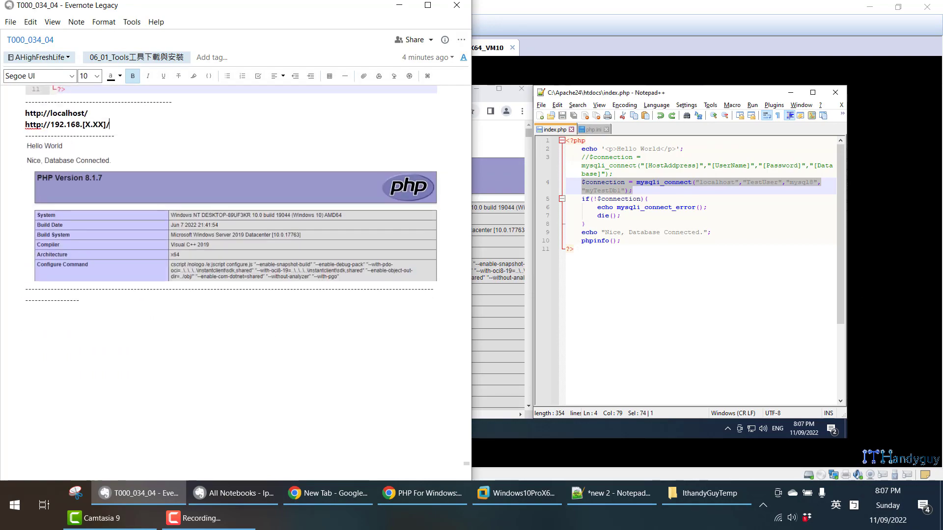